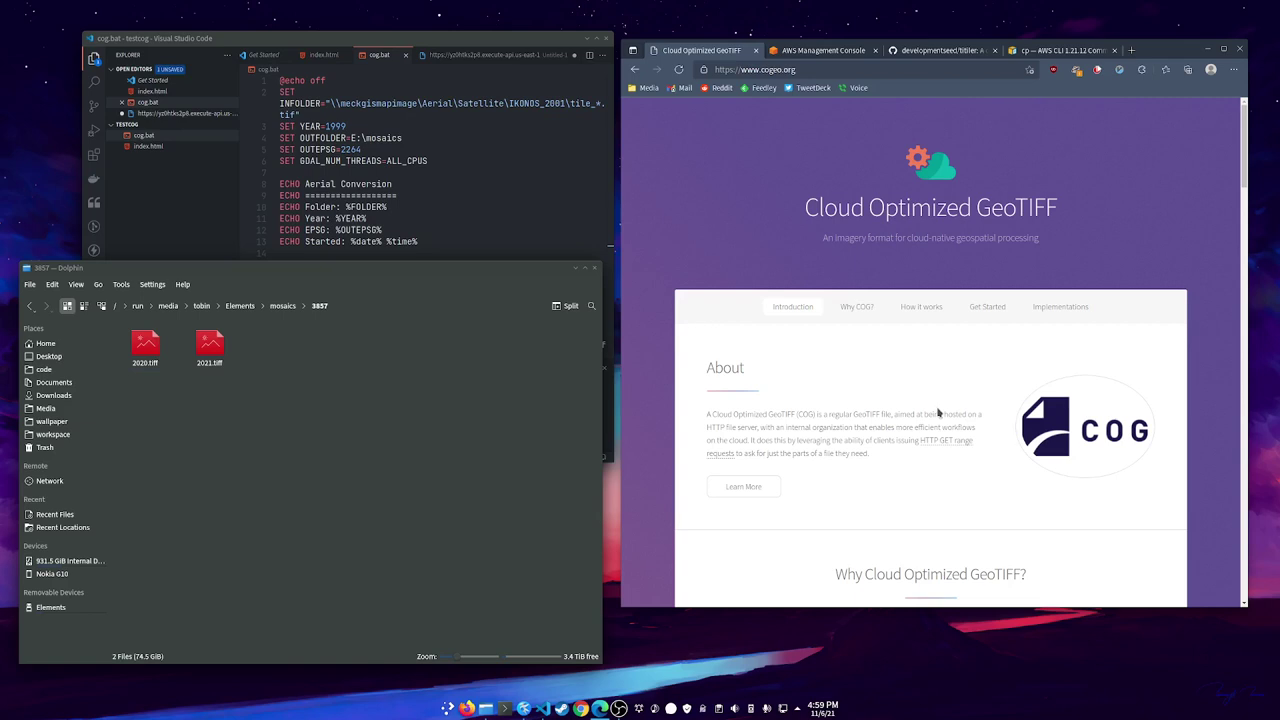
Scroll through the cogeo.org Cloud Optimized GeoTIFF overview and back up to the About introduction
scroll(886, 458, down, 5)
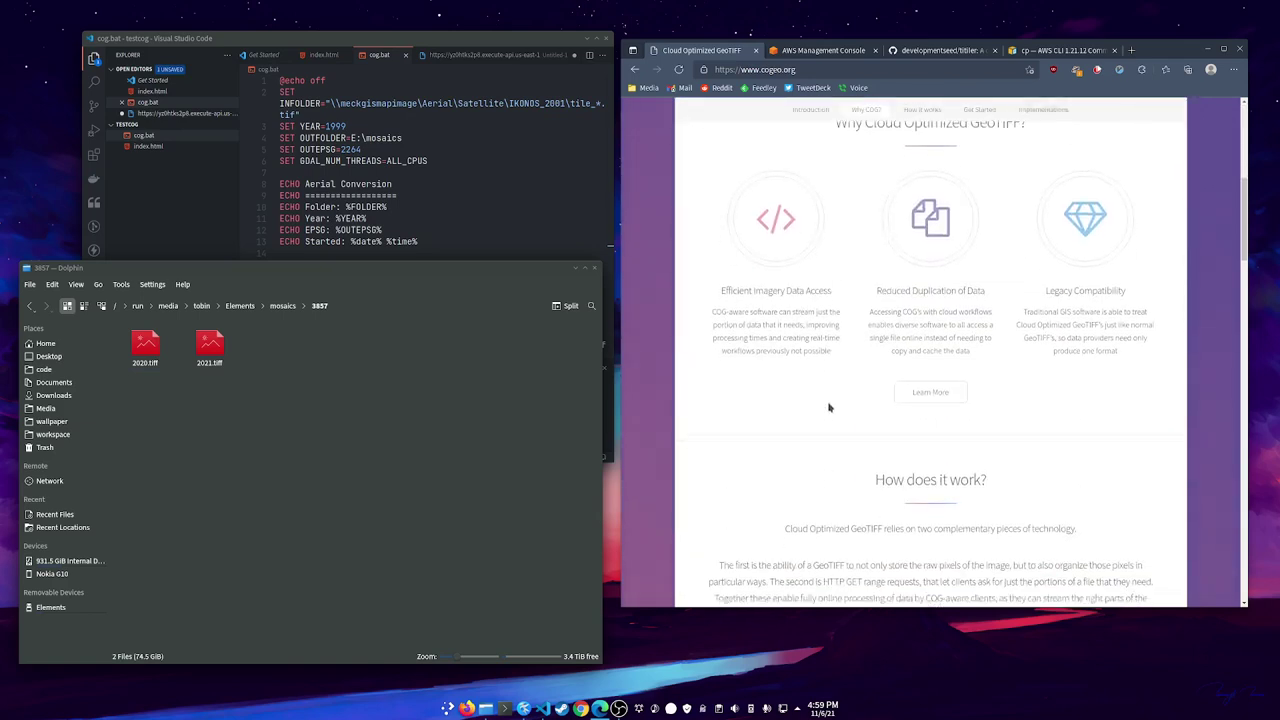
scroll(829, 407, down, 2)
scroll(829, 407, up, 3)
scroll(829, 407, down, 3)
scroll(829, 407, down, 3)
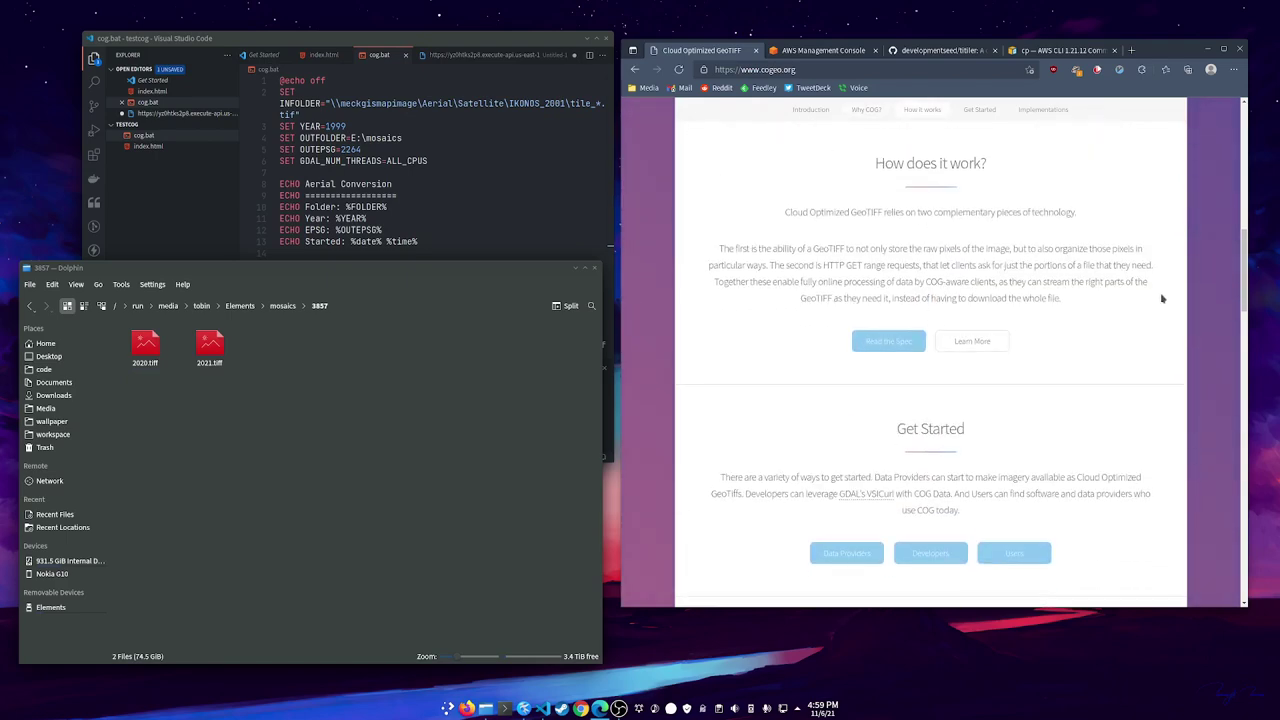
scroll(1162, 298, down, 3)
scroll(1090, 305, up, 4)
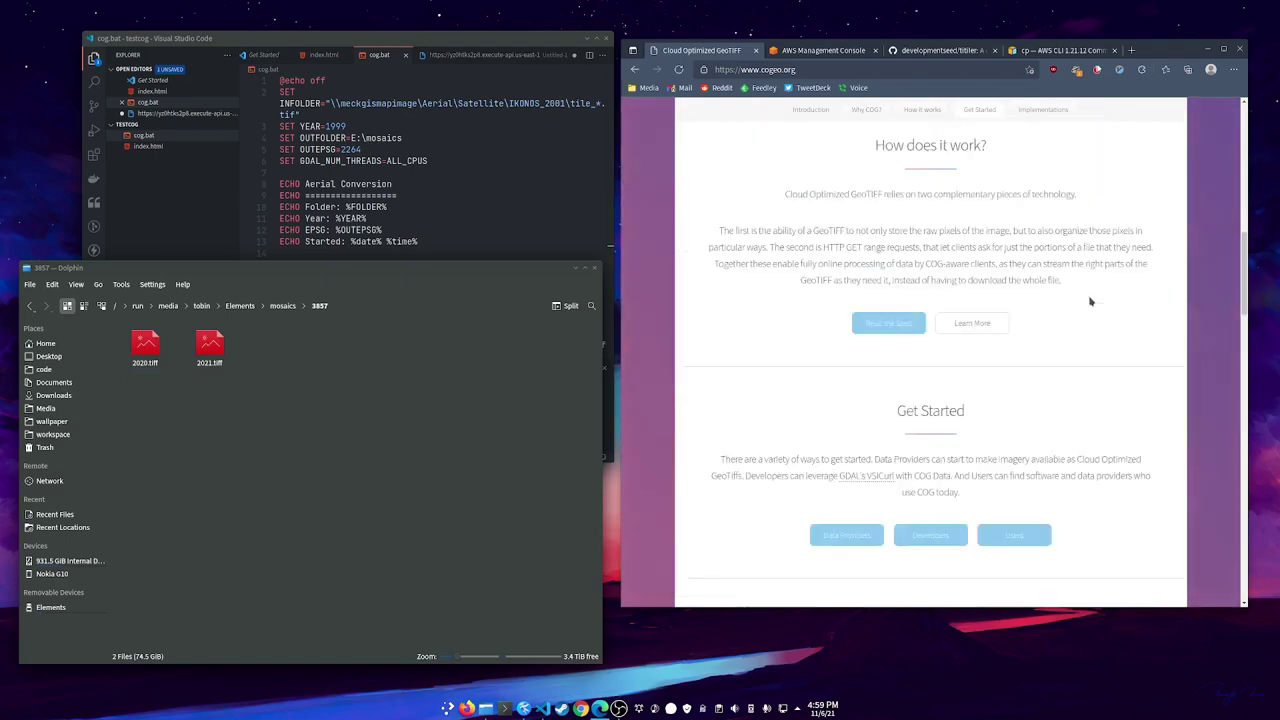
scroll(1090, 302, up, 6)
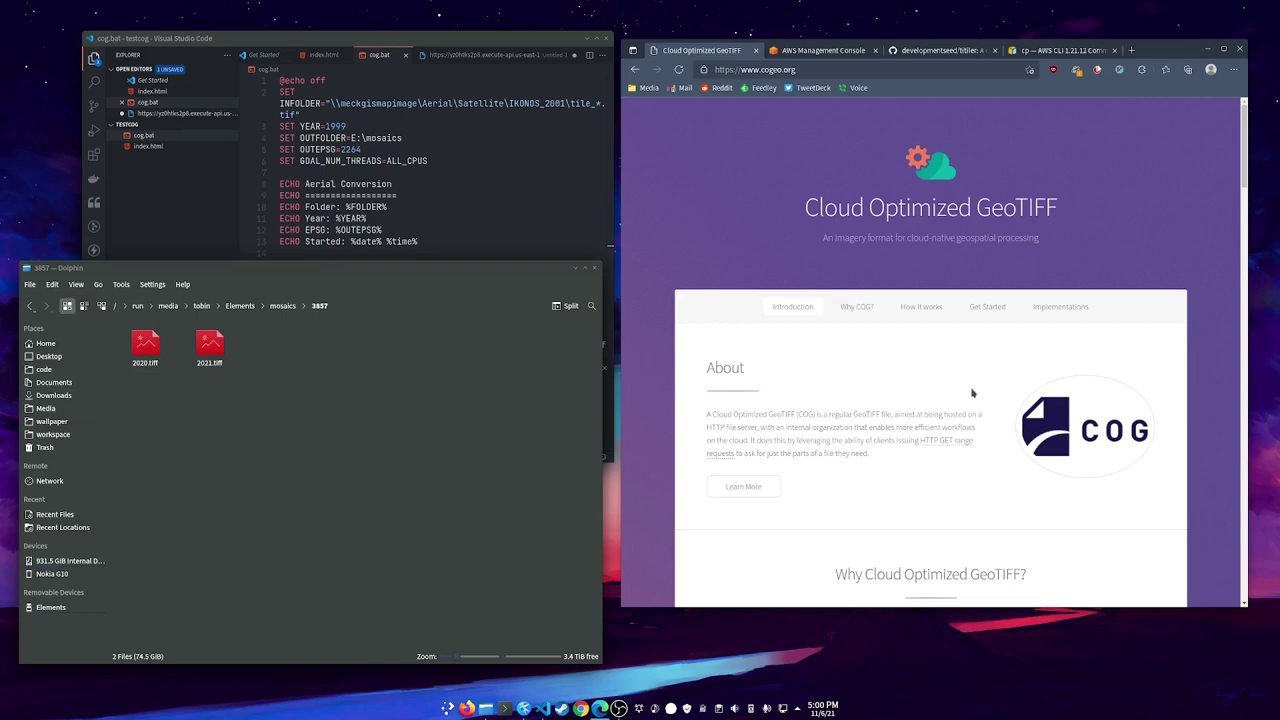
Bring the cog.bat editor forward, look over its lines, and maximize the window across the screen
click(501, 189)
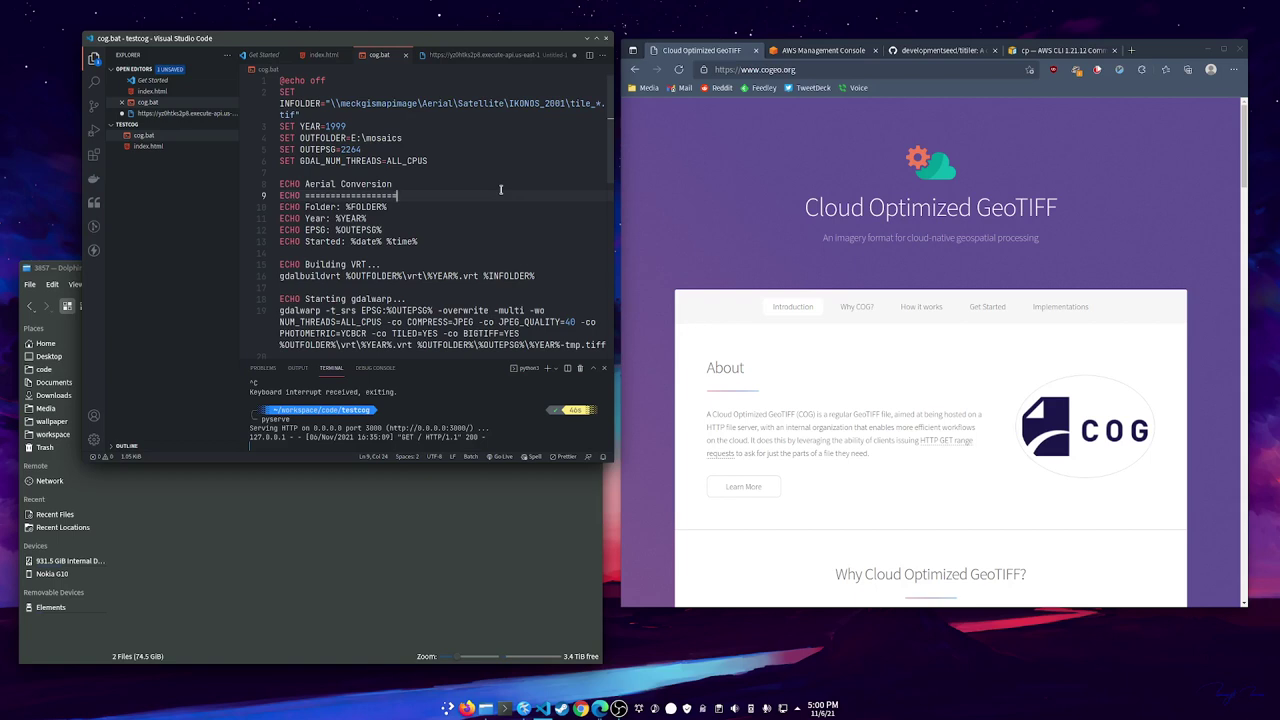
key(Down)
key(Down)
key(Down)
scroll(447, 222, down, 4)
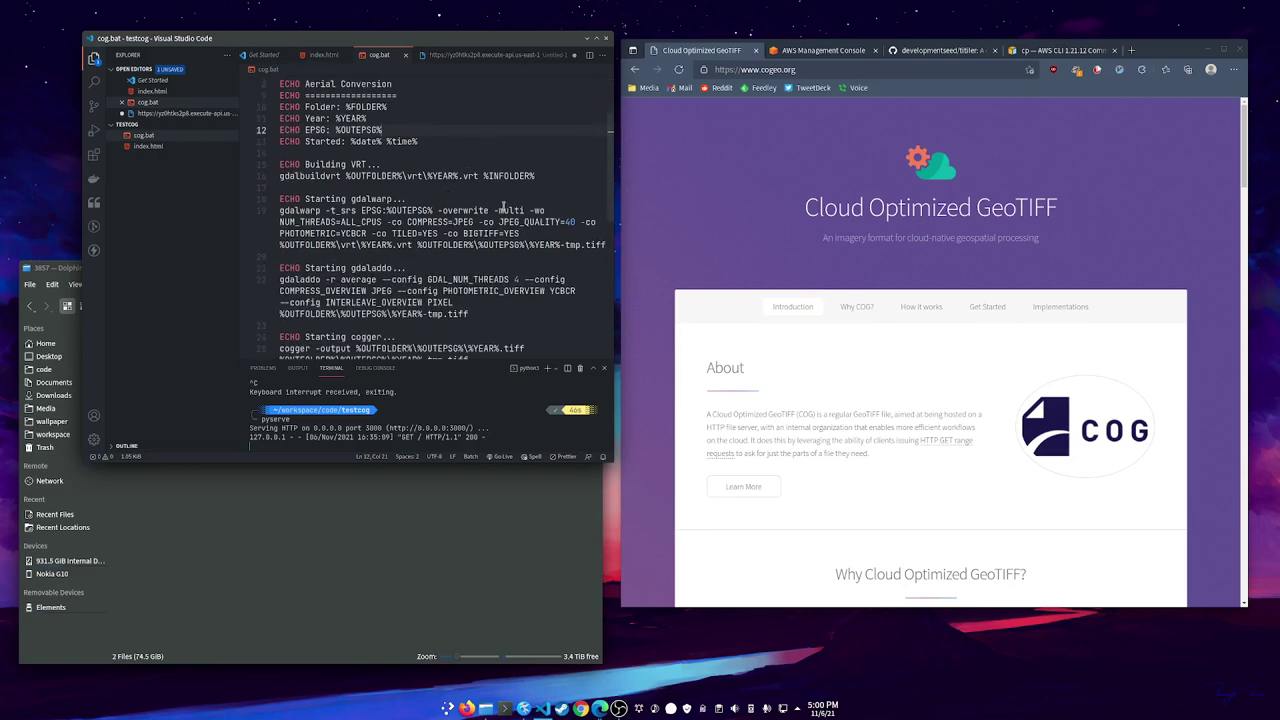
scroll(503, 200, up, 4)
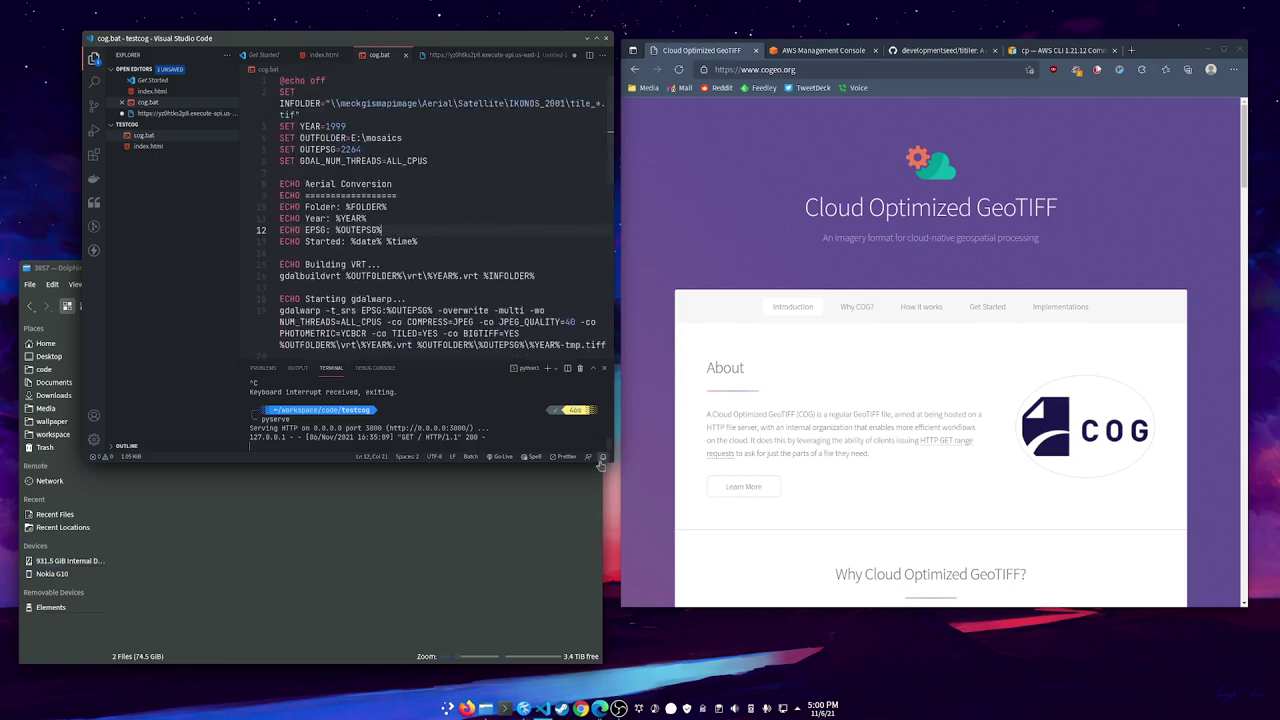
key(super+Up)
click(515, 197)
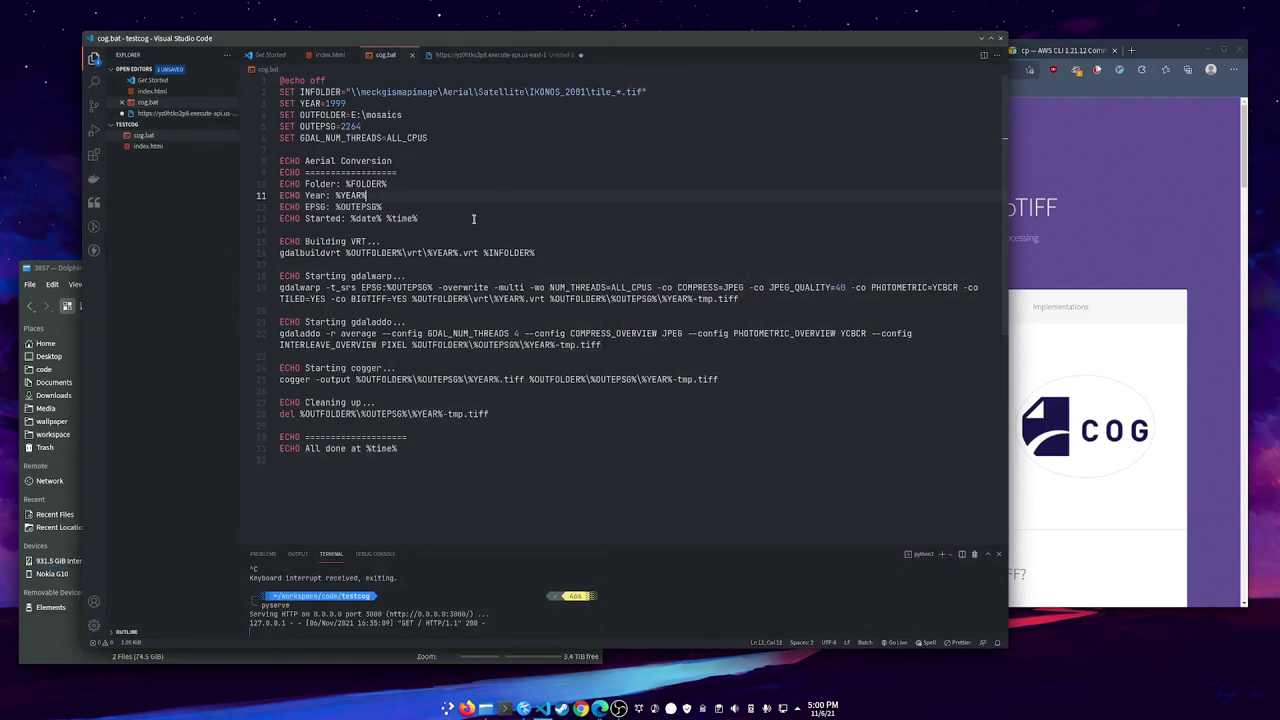
Enlarge the interface text, narrow the sidebar, and highlight 'Conversion' and the output folder 'mosaics'
key(ctrl+equal)
key(ctrl+equal)
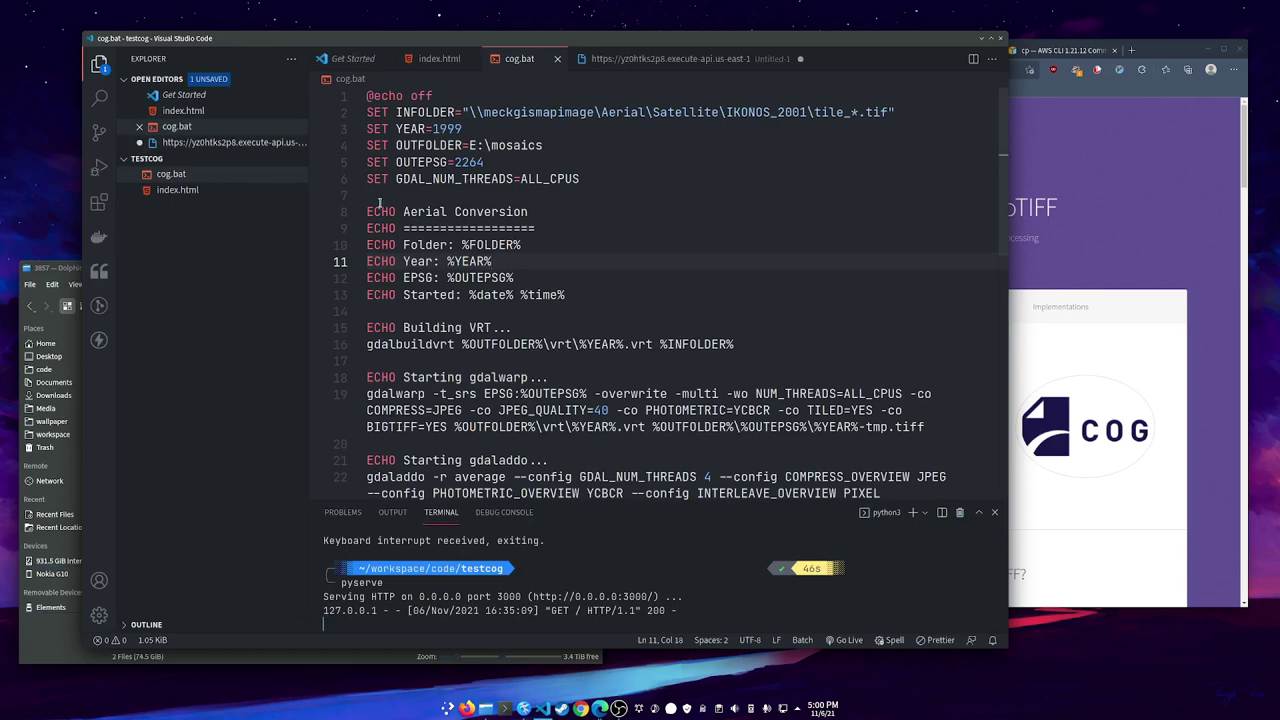
drag(308, 146, 238, 146)
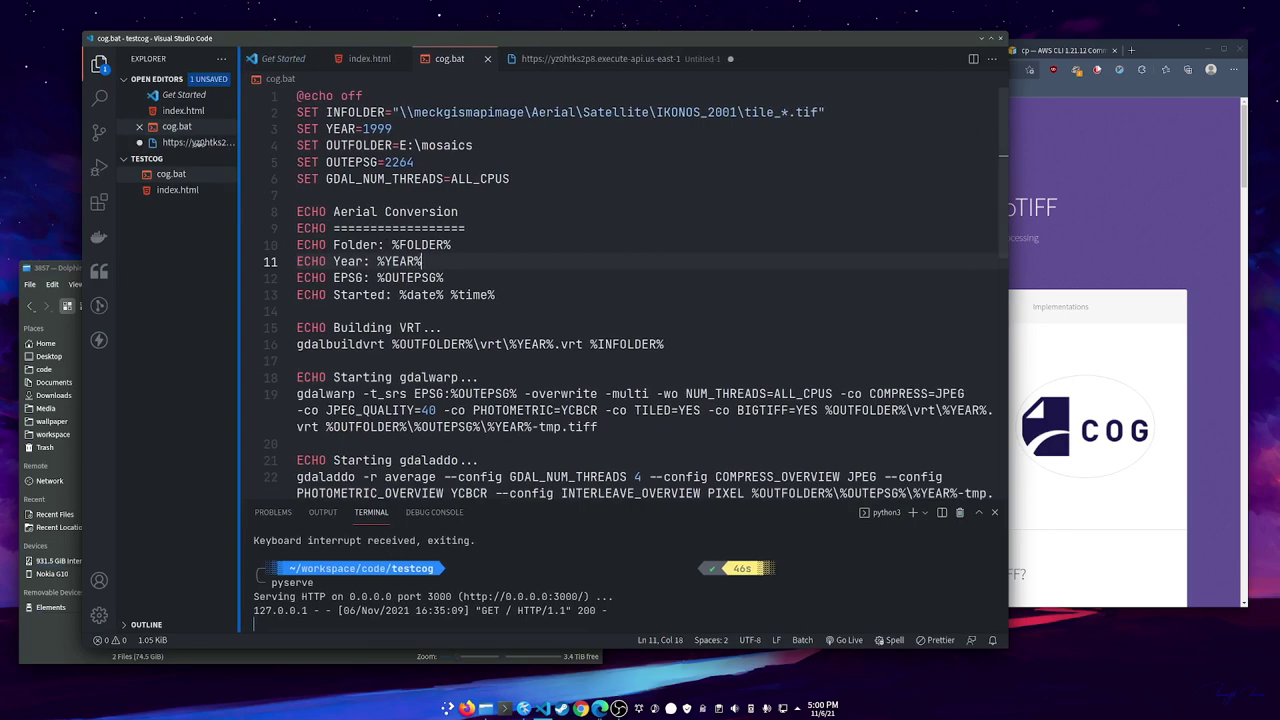
click(620, 215)
double_click(420, 212)
double_click(445, 145)
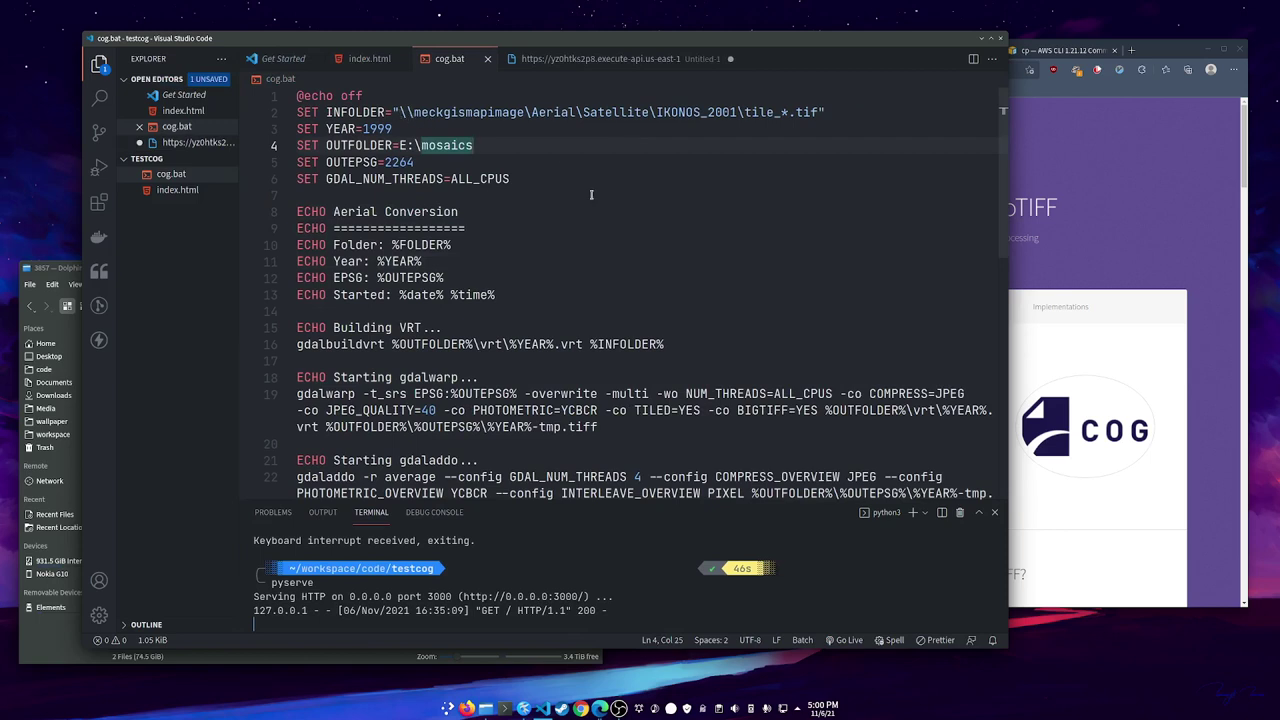
scroll(546, 214, down, 2)
scroll(564, 203, up, 2)
Highlight the line-6 thread-count setting, the IKONOS_2001 input folder path, and the year 1999
drag(518, 180, 368, 180)
click(478, 146)
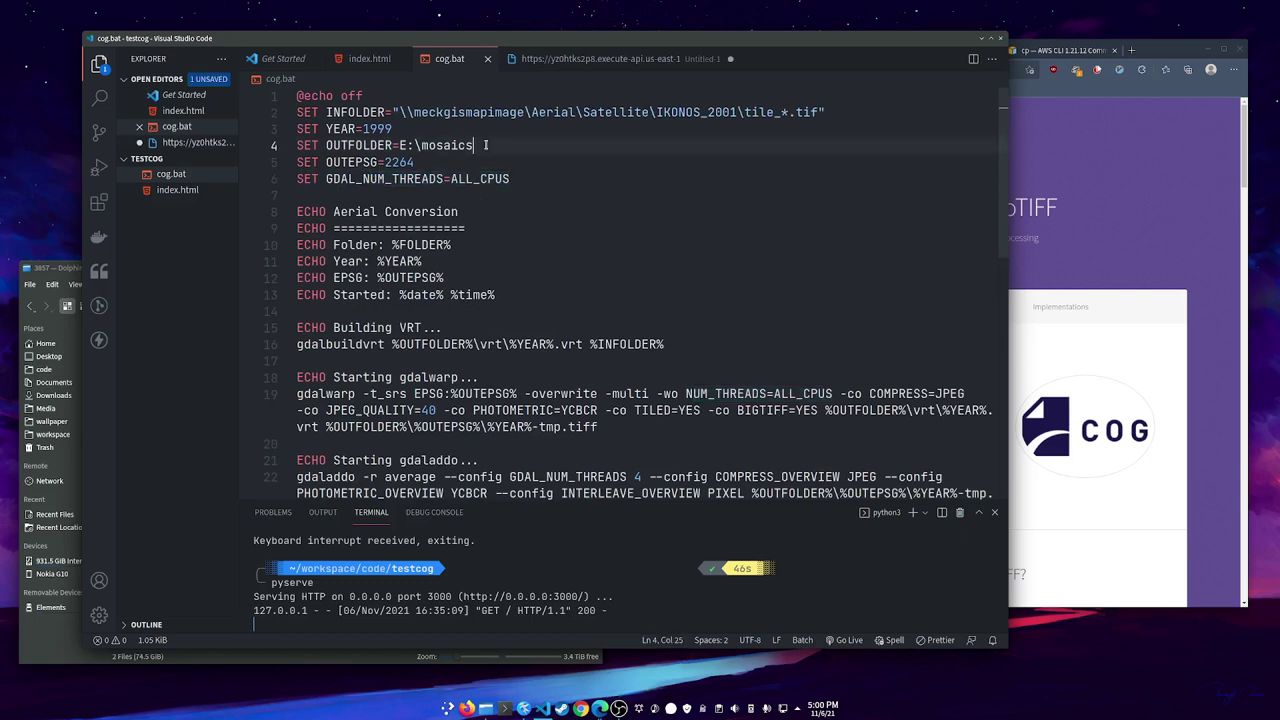
drag(400, 112, 818, 112)
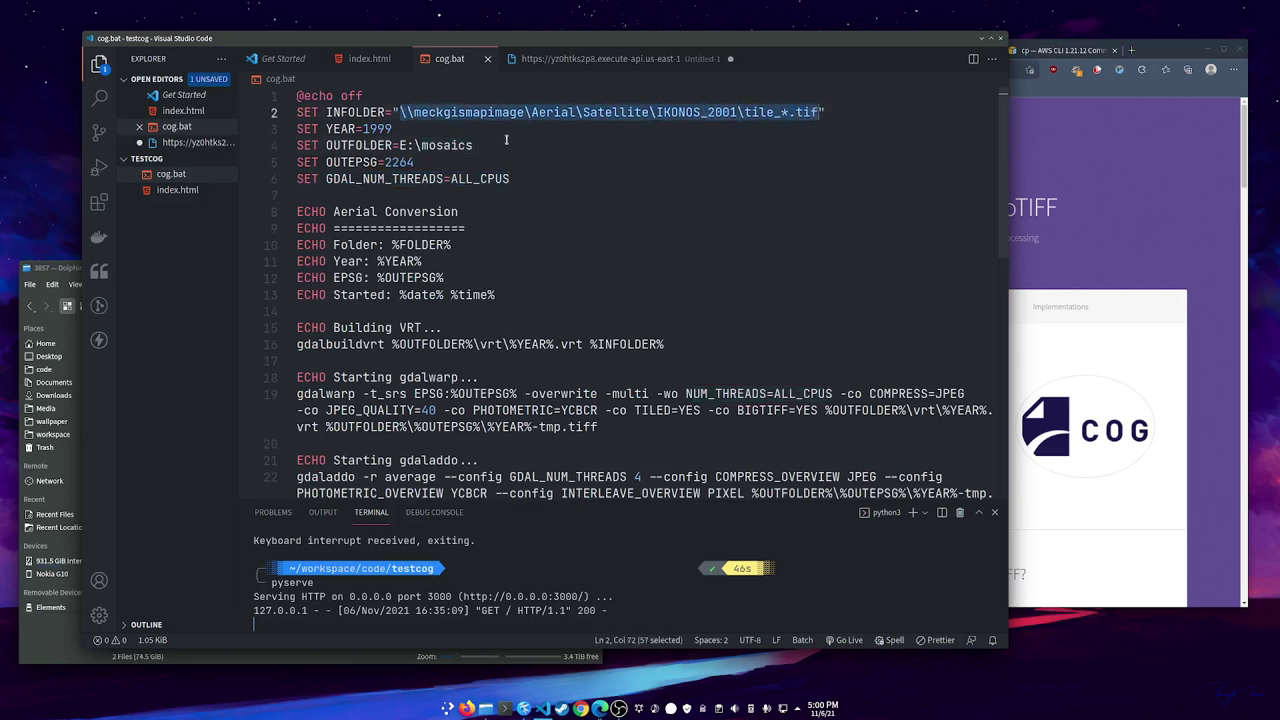
click(507, 145)
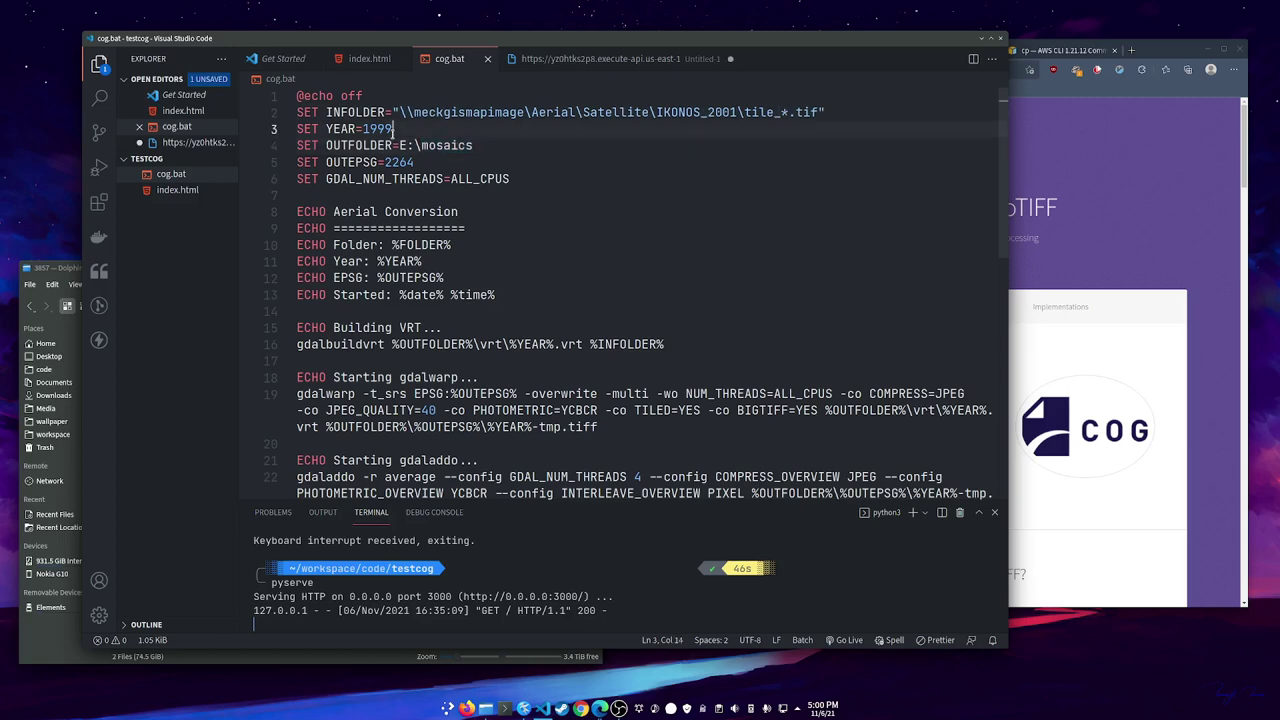
double_click(388, 129)
click(585, 249)
scroll(560, 240, down, 3)
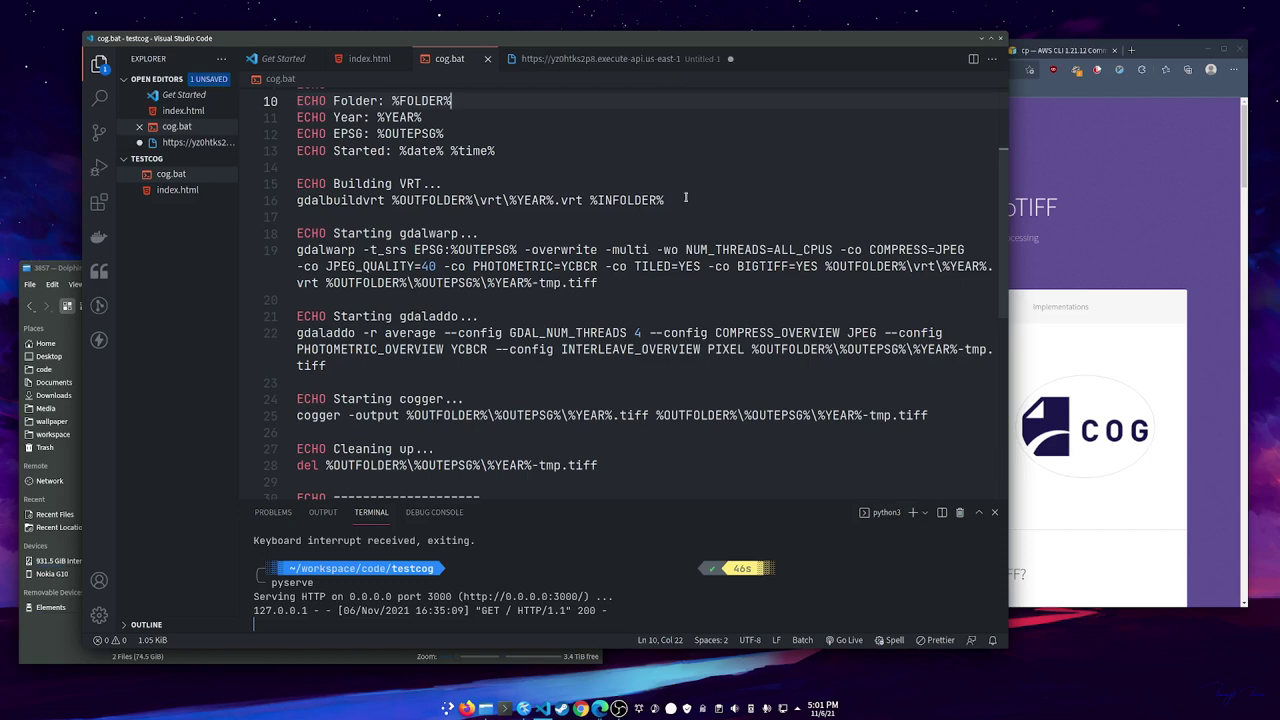
scroll(680, 210, down, 2)
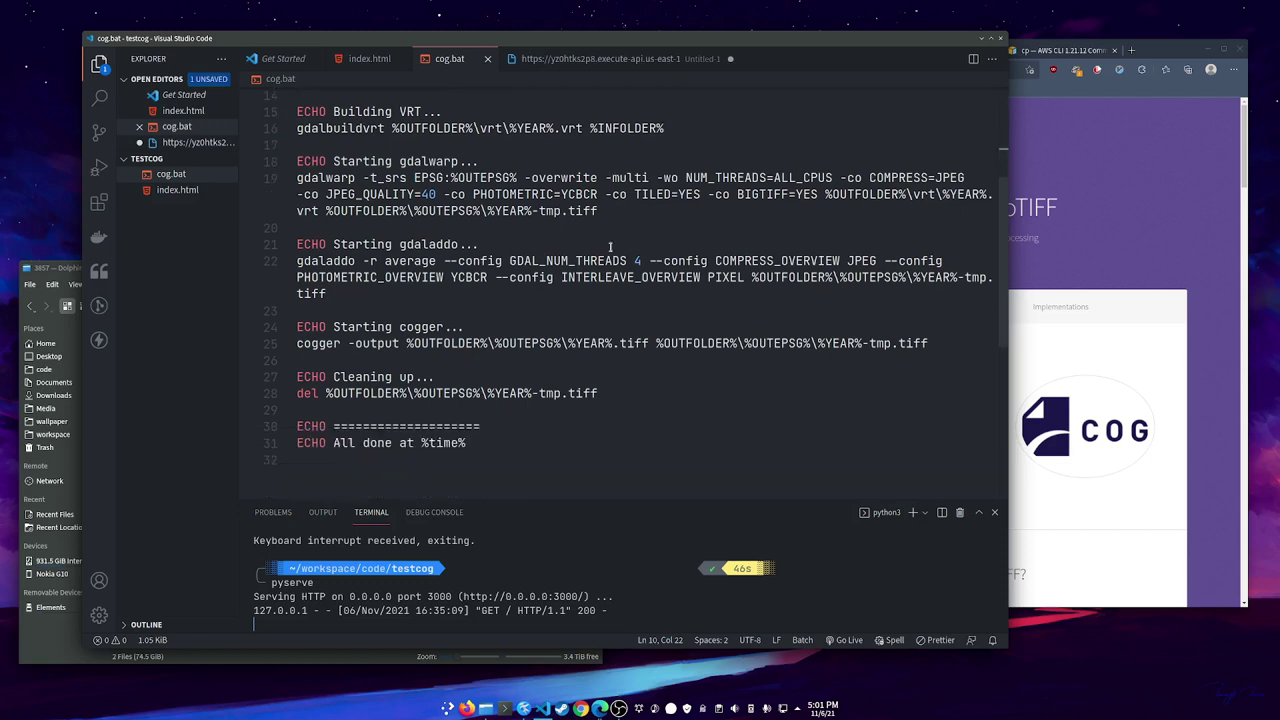
scroll(660, 245, up, 1)
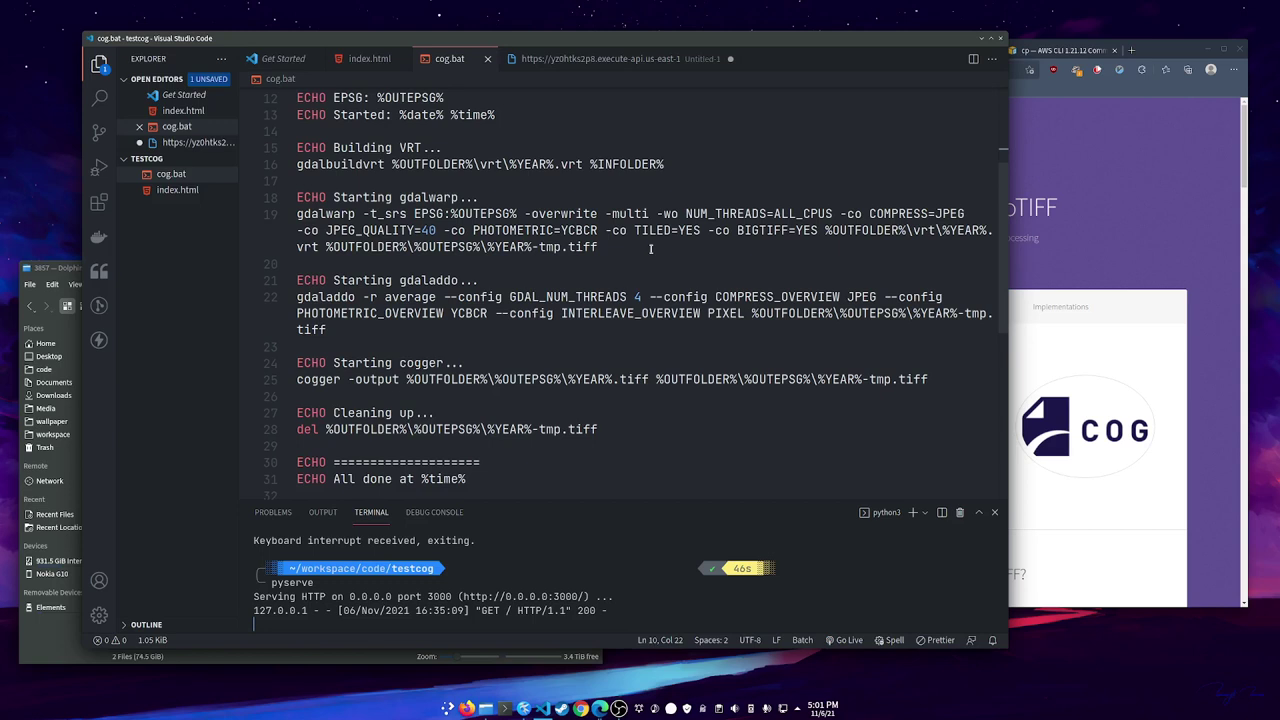
scroll(635, 250, down, 1)
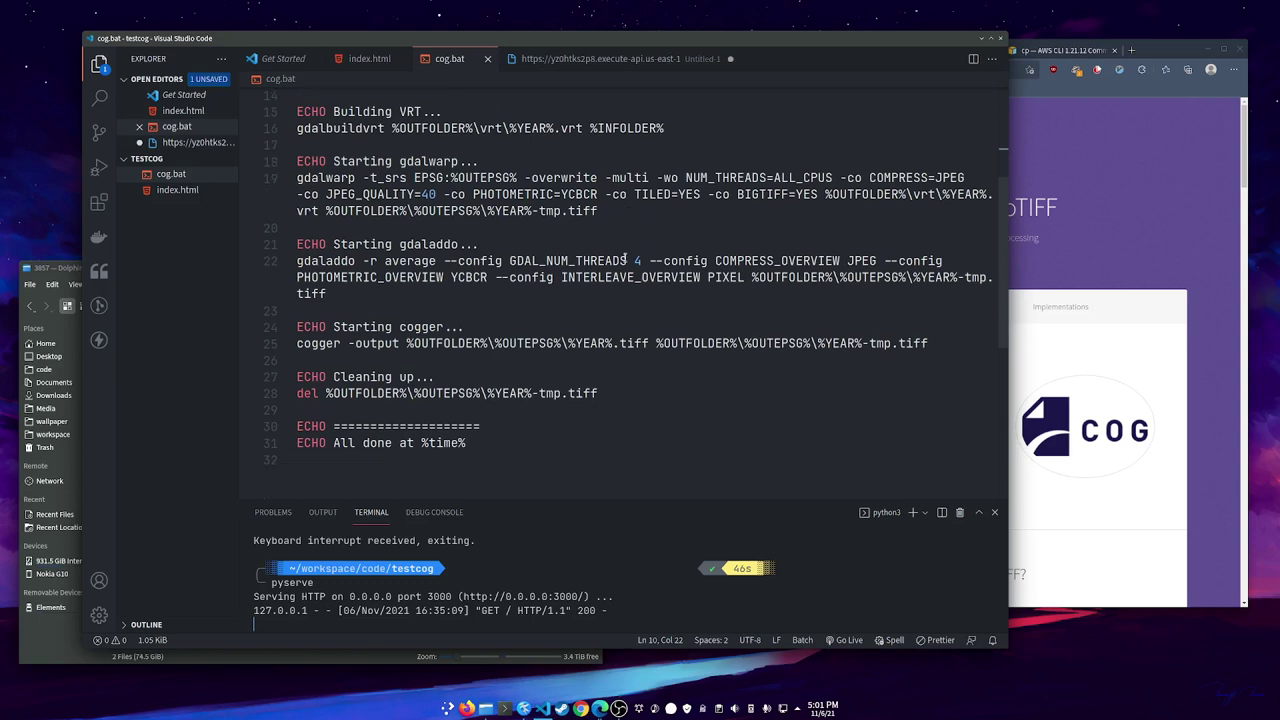
click(490, 240)
double_click(622, 279)
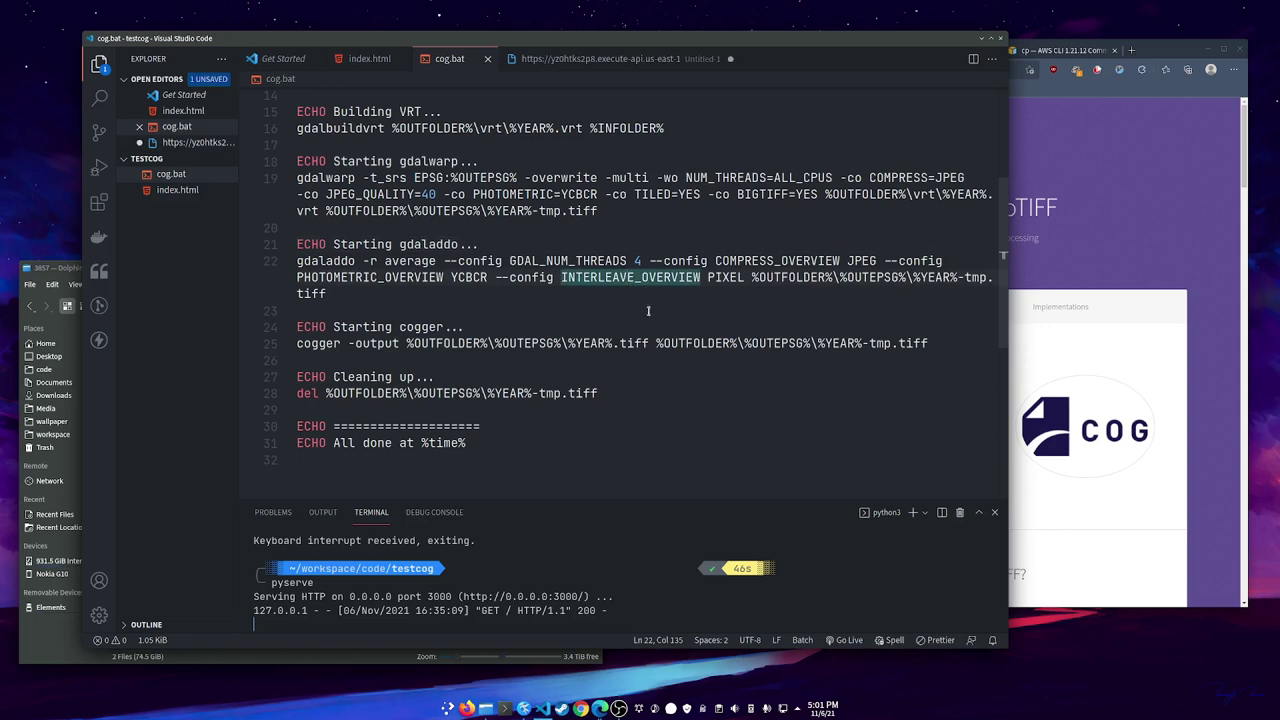
click(726, 210)
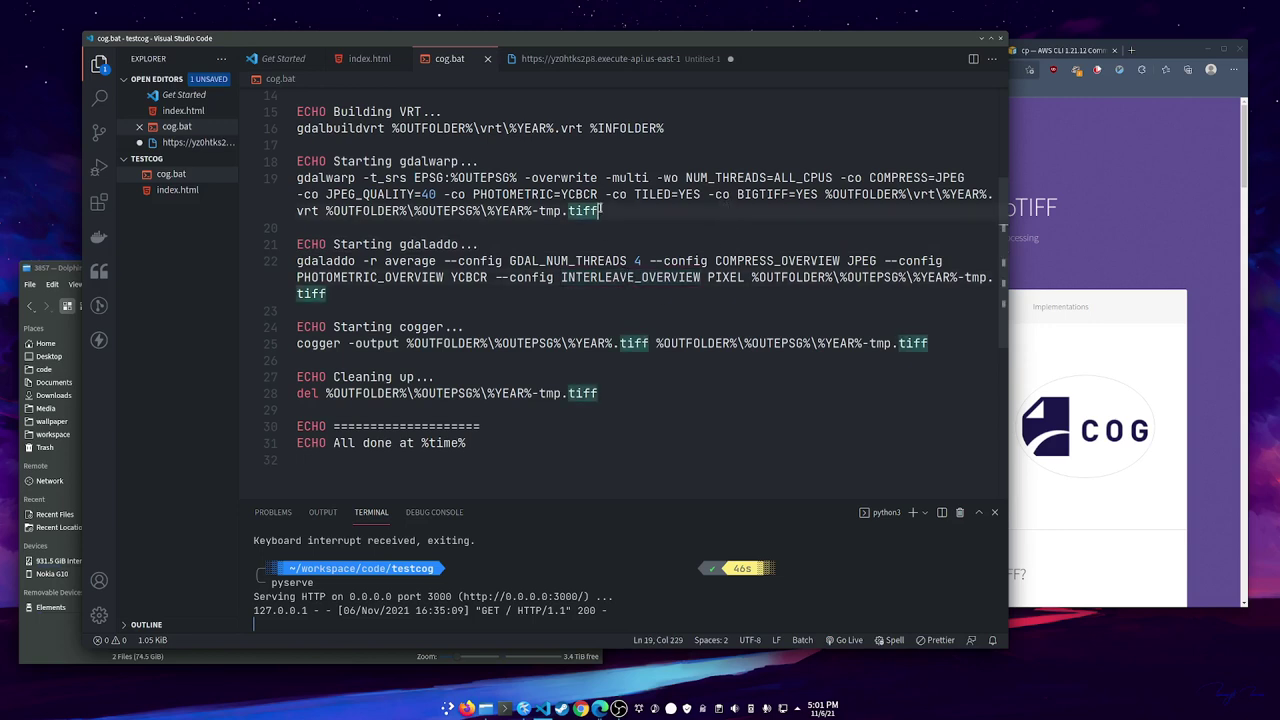
scroll(627, 191, down, 2)
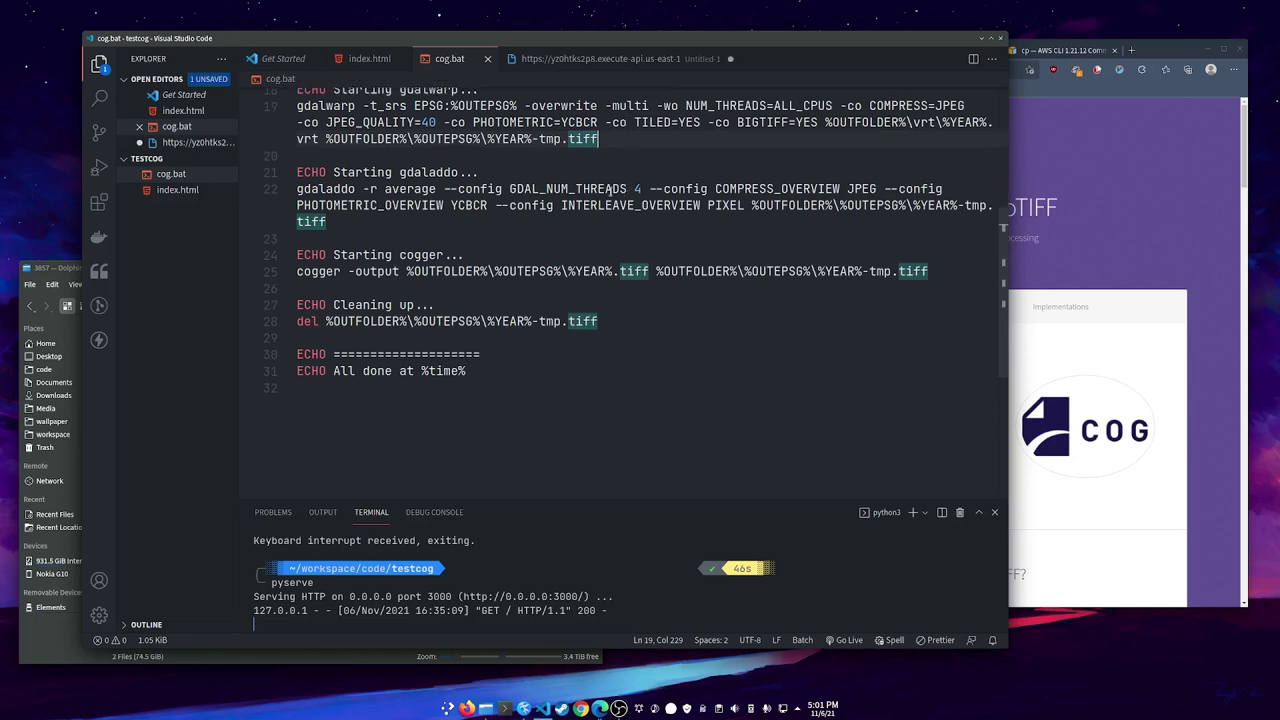
click(540, 239)
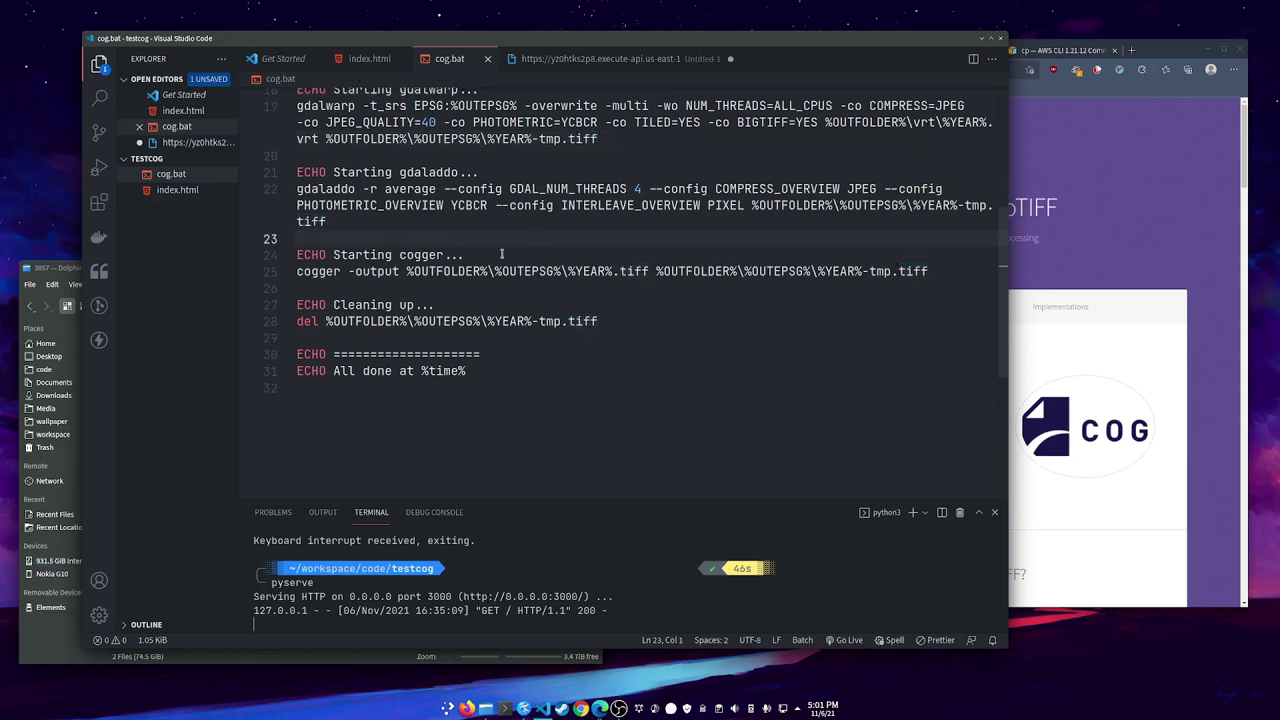
double_click(327, 272)
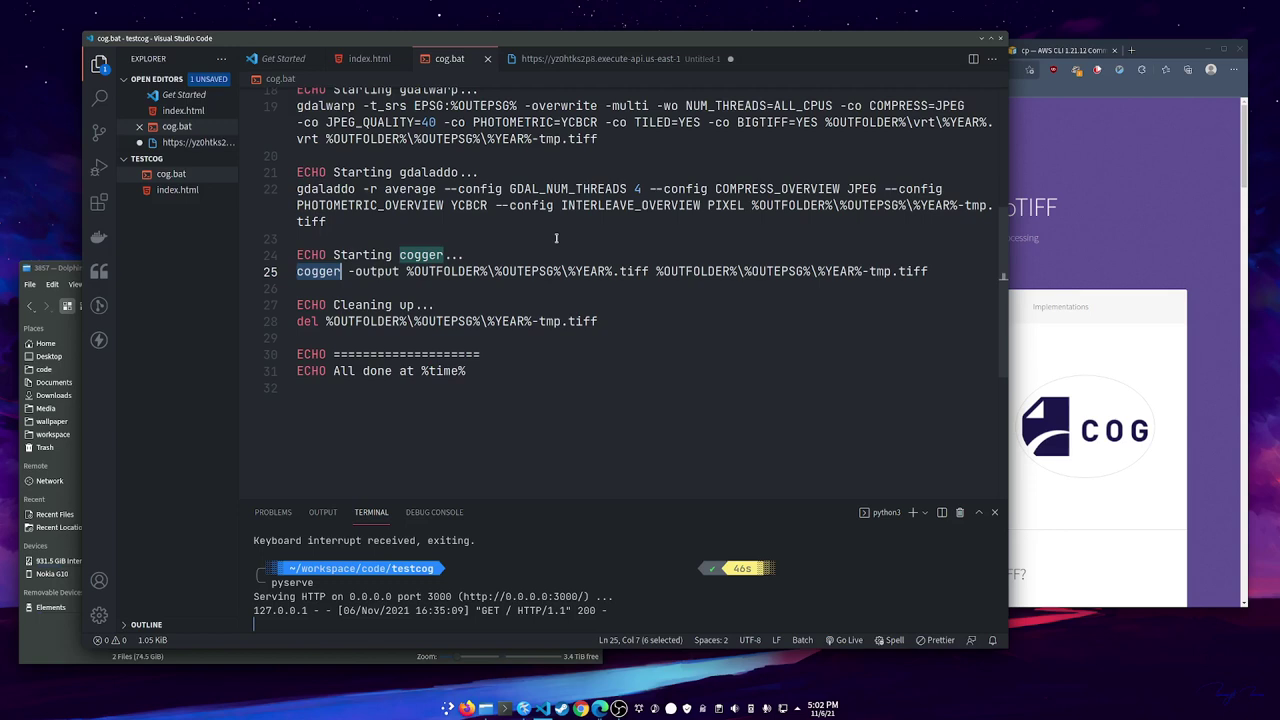
drag(600, 44, 648, 53)
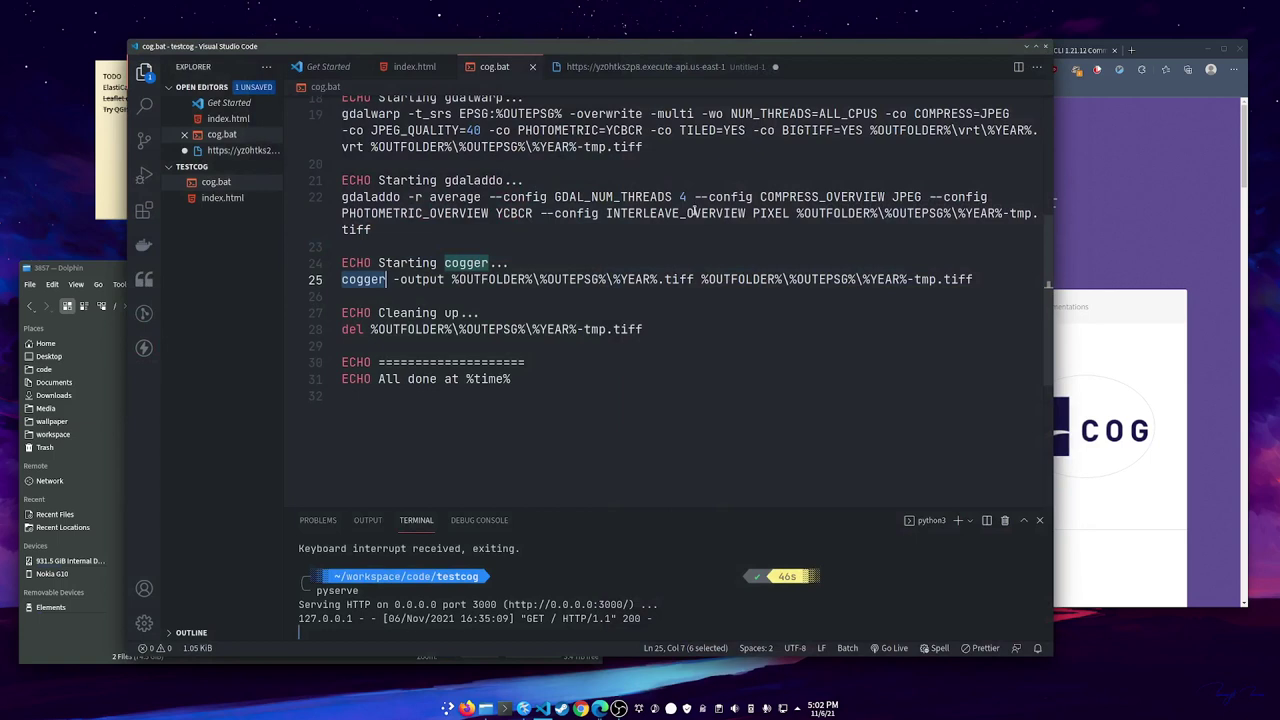
Launch QGIS and drag the 2021.tiff mosaic in from the file manager as a layer
key(alt+space)
text(qgis)
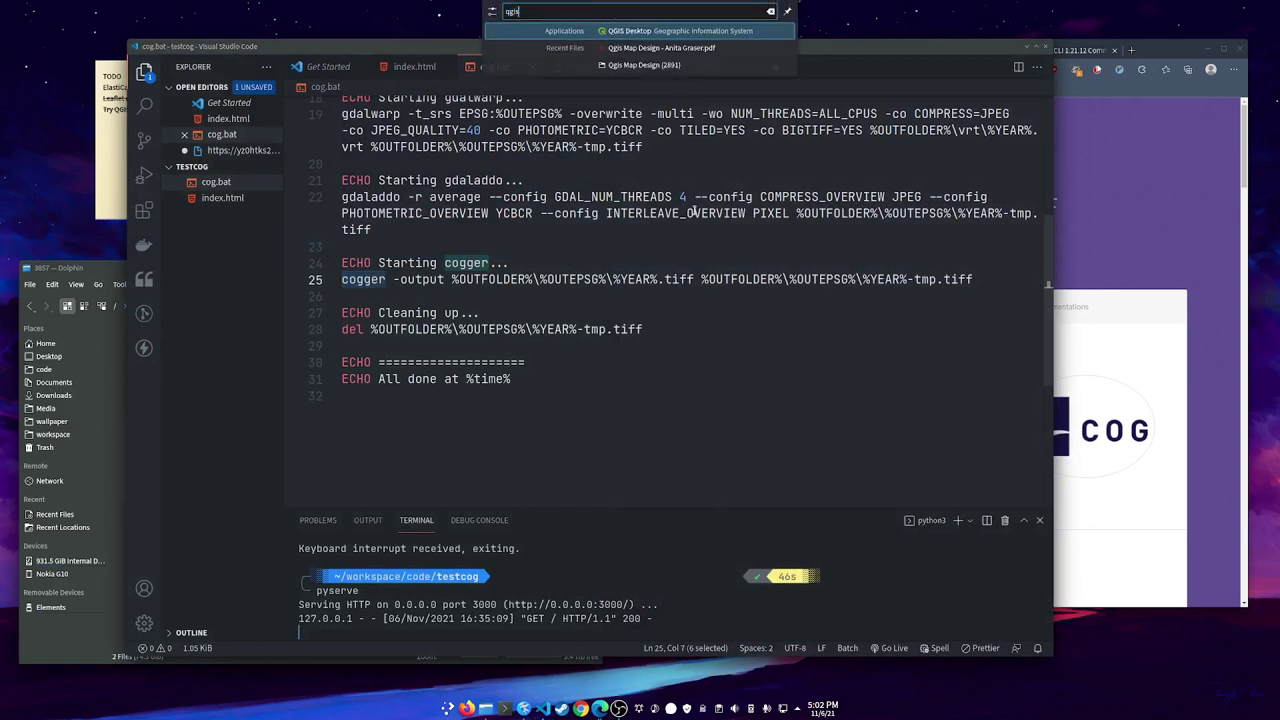
key(Return)
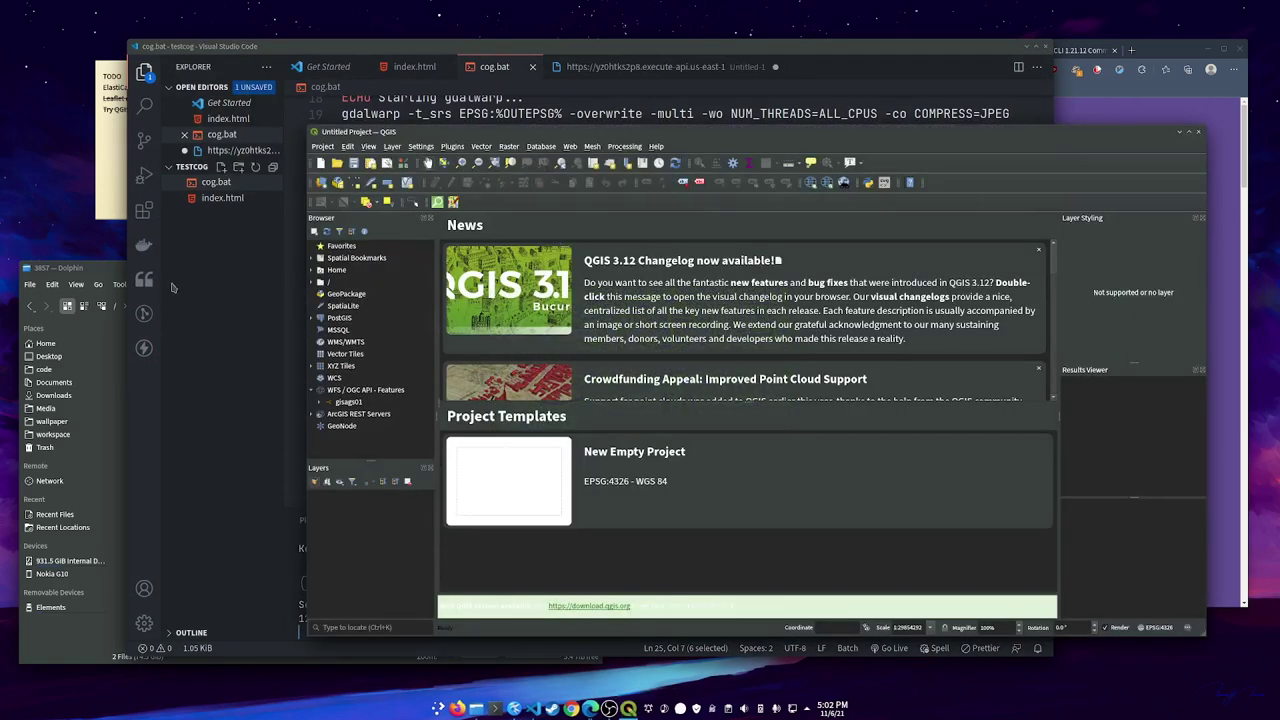
click(112, 275)
click(210, 350)
drag(215, 352, 804, 450)
click(854, 134)
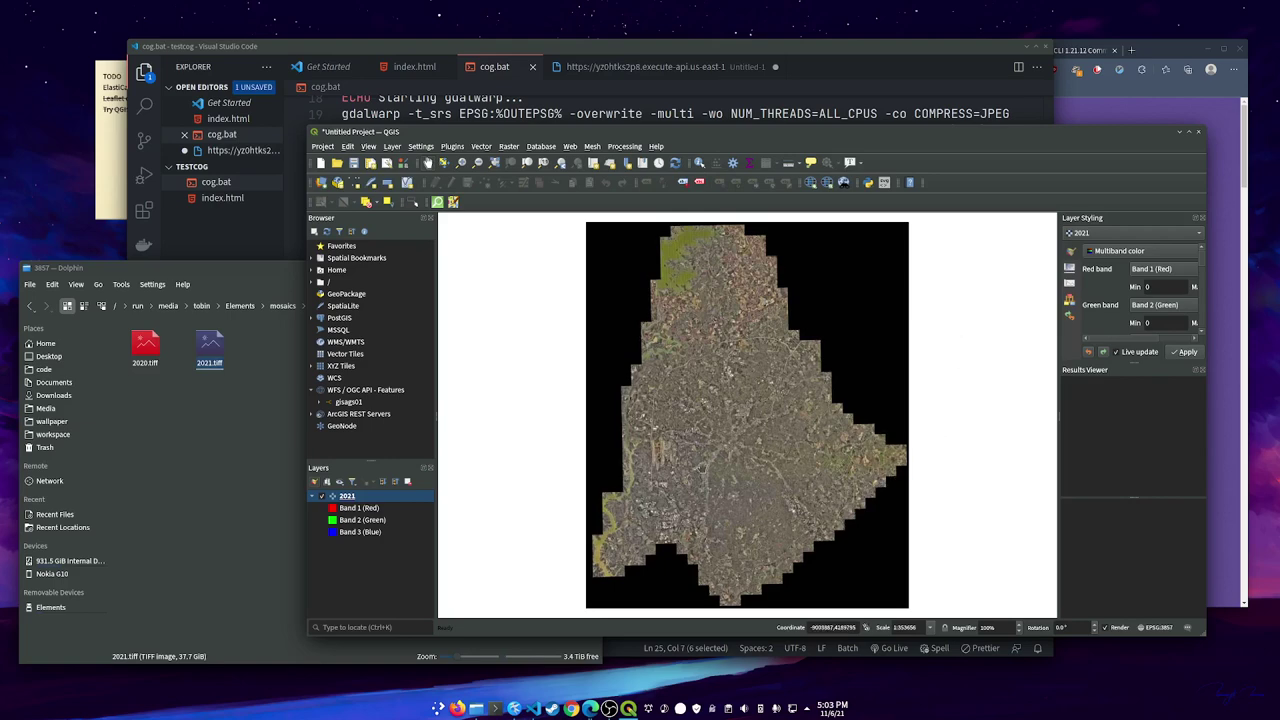
Zoom and pan around the 2021 aerial, finishing close on downtown beside the baseball stadium
scroll(730, 462, up, 5)
scroll(734, 448, up, 6)
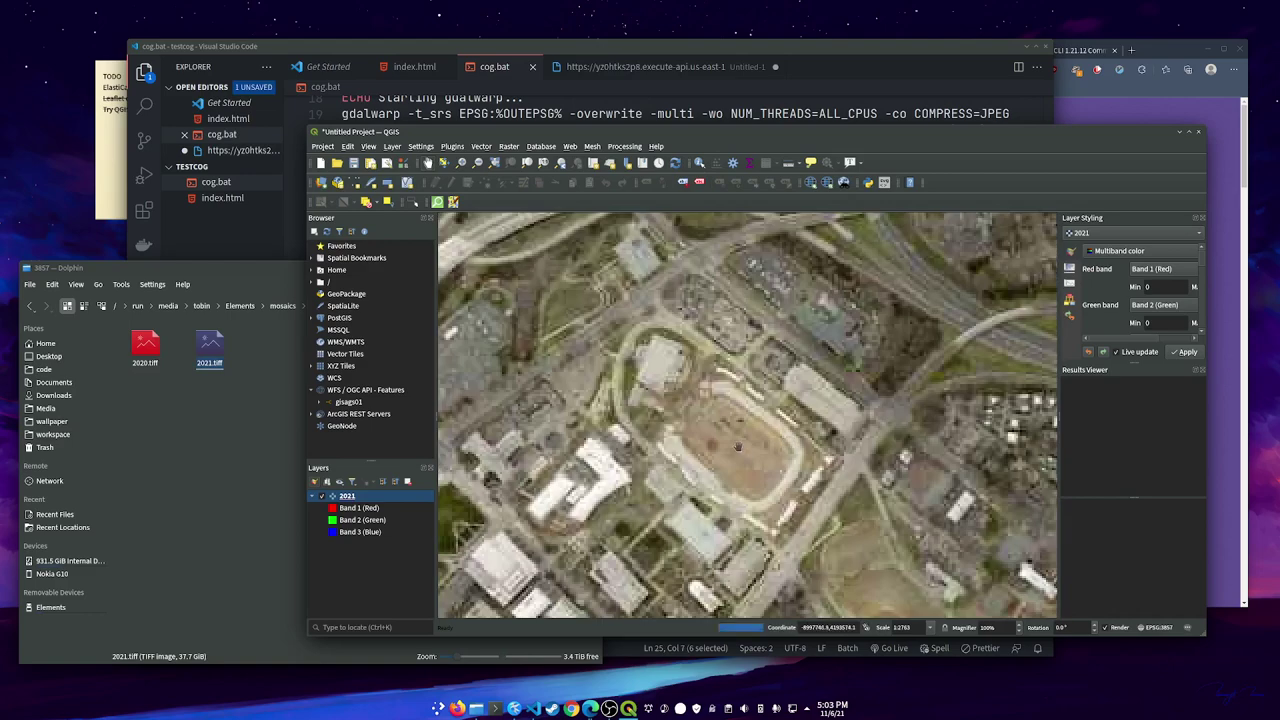
scroll(706, 428, down, 3)
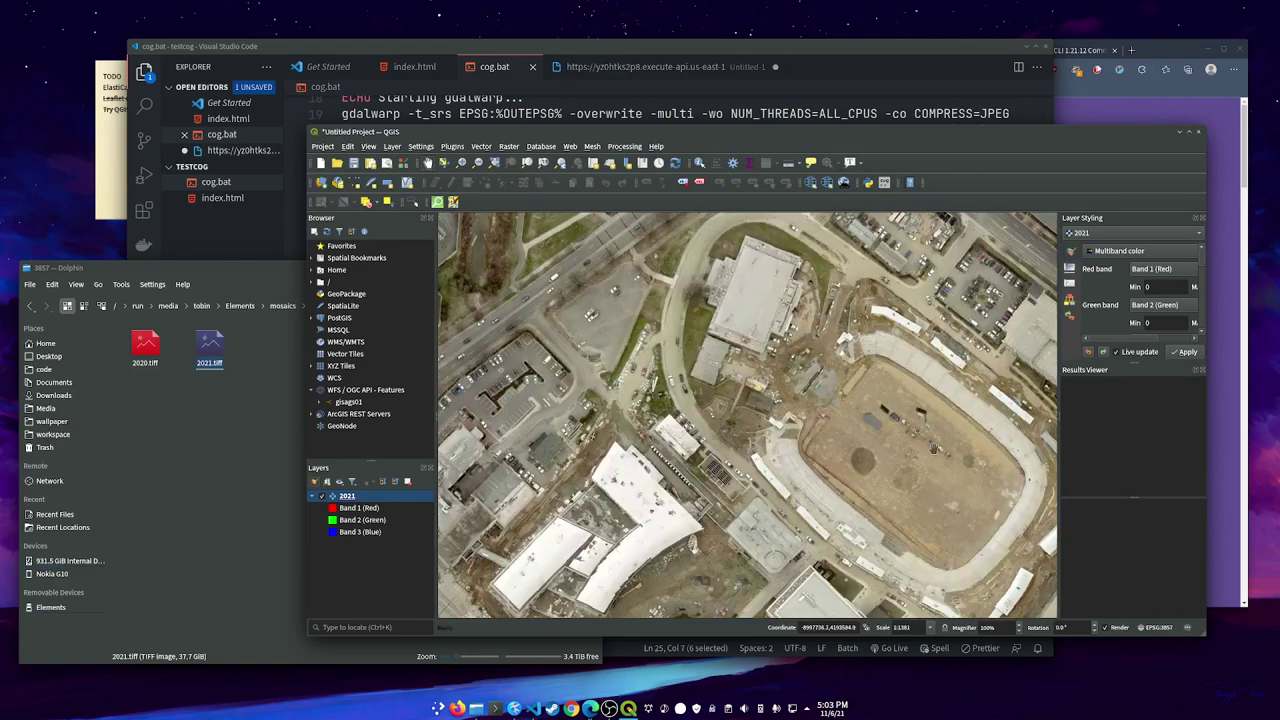
drag(706, 428, 606, 438)
scroll(733, 415, up, 2)
scroll(733, 415, down, 5)
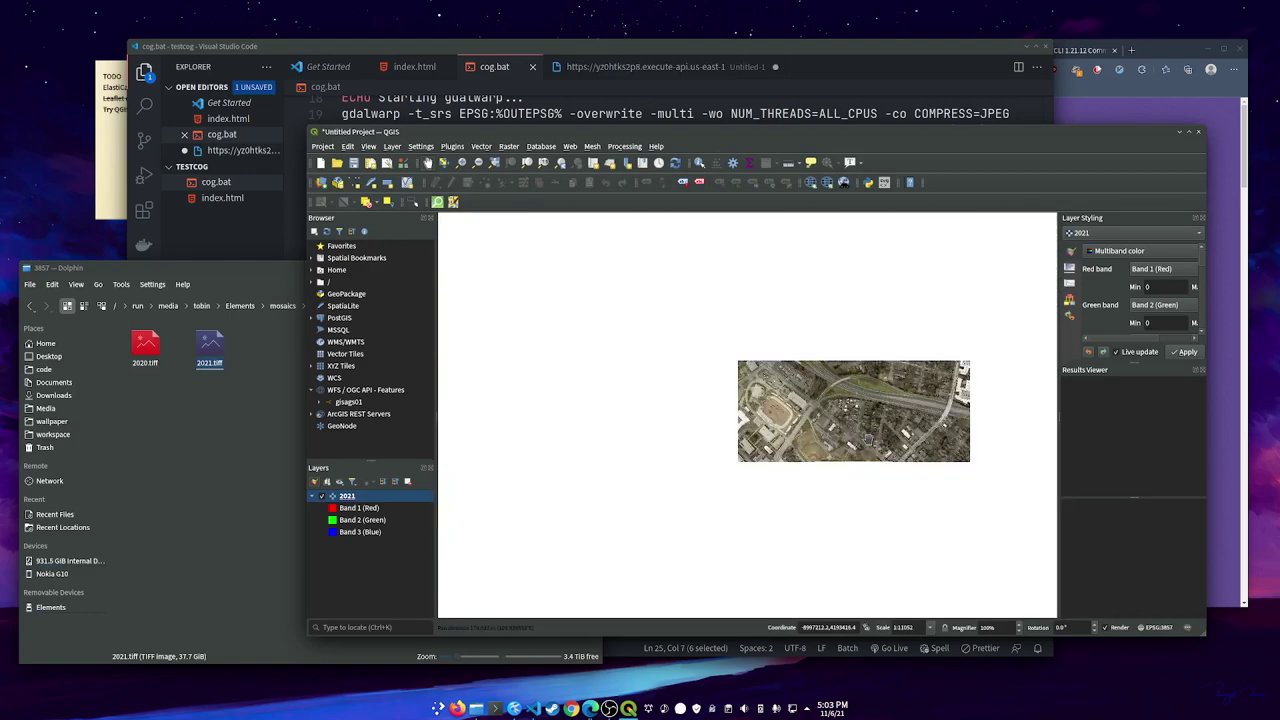
scroll(733, 415, up, 2)
scroll(720, 446, up, 6)
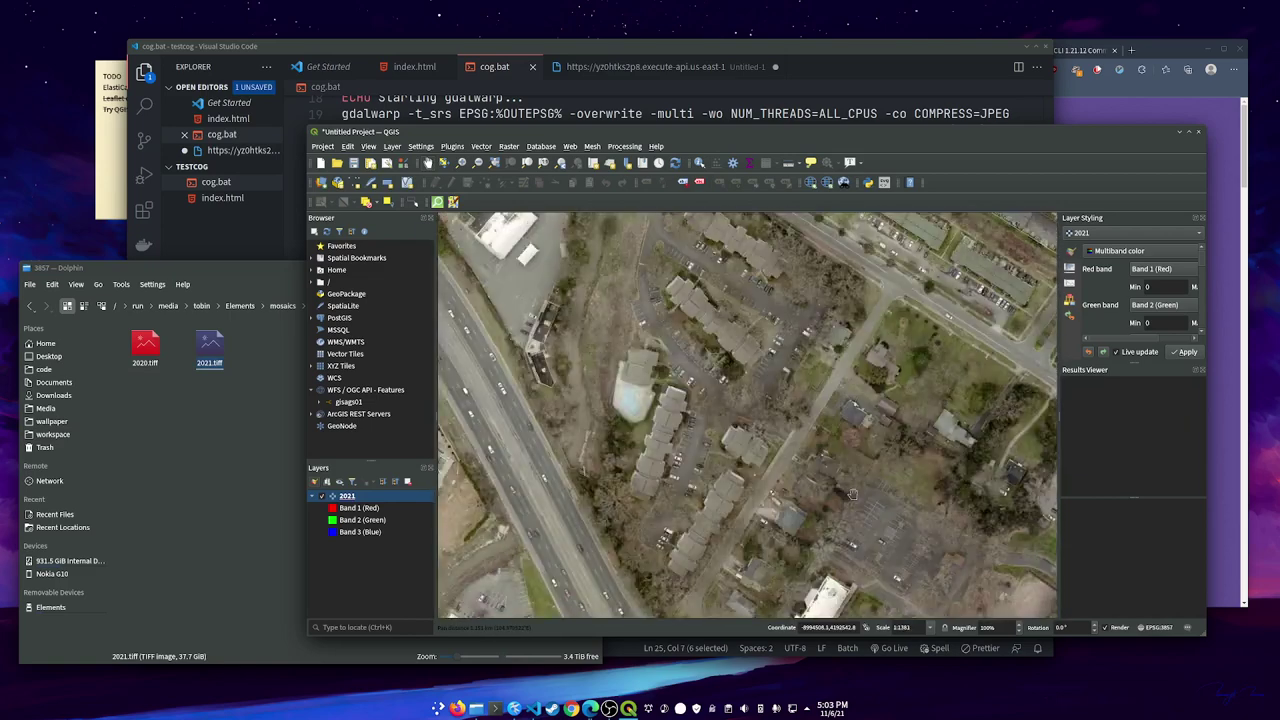
drag(720, 446, 889, 452)
scroll(806, 415, down, 6)
drag(738, 379, 718, 372)
scroll(718, 372, up, 1)
scroll(718, 372, up, 1)
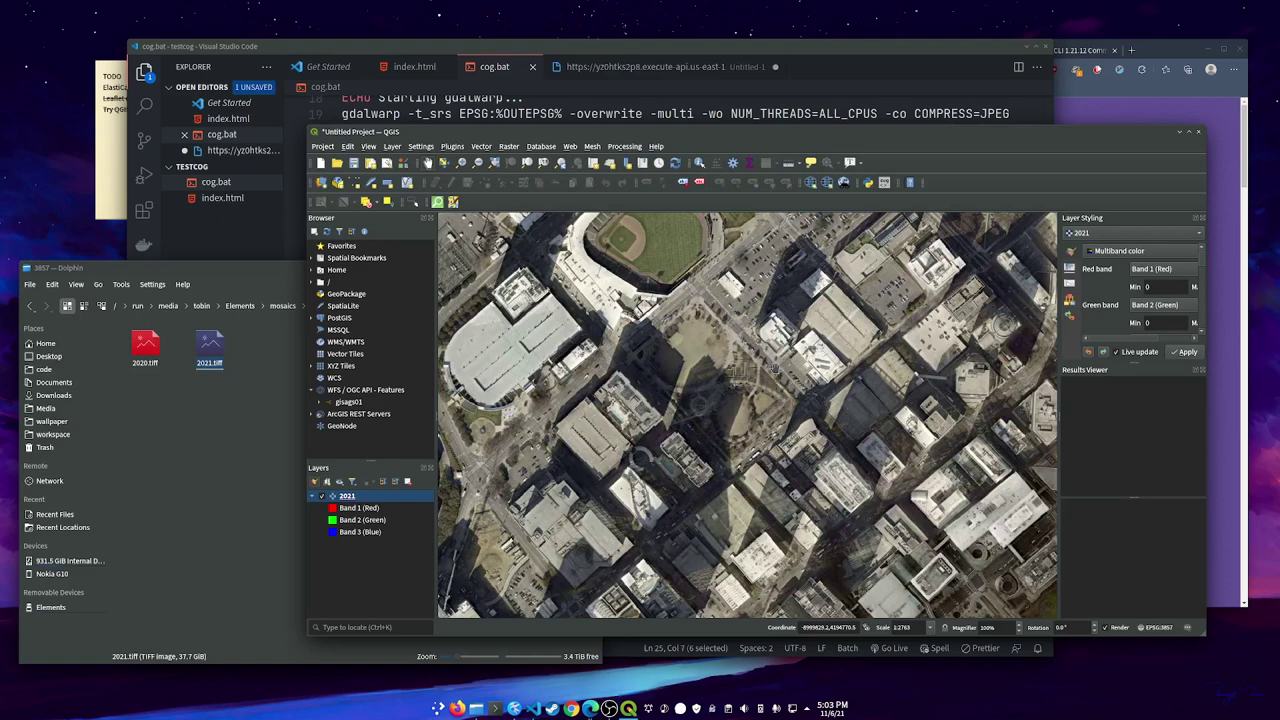
Frame the reservoirs up close, then zoom out to a city-wide view at about 1:88414
scroll(772, 370, down, 5)
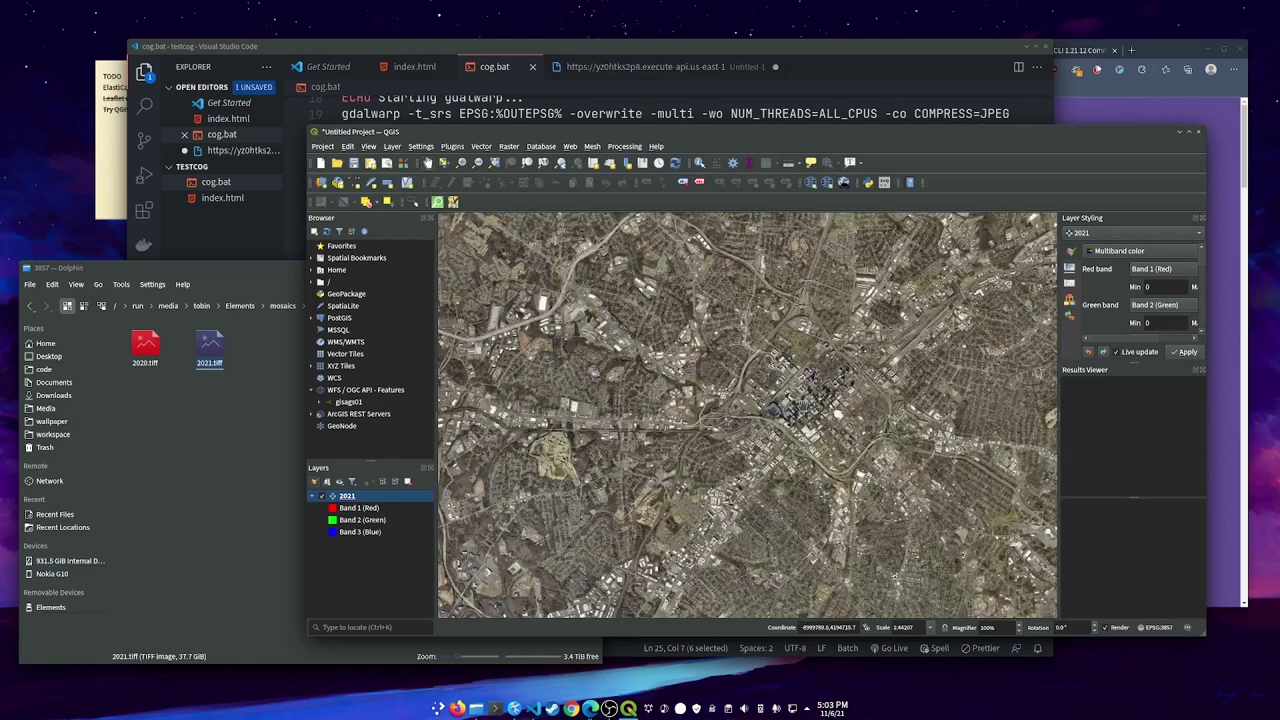
scroll(713, 397, up, 3)
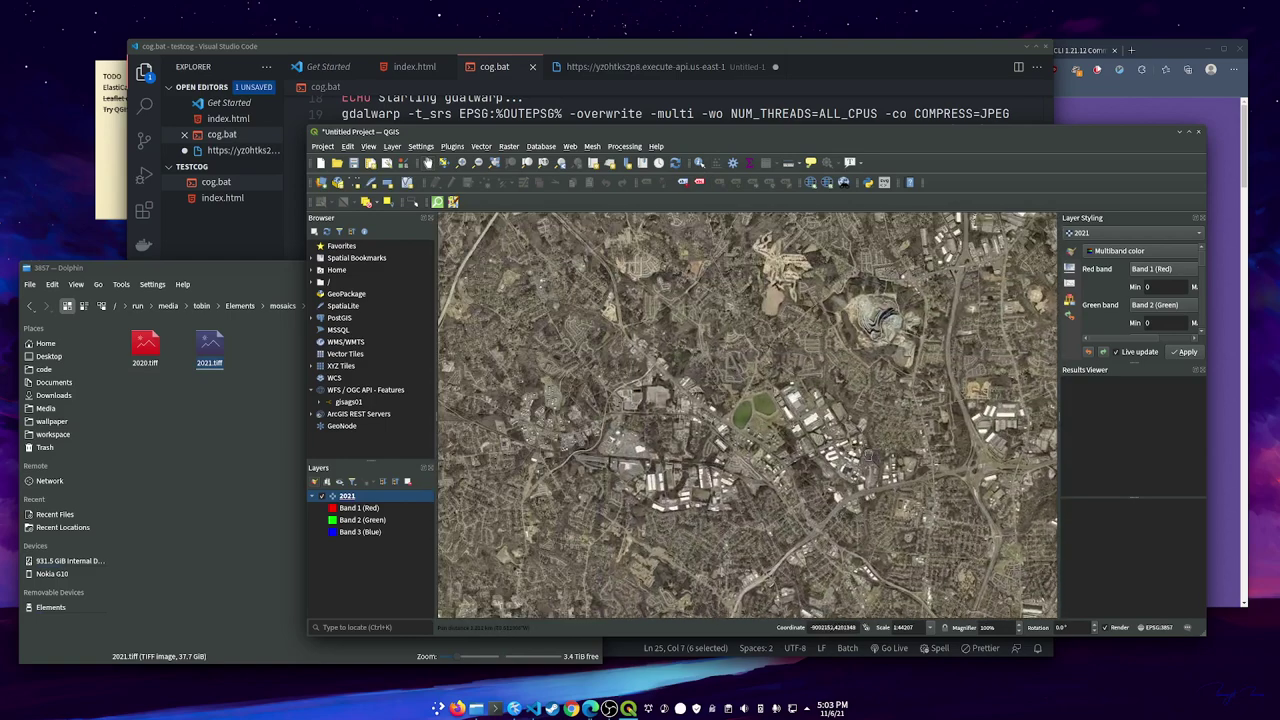
drag(658, 366, 773, 396)
drag(730, 450, 815, 465)
drag(960, 556, 888, 446)
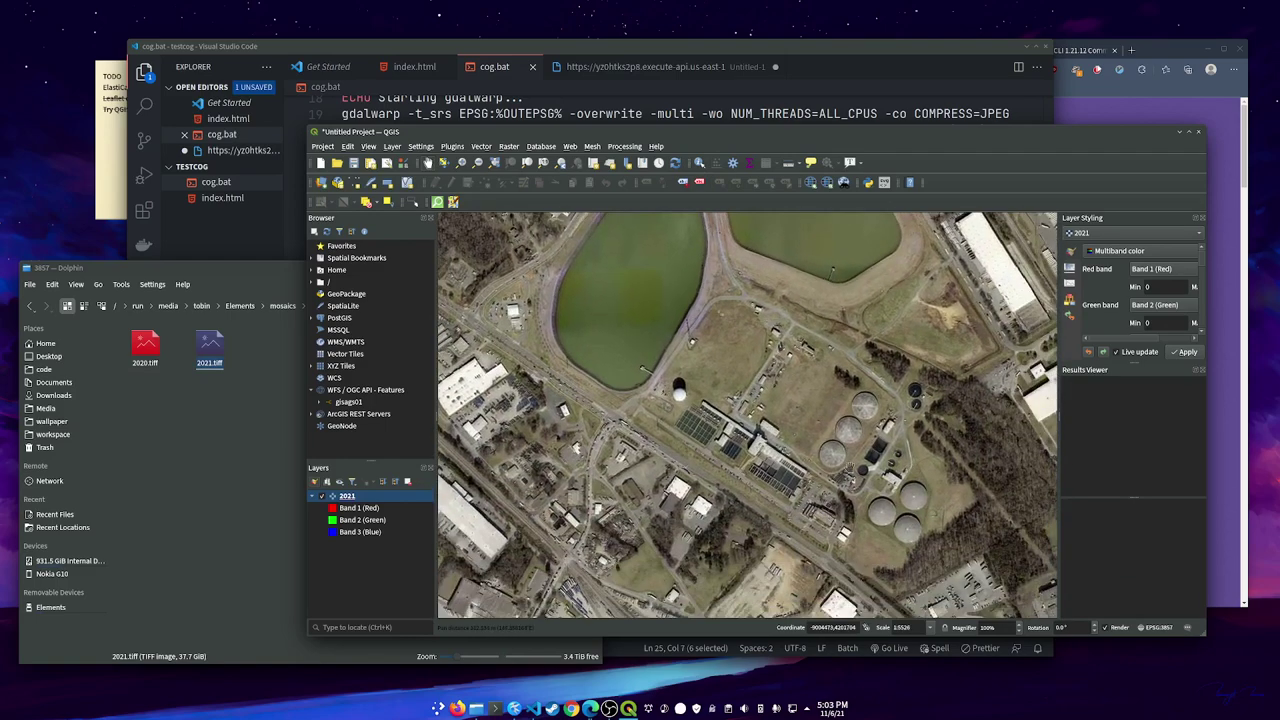
drag(655, 302, 776, 416)
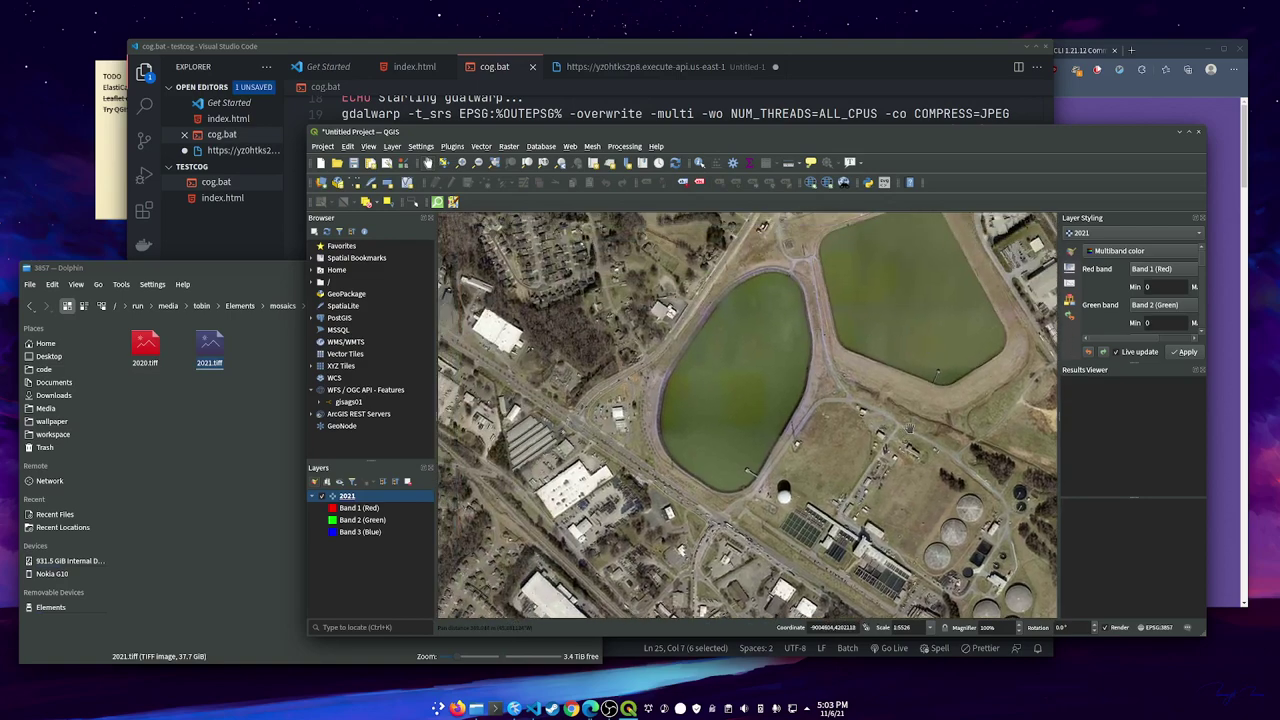
scroll(910, 390, down, 3)
drag(1030, 475, 680, 390)
scroll(777, 426, down, 1)
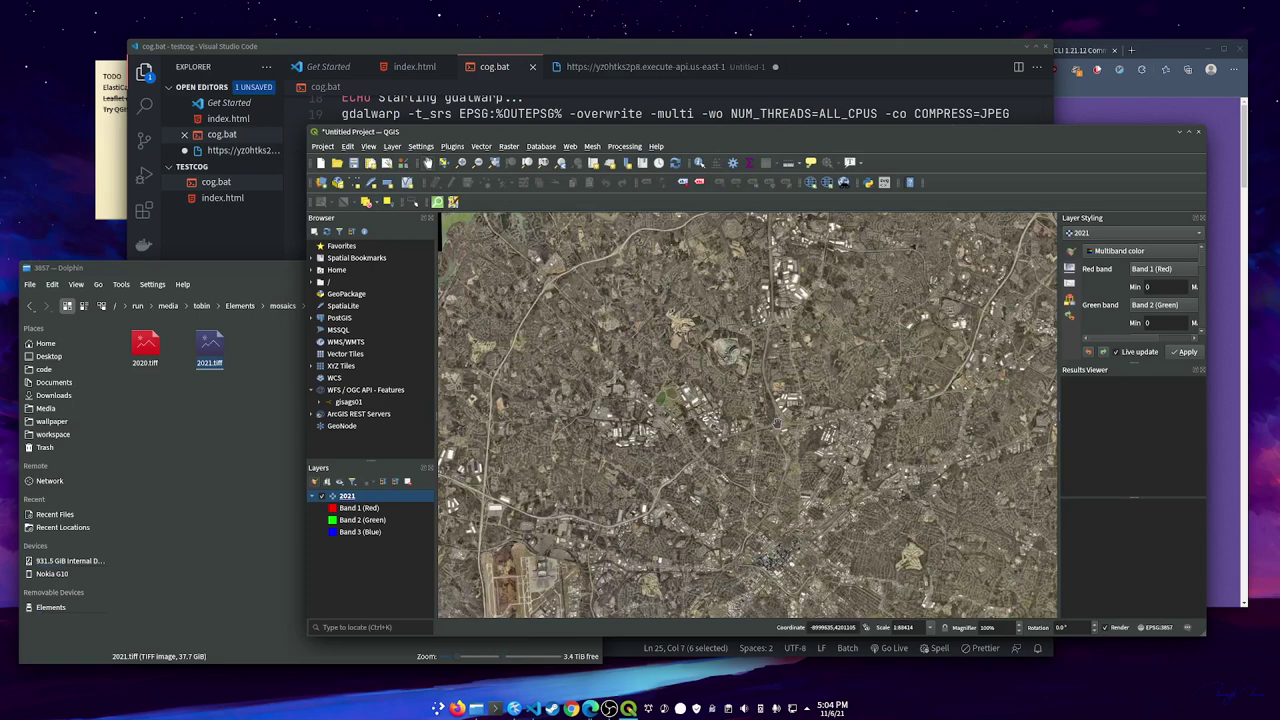
Raise cog.bat, scroll through its steps, highlight the line-19 gdalwarp options, and shift the window down-right
click(622, 47)
scroll(605, 275, up, 2)
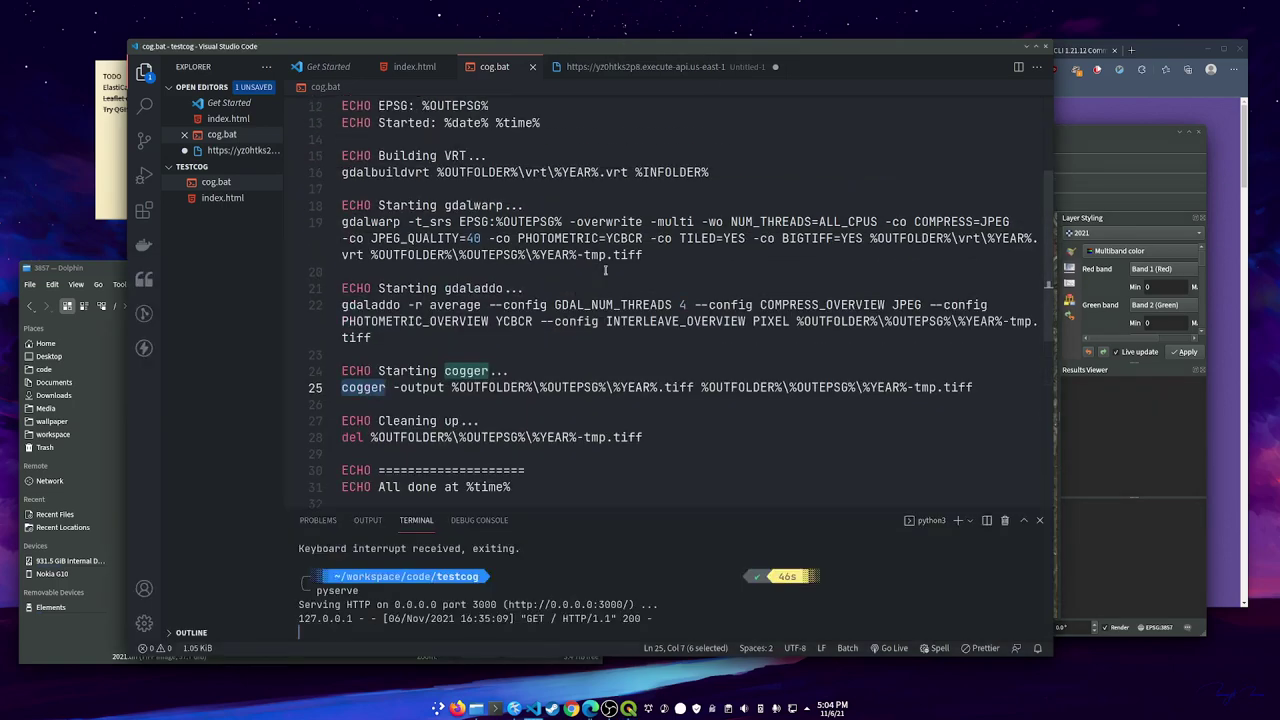
scroll(553, 272, down, 2)
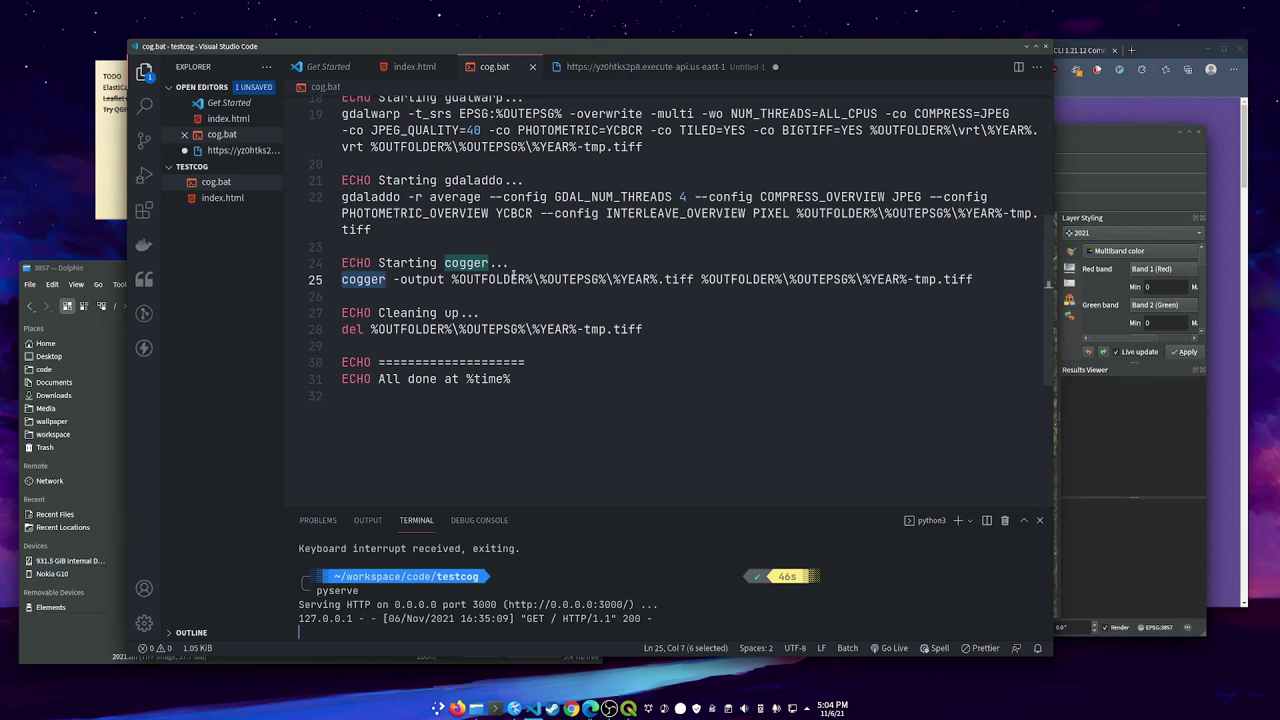
scroll(610, 277, up, 5)
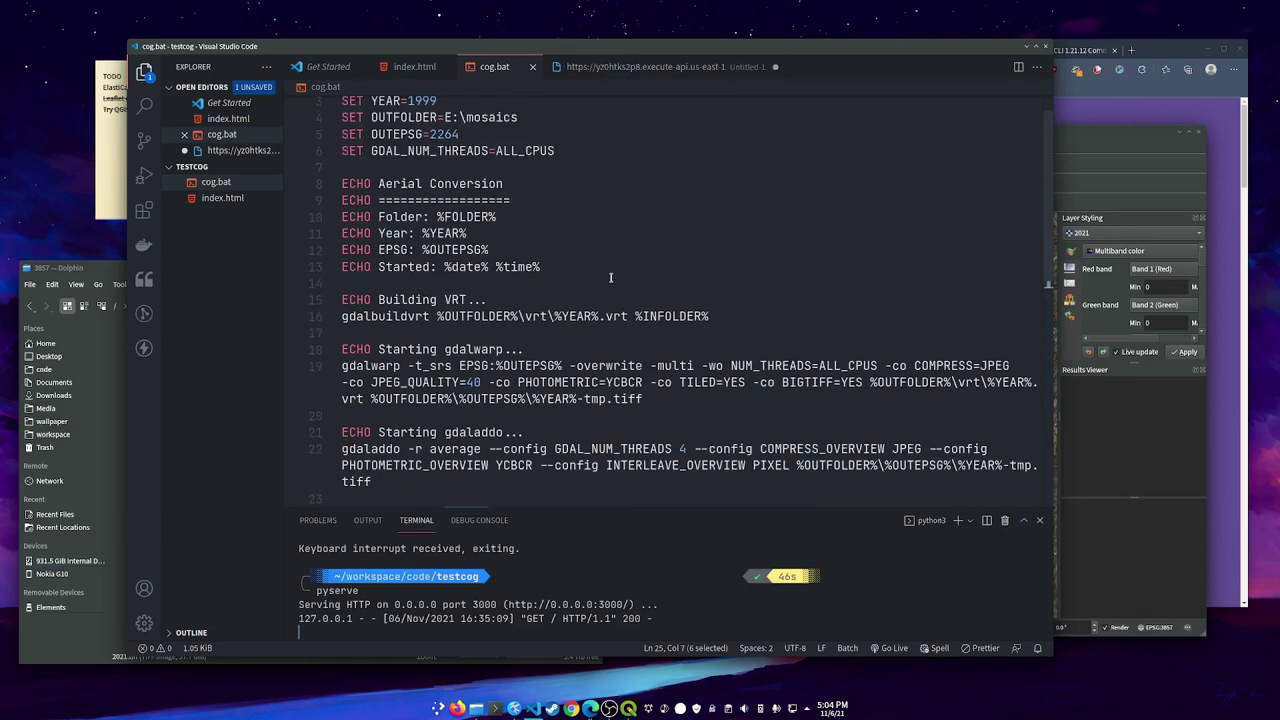
scroll(610, 277, down, 2)
scroll(641, 289, down, 1)
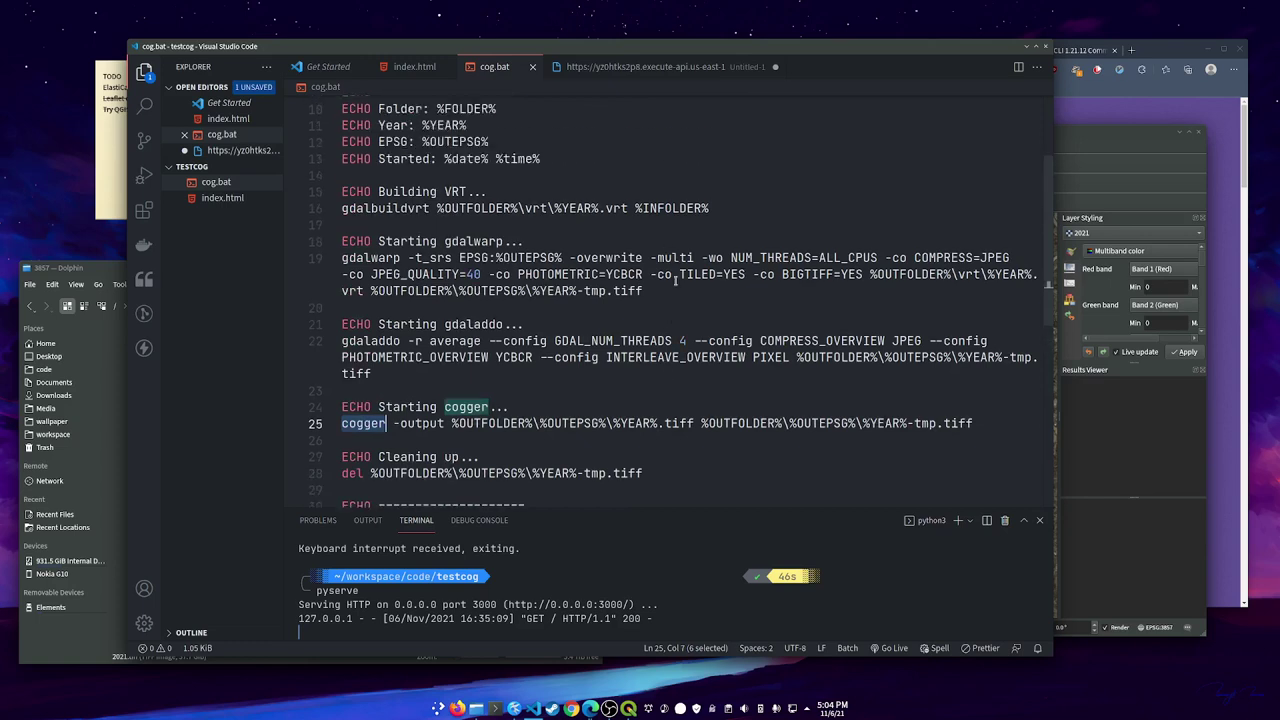
scroll(675, 282, up, 1)
drag(570, 293, 756, 296)
click(773, 255)
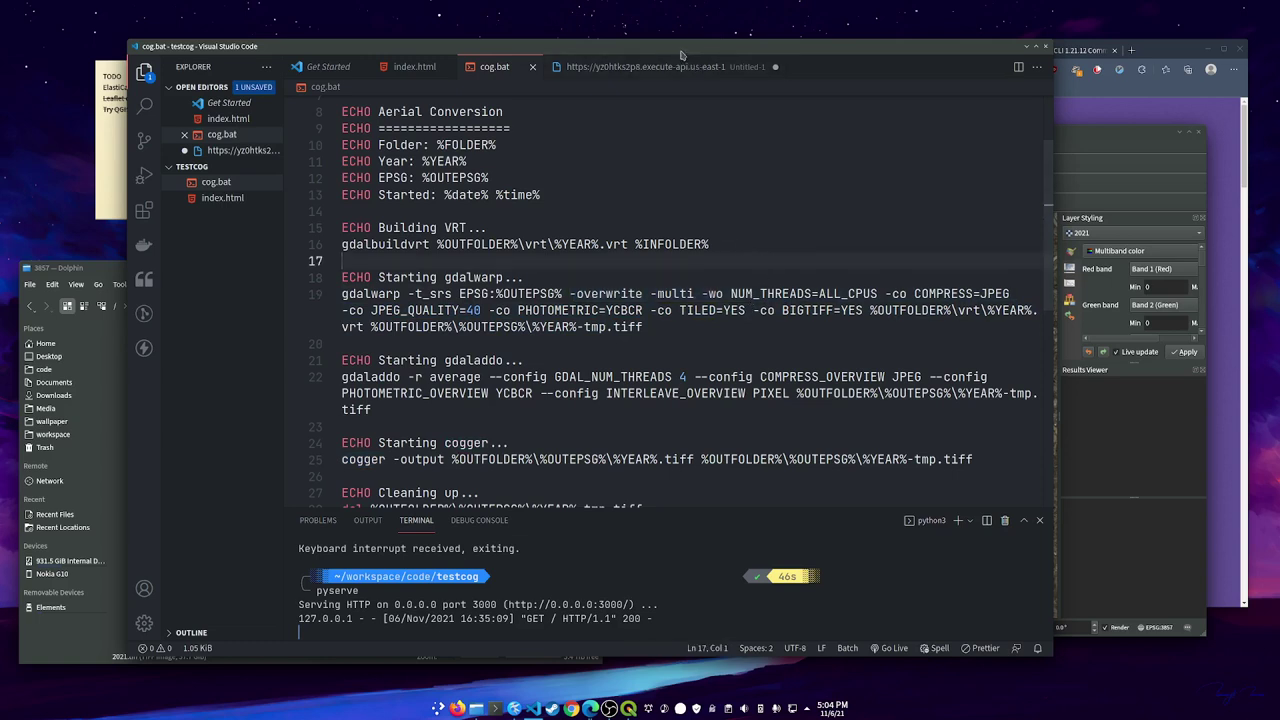
drag(680, 47, 745, 47)
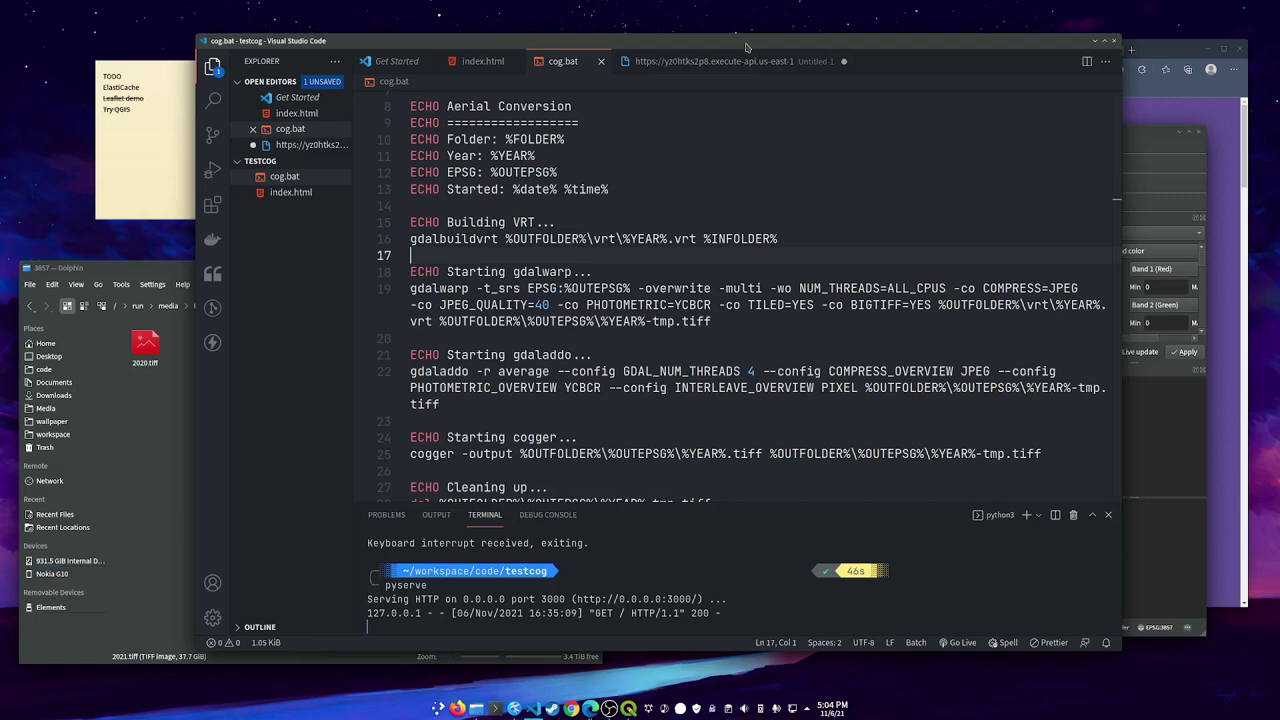
Show the AWS Management Console home page in the browser and browse the all-services list
click(1168, 57)
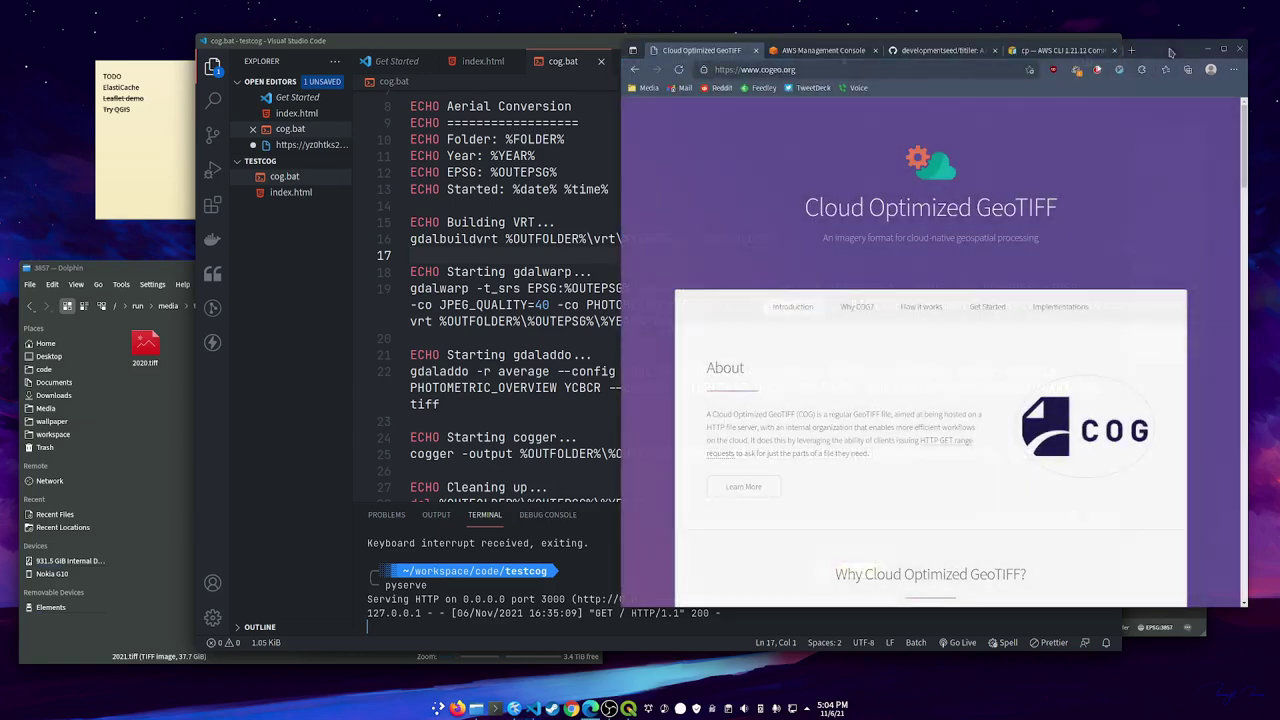
click(836, 52)
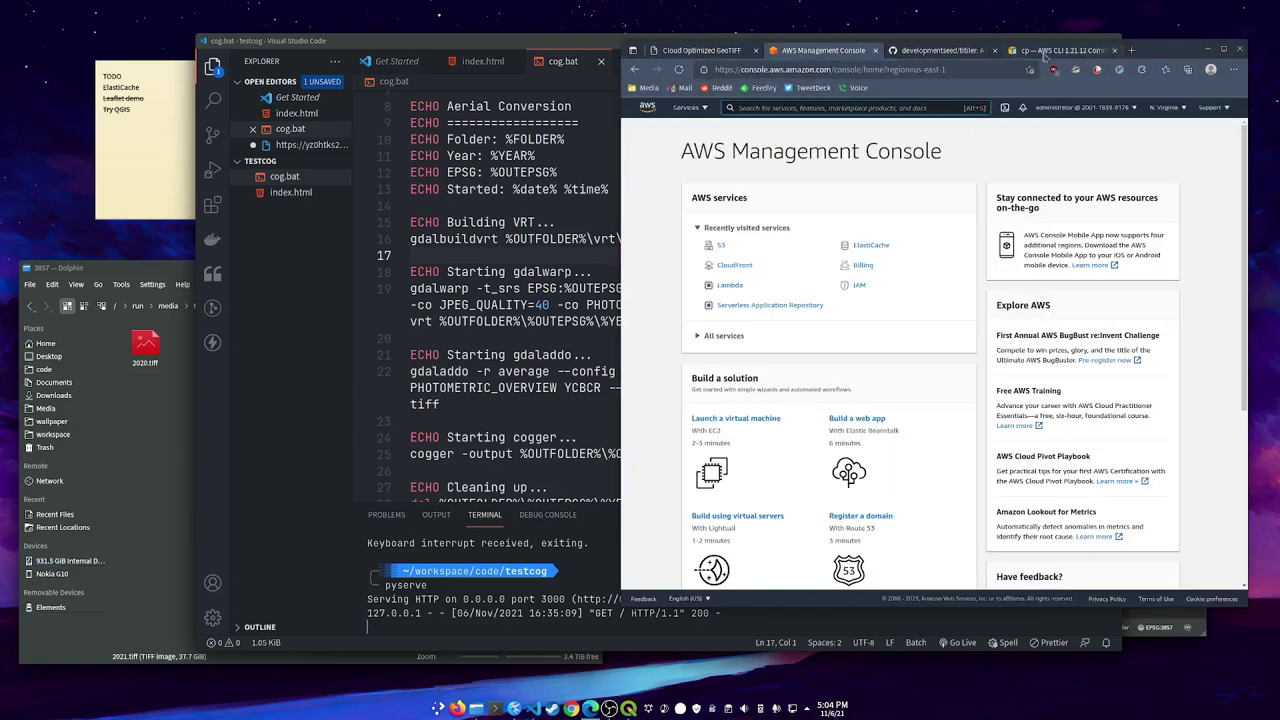
drag(1160, 52, 1108, 32)
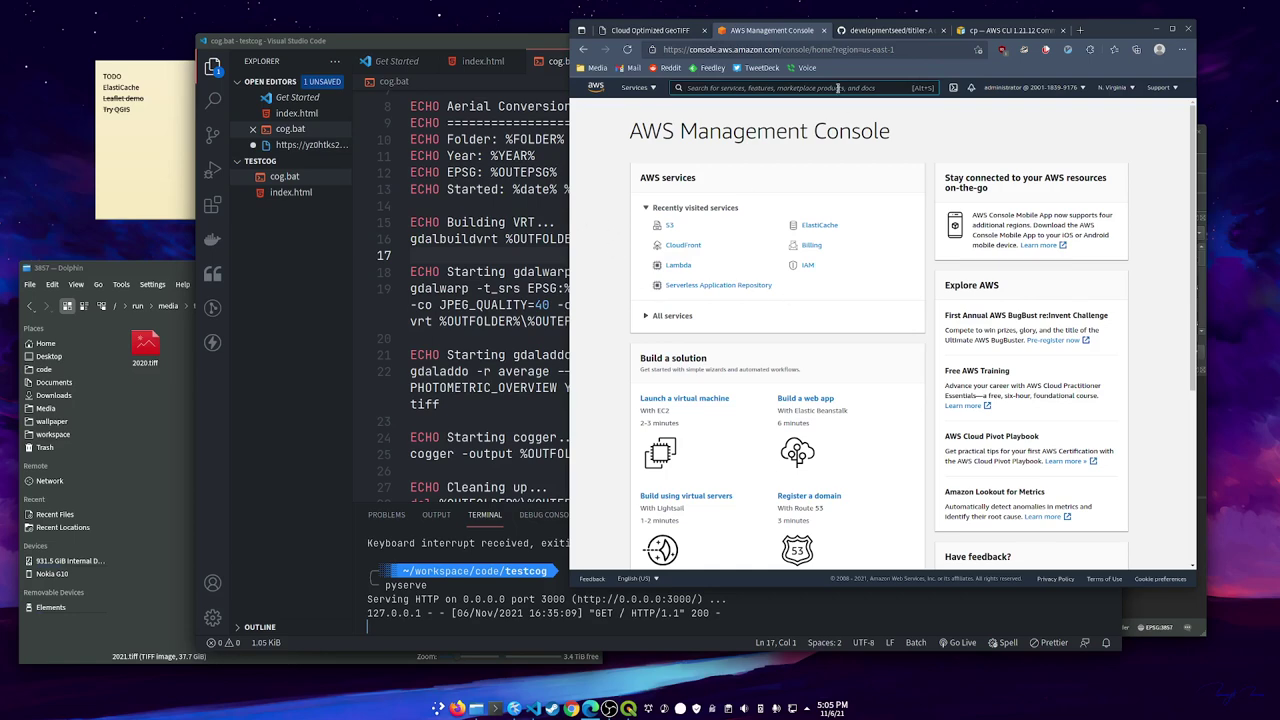
click(638, 90)
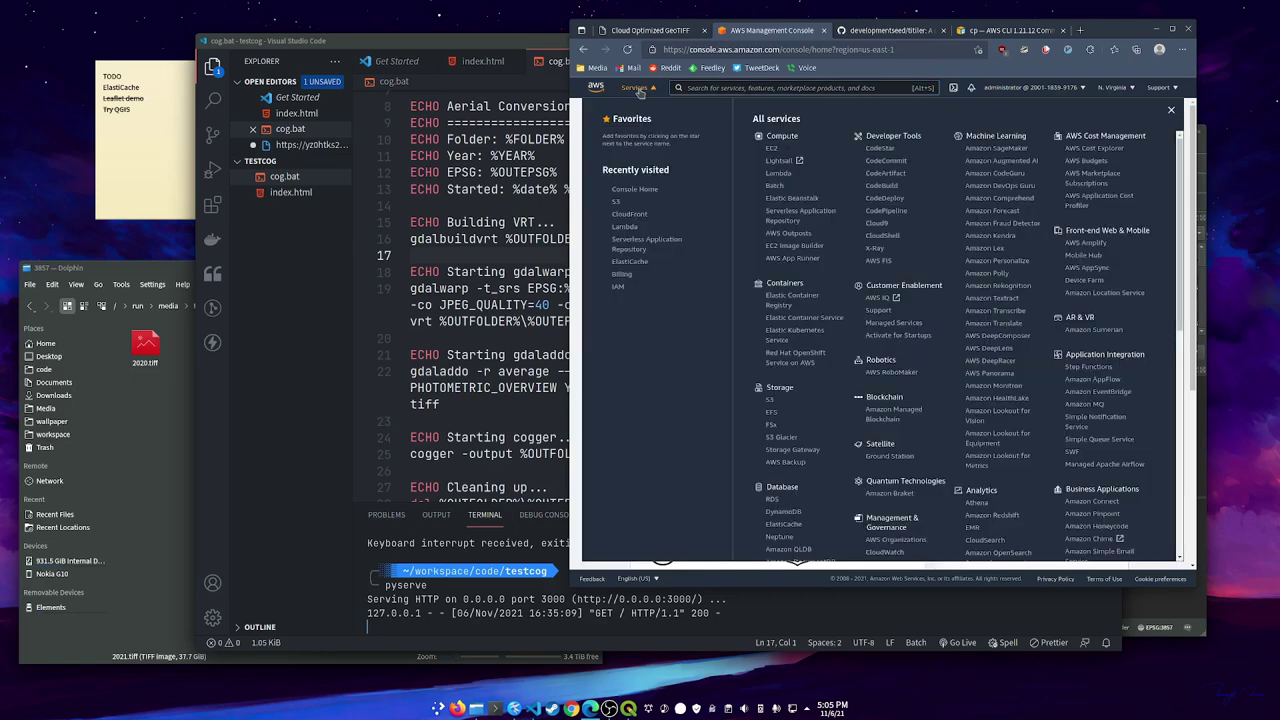
scroll(1021, 259, down, 4)
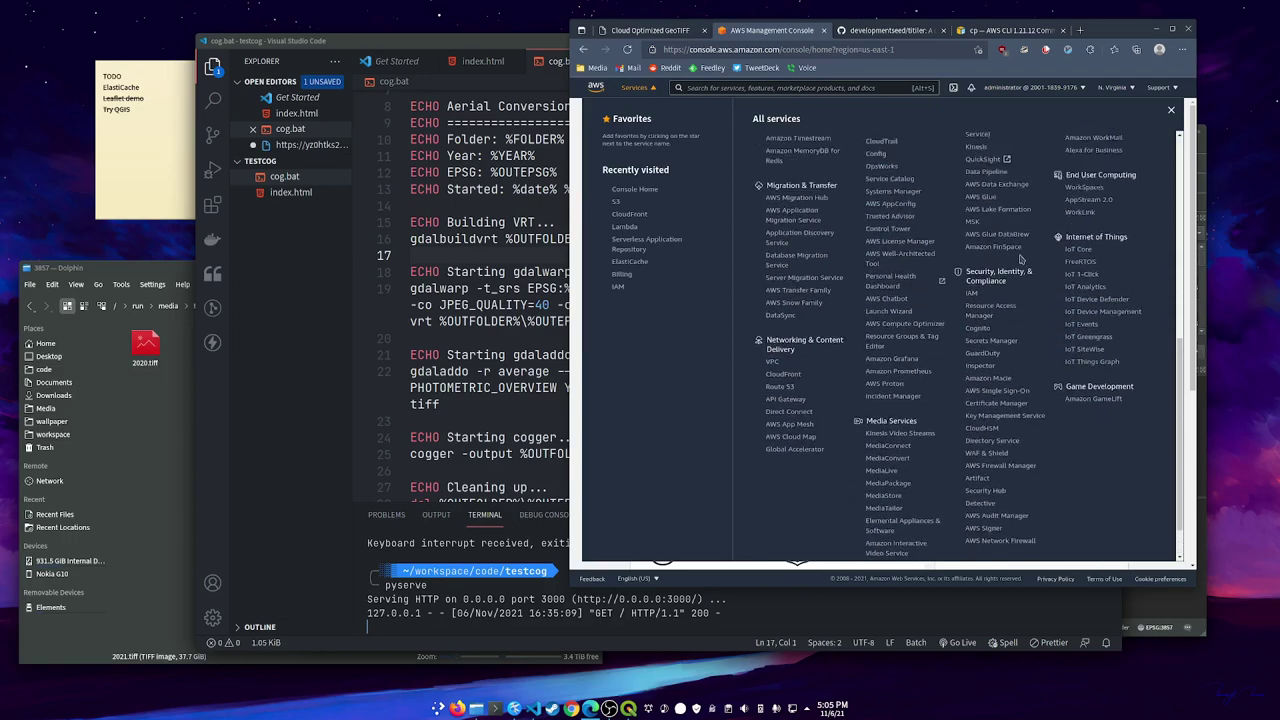
scroll(1021, 259, up, 5)
scroll(1021, 259, down, 6)
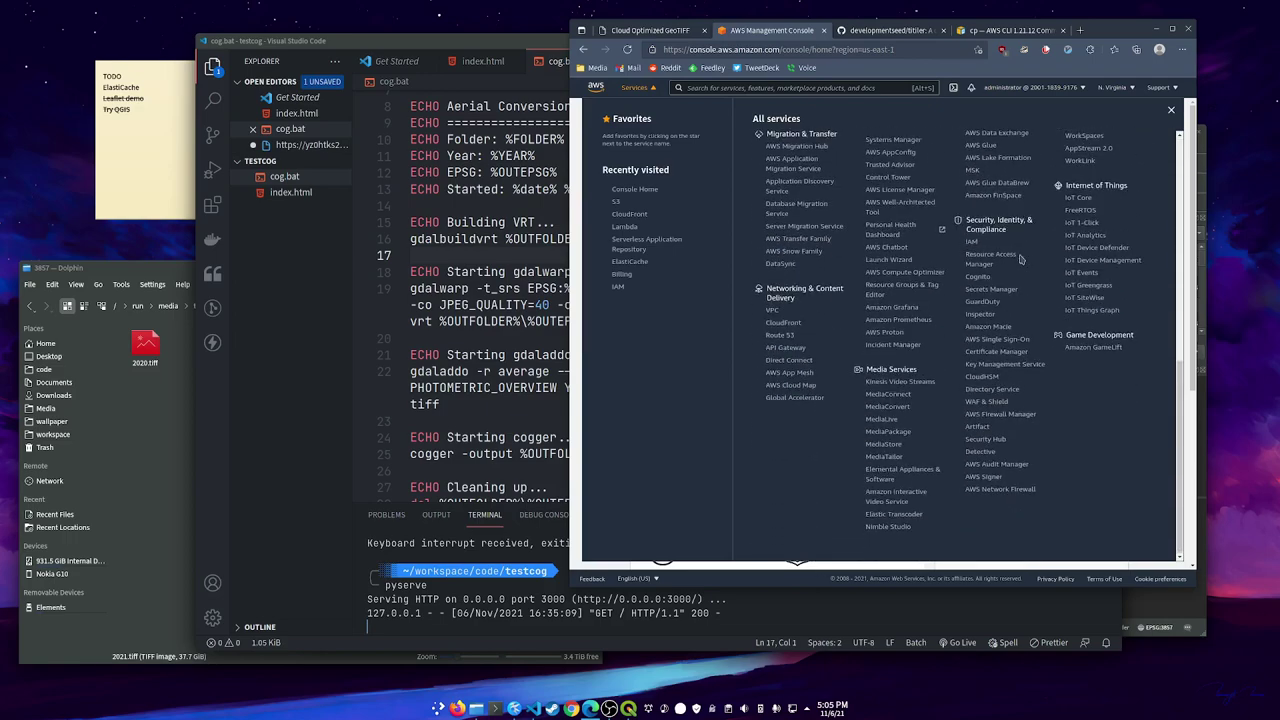
scroll(1021, 259, up, 6)
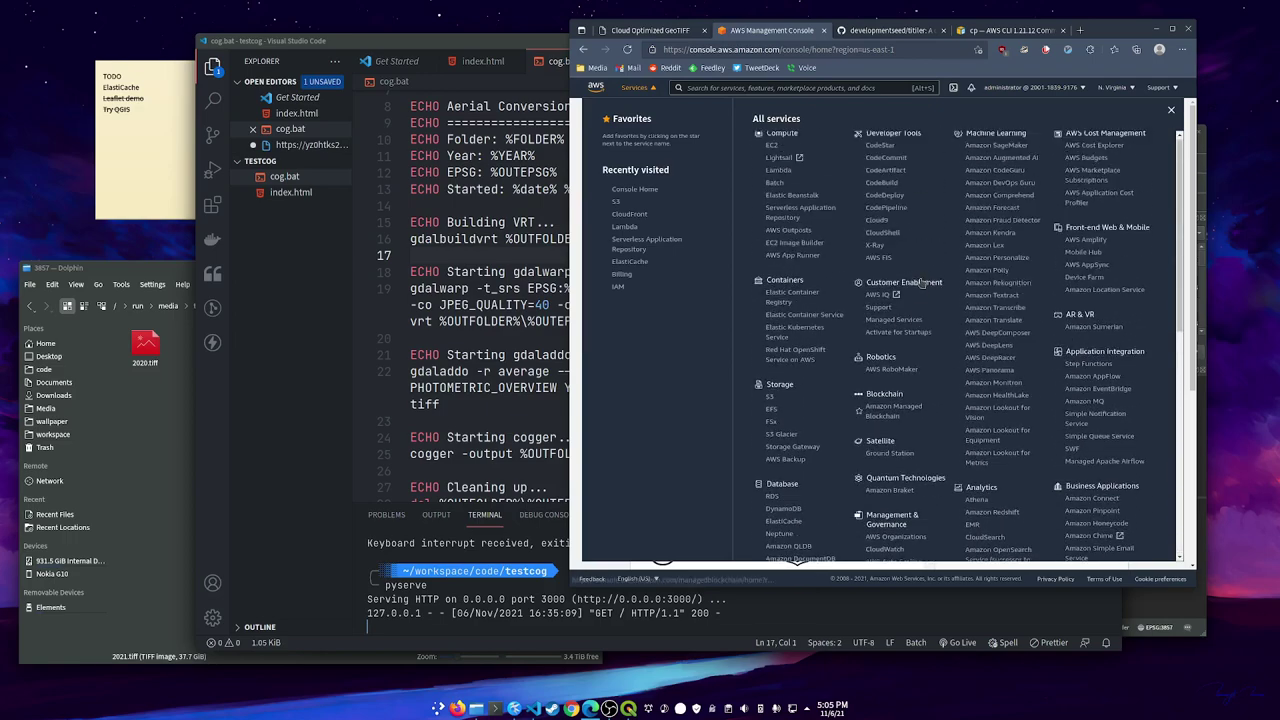
click(638, 88)
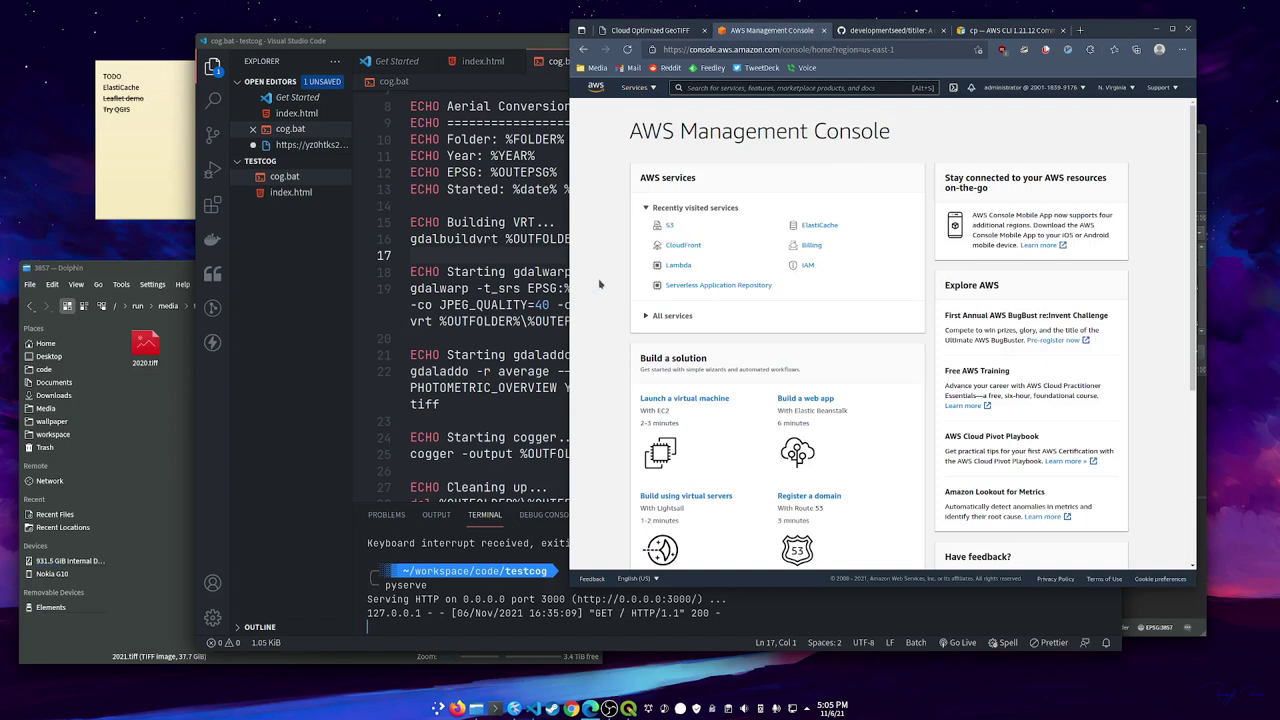
Go from S3 into the aerials-2264 bucket and open the 2021.tiff object overview
click(671, 228)
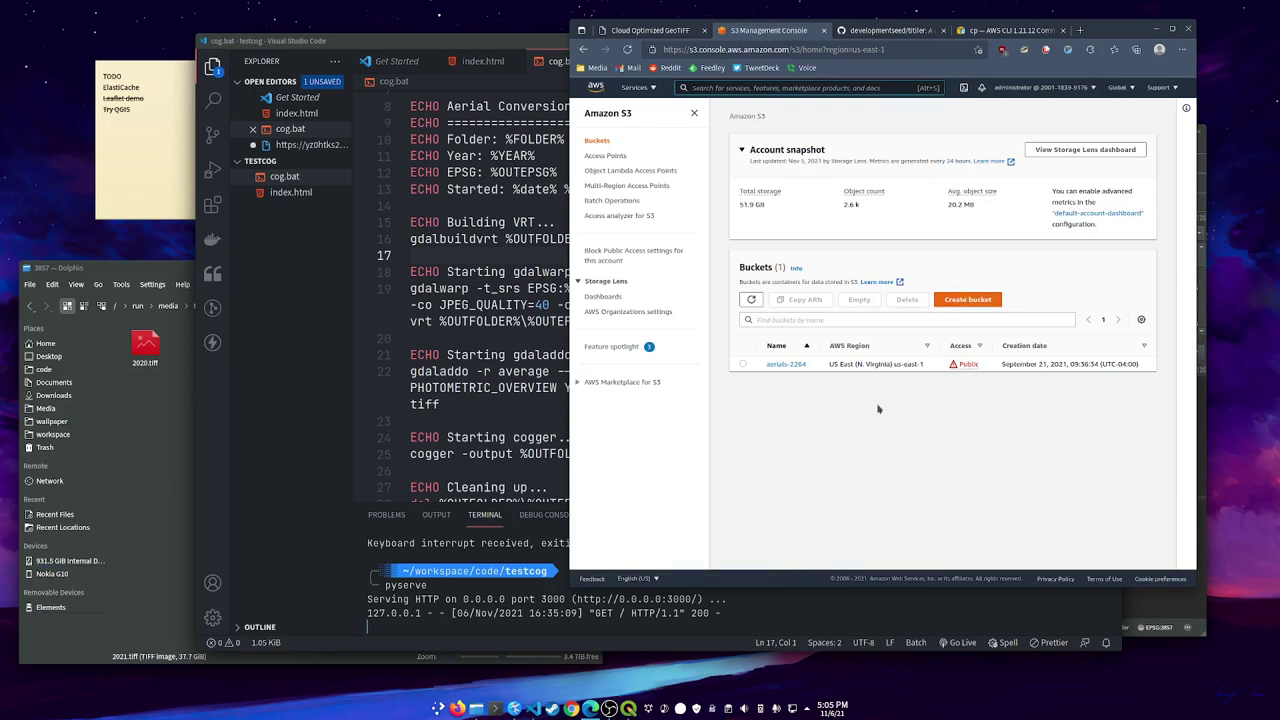
click(786, 364)
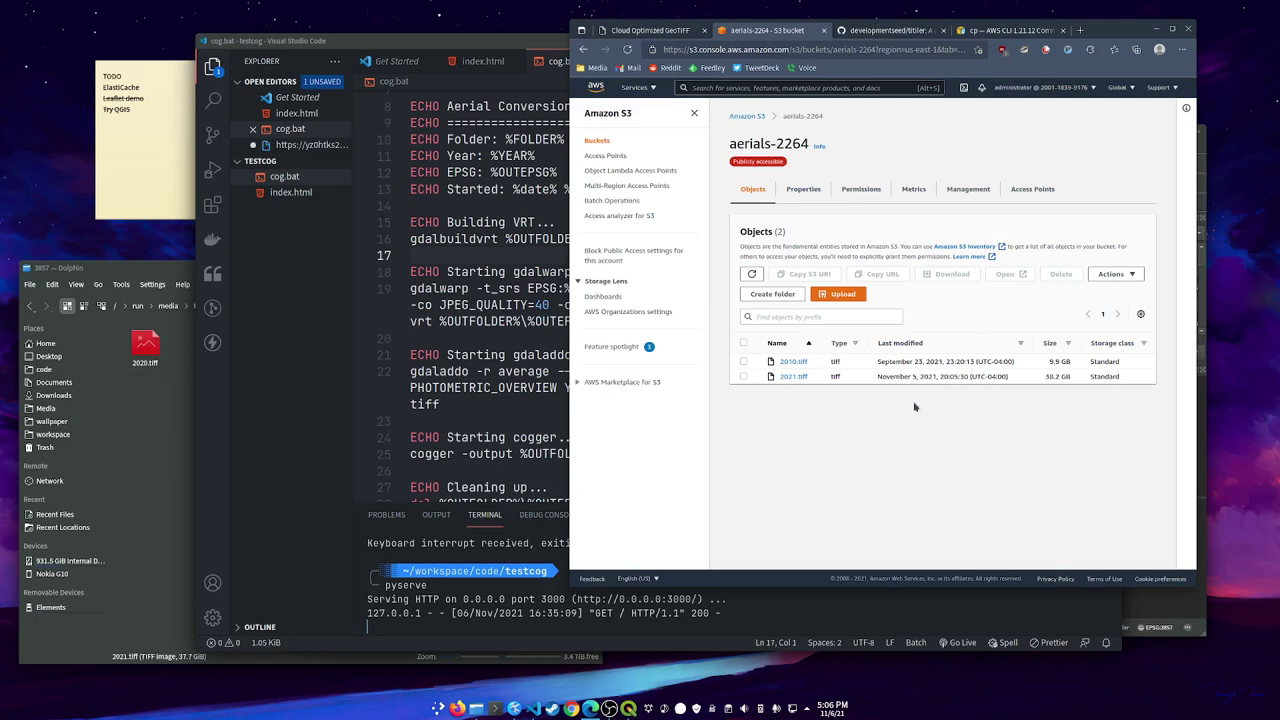
click(794, 377)
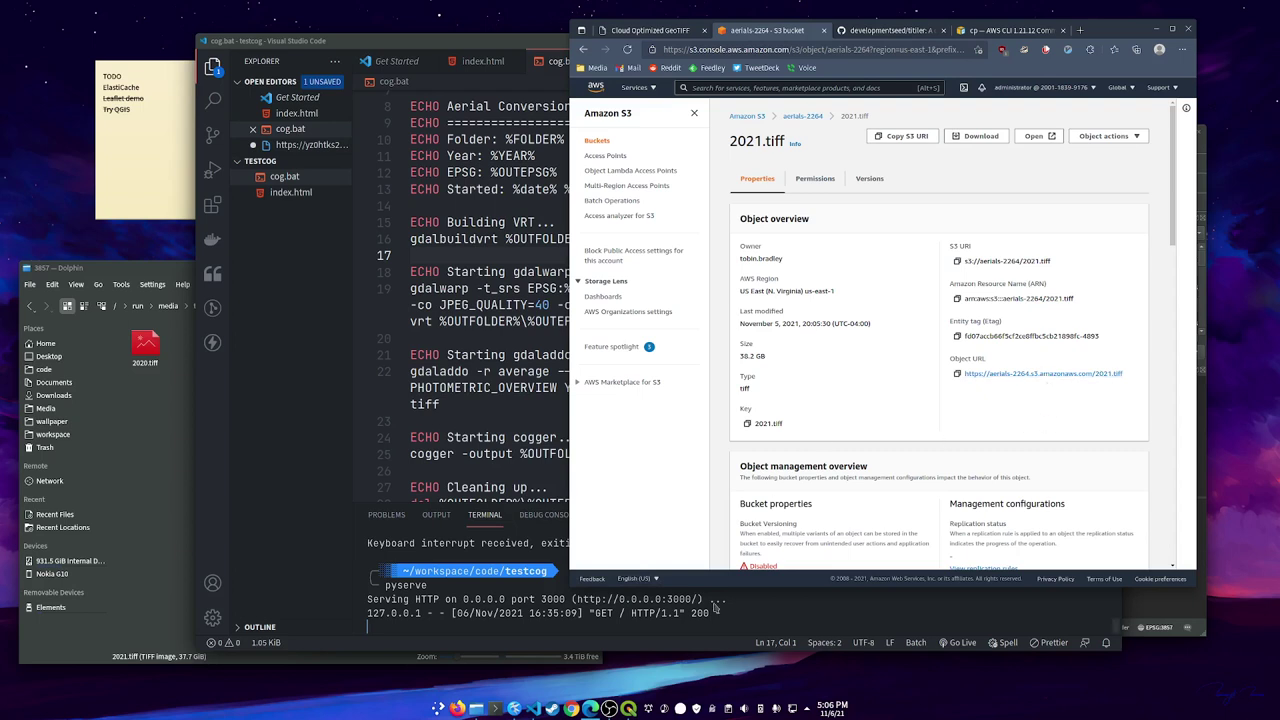
Hide the local 2021 layer and start adding a raster layer using the HTTP(S) protocol
click(630, 708)
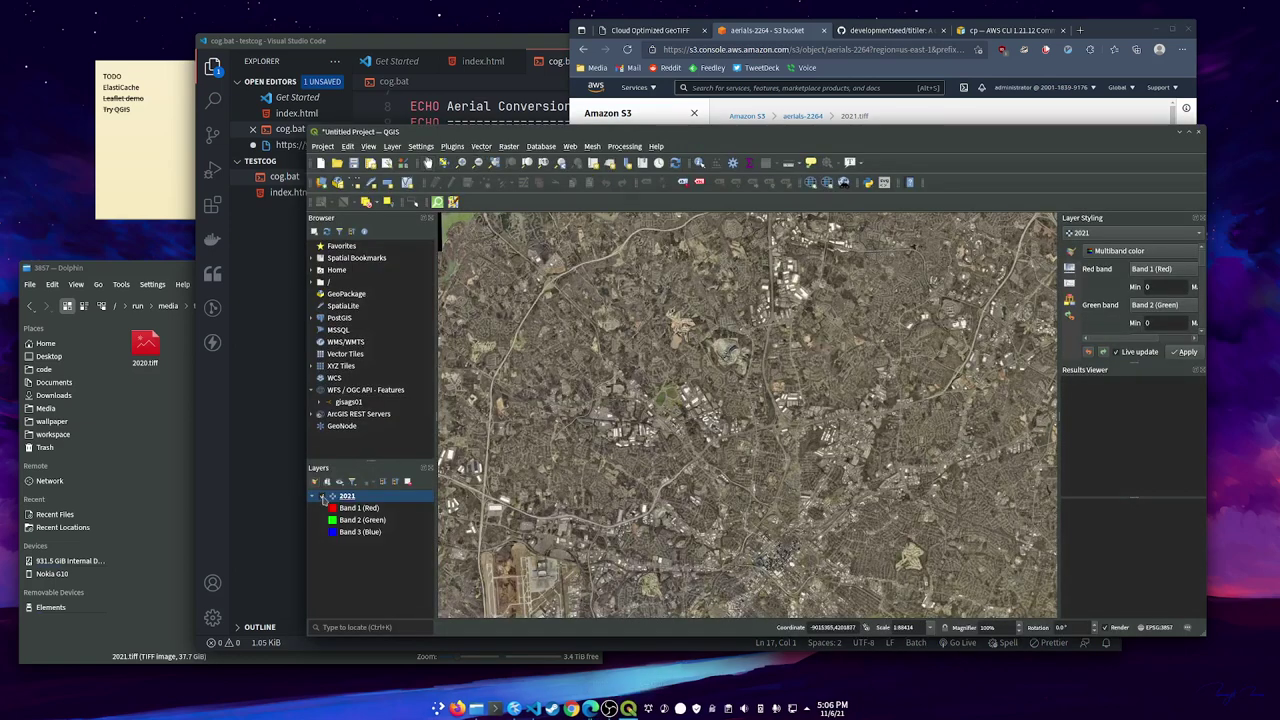
click(322, 496)
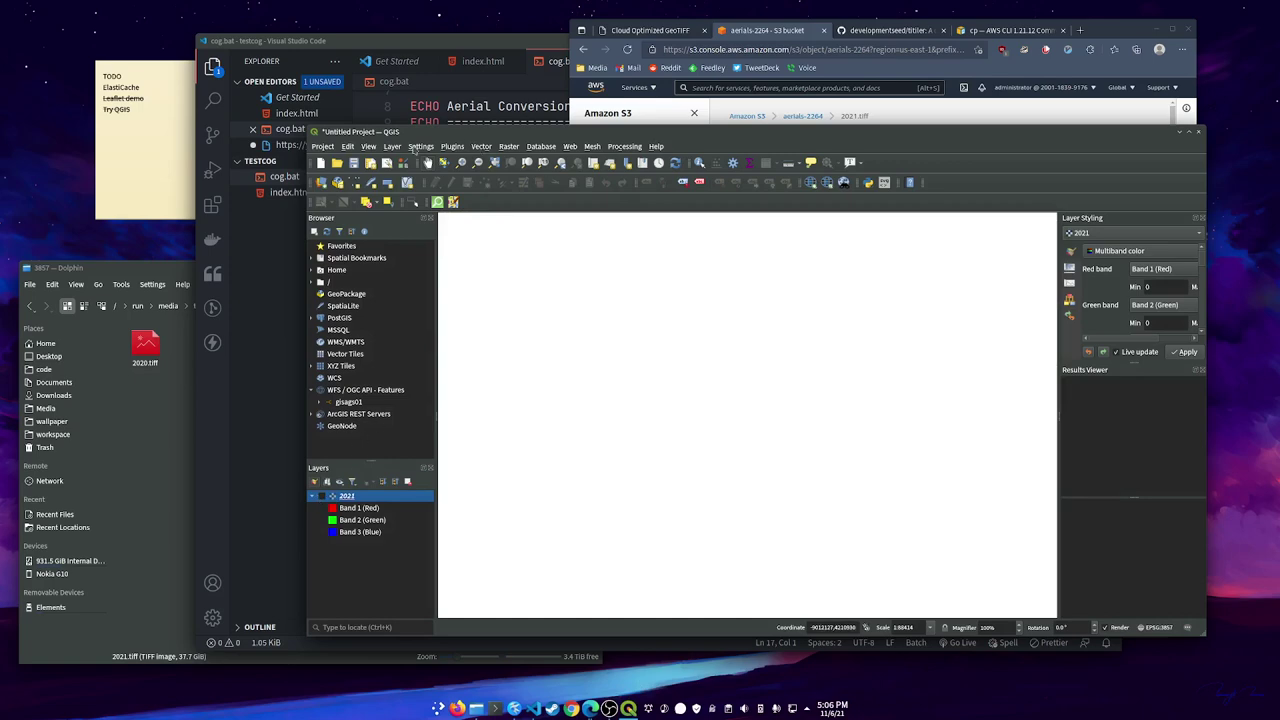
click(392, 146)
mouse_move(392, 146)
mouse_move(480, 190)
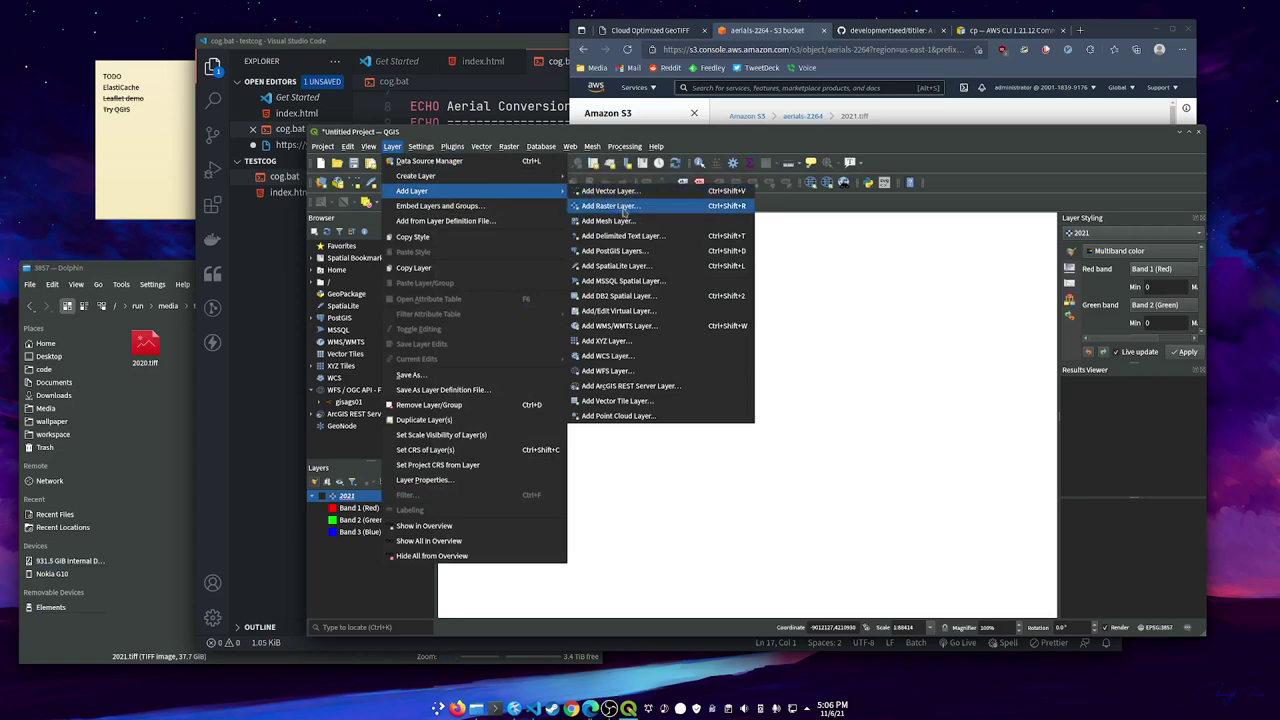
click(616, 206)
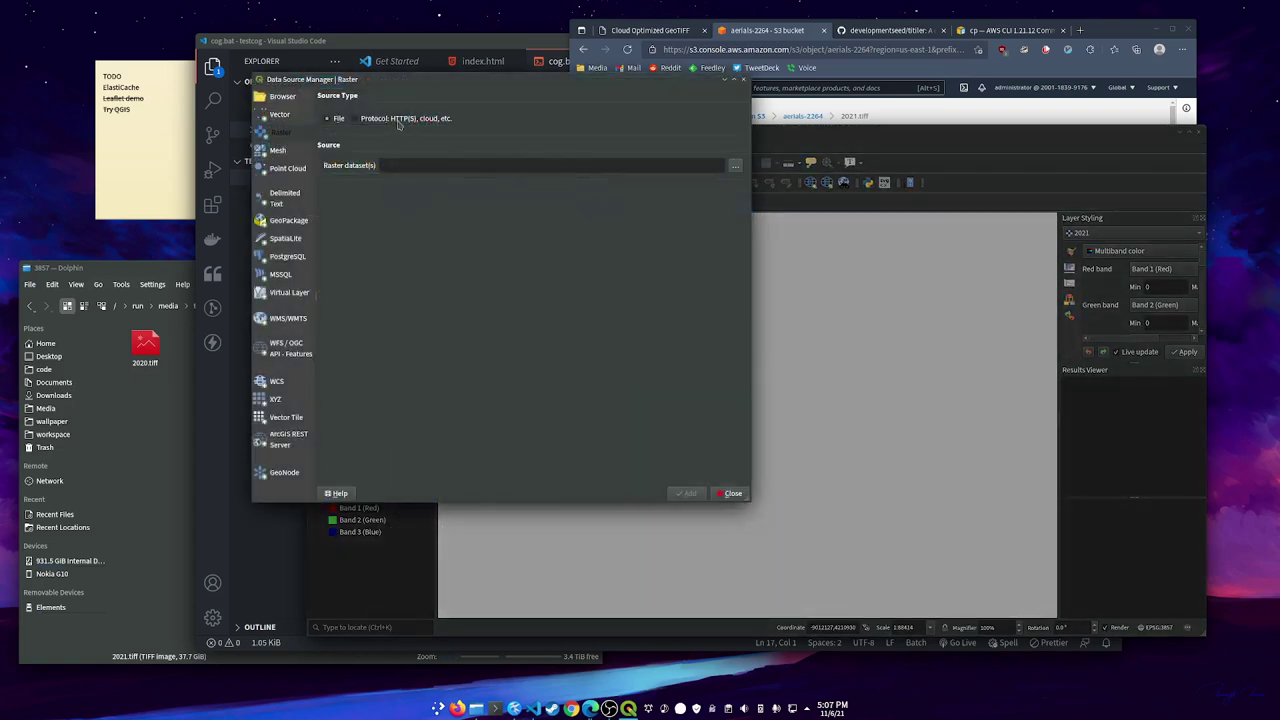
click(404, 122)
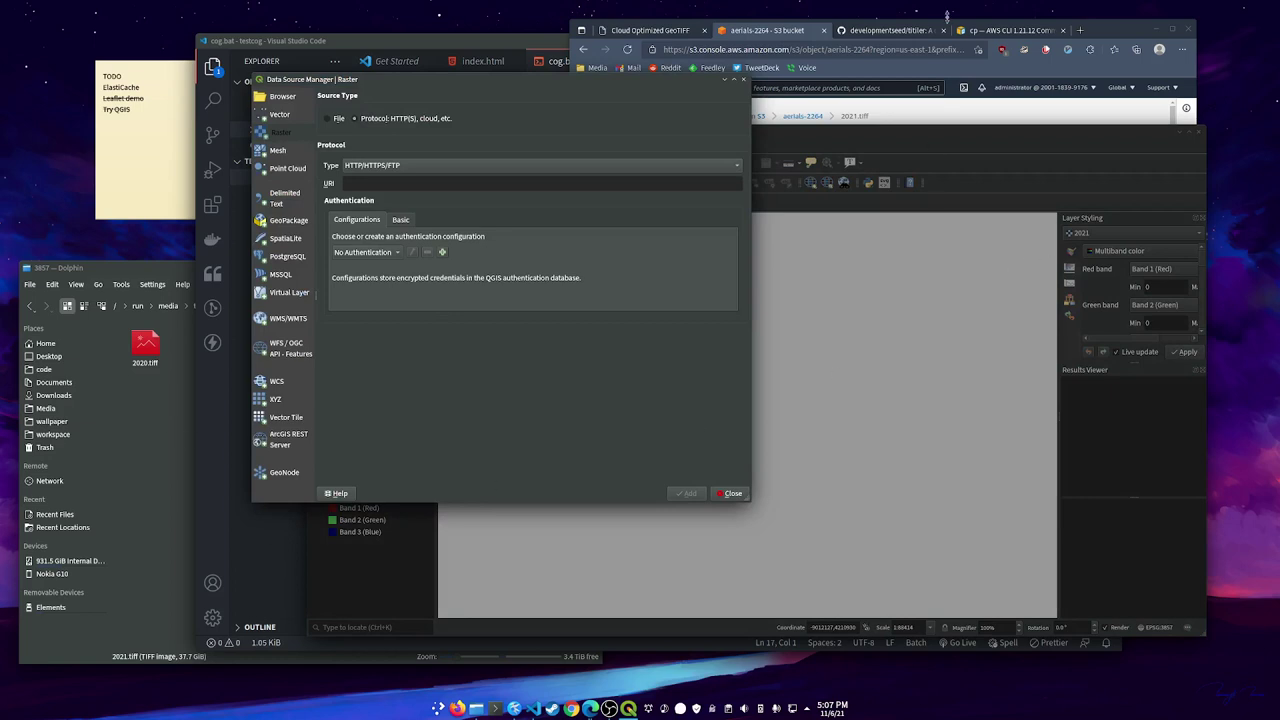
Copy the 2021.tiff object URL from S3, paste it as the raster URI, and add it
click(785, 31)
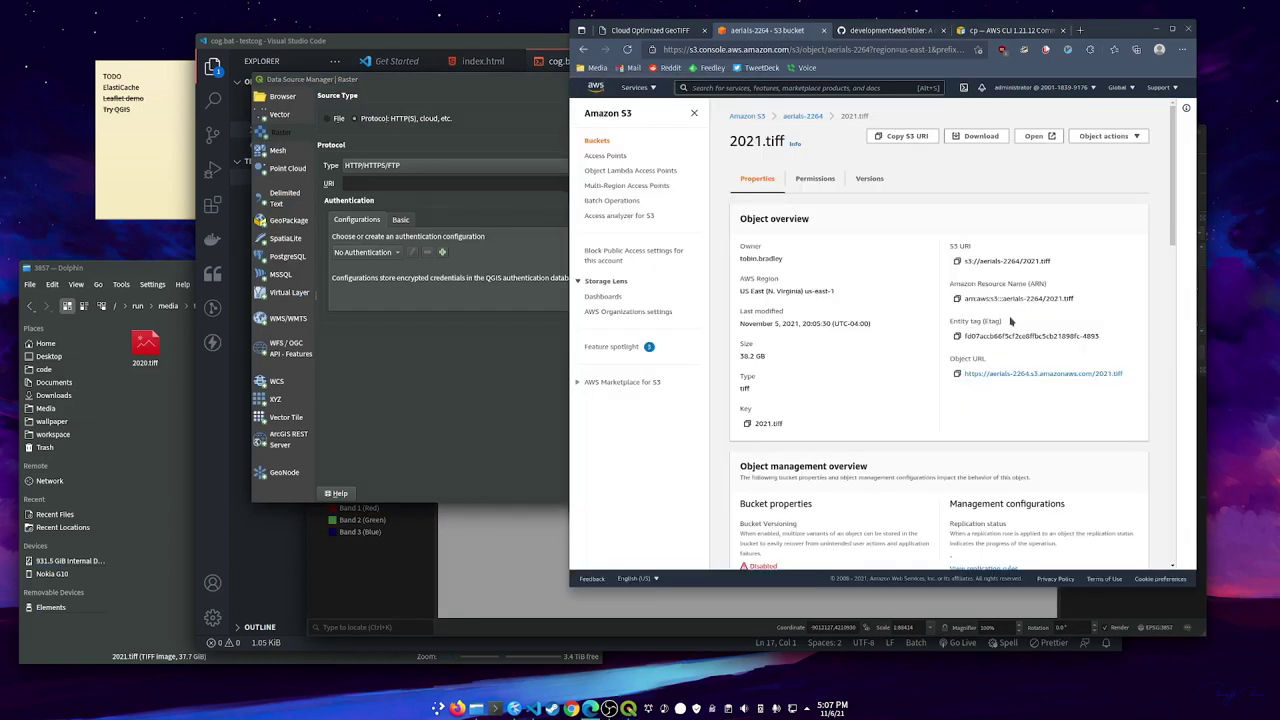
click(957, 374)
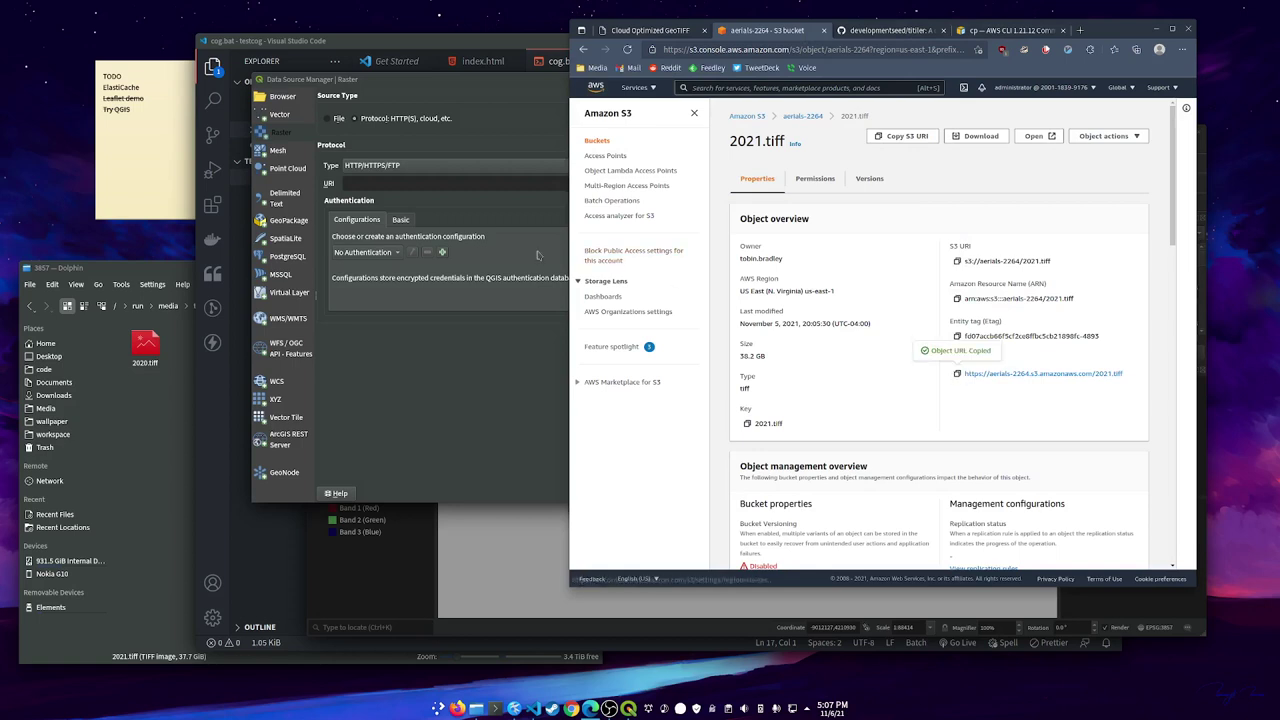
click(406, 185)
key(ctrl+v)
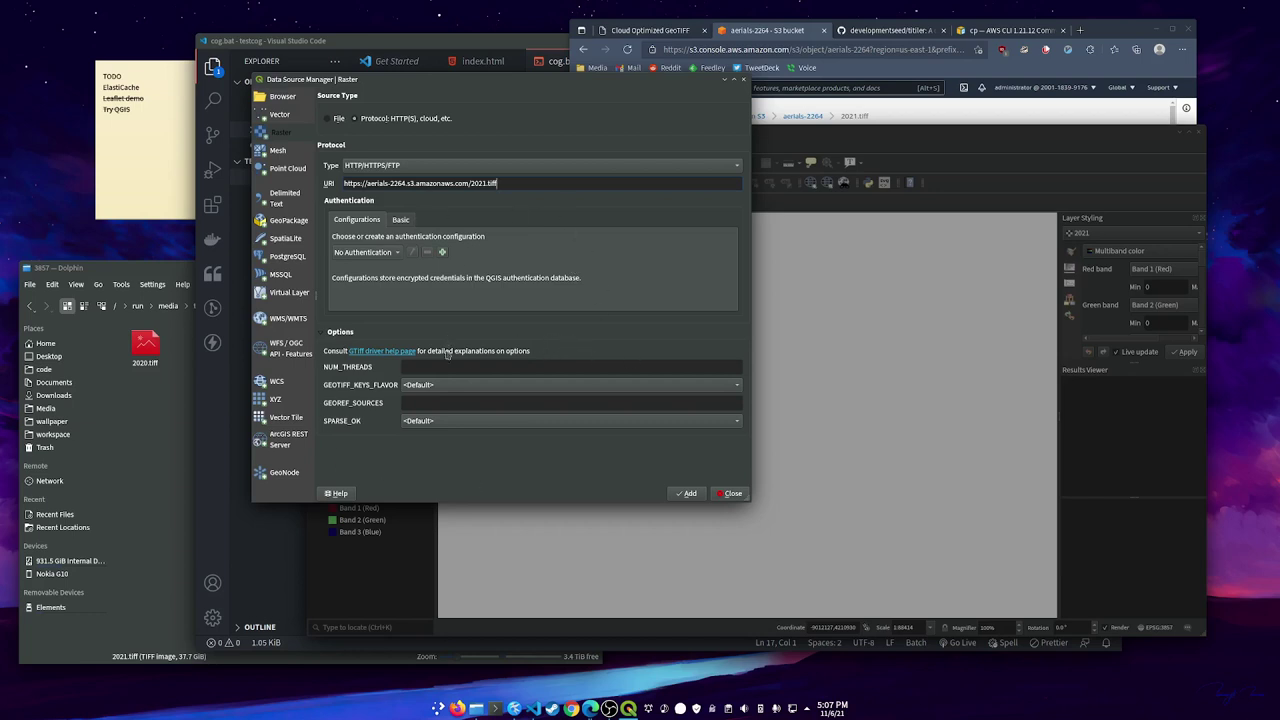
click(688, 493)
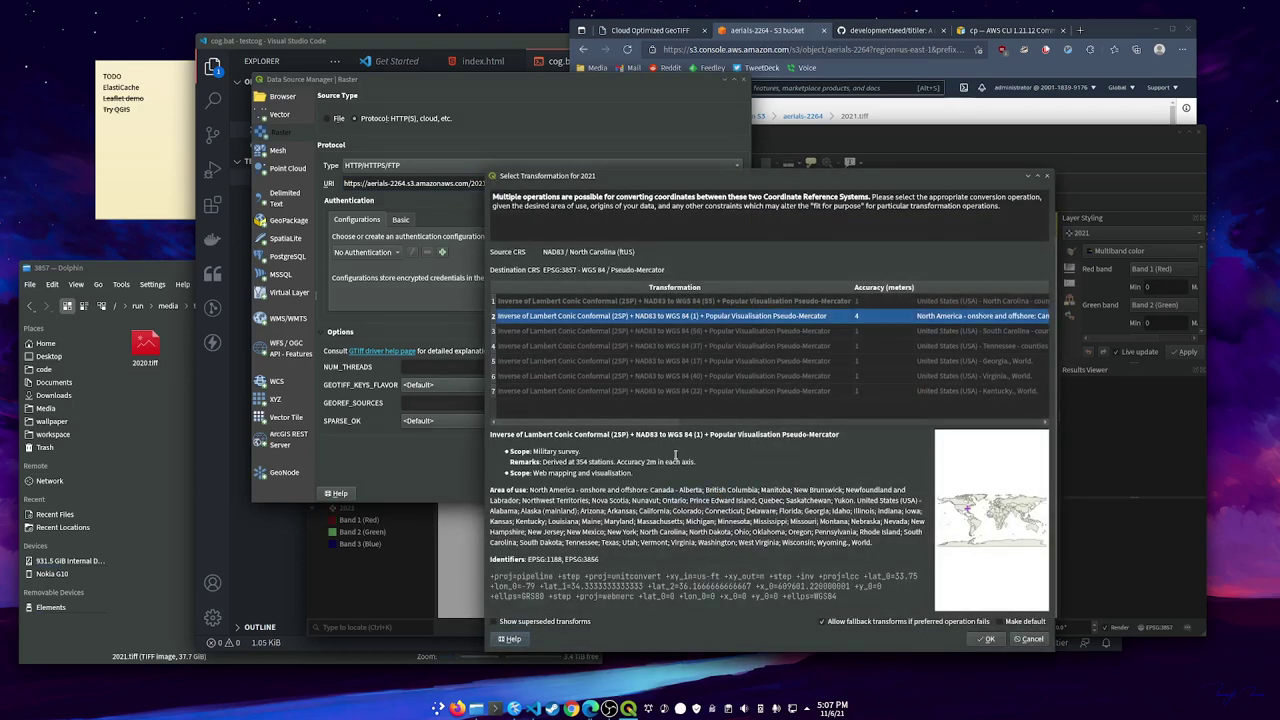
Accept the suggested transformation, close the Data Source Manager, and dismiss the warning bar
click(986, 638)
click(733, 493)
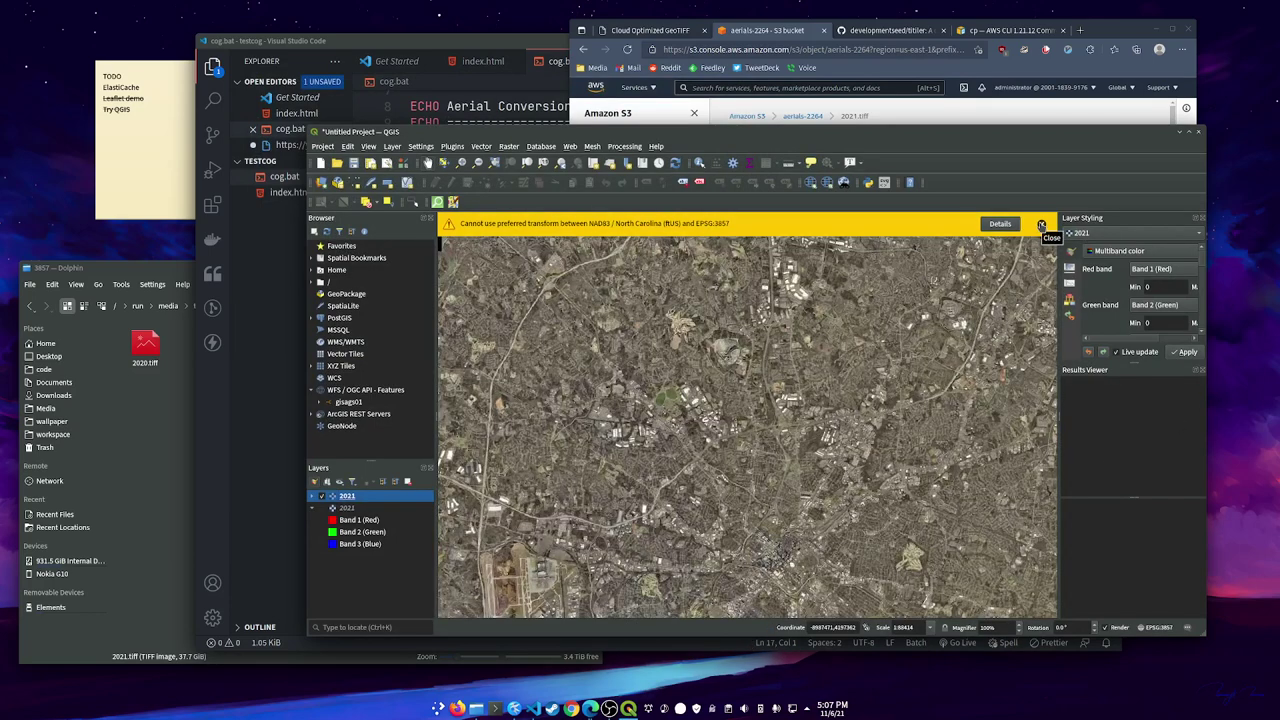
click(1041, 226)
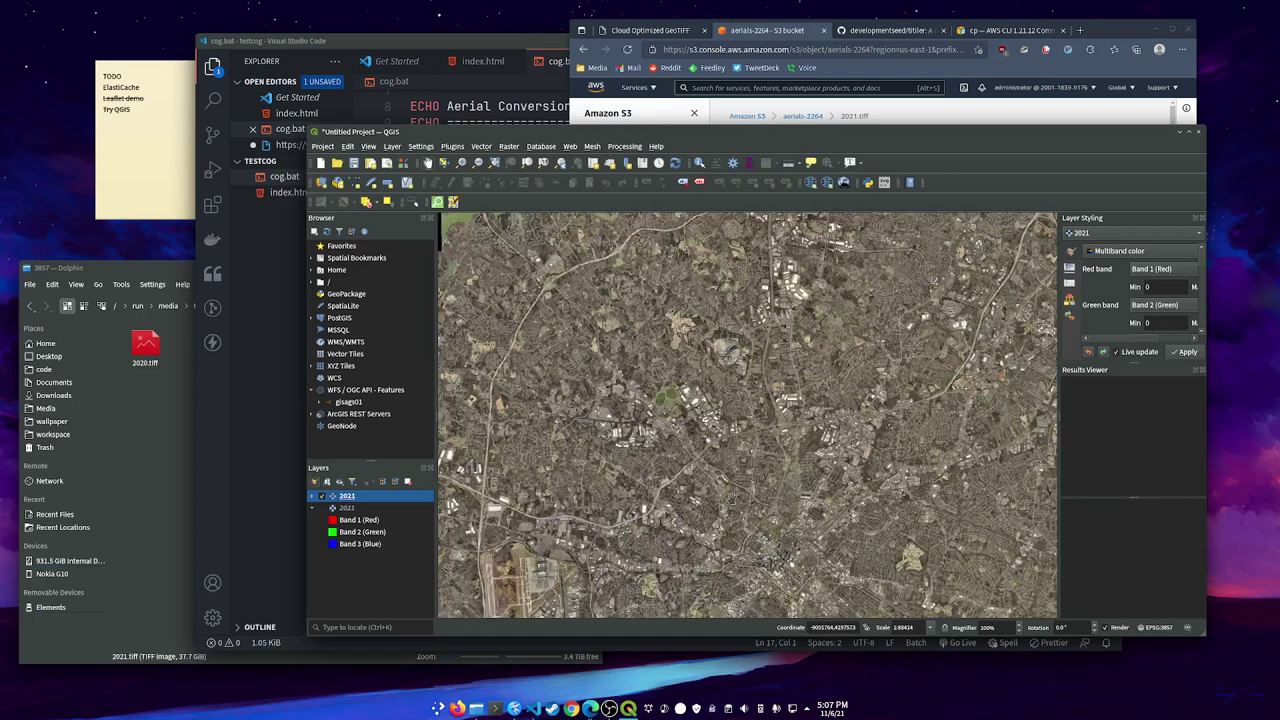
Zoom in and pan north-west over the S3-streamed imagery, then zoom out slightly
scroll(728, 446, up, 3)
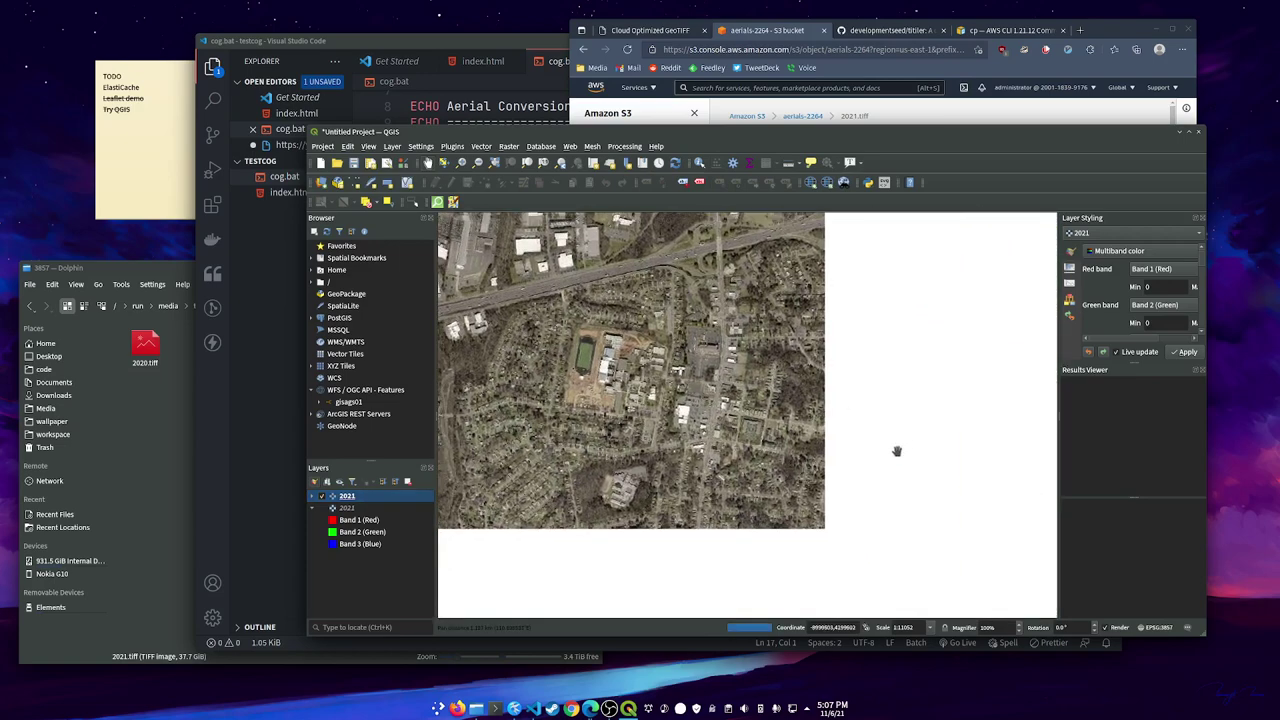
scroll(930, 515, up, 2)
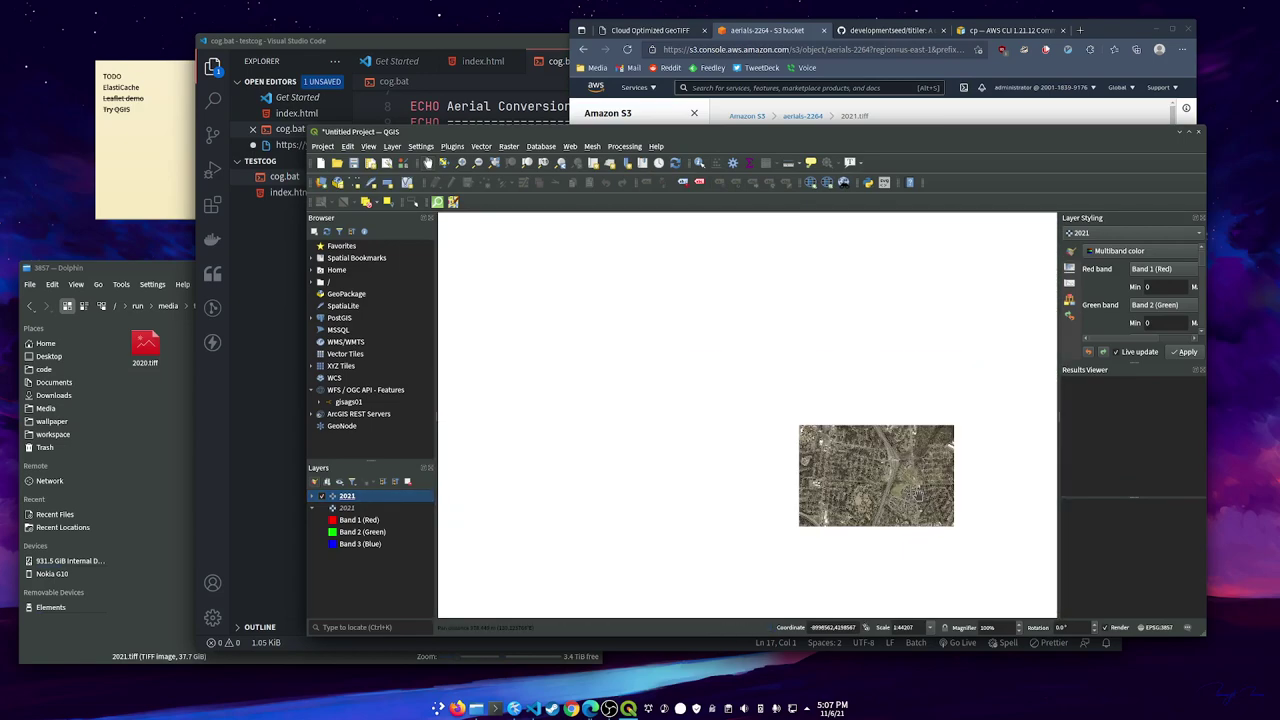
scroll(926, 447, down, 6)
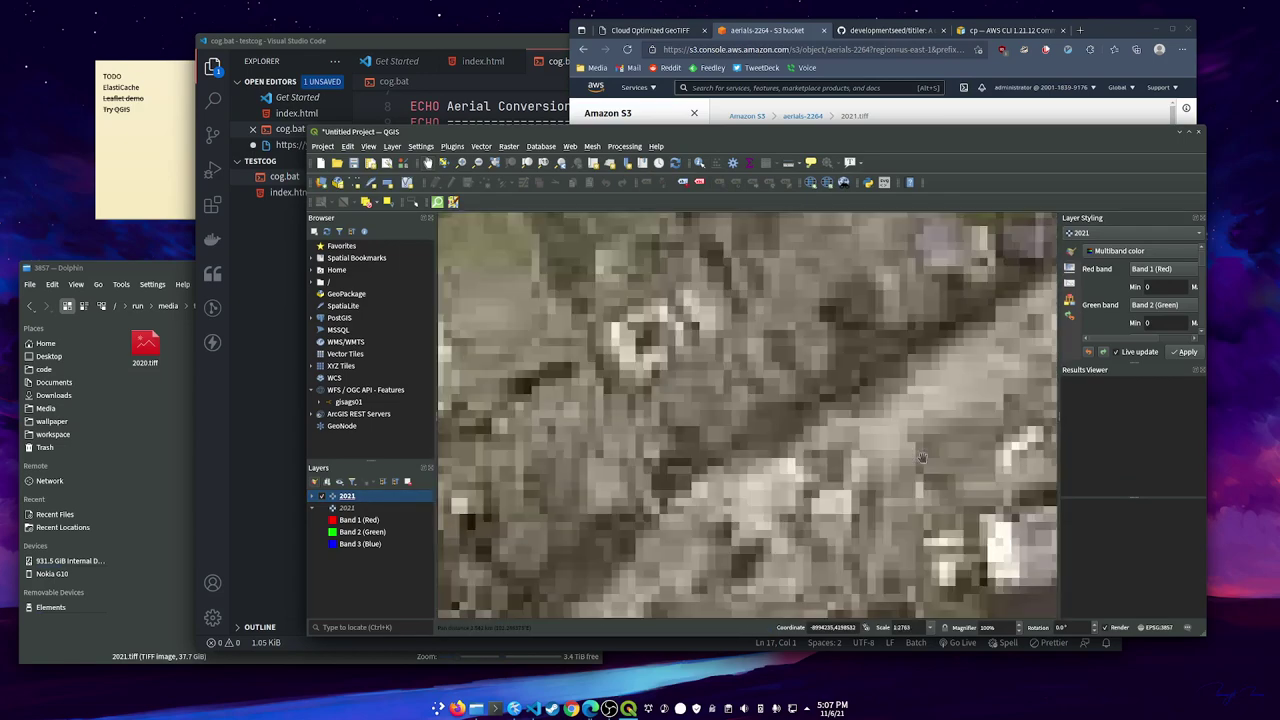
key(Up)
key(Left)
key(Up)
key(Left)
key(Up)
key(Left)
key(Up)
key(Left)
key(Up)
key(Left)
key(Up)
key(Left)
key(Up)
key(Left)
key(Up)
key(Left)
key(Up)
key(Left)
key(Up)
key(Left)
key(minus)
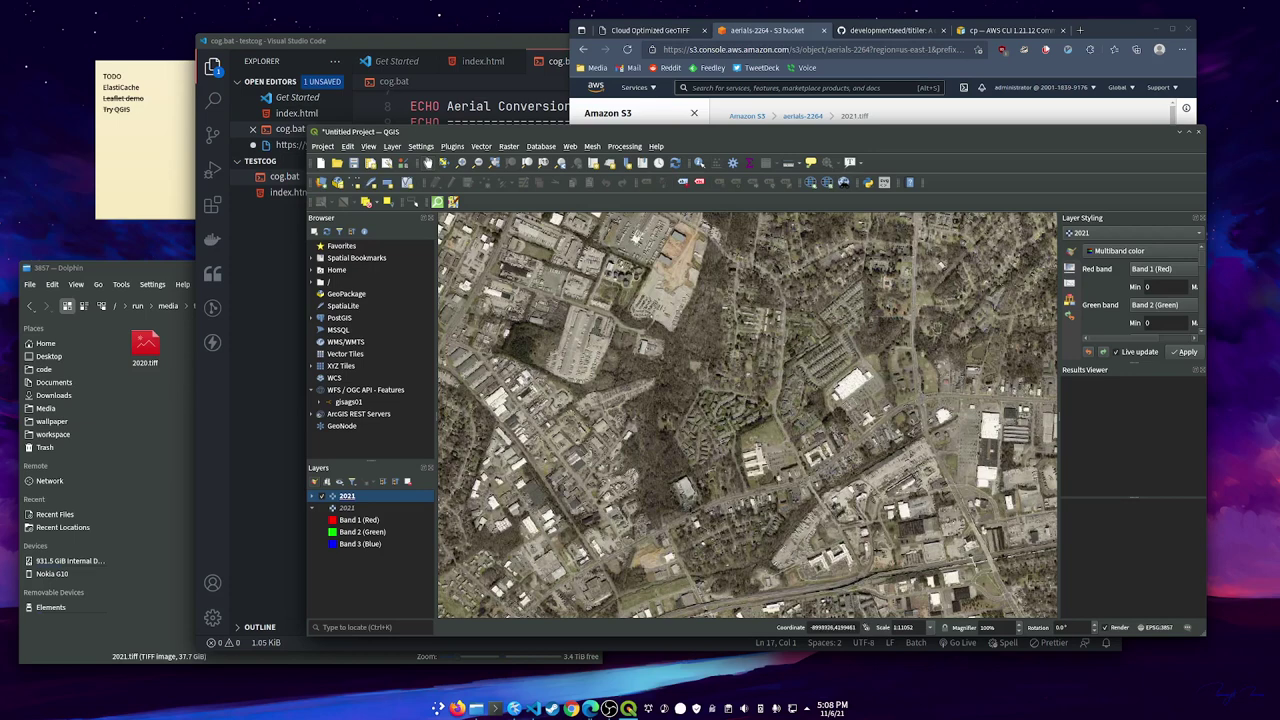
Pan the 2021 aerial across the neighbourhoods toward the lake area
drag(916, 365, 742, 390)
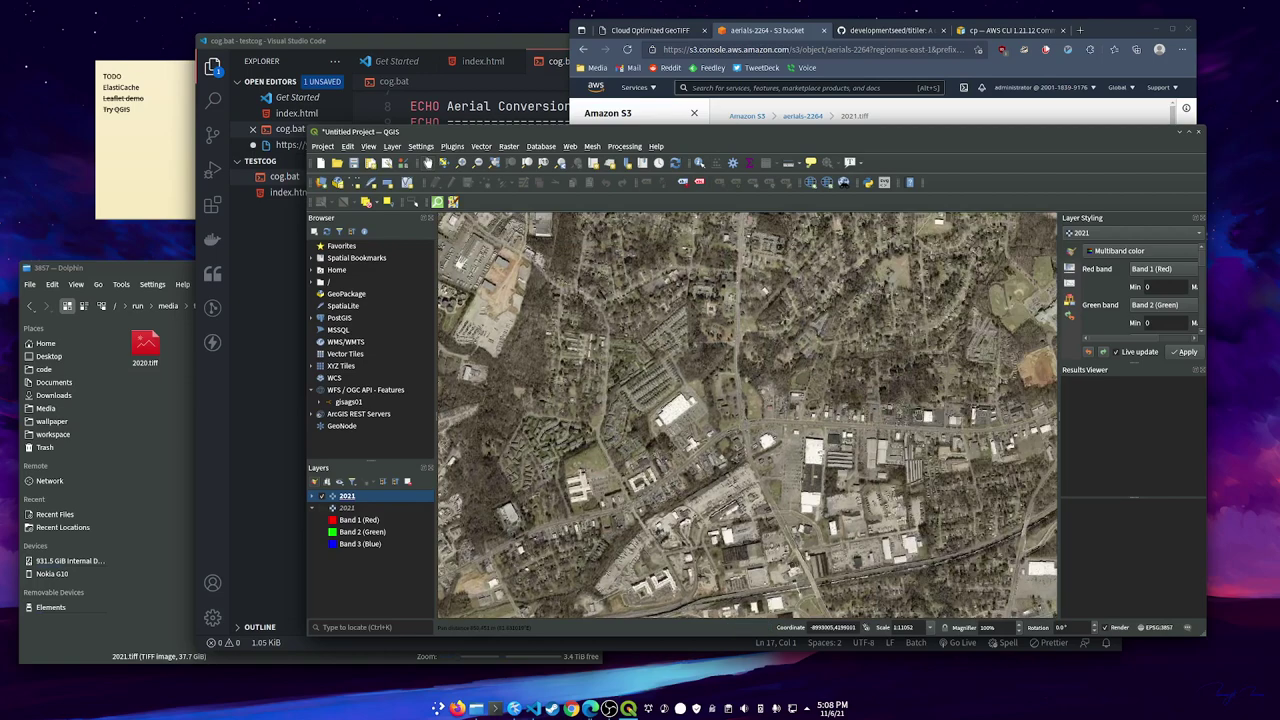
scroll(900, 415, down, 1)
scroll(905, 418, down, 1)
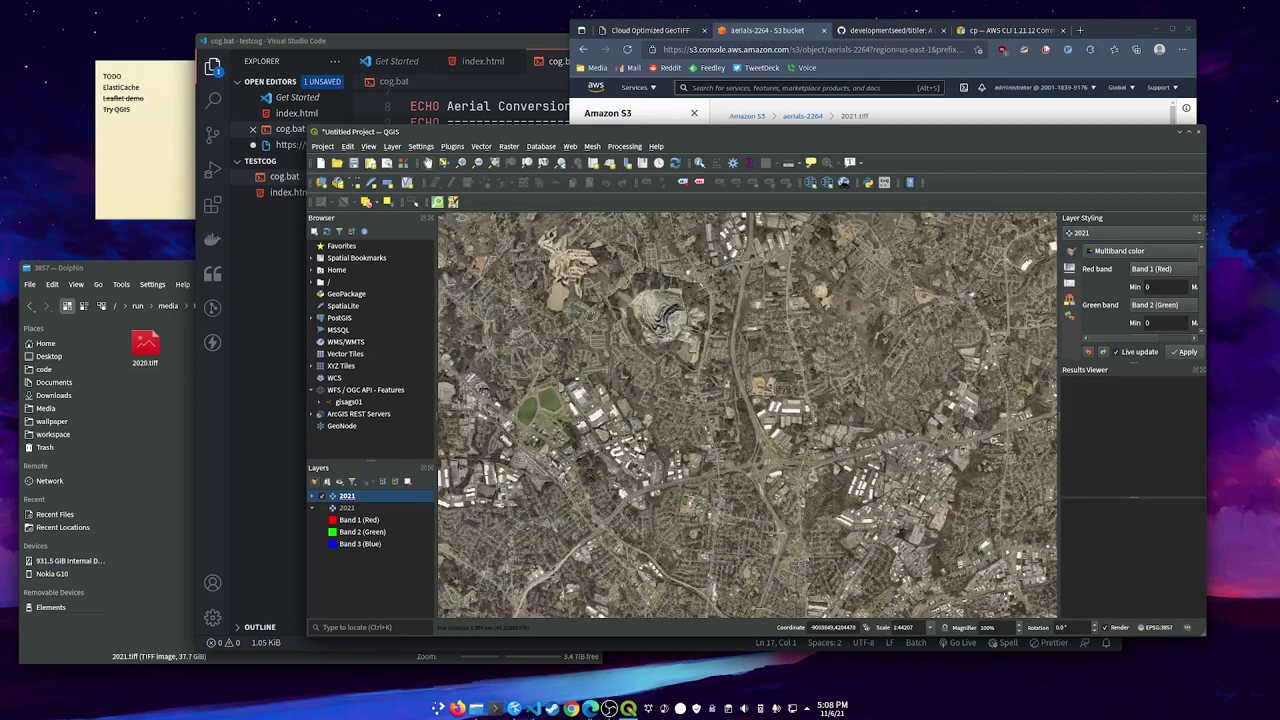
drag(740, 280, 897, 353)
drag(890, 258, 1048, 352)
drag(630, 312, 695, 385)
drag(697, 300, 791, 406)
drag(880, 470, 788, 412)
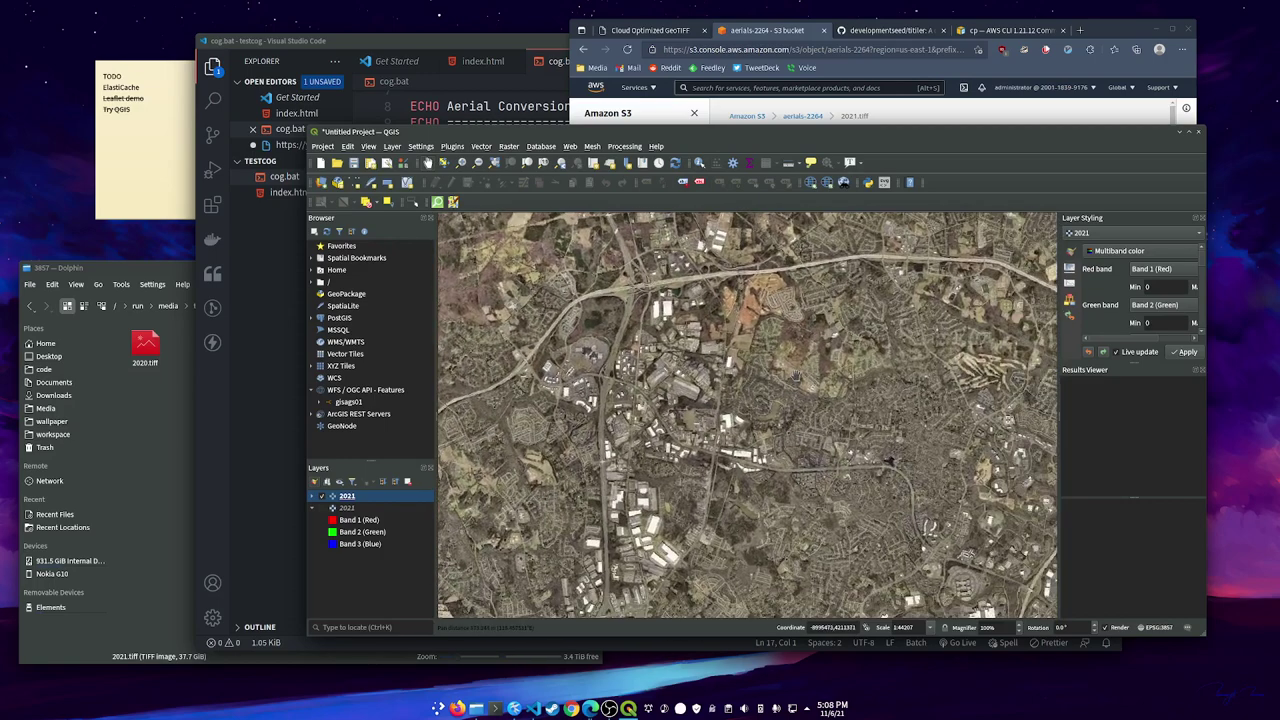
Zoom in close and pan along a street of houses
scroll(775, 386, up, 3)
scroll(776, 383, up, 2)
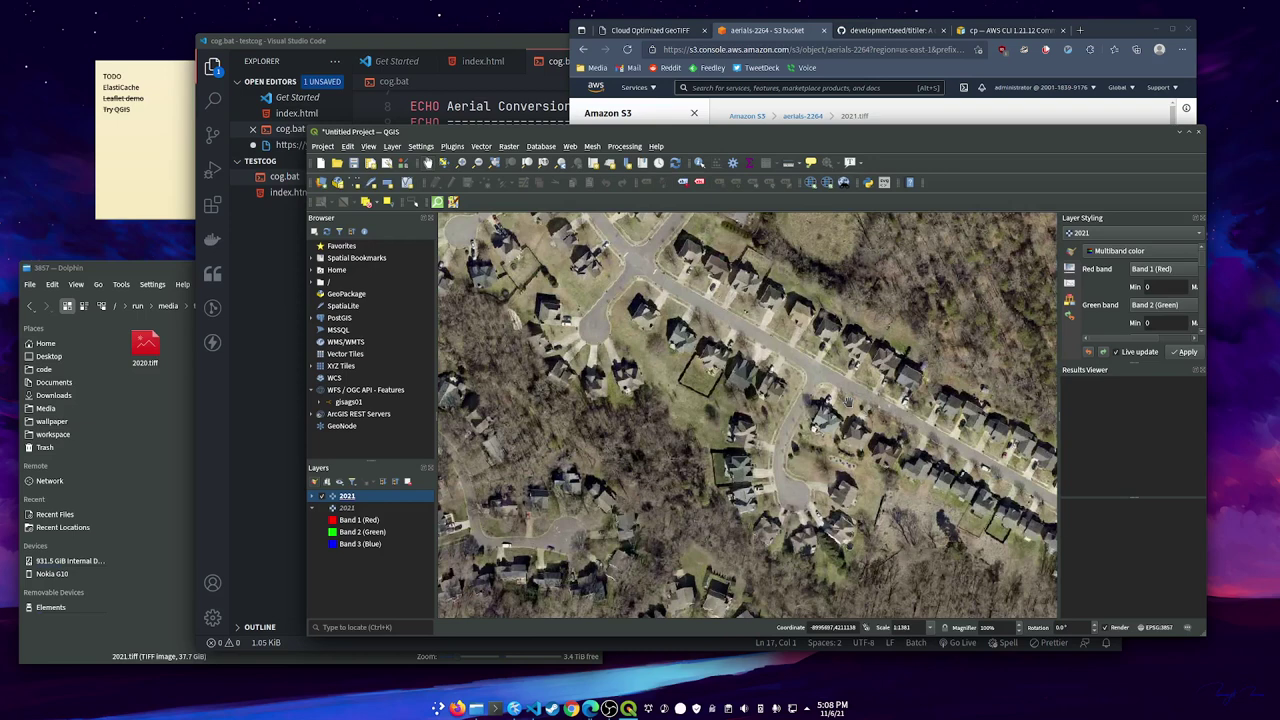
scroll(857, 428, up, 2)
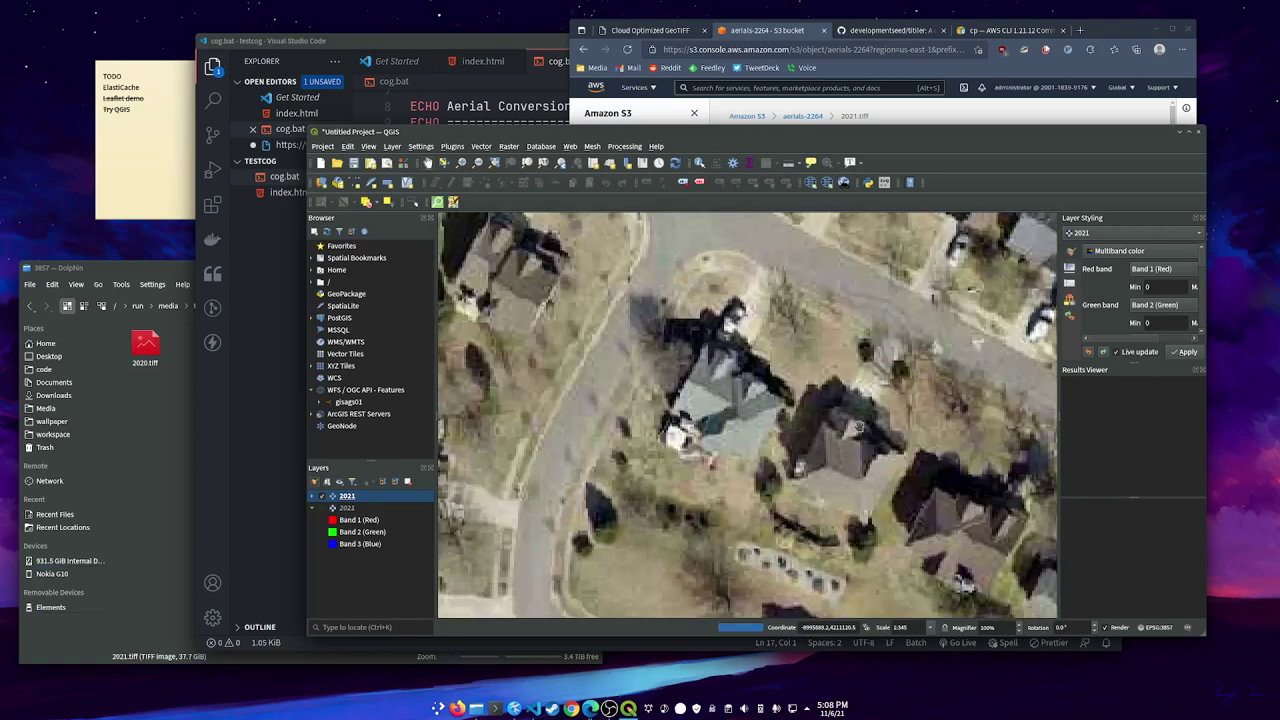
drag(932, 348, 662, 372)
drag(880, 486, 780, 416)
drag(884, 488, 786, 424)
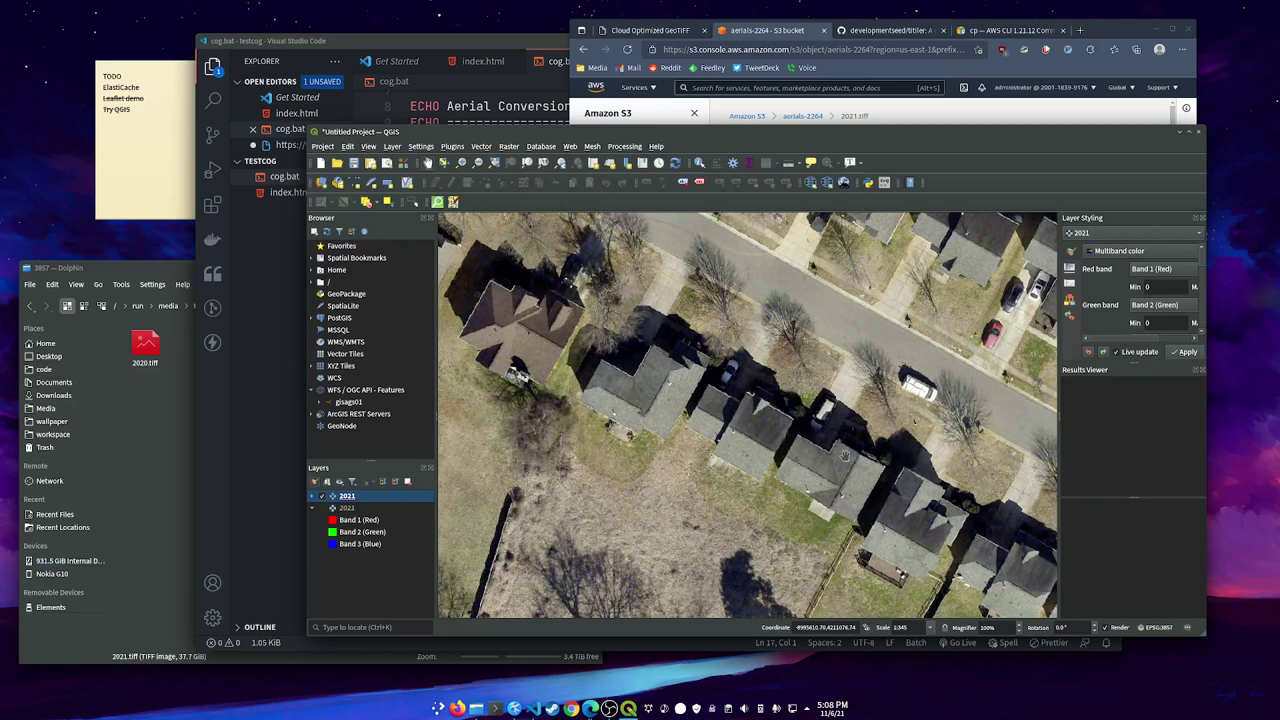
drag(938, 520, 721, 444)
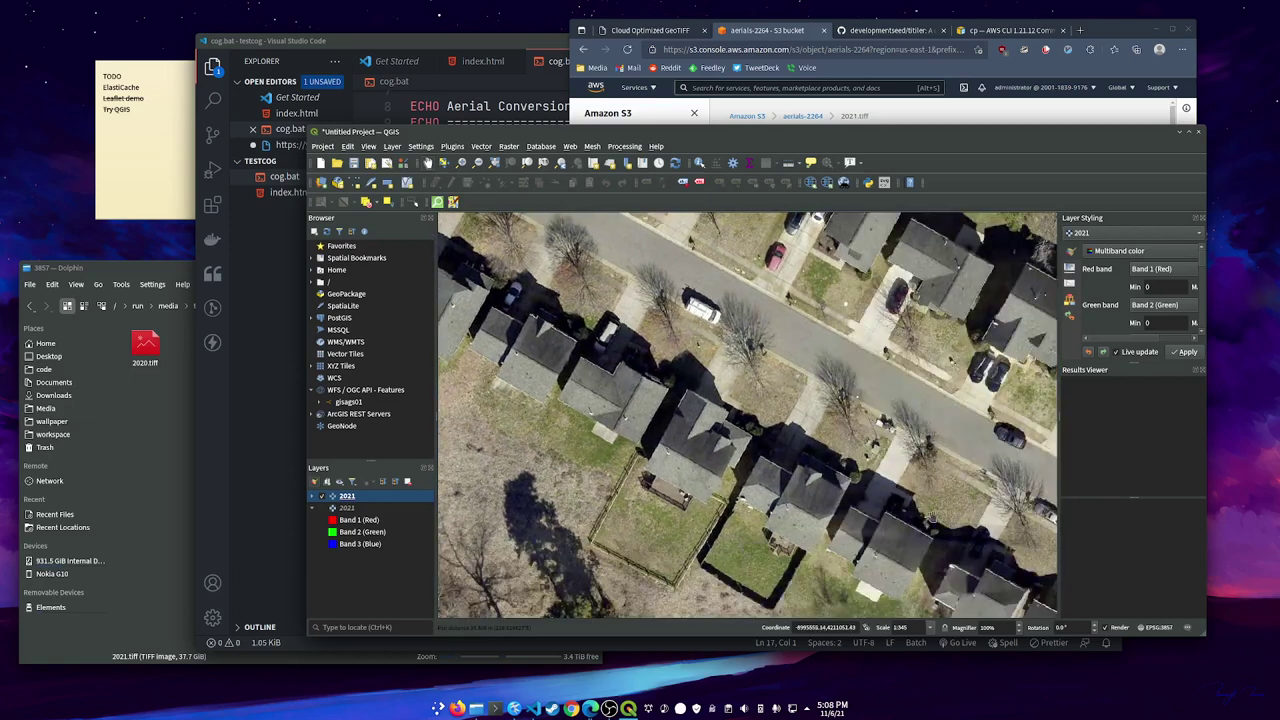
scroll(881, 502, down, 3)
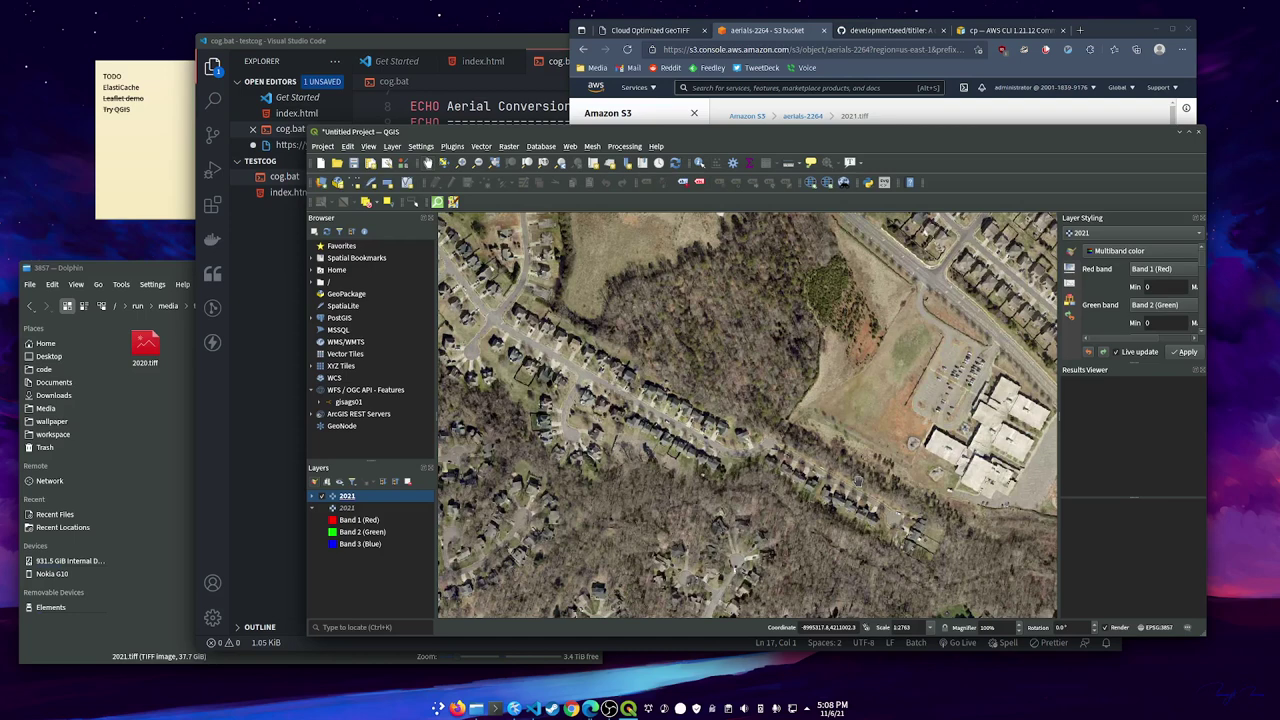
Pan over to the school and across the rural part of the aerial
key(Right)
key(Right)
key(Right)
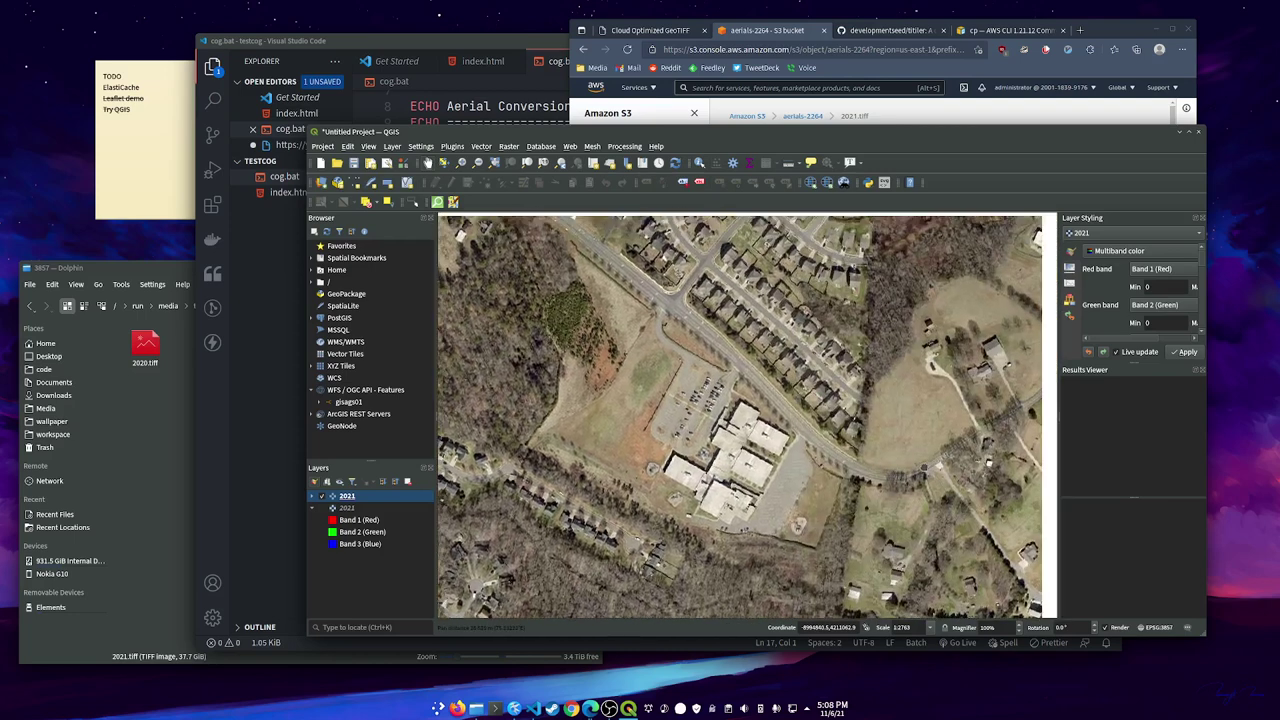
key(Right)
key(Right)
key(Up)
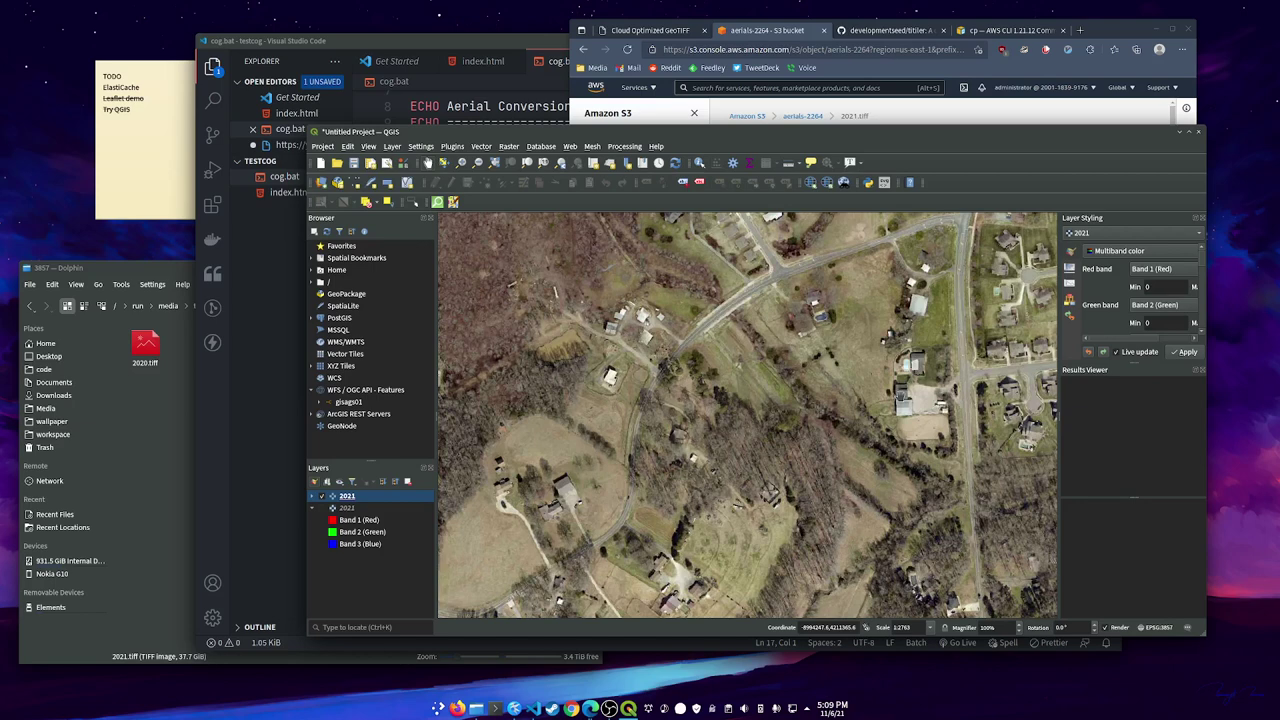
drag(985, 457, 835, 455)
drag(969, 459, 680, 420)
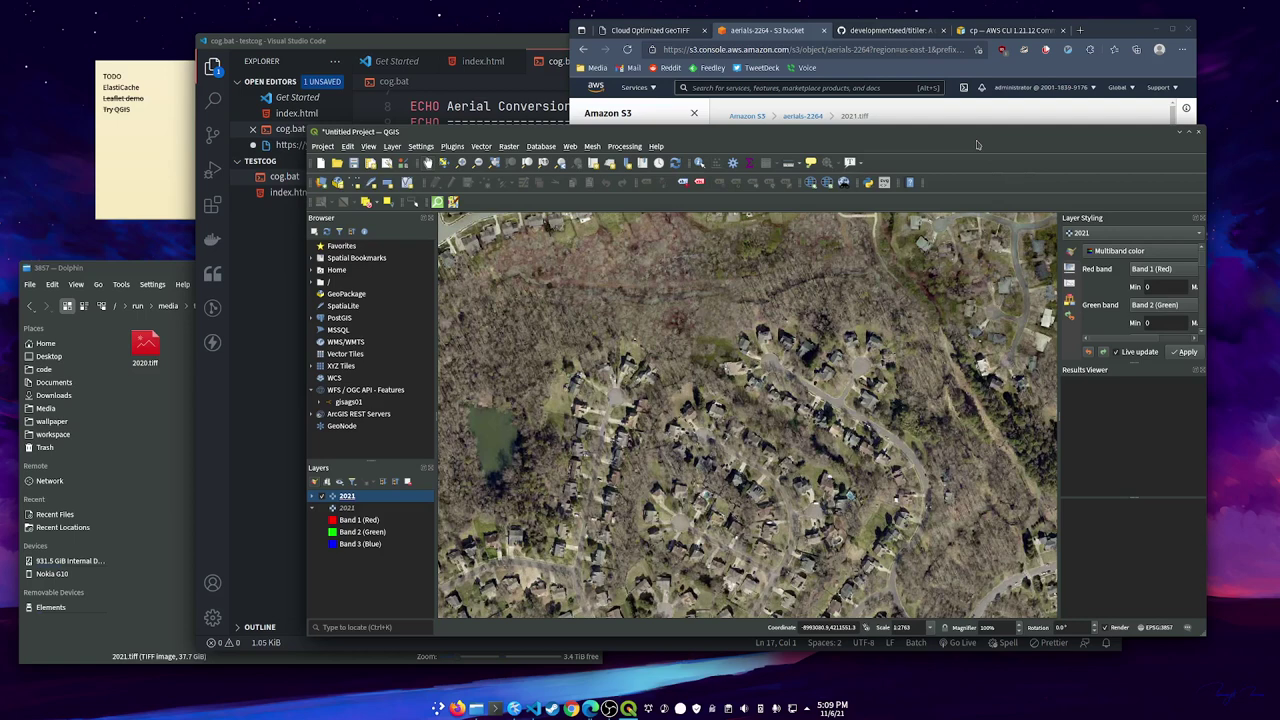
Switch to the developmentseed/titiler repository and scroll through the README features and back up
click(881, 36)
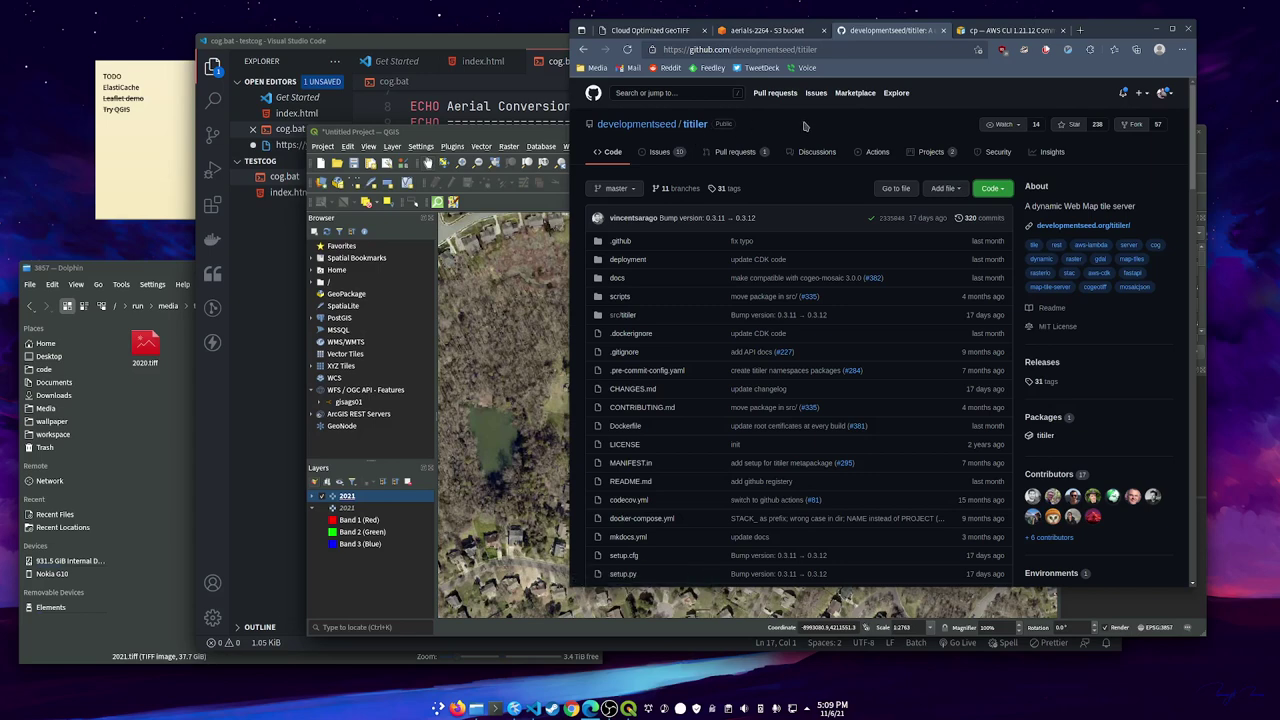
scroll(845, 213, down, 5)
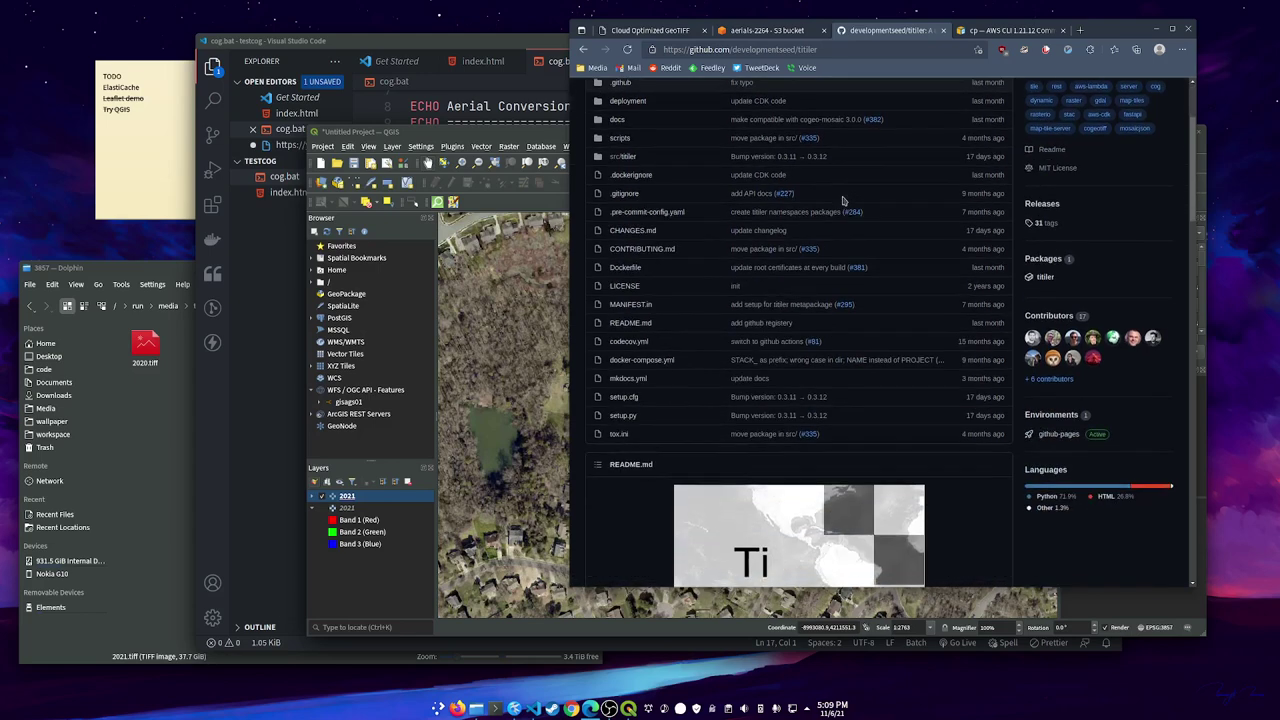
scroll(845, 213, down, 4)
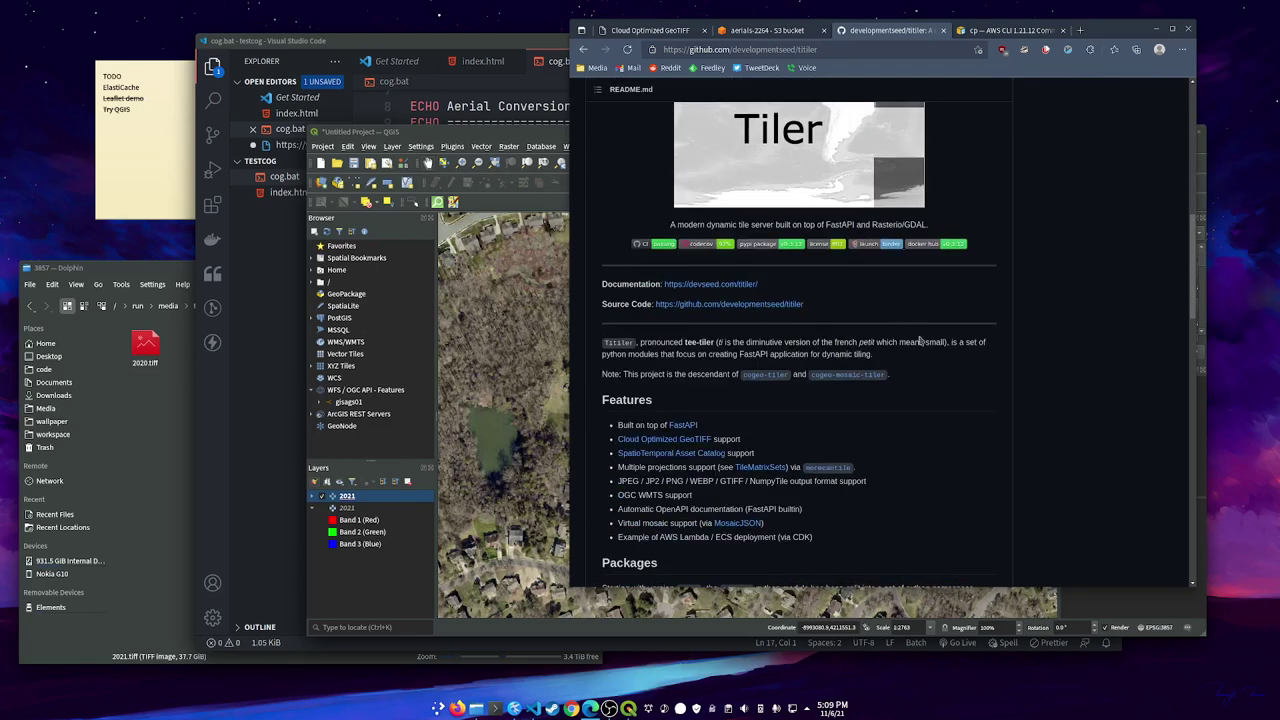
scroll(987, 388, down, 1)
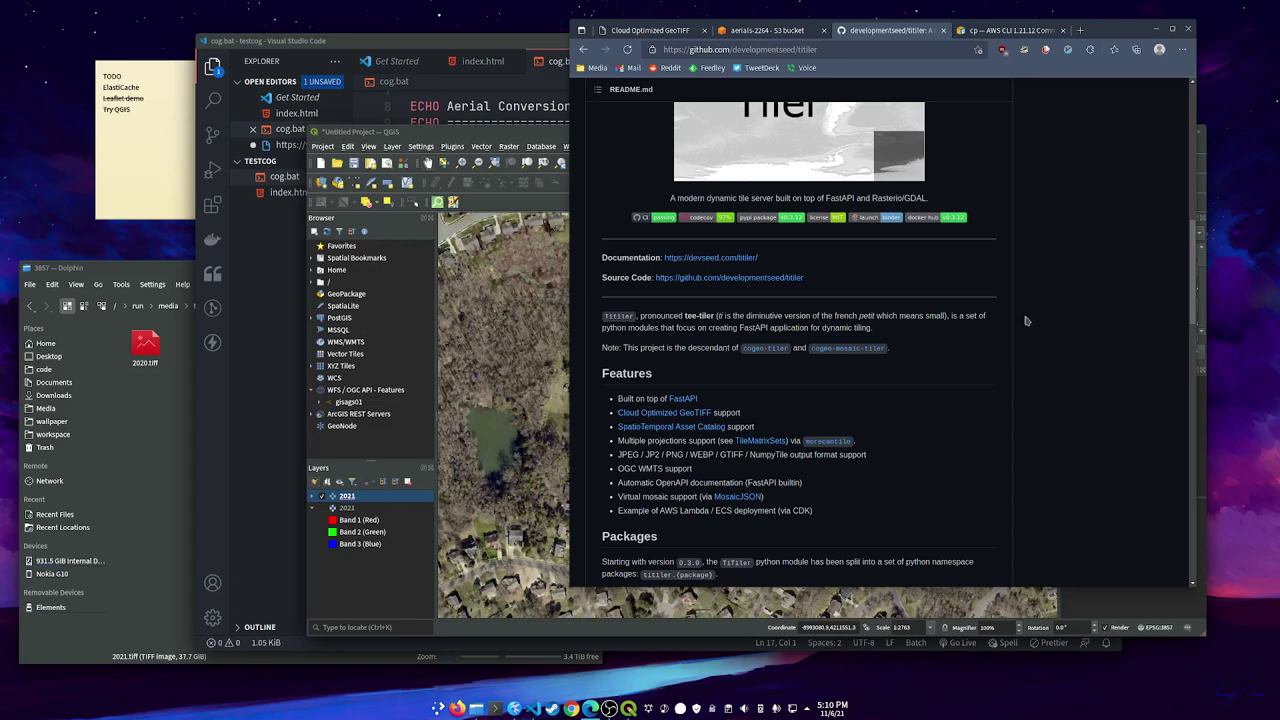
scroll(1024, 316, up, 5)
scroll(937, 320, up, 5)
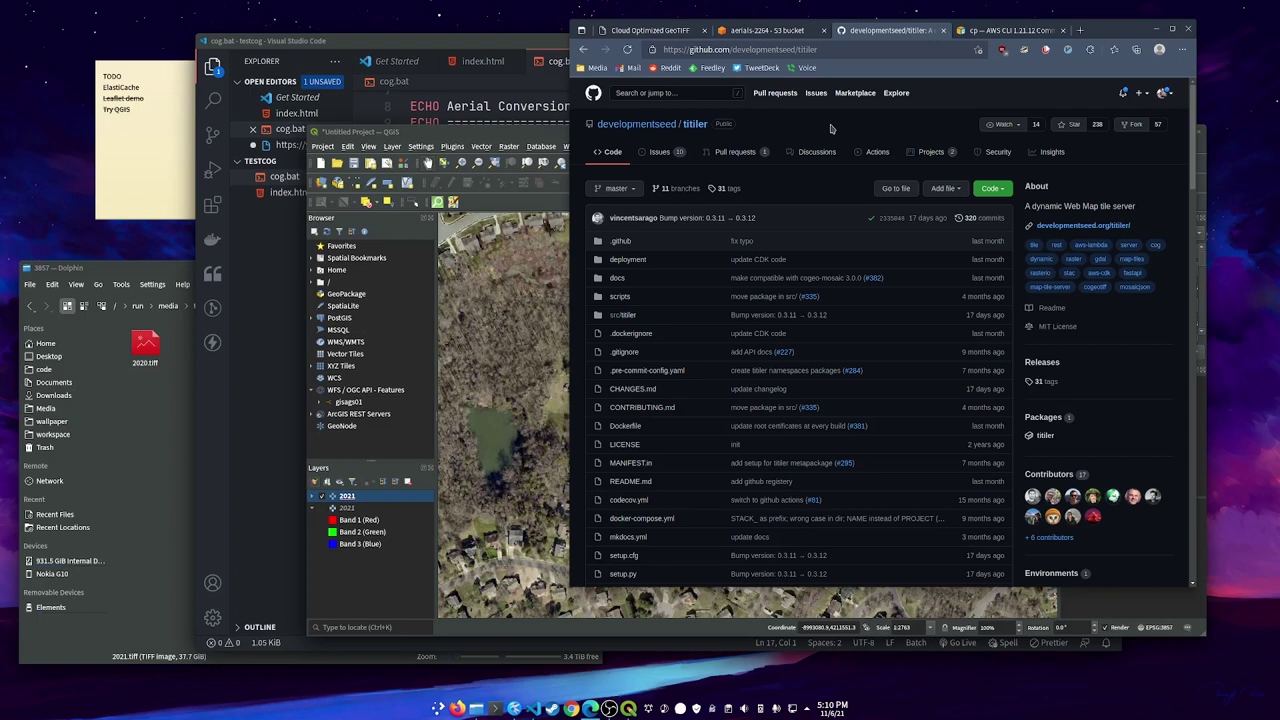
Bring QGIS forward, then go from the aerials-2264 S3 page back to the AWS console home
drag(486, 141, 435, 169)
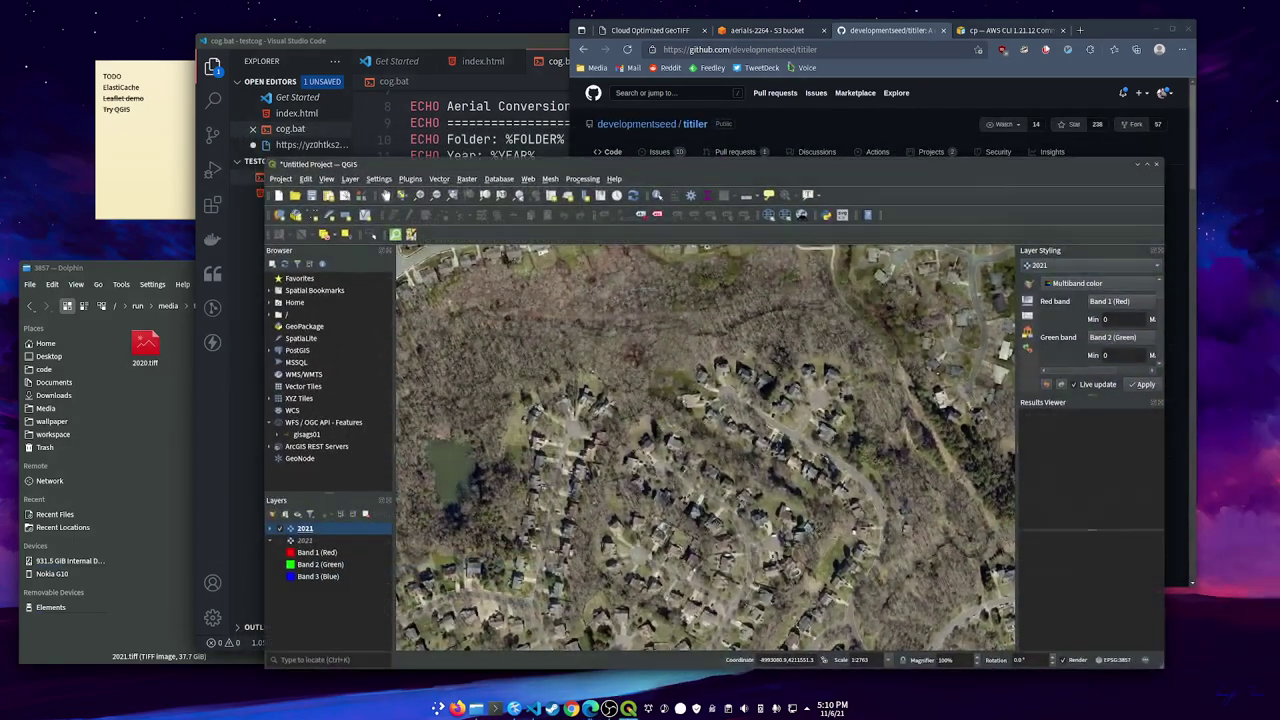
click(770, 31)
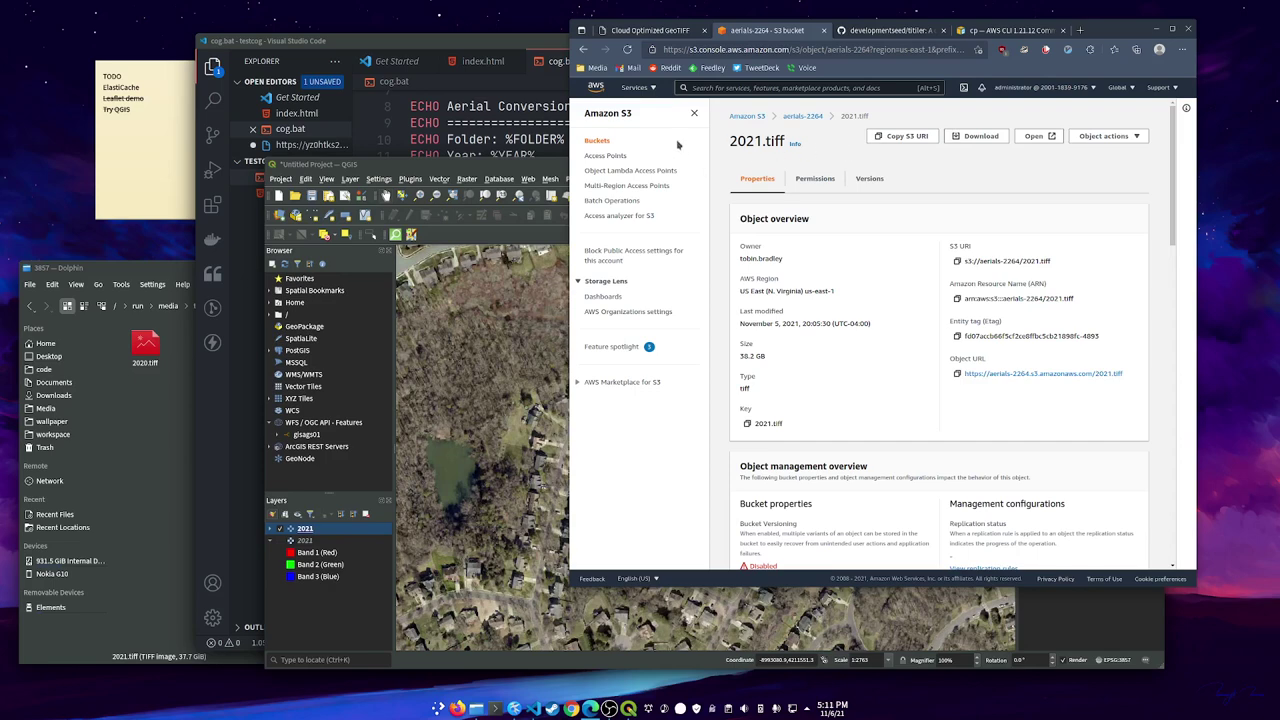
click(596, 88)
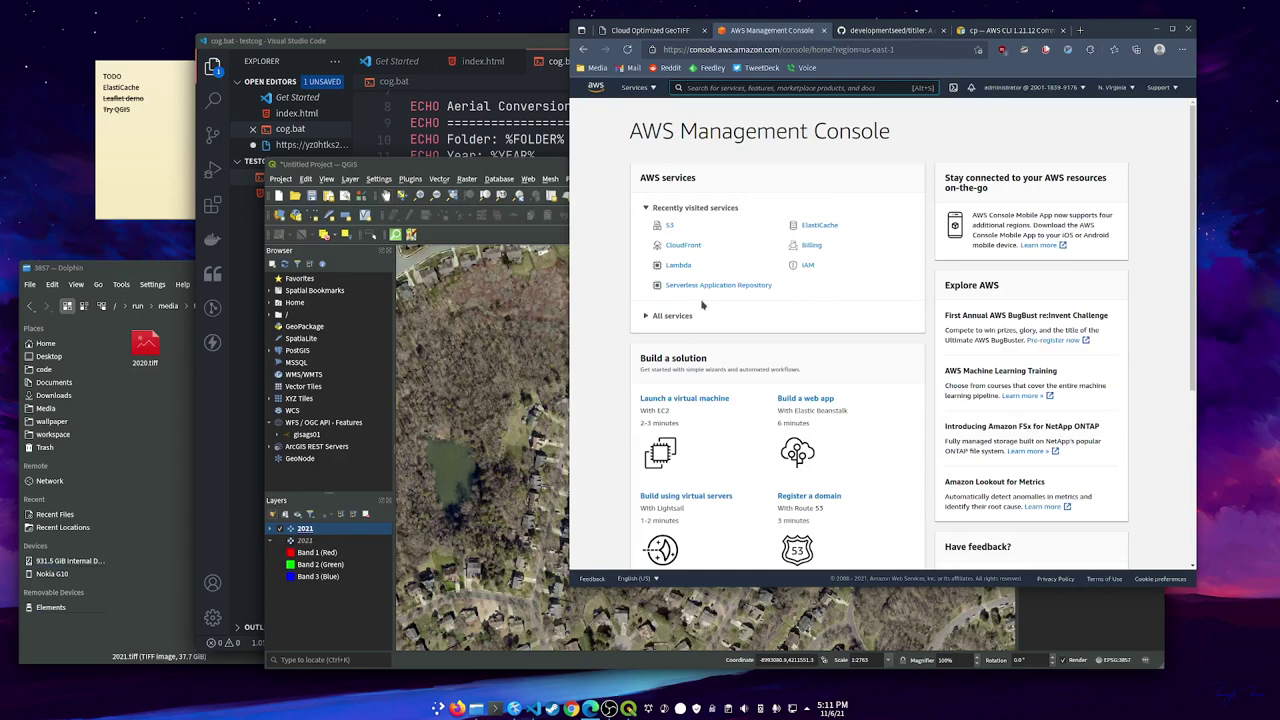
Search the available Serverless Application Repository apps for TiTiler and open its application
click(730, 287)
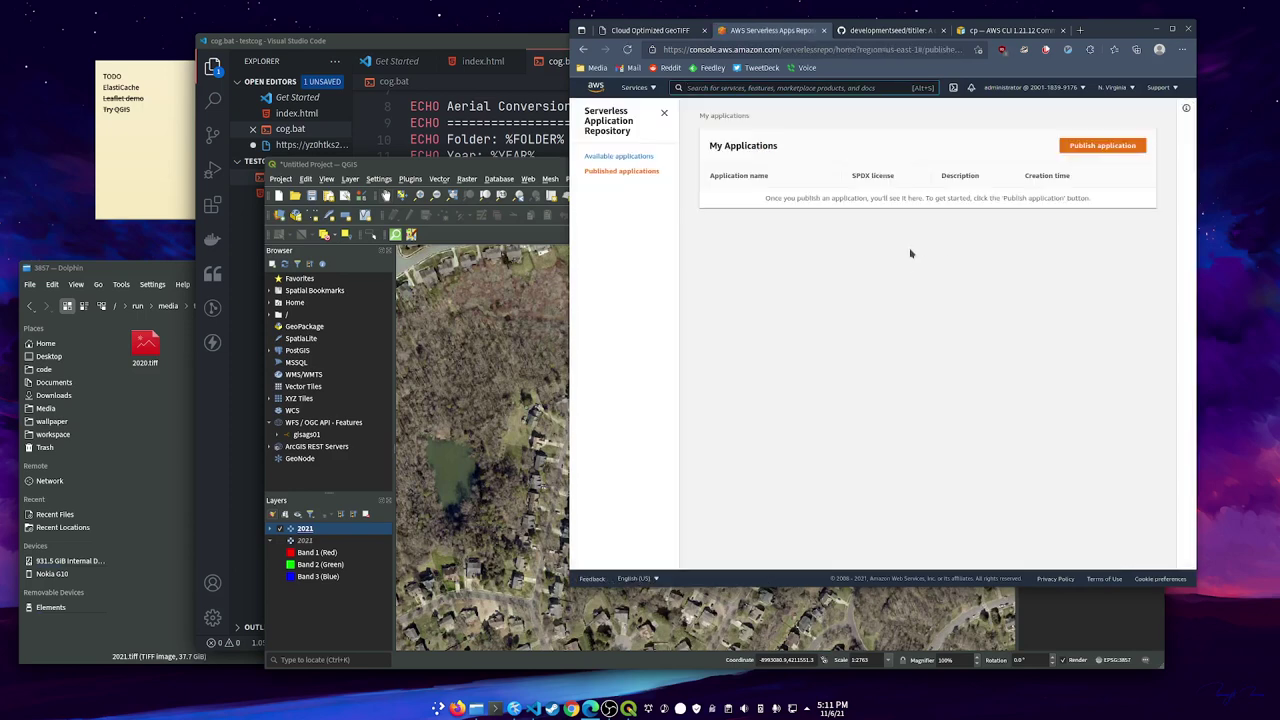
click(635, 160)
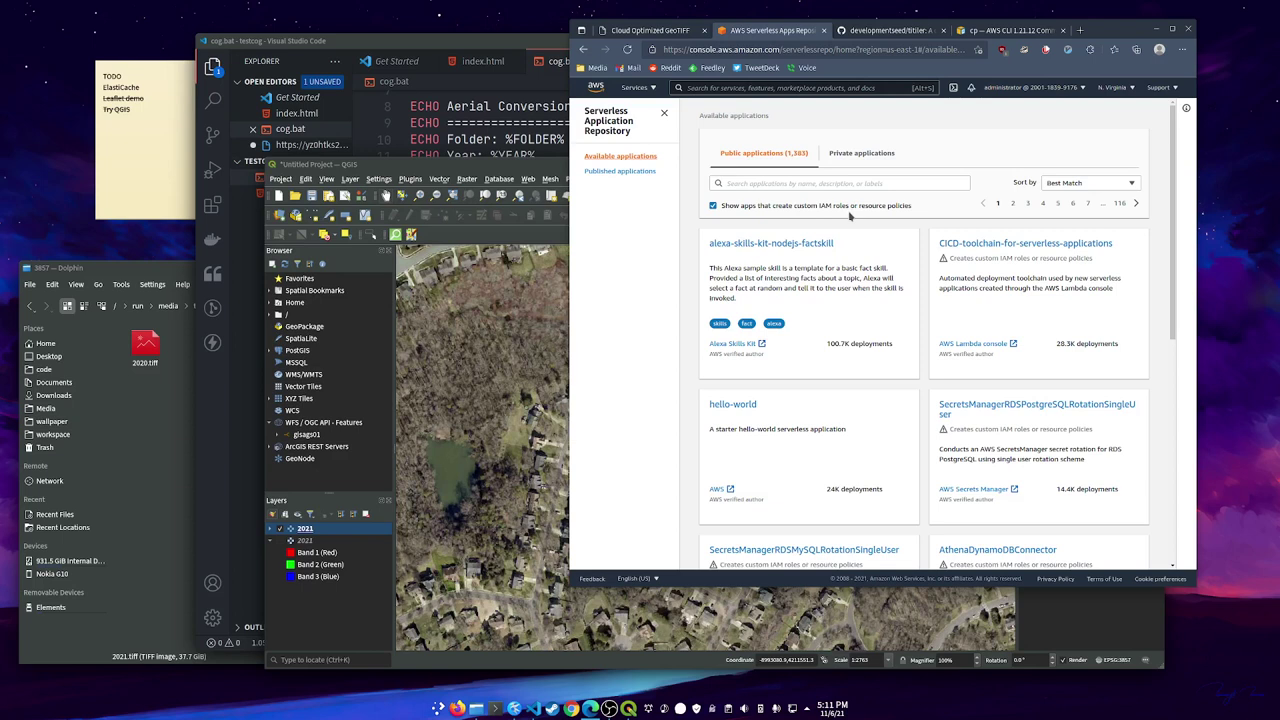
click(884, 184)
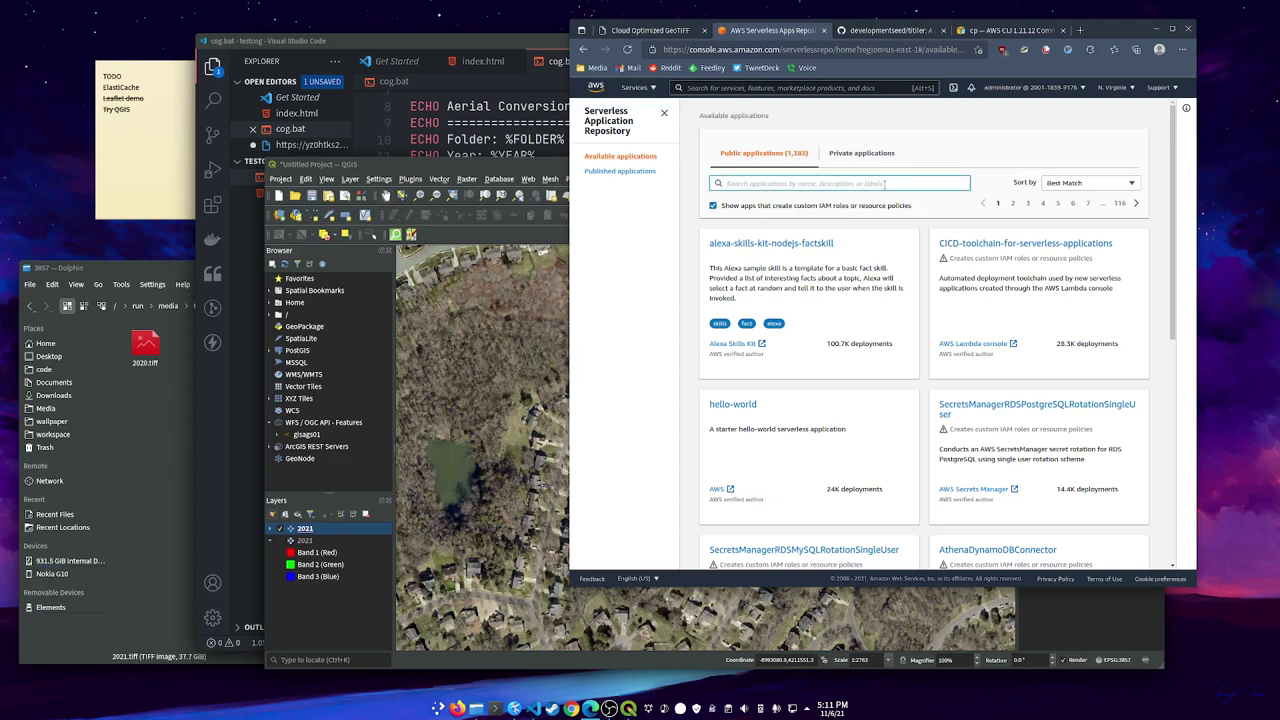
text(titi)
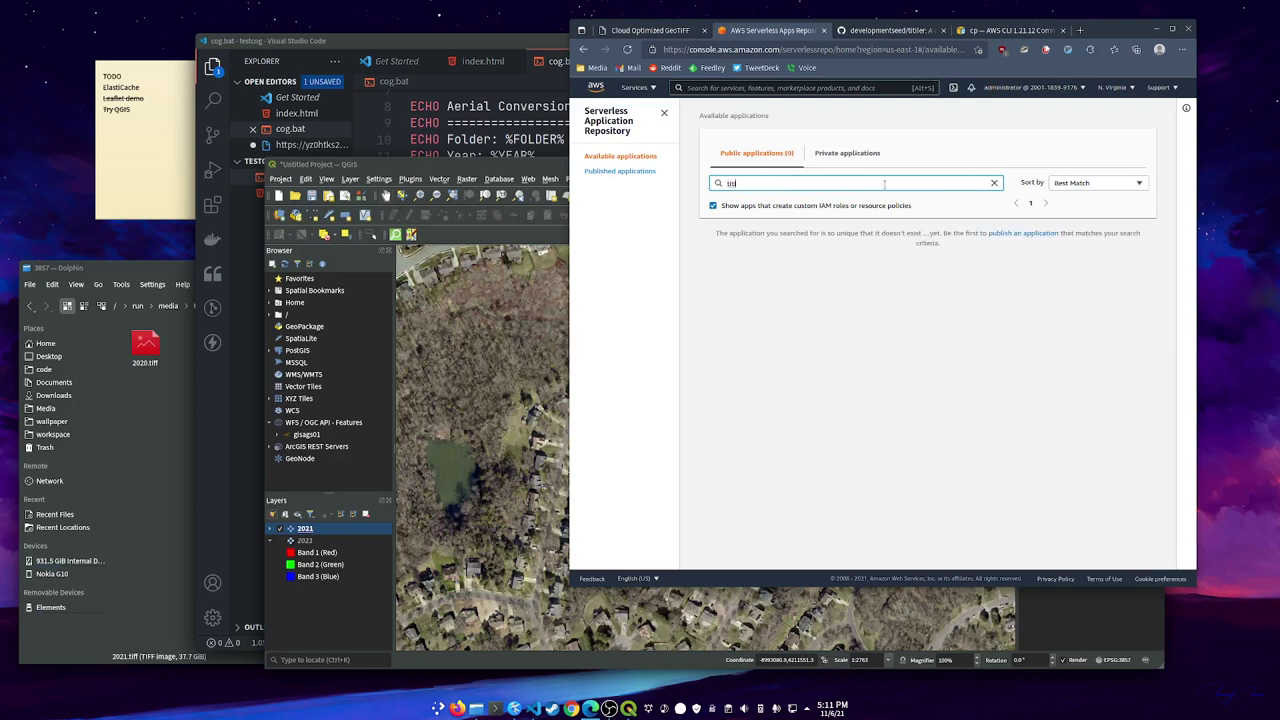
key(BackSpace)
key(BackSpace)
key(BackSpace)
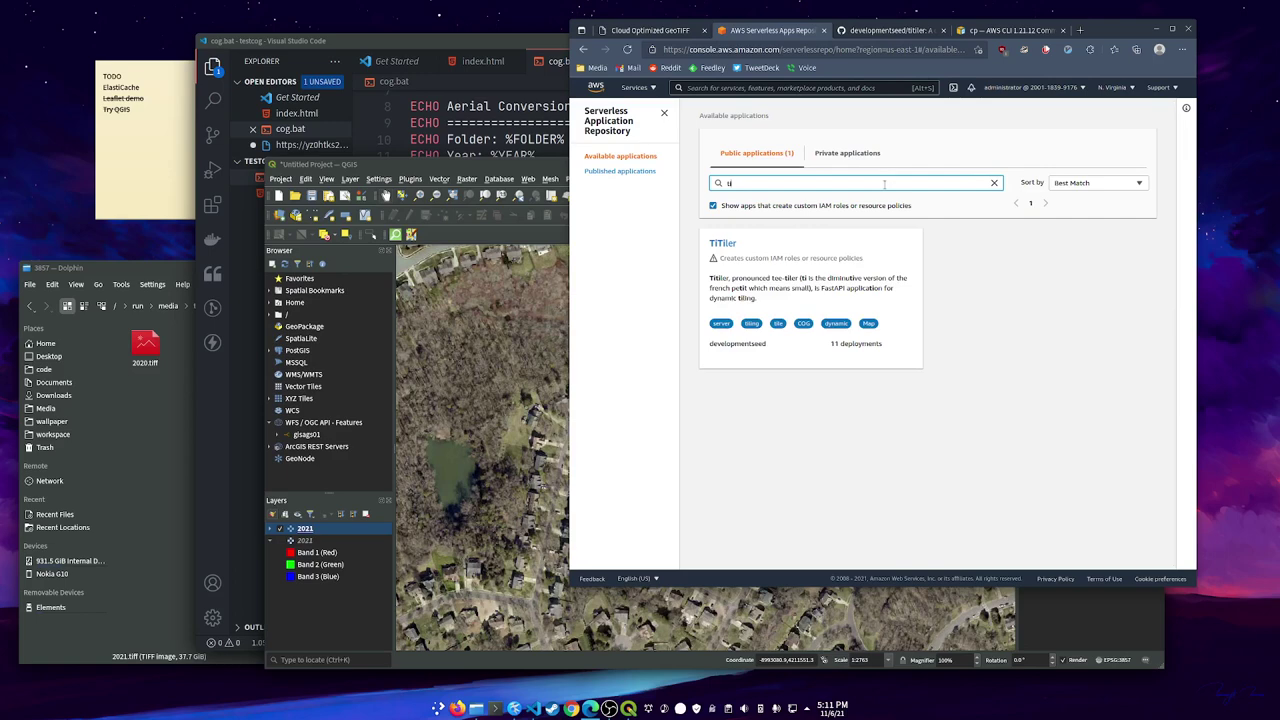
click(729, 248)
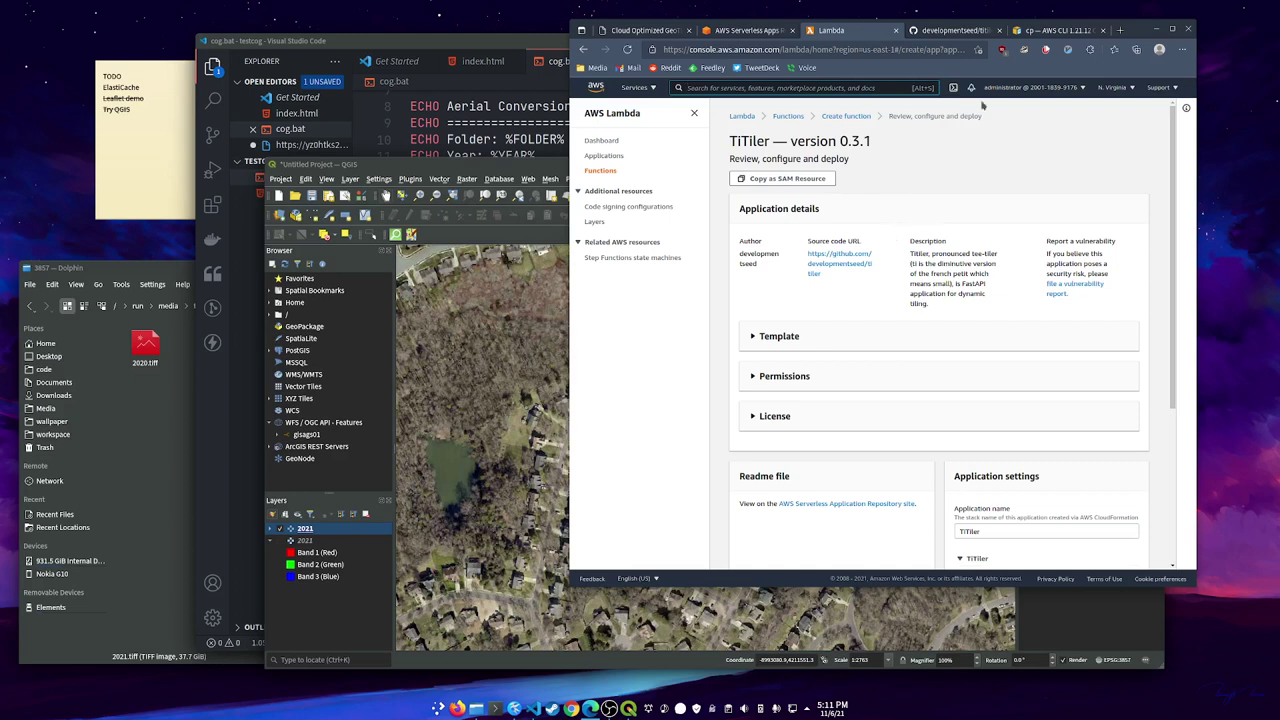
Expand the TiTiler 0.3.1 application template to read it, then collapse it
key(alt+s)
scroll(910, 345, down, 2)
click(830, 233)
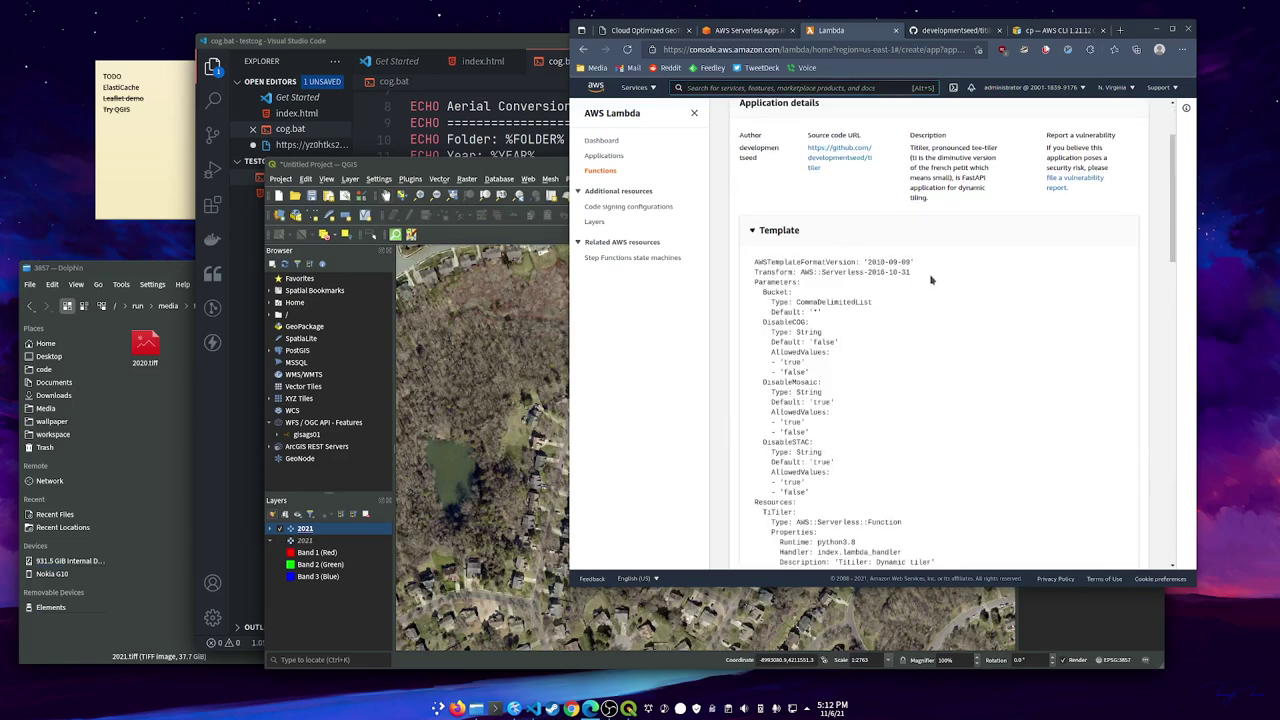
scroll(912, 262, down, 3)
scroll(877, 257, up, 4)
click(792, 256)
Expand Permissions and tick the acknowledgement that the app creates custom IAM roles
scroll(877, 301, down, 1)
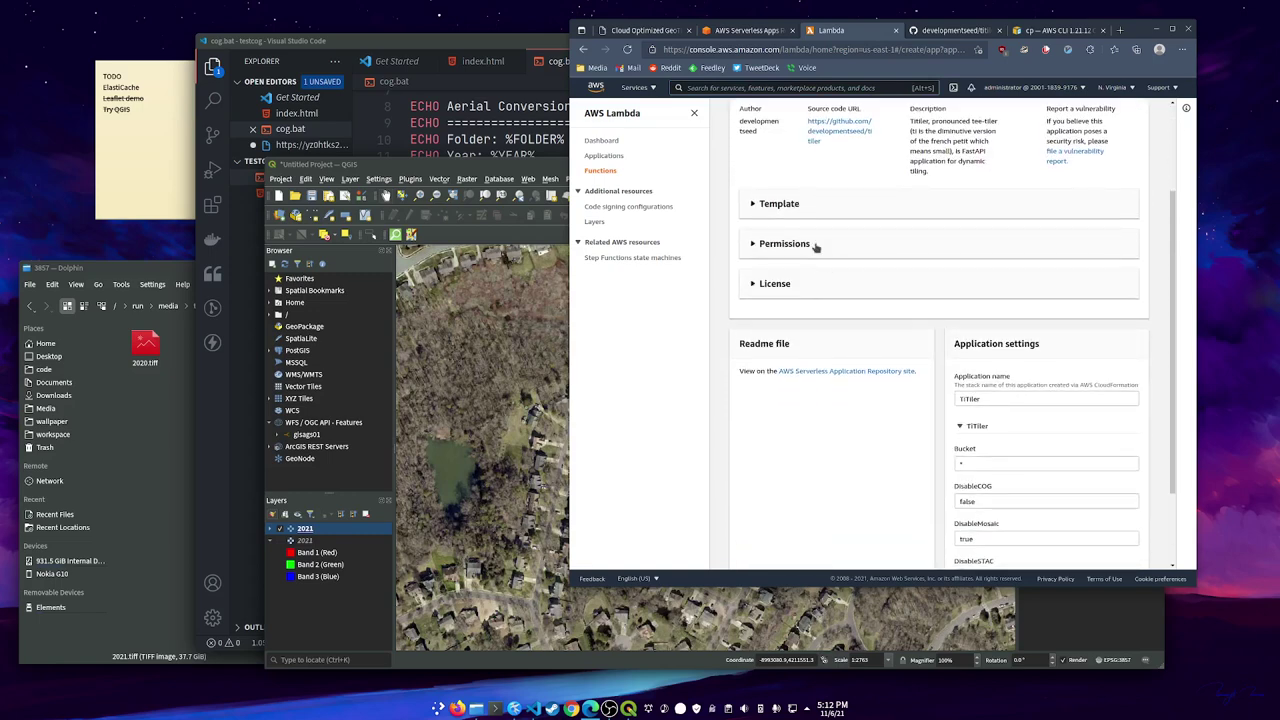
click(816, 246)
scroll(890, 330, down, 6)
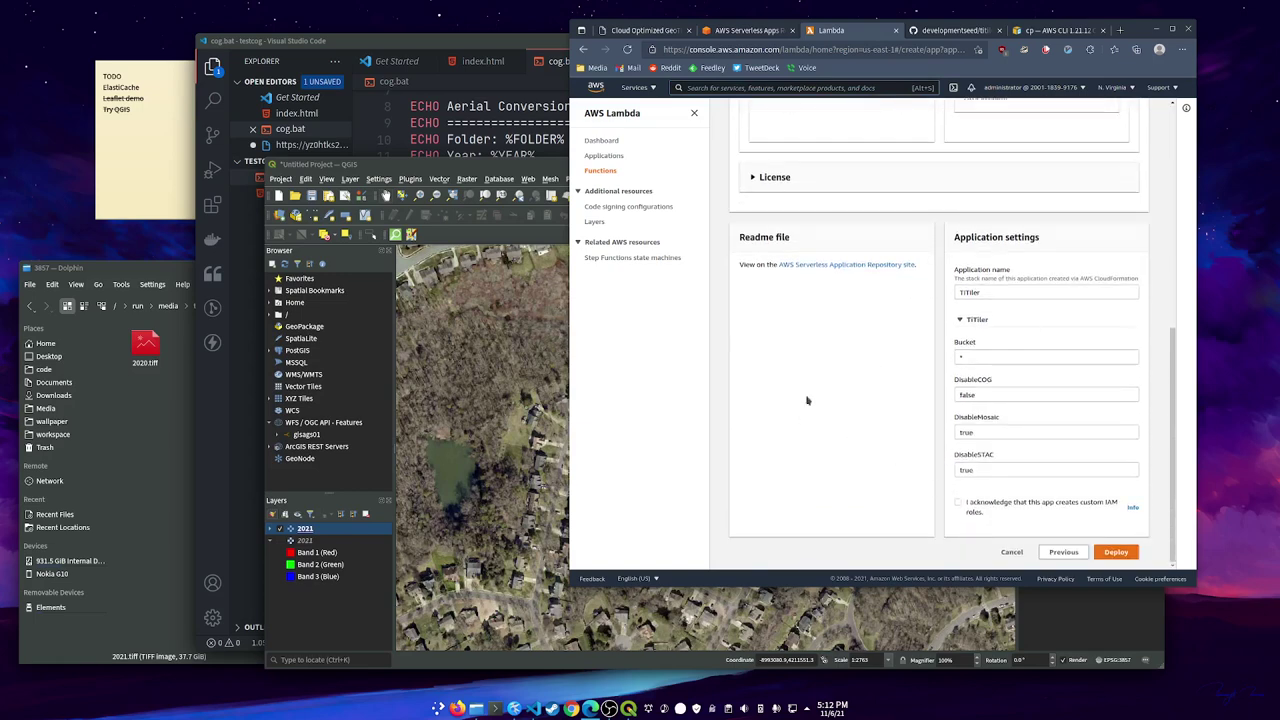
click(963, 508)
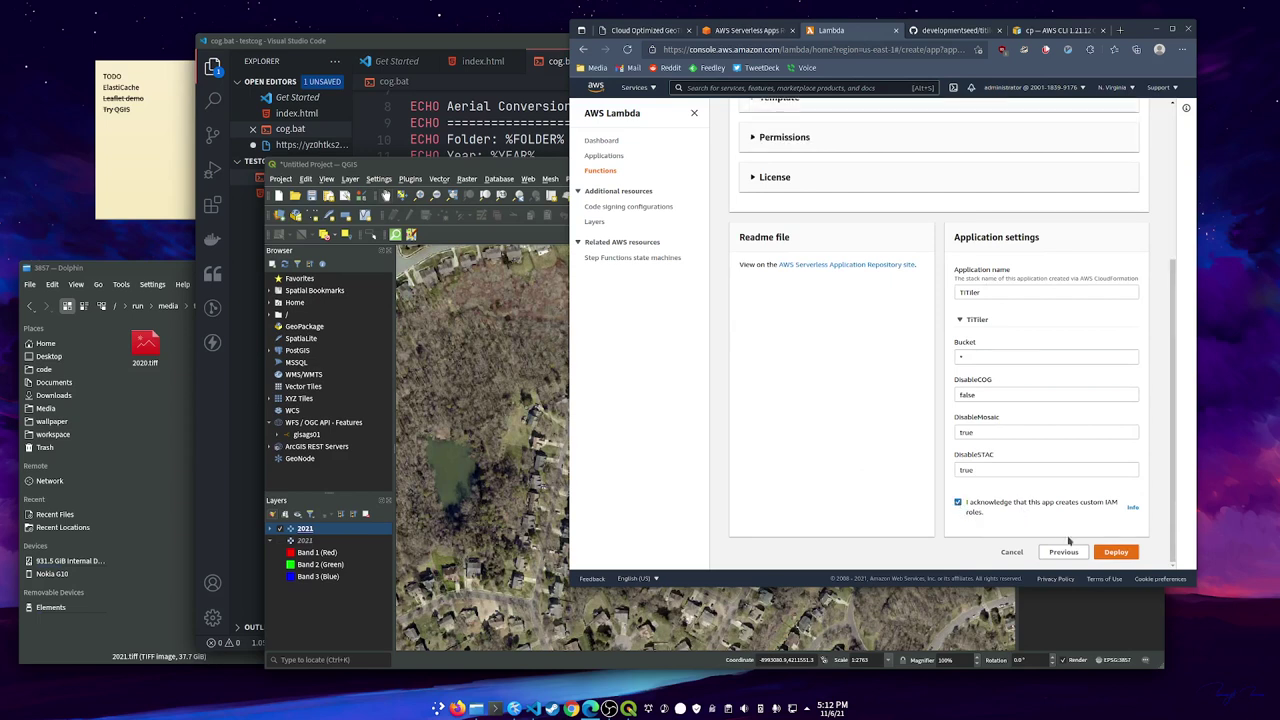
scroll(932, 372, up, 3)
scroll(1000, 368, up, 1)
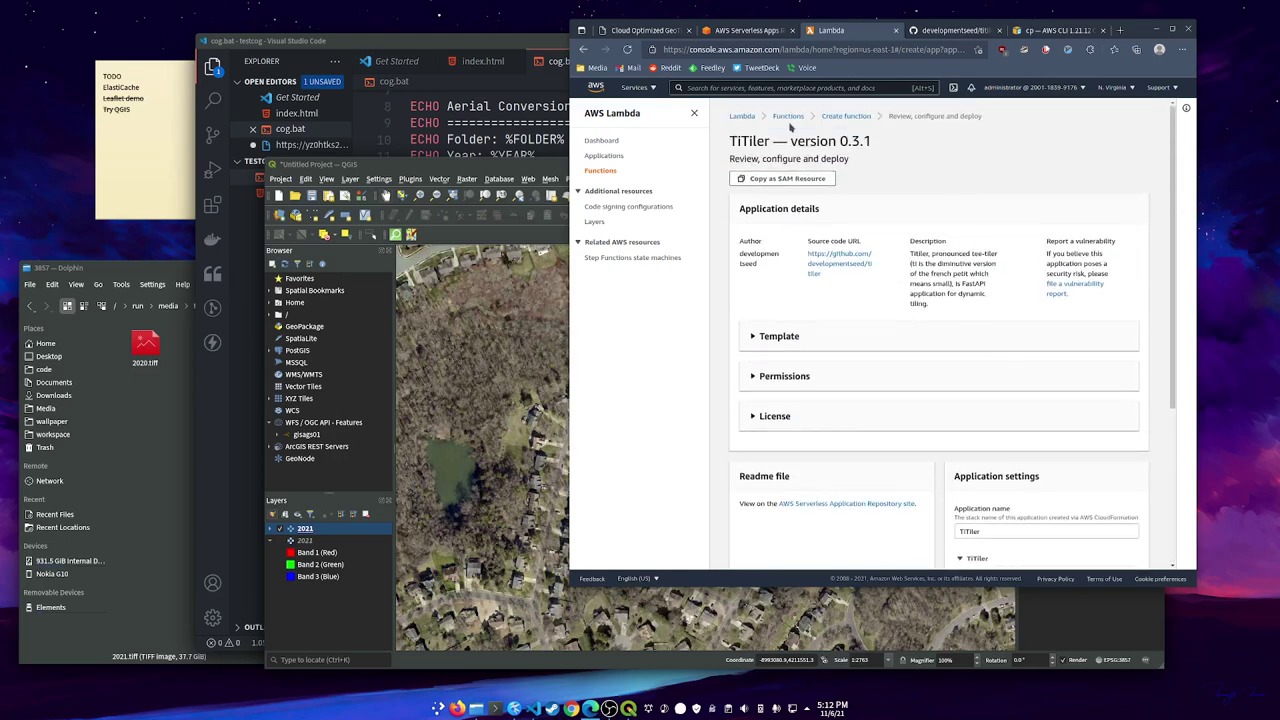
Open the deployed serverlessrepo-TiTiler-TiTiler-l9XU14Q4hq65 function in Lambda
click(596, 88)
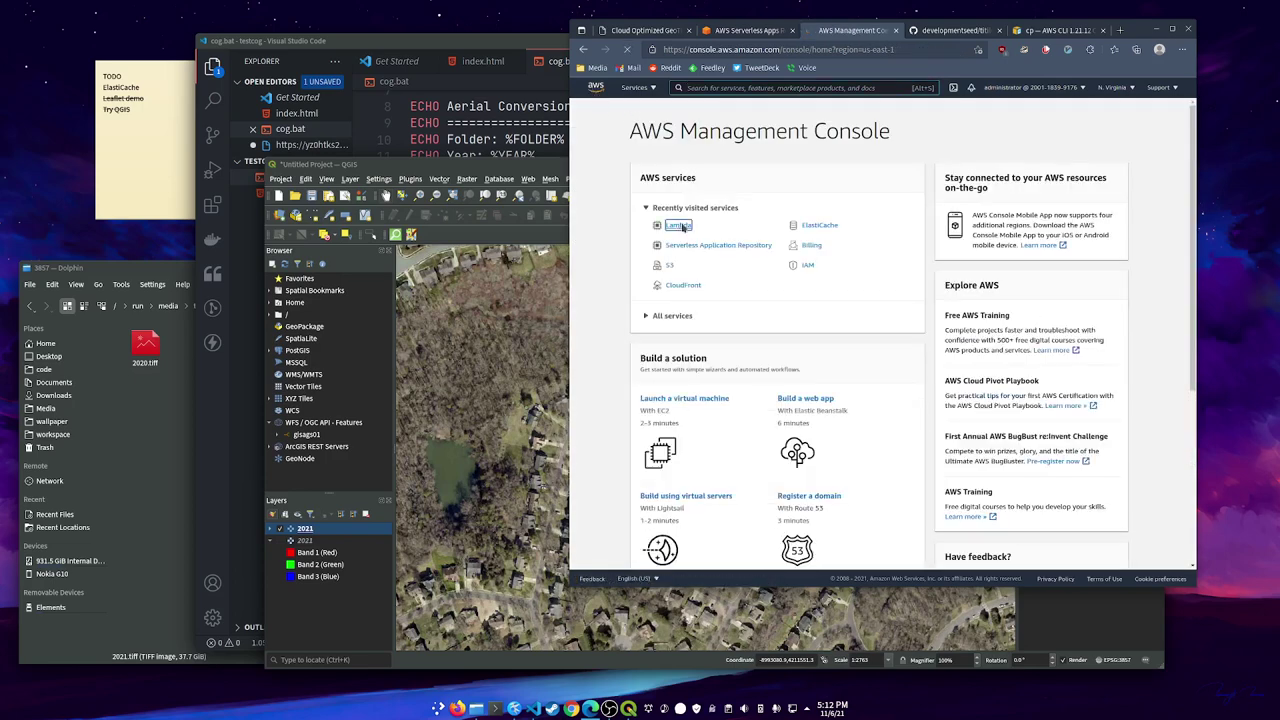
click(680, 226)
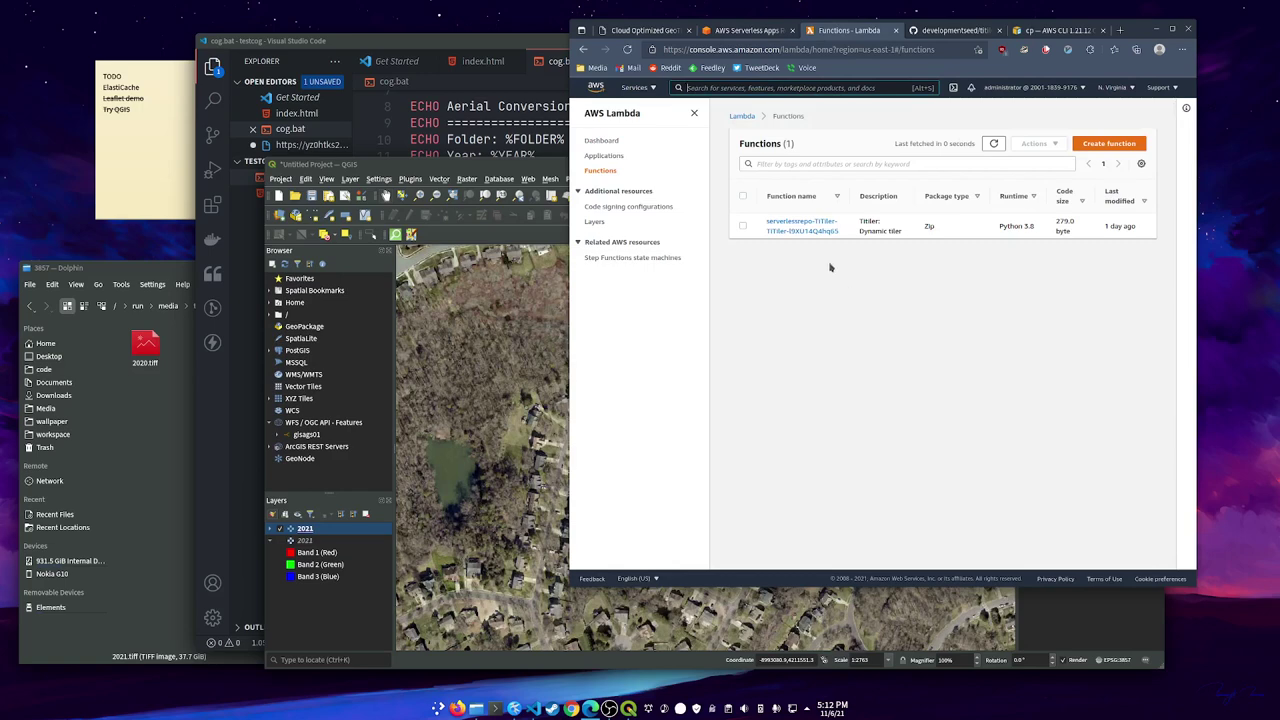
click(808, 232)
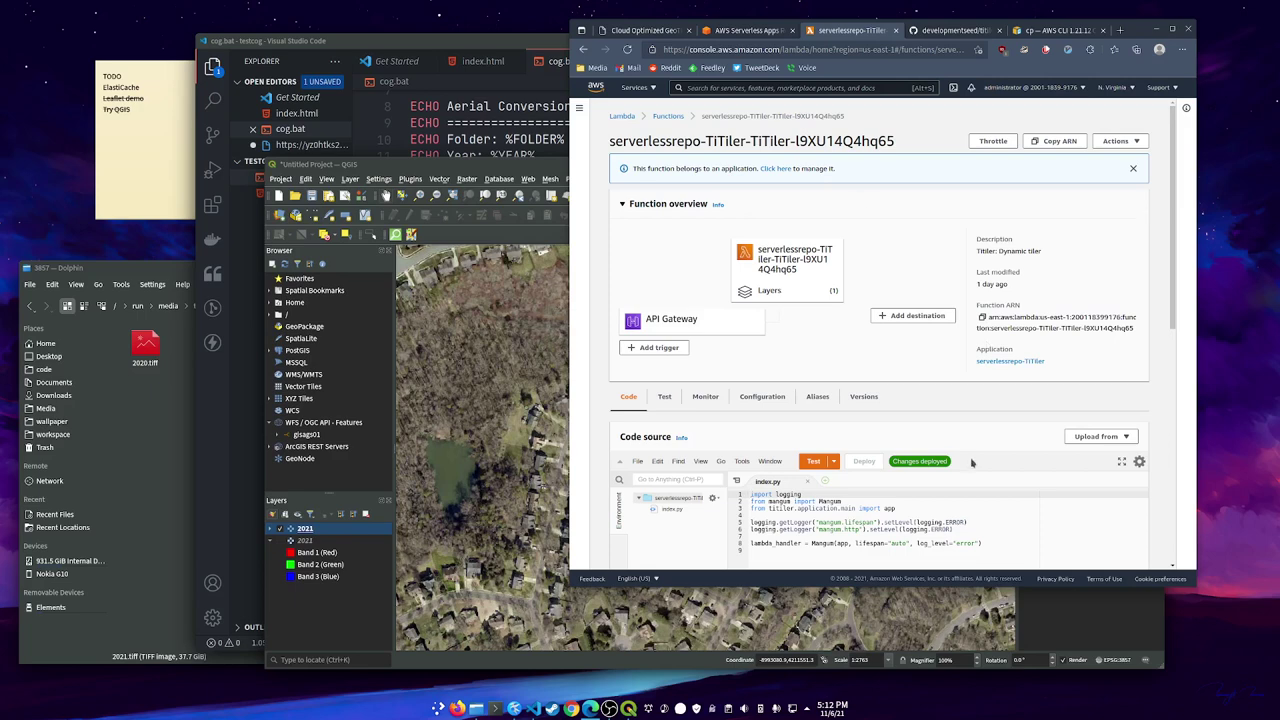
scroll(971, 463, down, 3)
scroll(971, 463, down, 1)
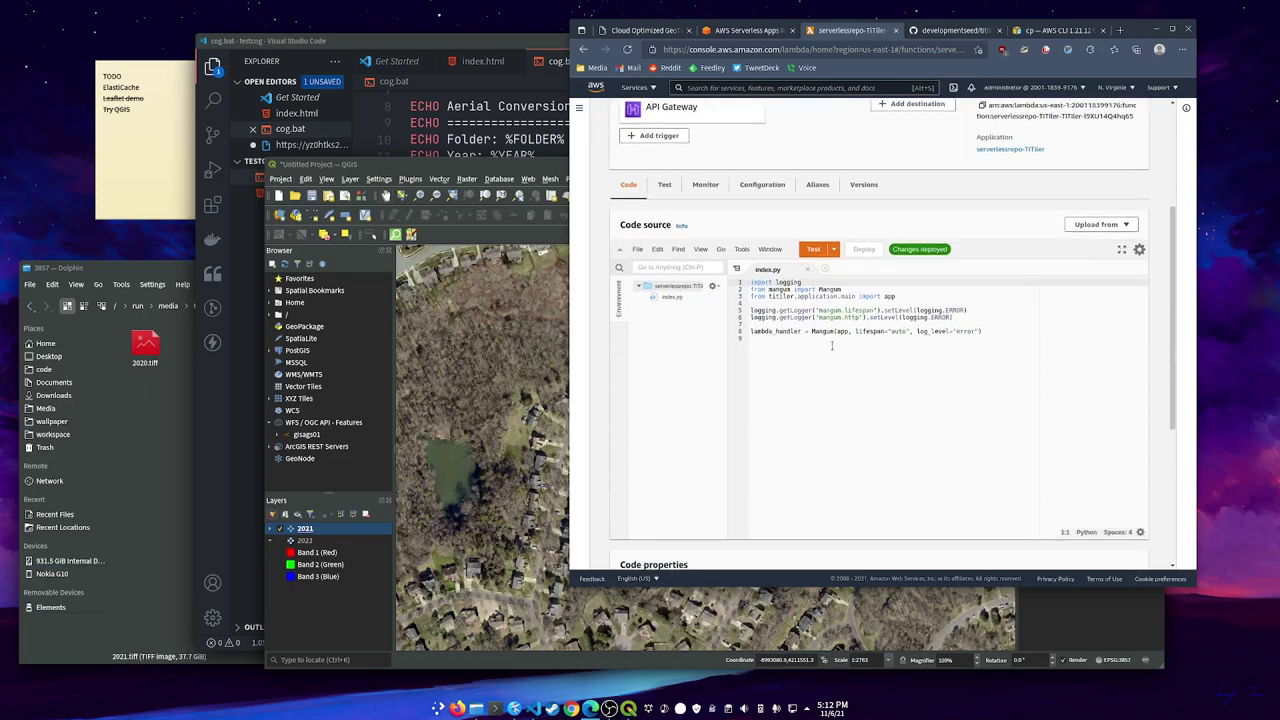
Inspect the index.py handler, highlighting app and mangum, and scroll through the layers
click(899, 304)
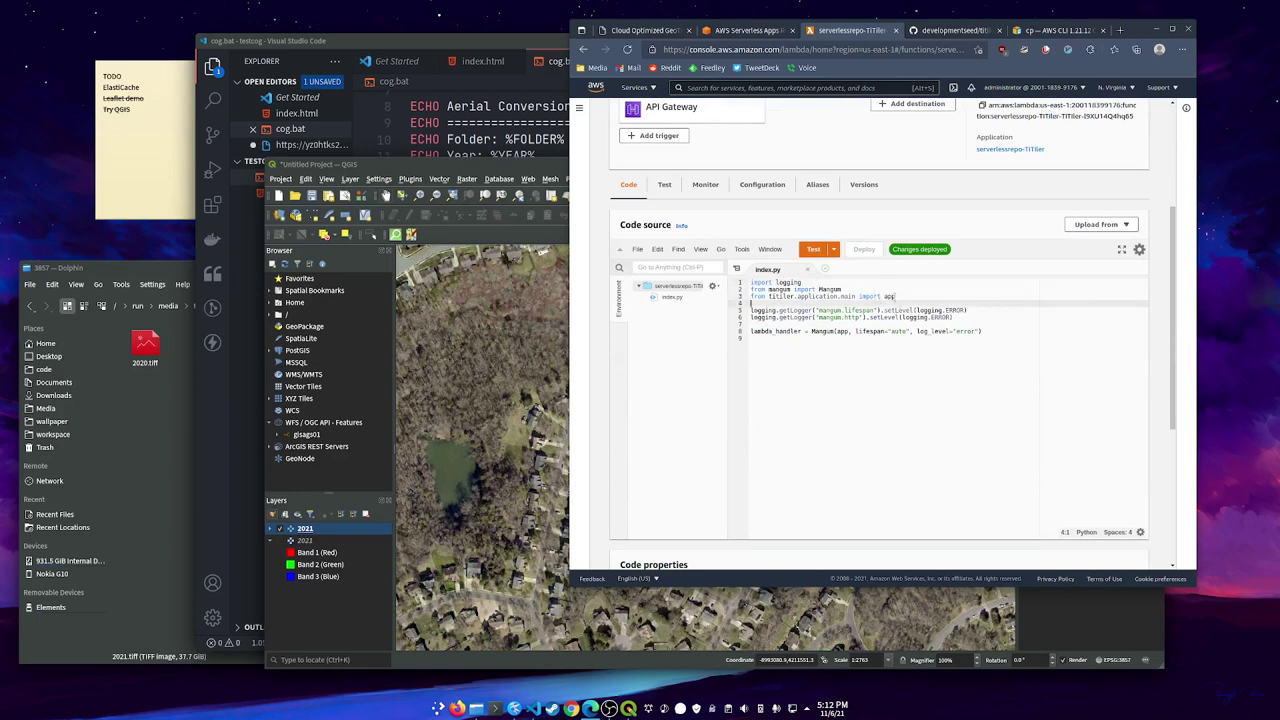
double_click(889, 296)
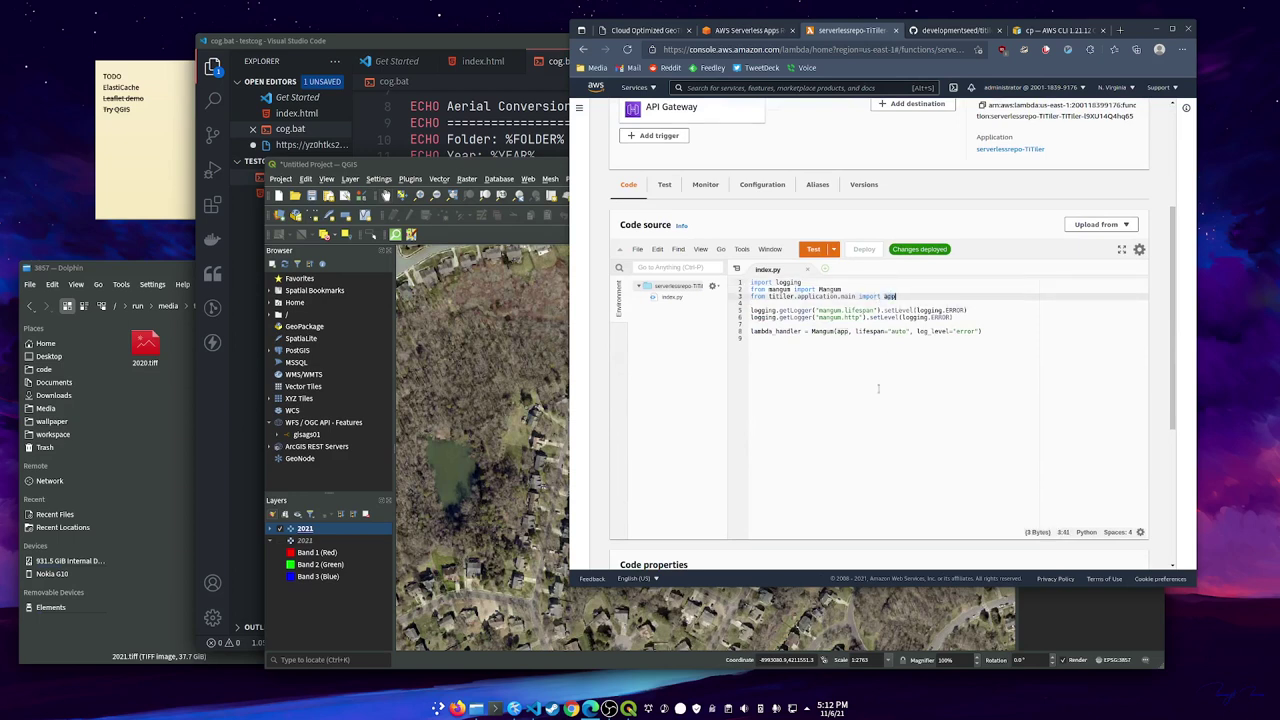
click(873, 317)
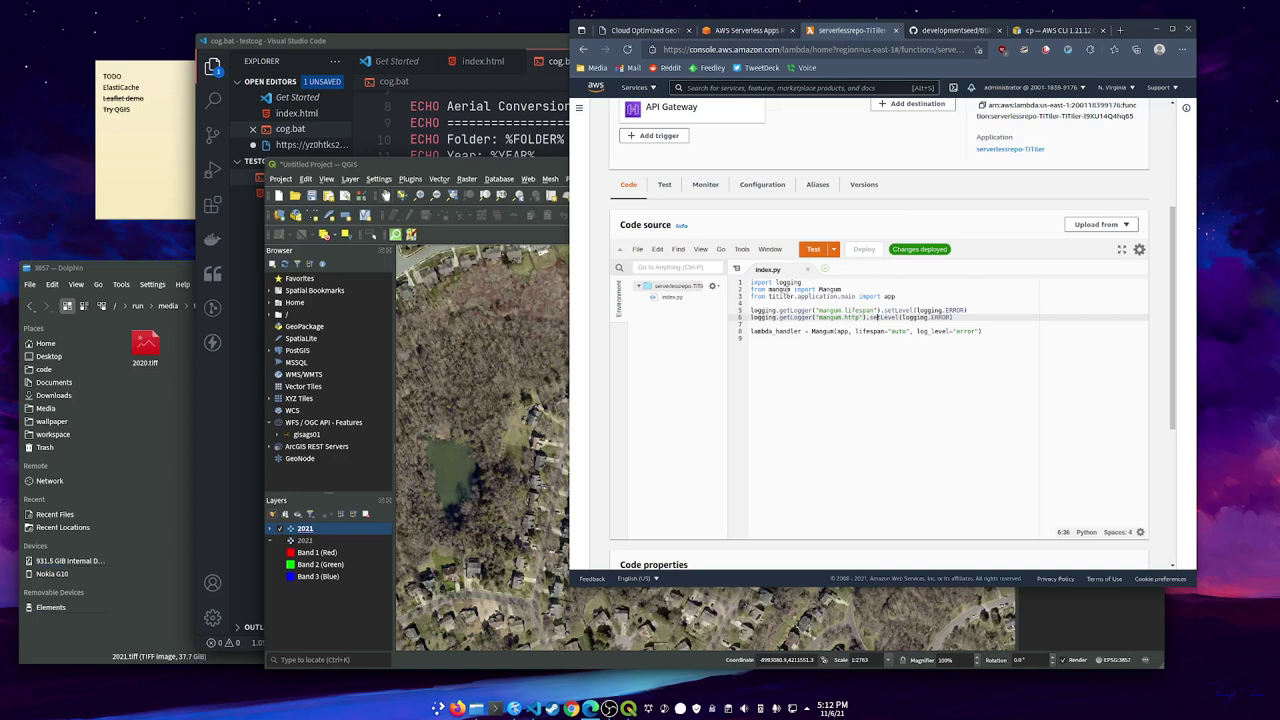
double_click(780, 289)
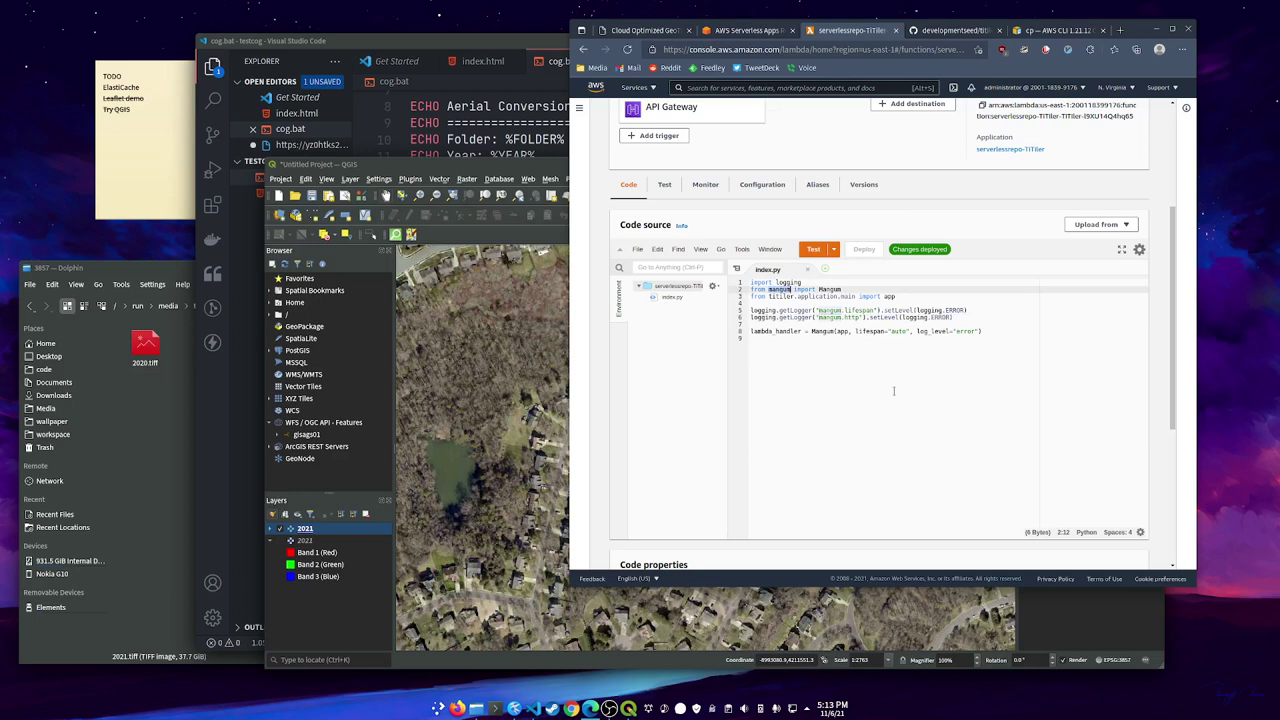
click(968, 316)
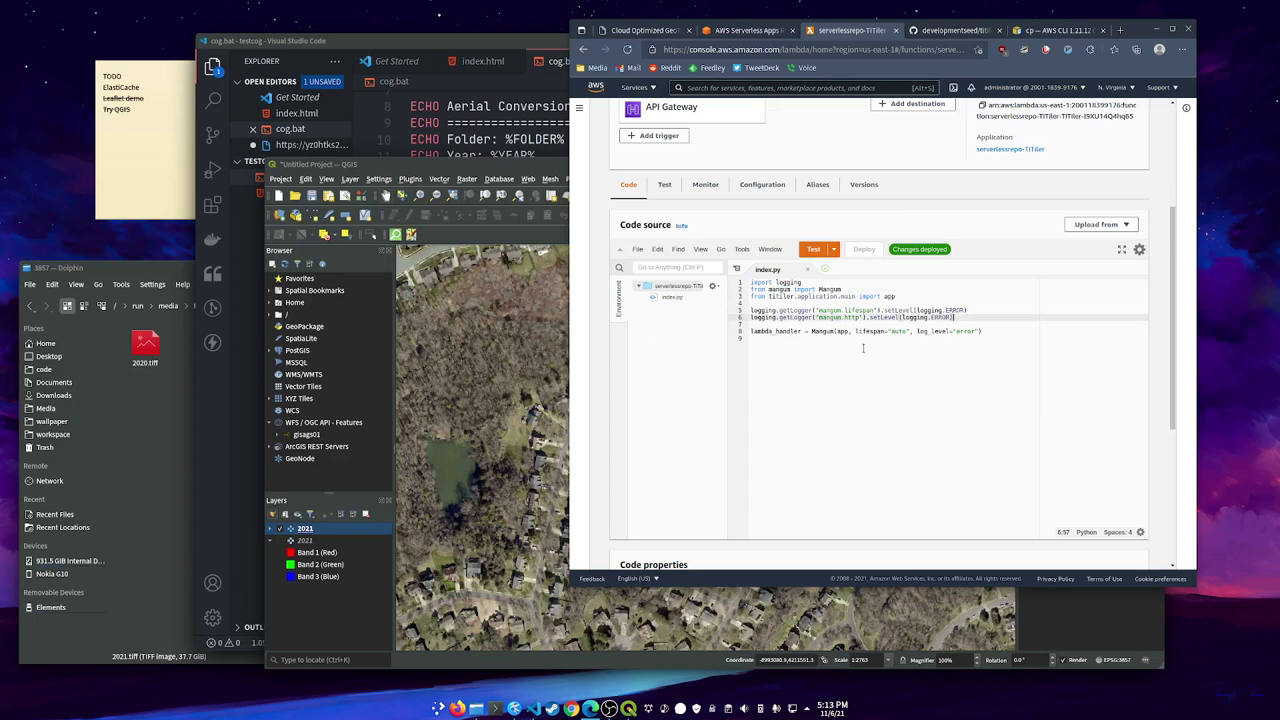
scroll(863, 348, down, 5)
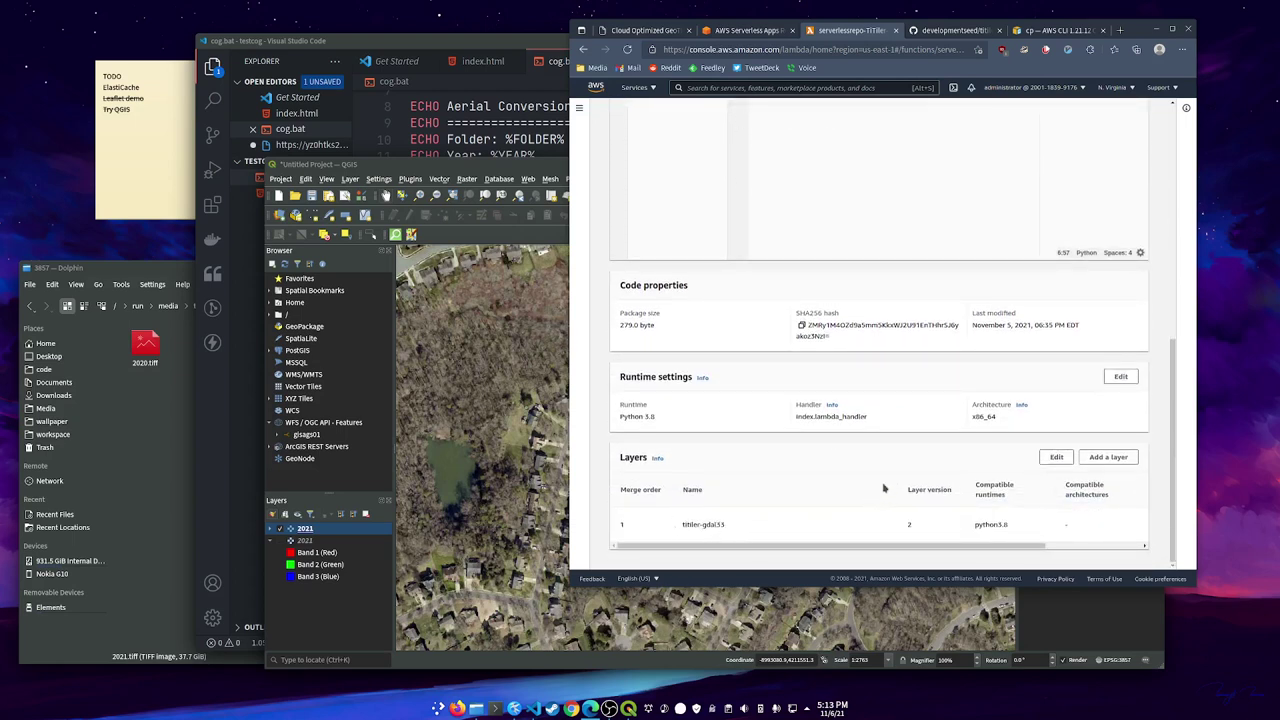
scroll(1008, 450, up, 5)
scroll(954, 408, up, 5)
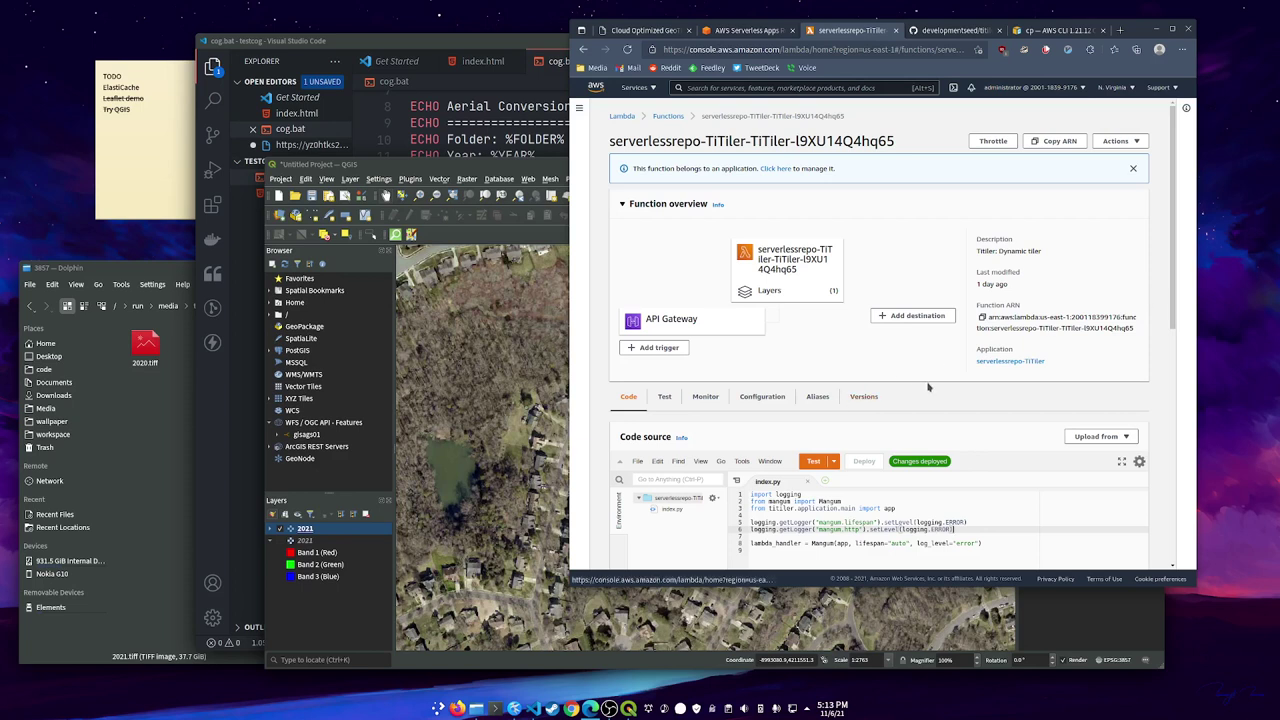
Return to the Lambda functions list and reopen the TiTiler function's detail page
scroll(812, 168, down, 2)
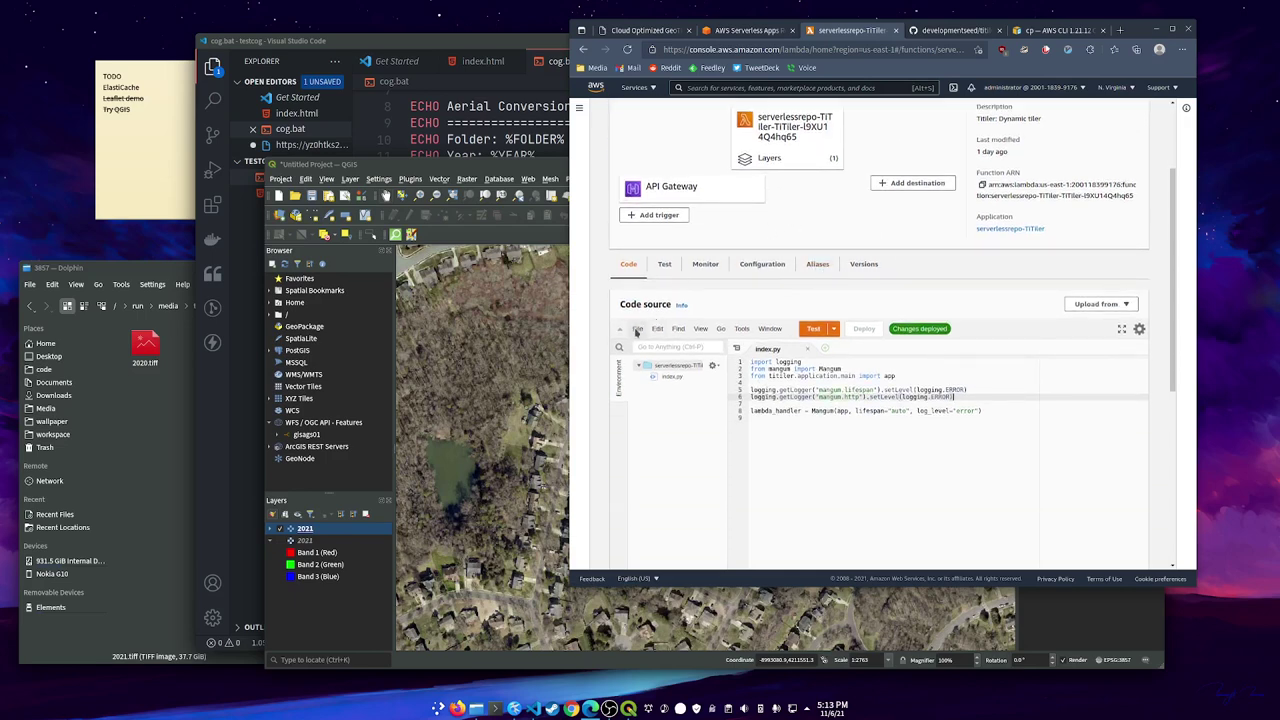
click(637, 329)
scroll(700, 250, up, 2)
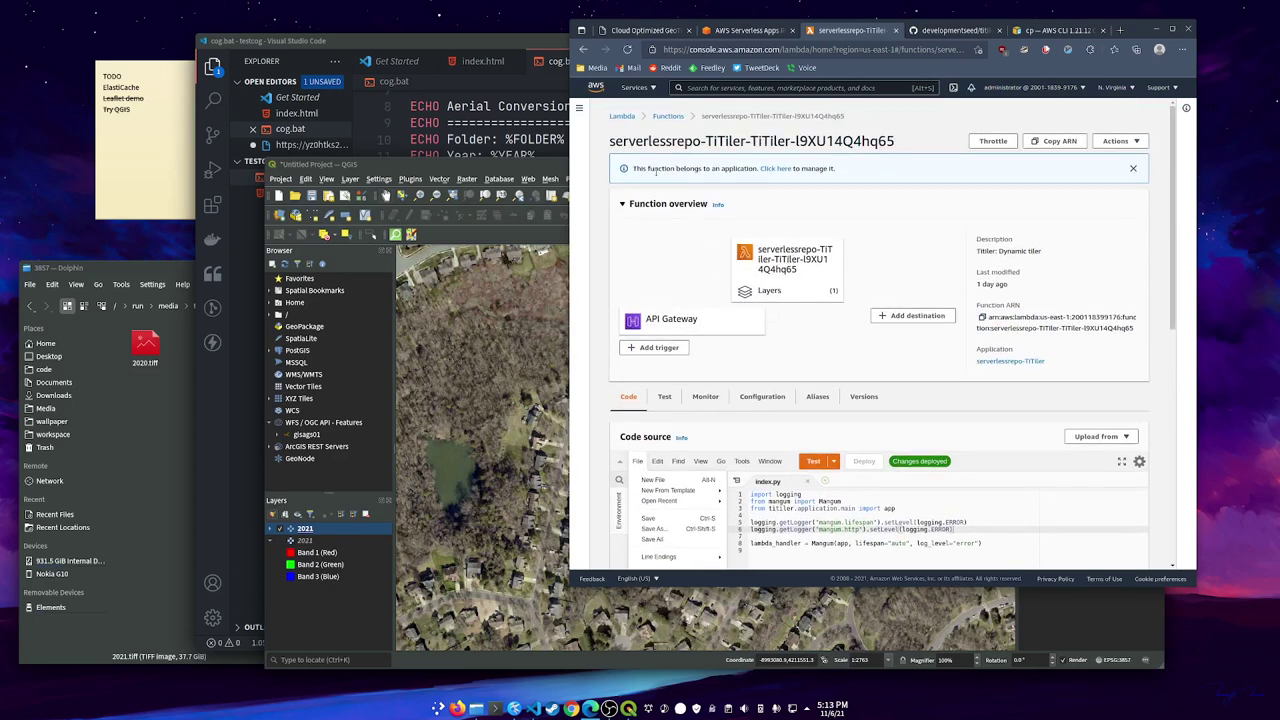
click(675, 117)
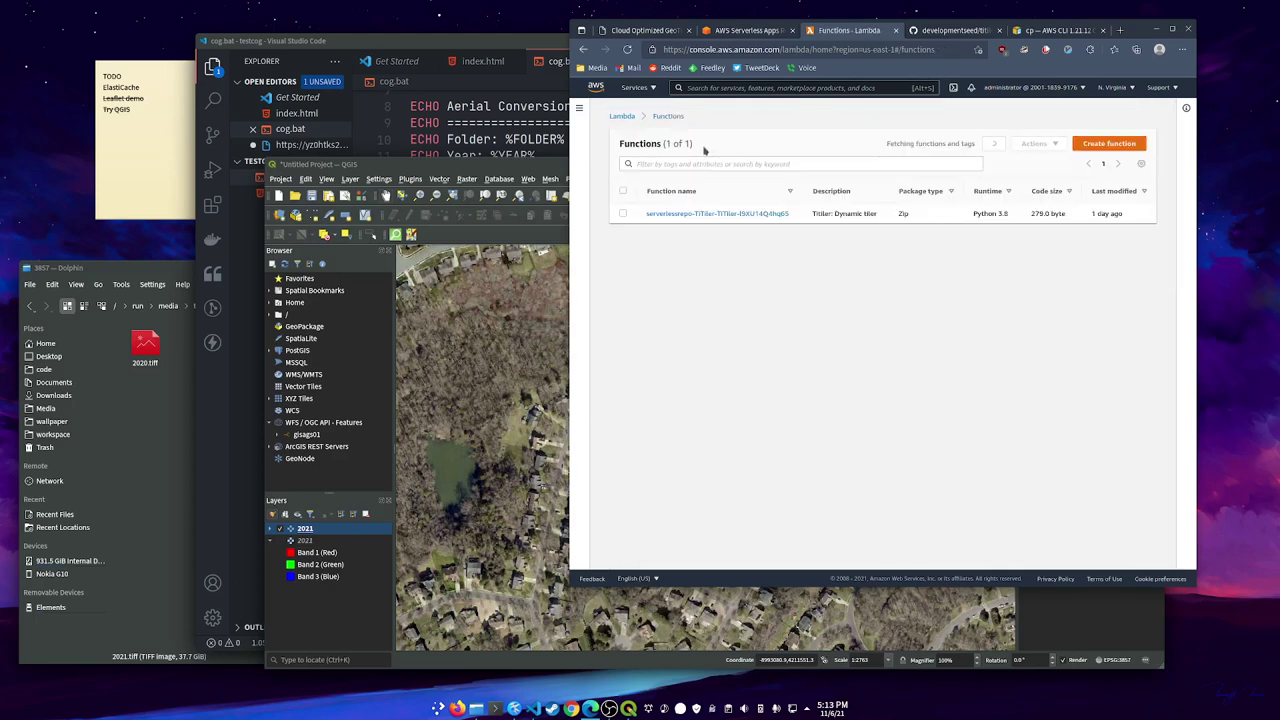
click(762, 218)
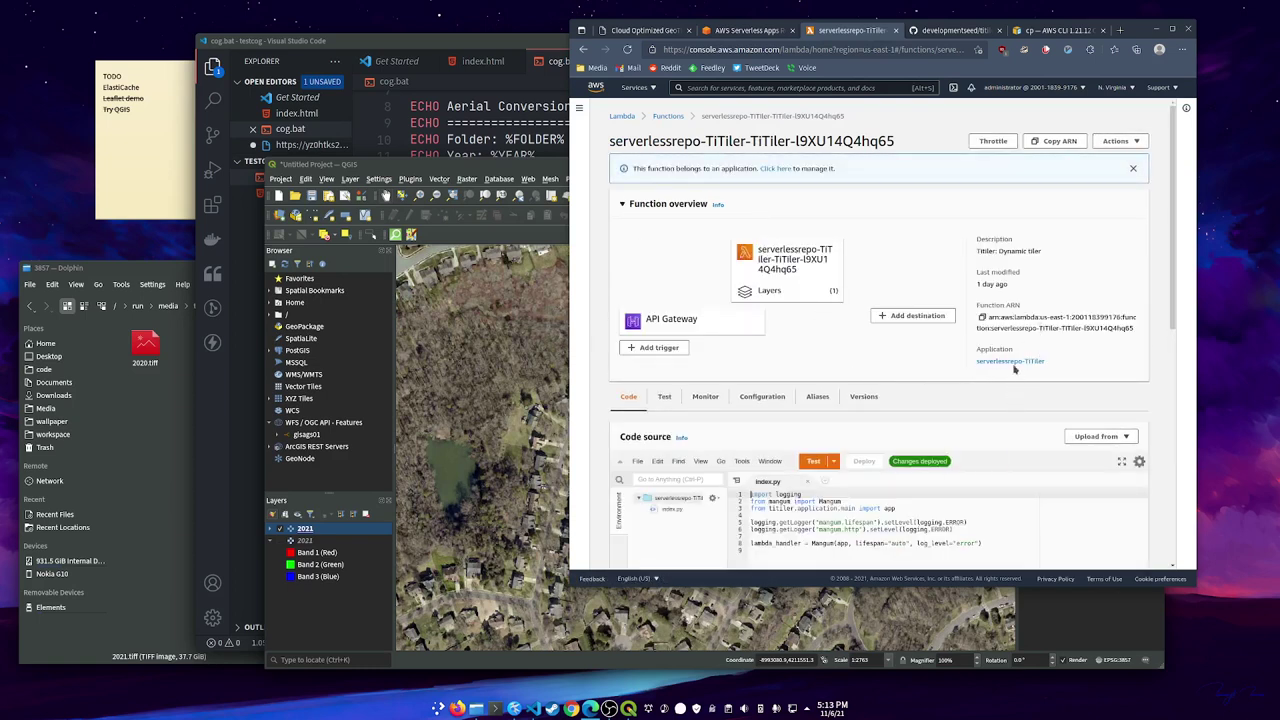
scroll(1013, 363, down, 3)
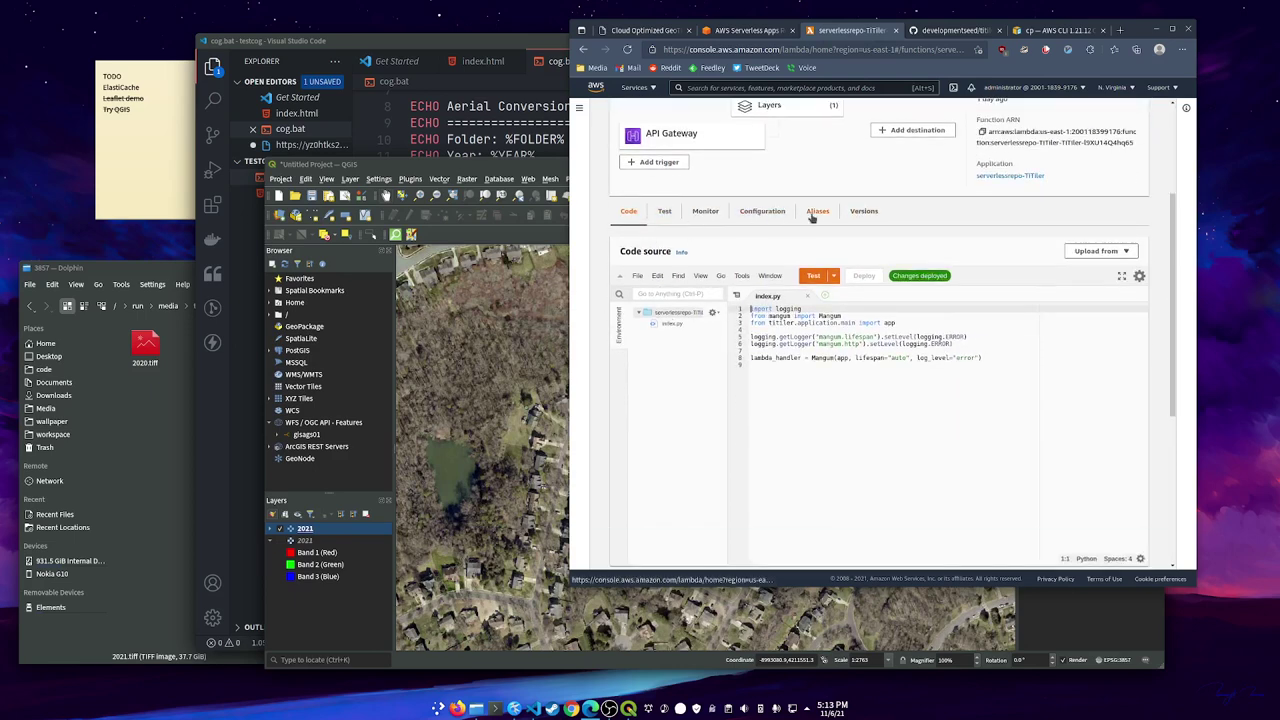
scroll(738, 233, up, 1)
Show the API Gateway trigger details and select the API endpoint URL
click(700, 190)
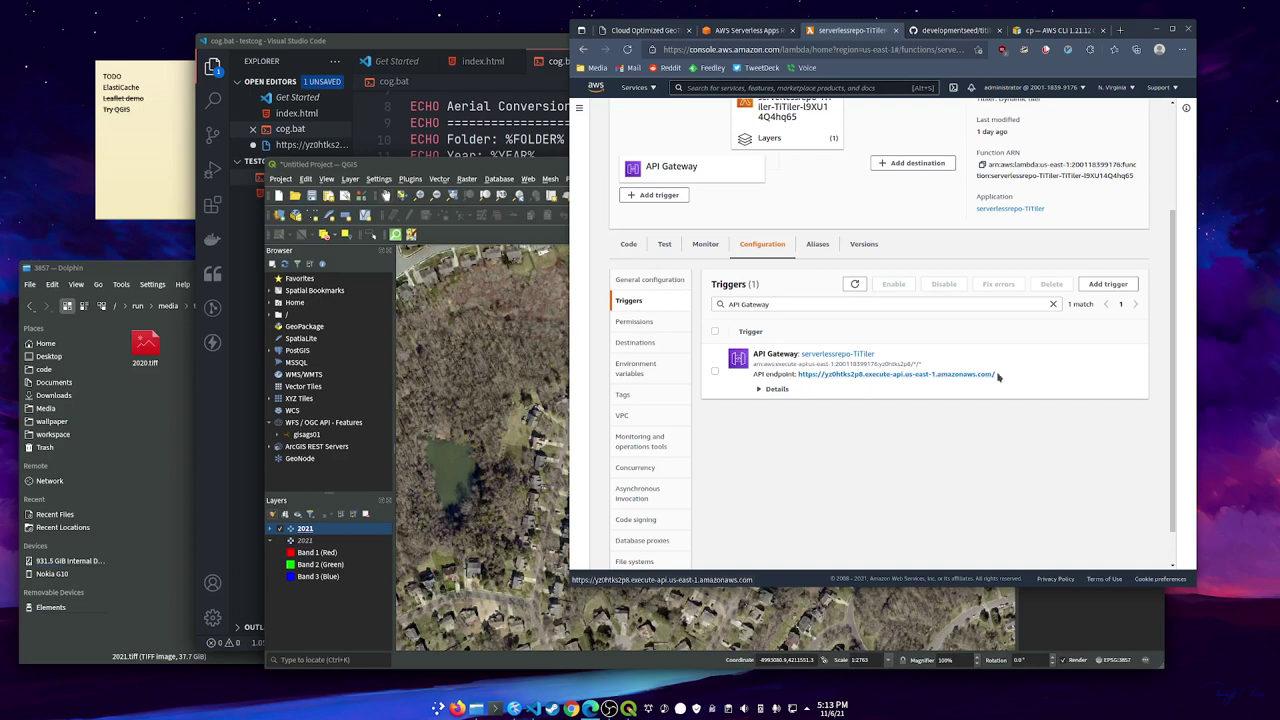
right_click(965, 377)
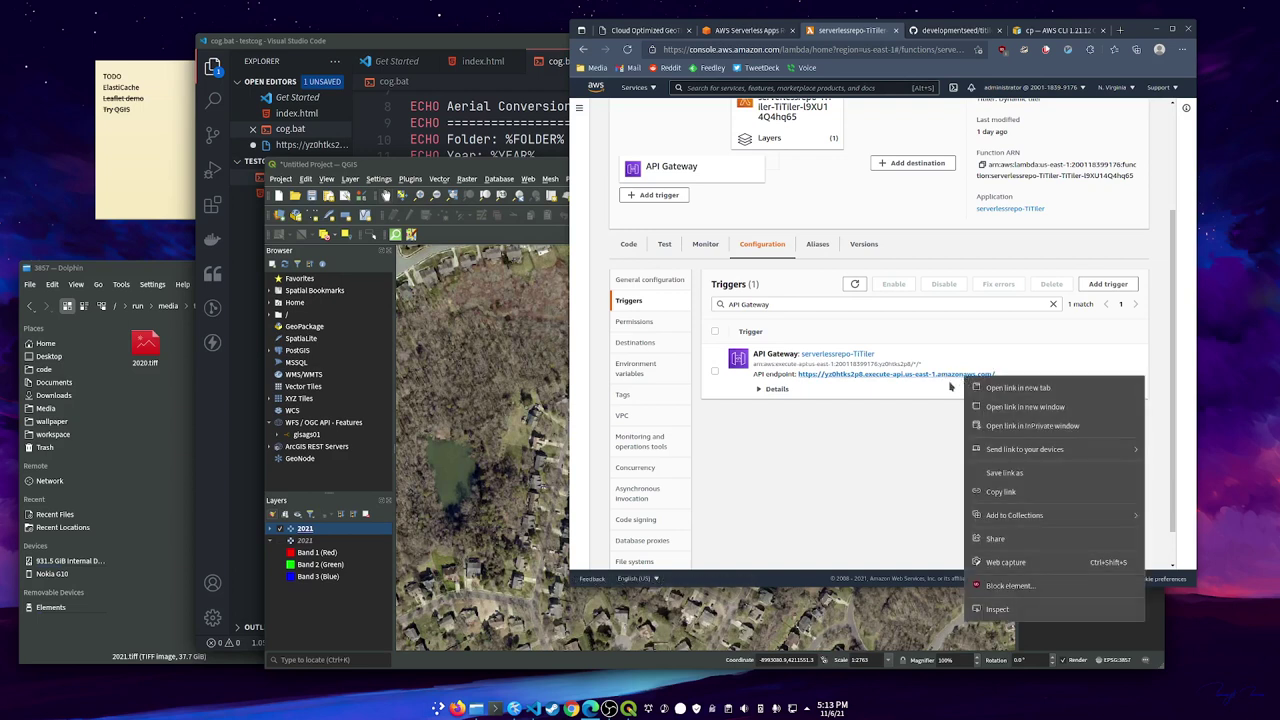
click(894, 405)
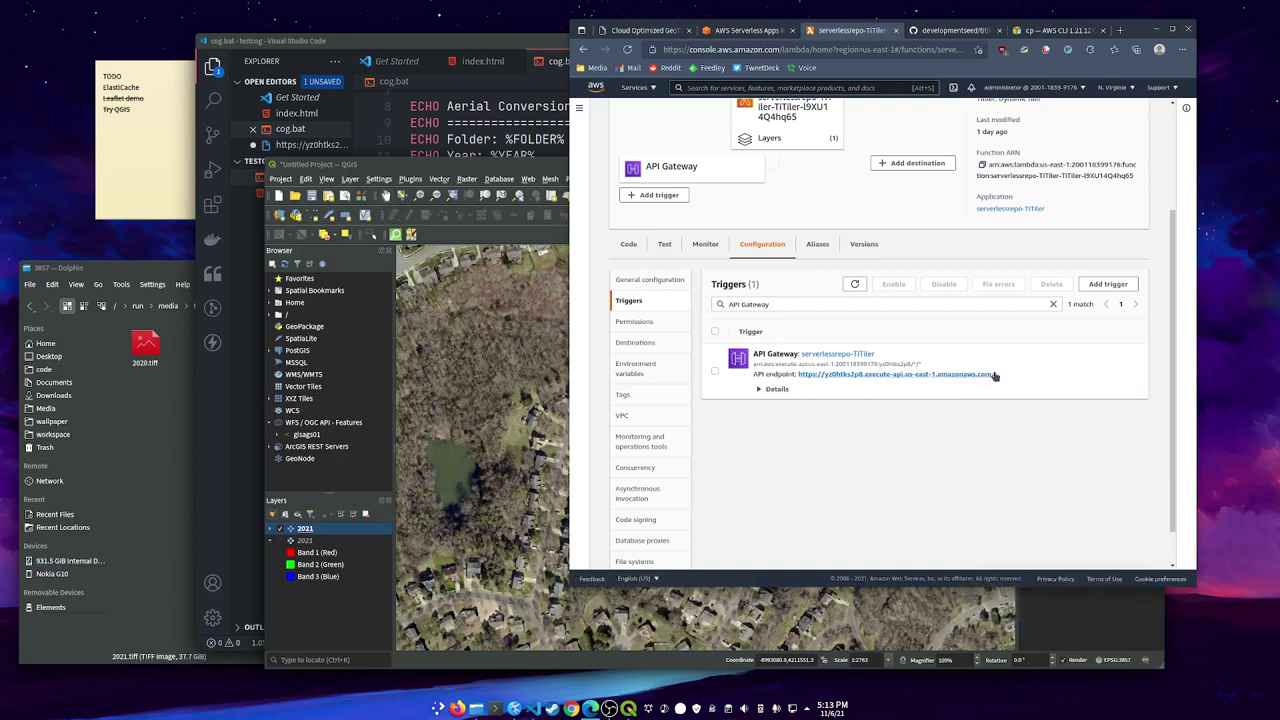
drag(1000, 376, 797, 377)
Copy the endpoint URL into a new tab with 'docs' appended and load it
key(ctrl+c)
key(ctrl+t)
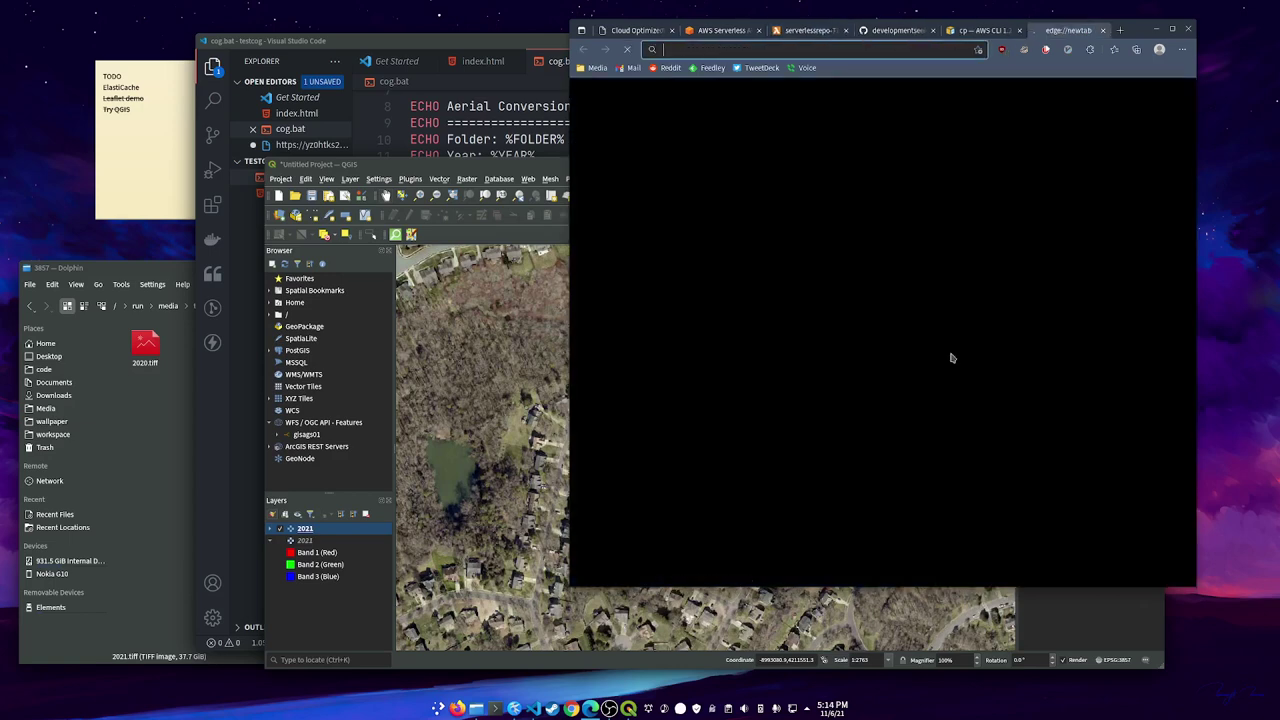
key(ctrl+v)
text(docs)
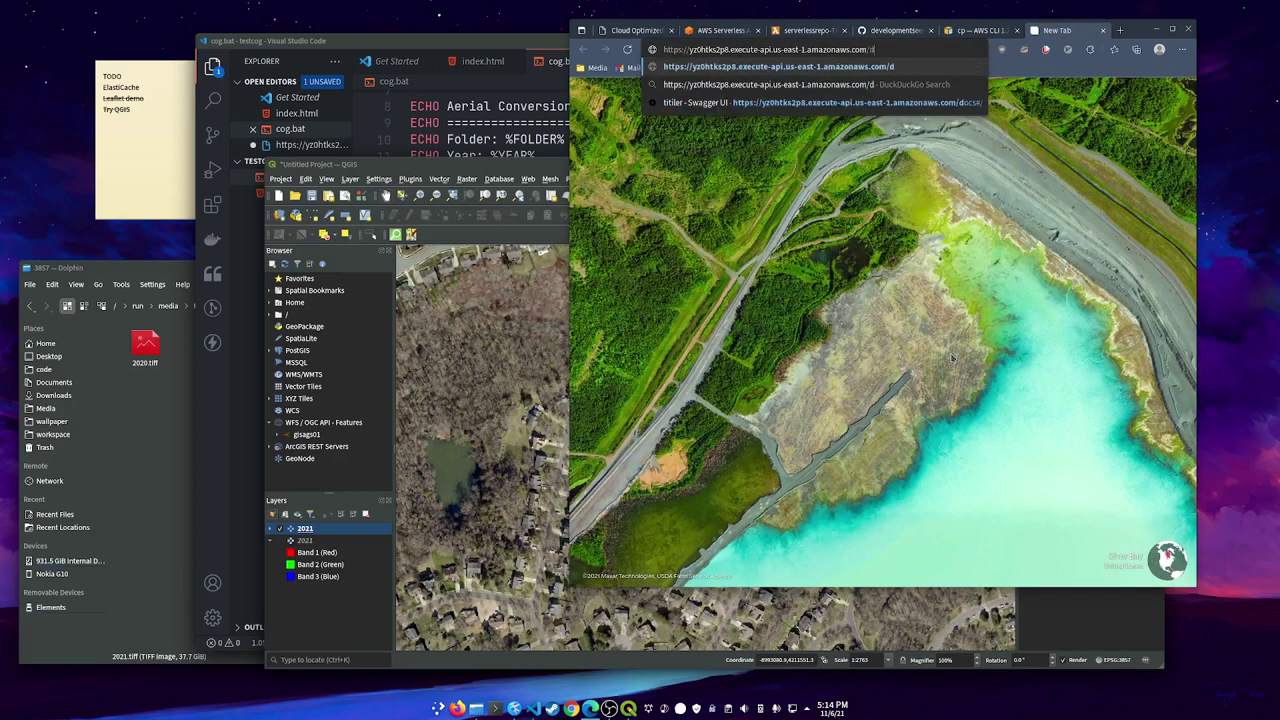
key(Return)
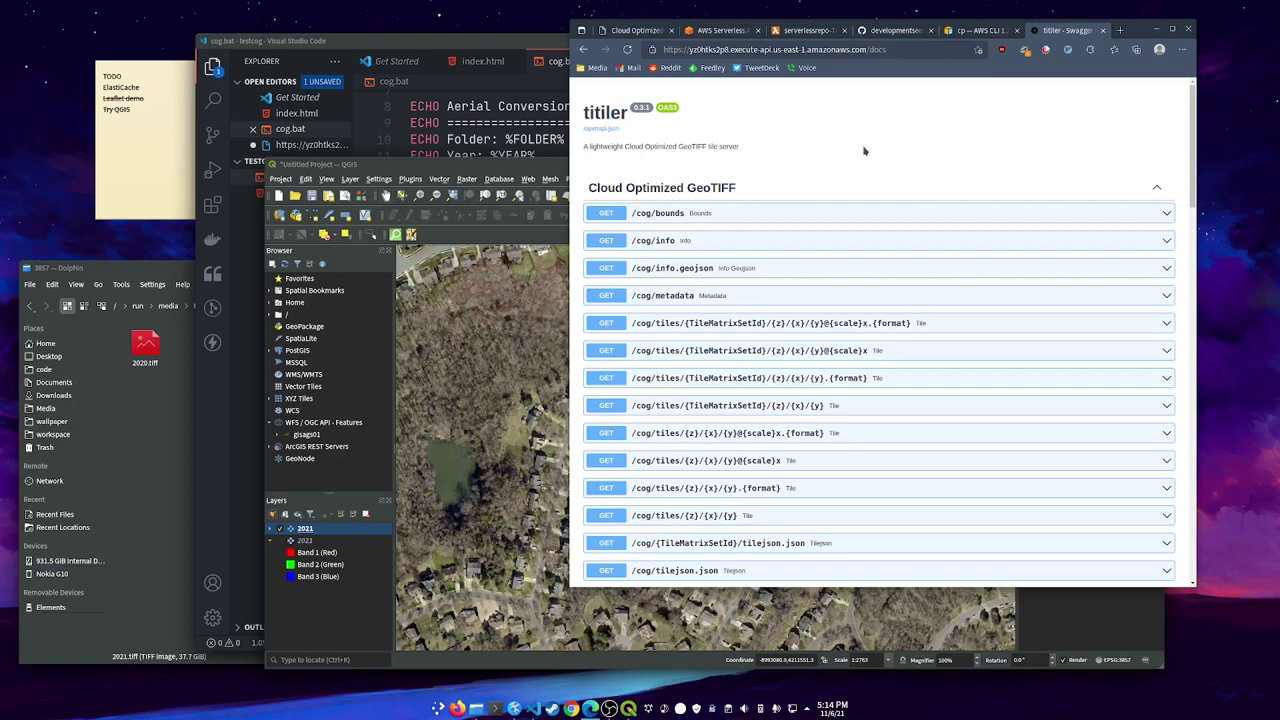
Expand and collapse the scaled tile endpoint, then scroll the /cog endpoint list
click(606, 351)
scroll(720, 349, down, 1)
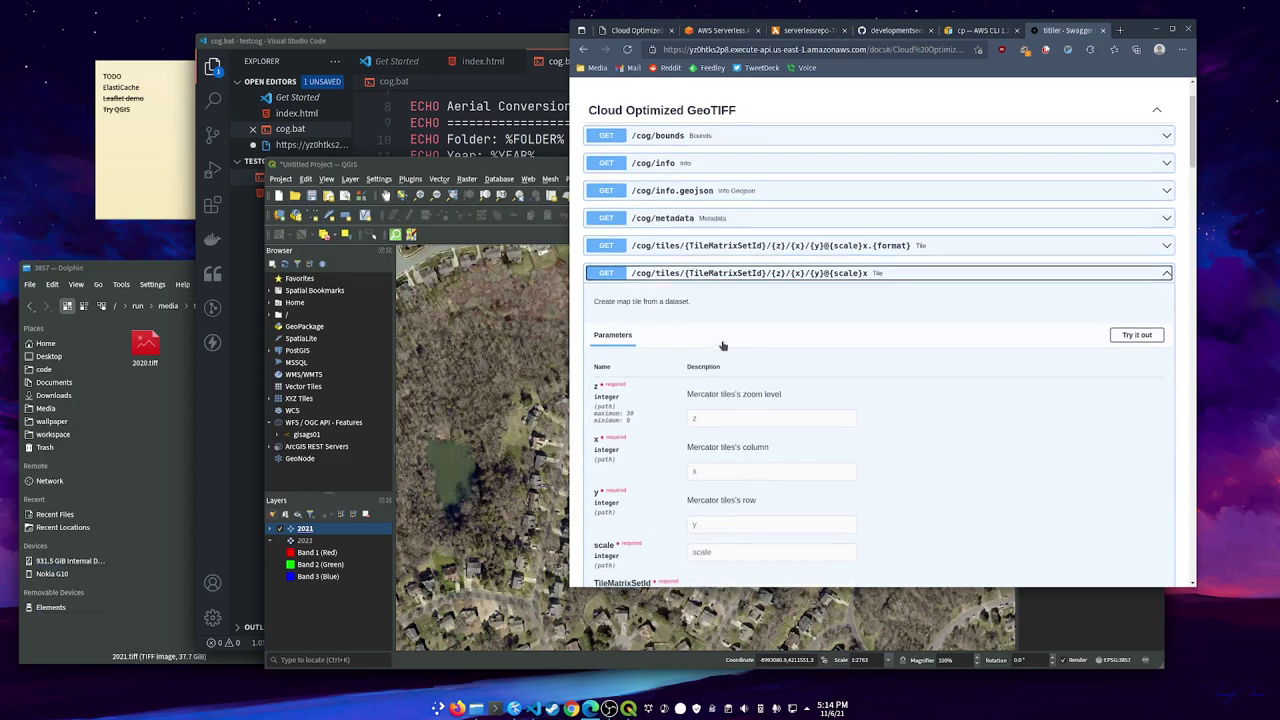
click(617, 275)
scroll(690, 230, down, 2)
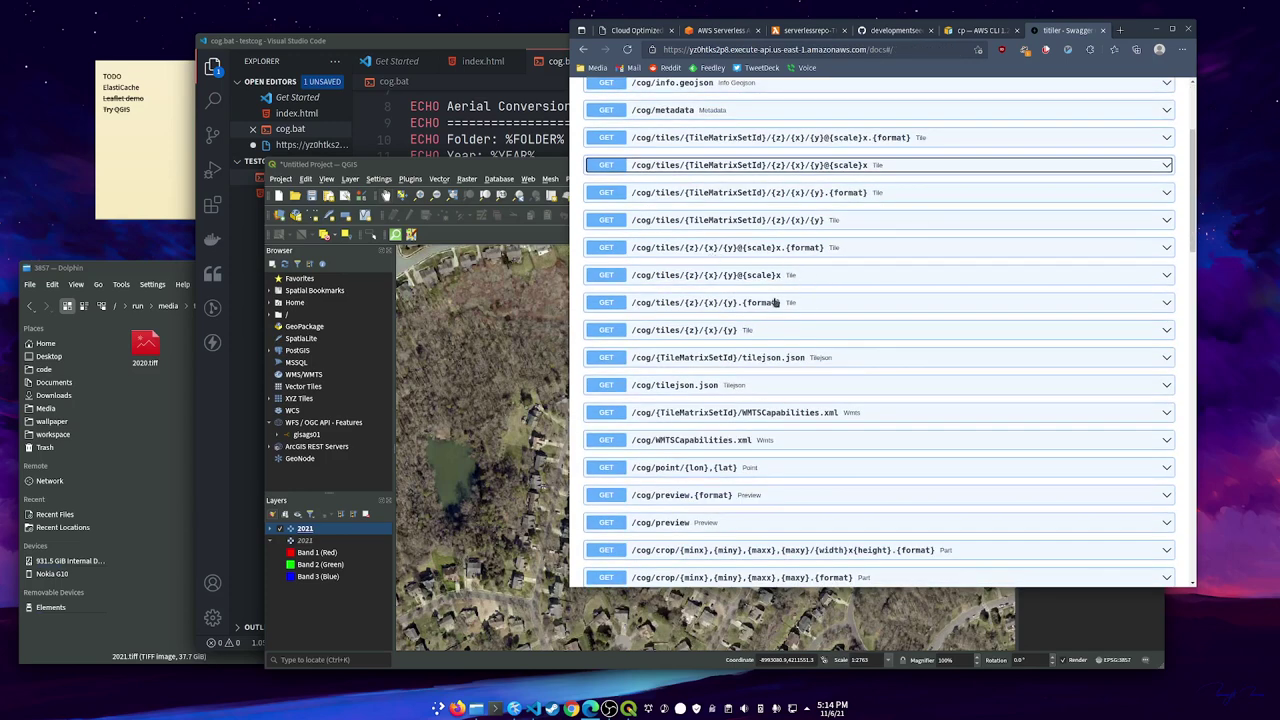
scroll(736, 341, down, 1)
scroll(825, 284, up, 1)
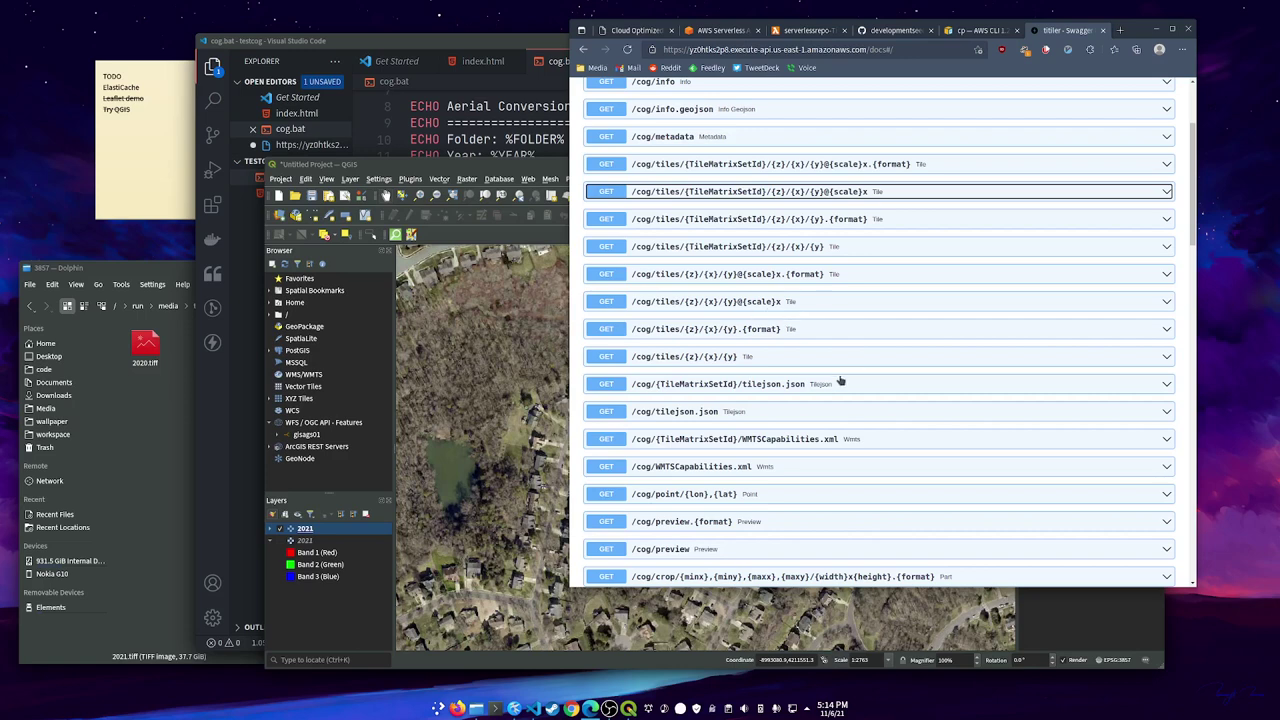
scroll(786, 341, down, 1)
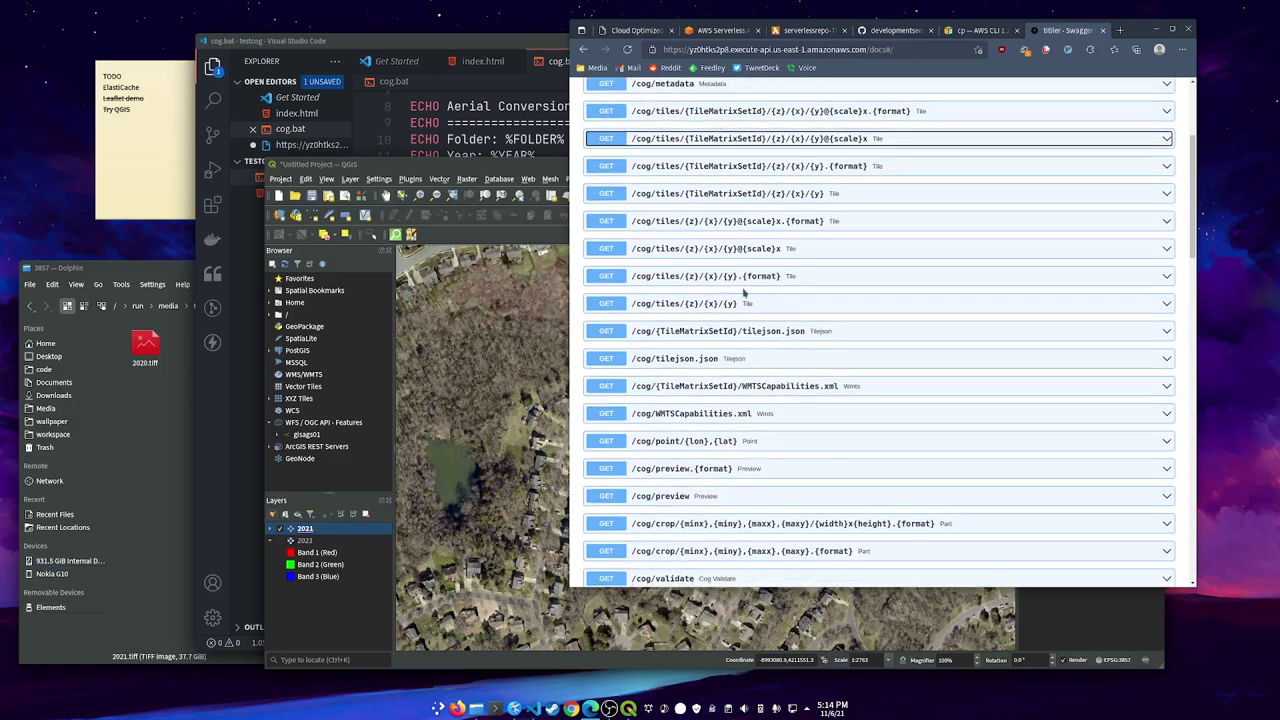
Fill /cog/tiles/{z}/{x}/{y}.{format} in Try it out mode with x 36103, y 51816 and webp
click(608, 277)
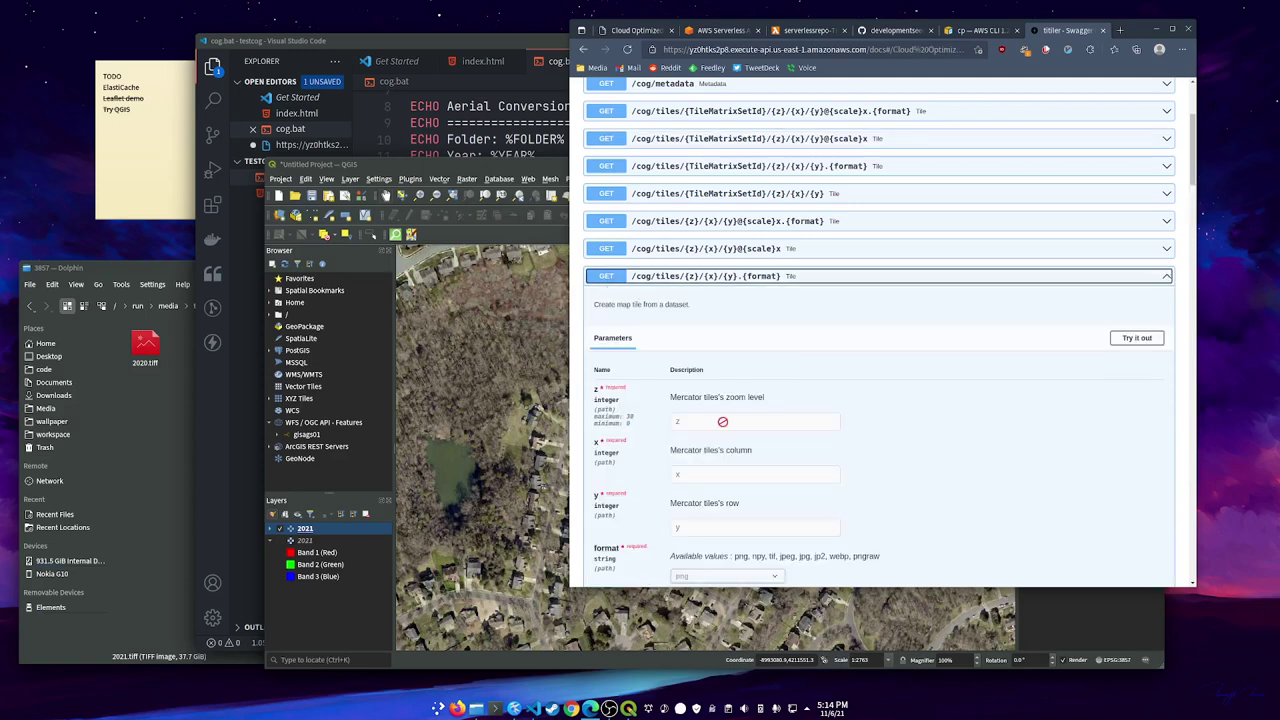
click(1136, 338)
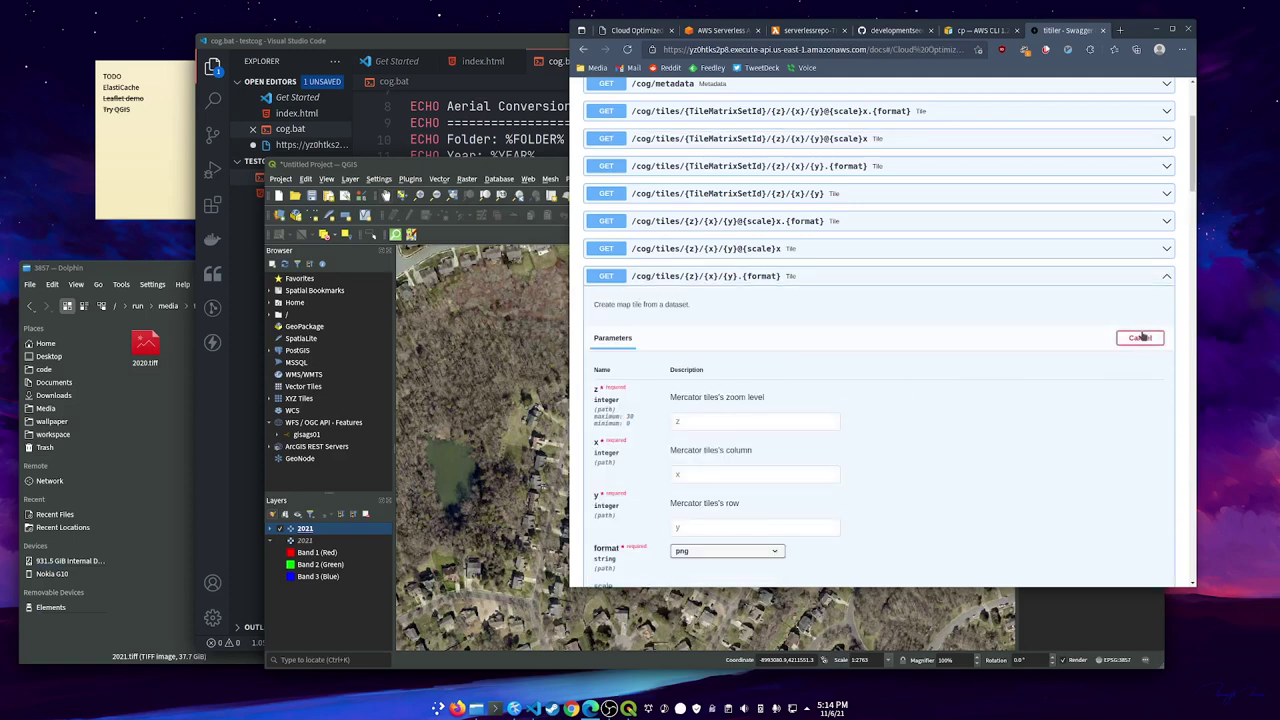
click(768, 417)
scroll(768, 415, down, 1)
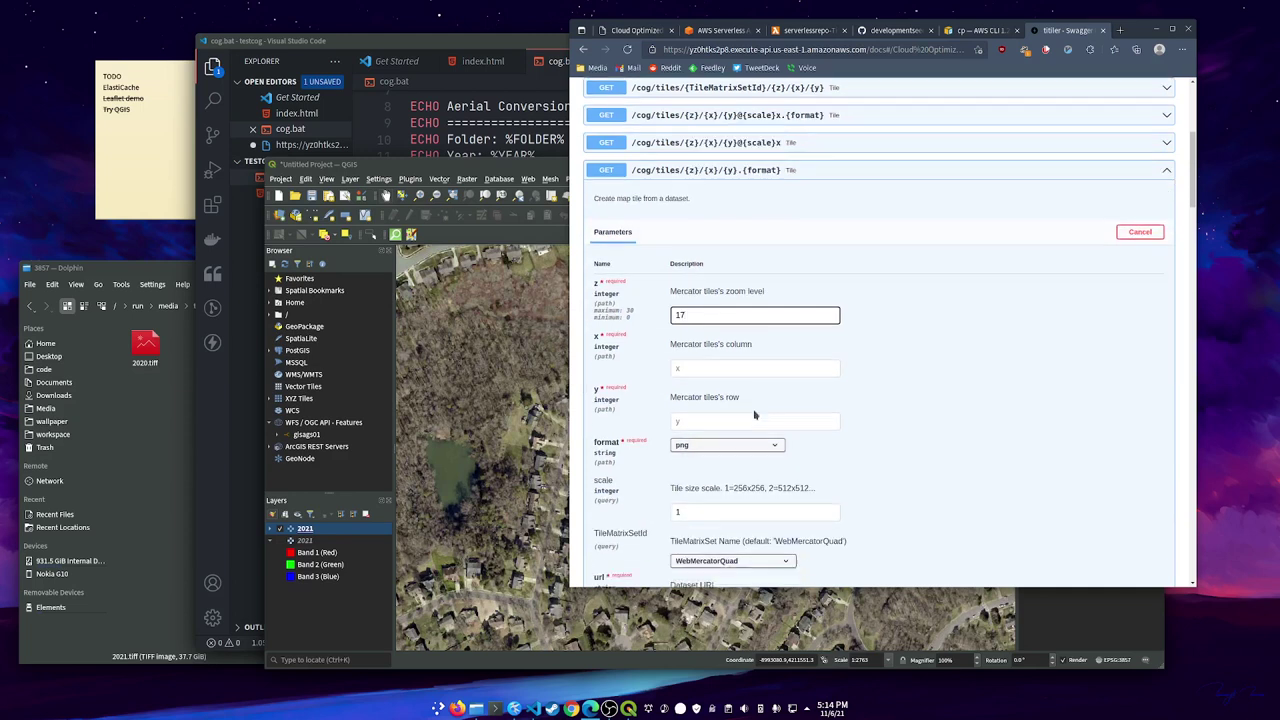
click(690, 367)
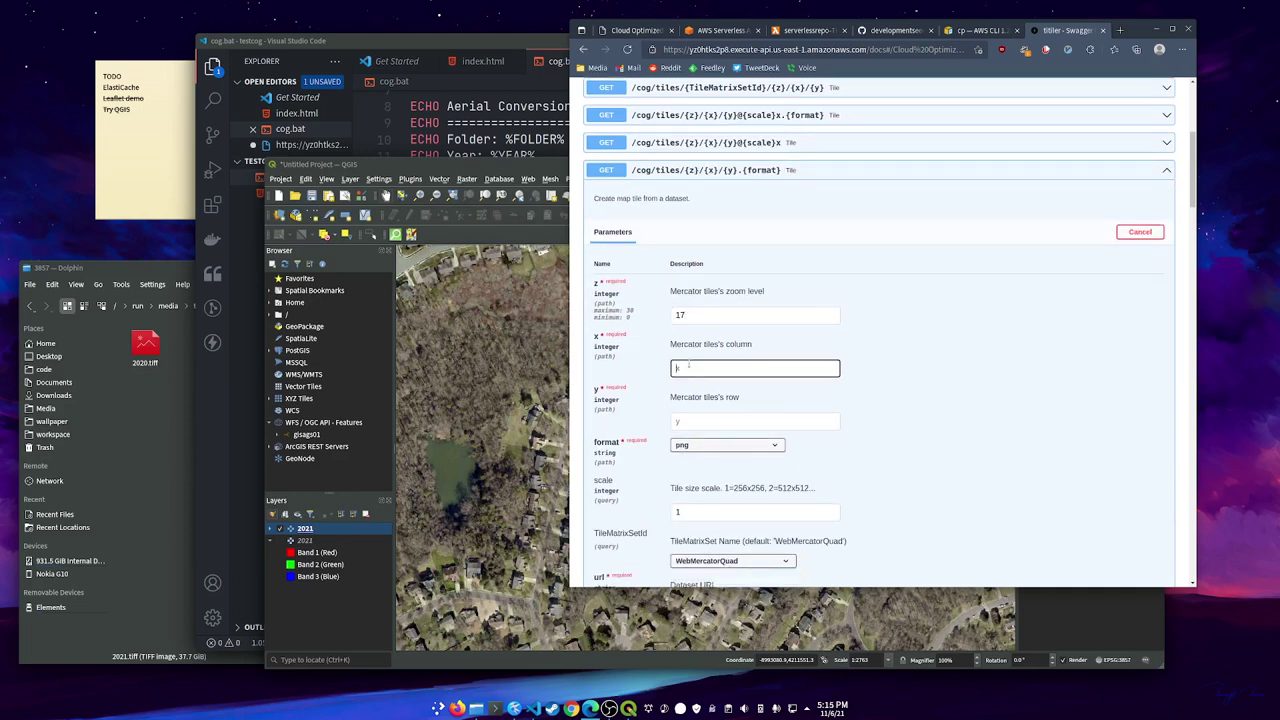
text(361034)
click(702, 419)
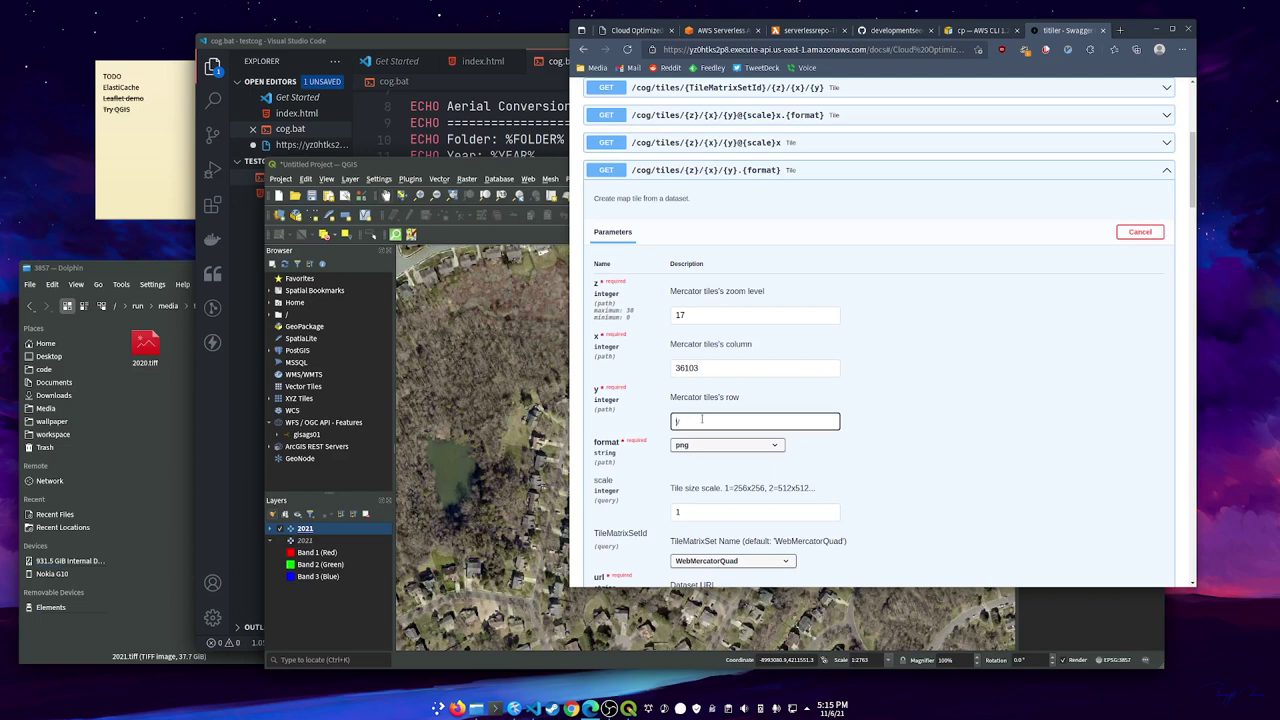
text(51816)
click(763, 447)
click(763, 447)
click(700, 517)
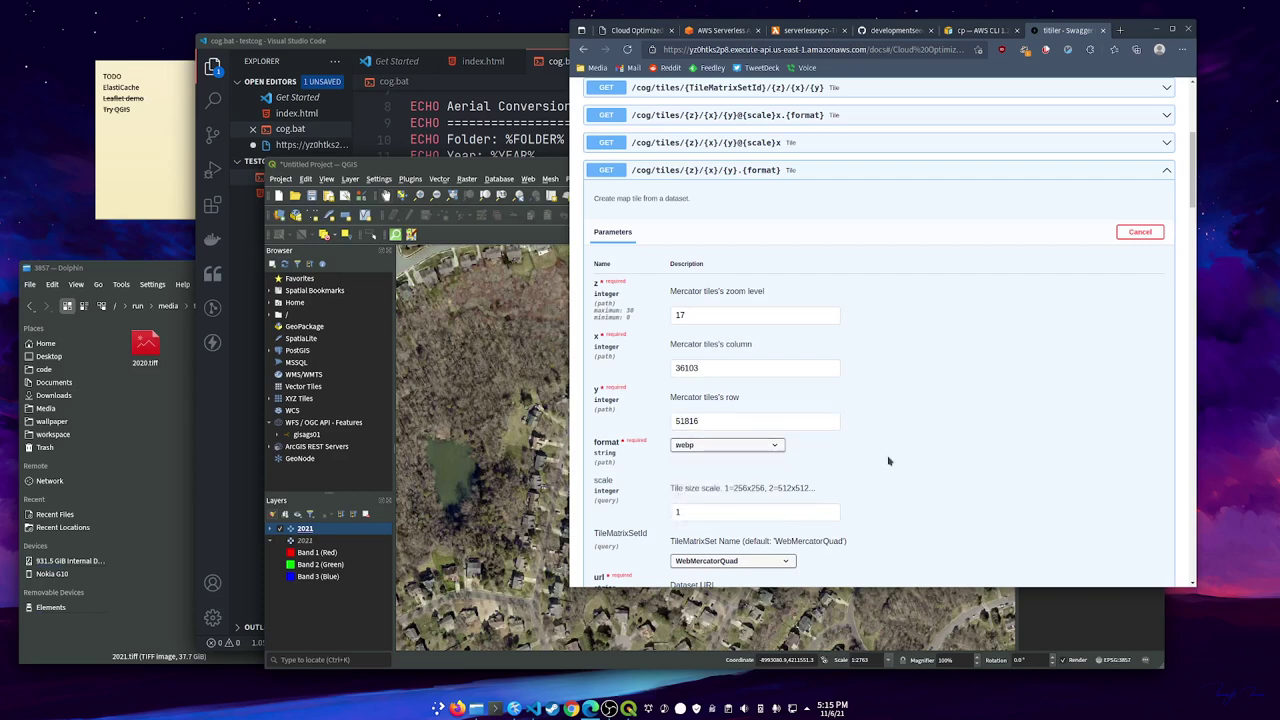
scroll(896, 459, down, 3)
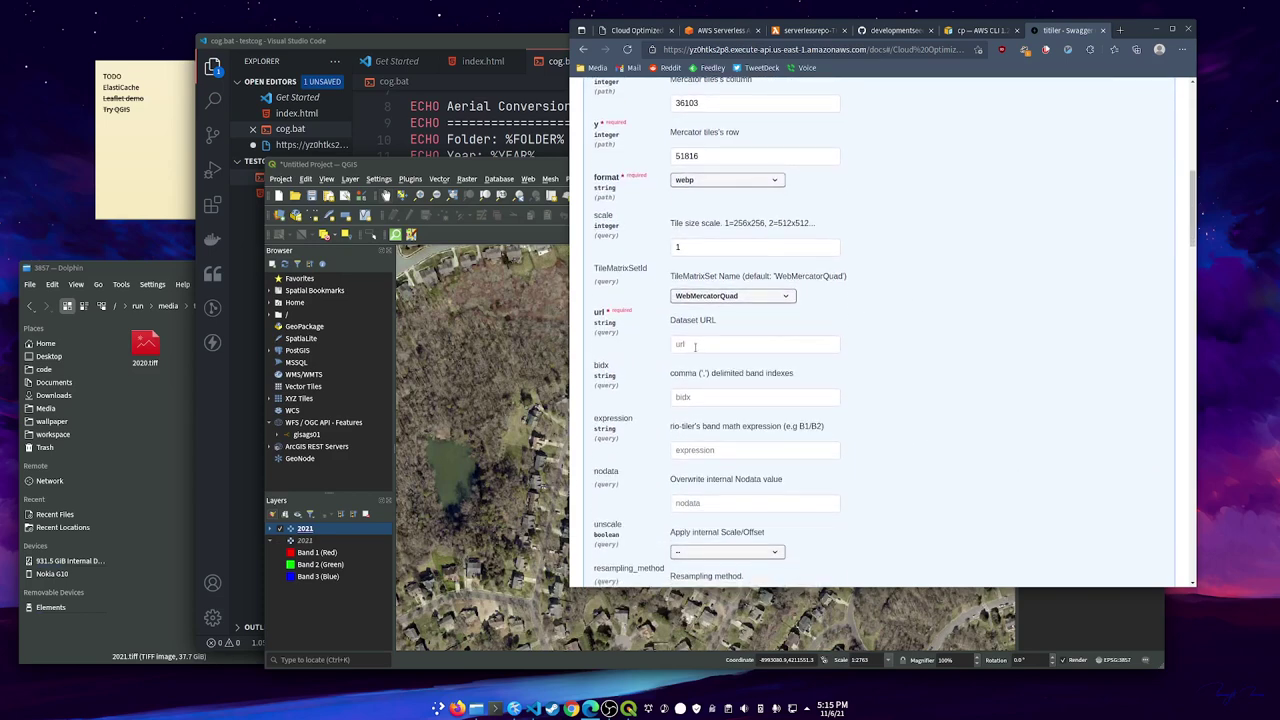
Copy the 2021.tiff S3 URL from the untitled editor file into the dataset url field
click(162, 394)
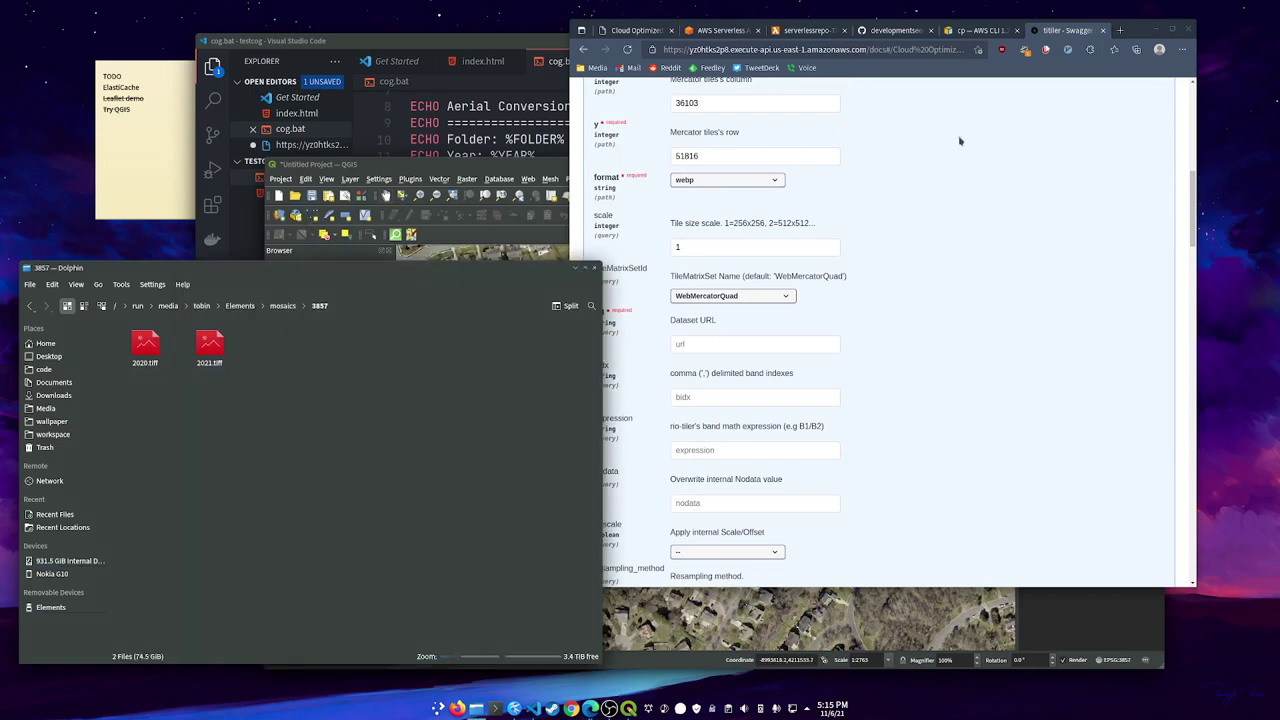
click(953, 186)
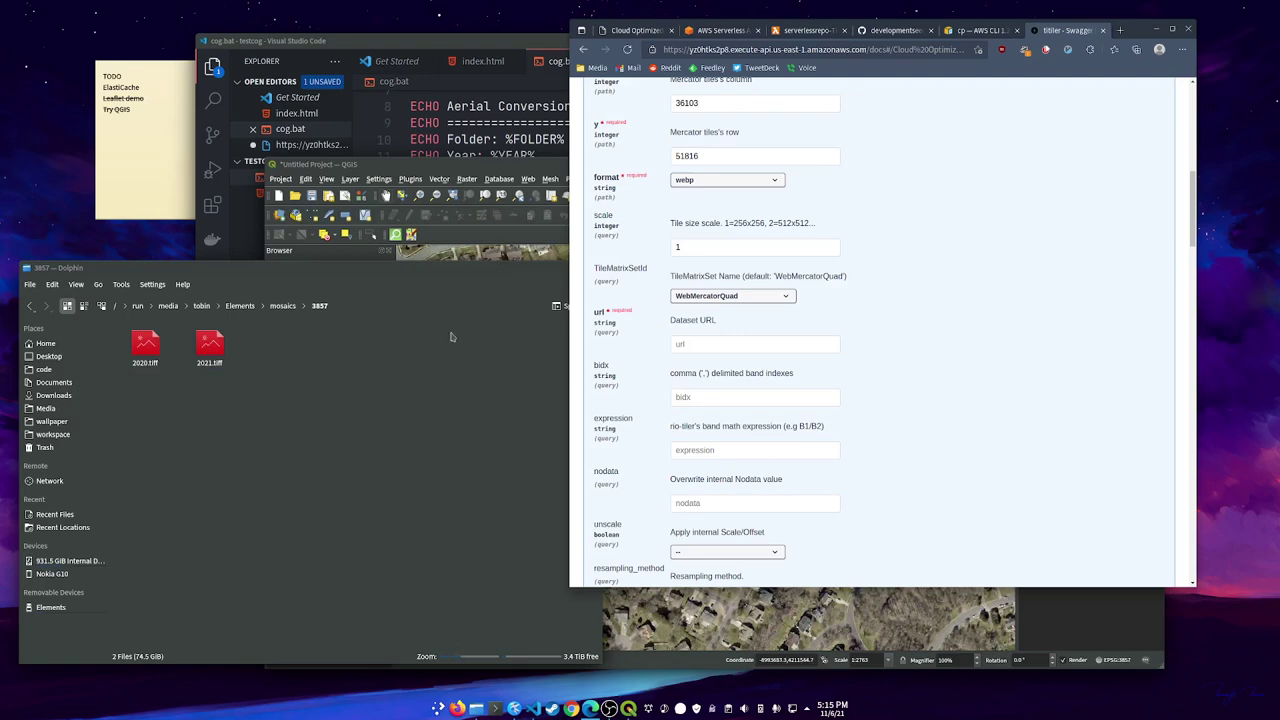
click(418, 40)
click(715, 61)
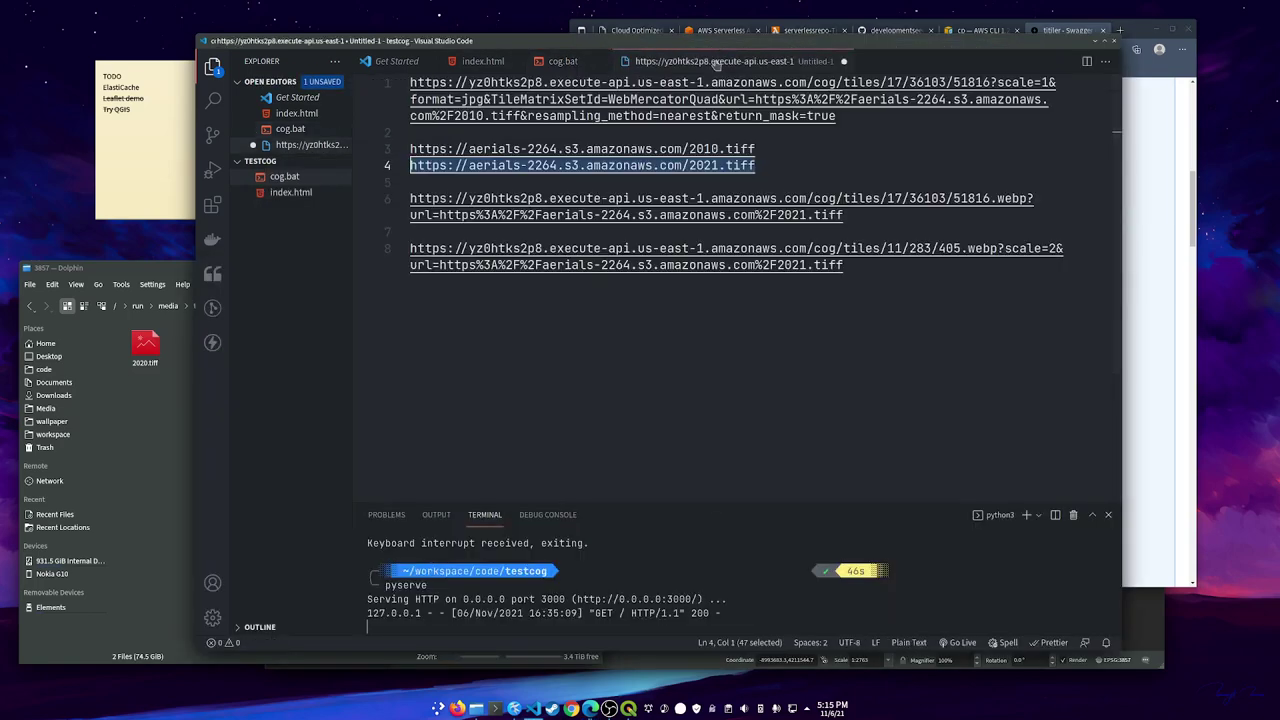
drag(773, 164, 405, 167)
key(ctrl+c)
click(1186, 78)
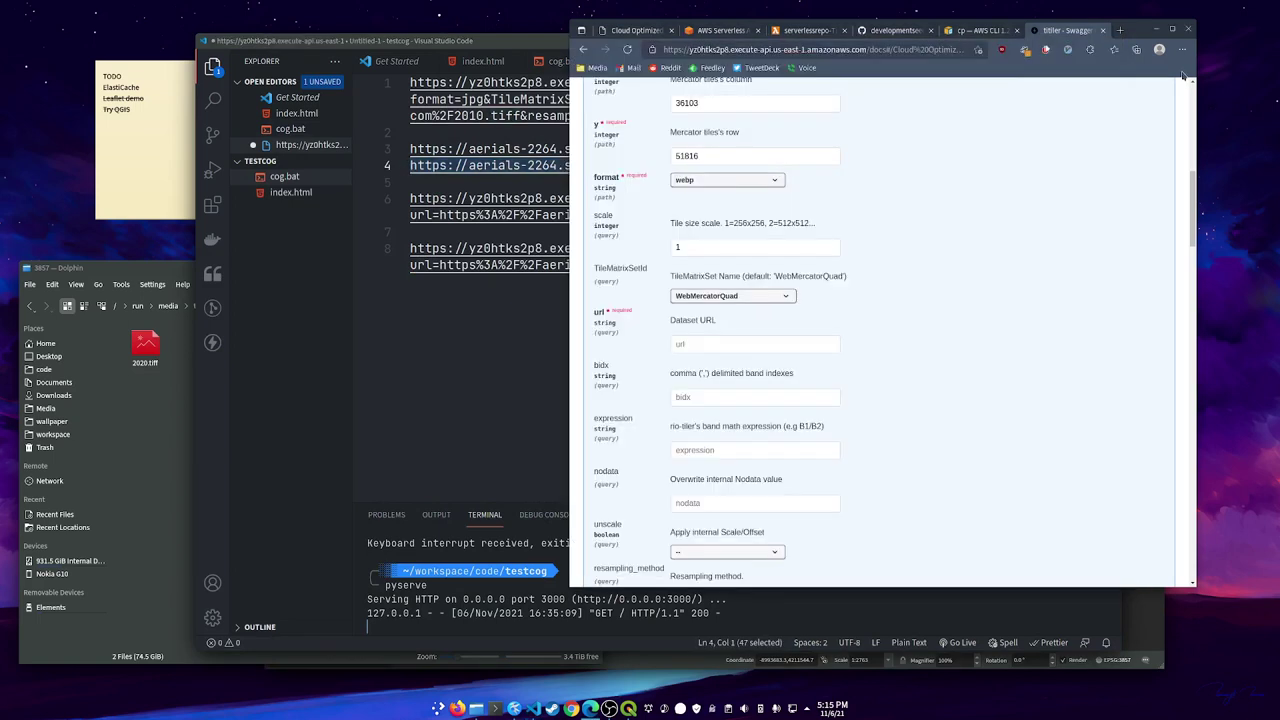
click(725, 343)
key(ctrl+v)
key(Home)
scroll(881, 331, down, 10)
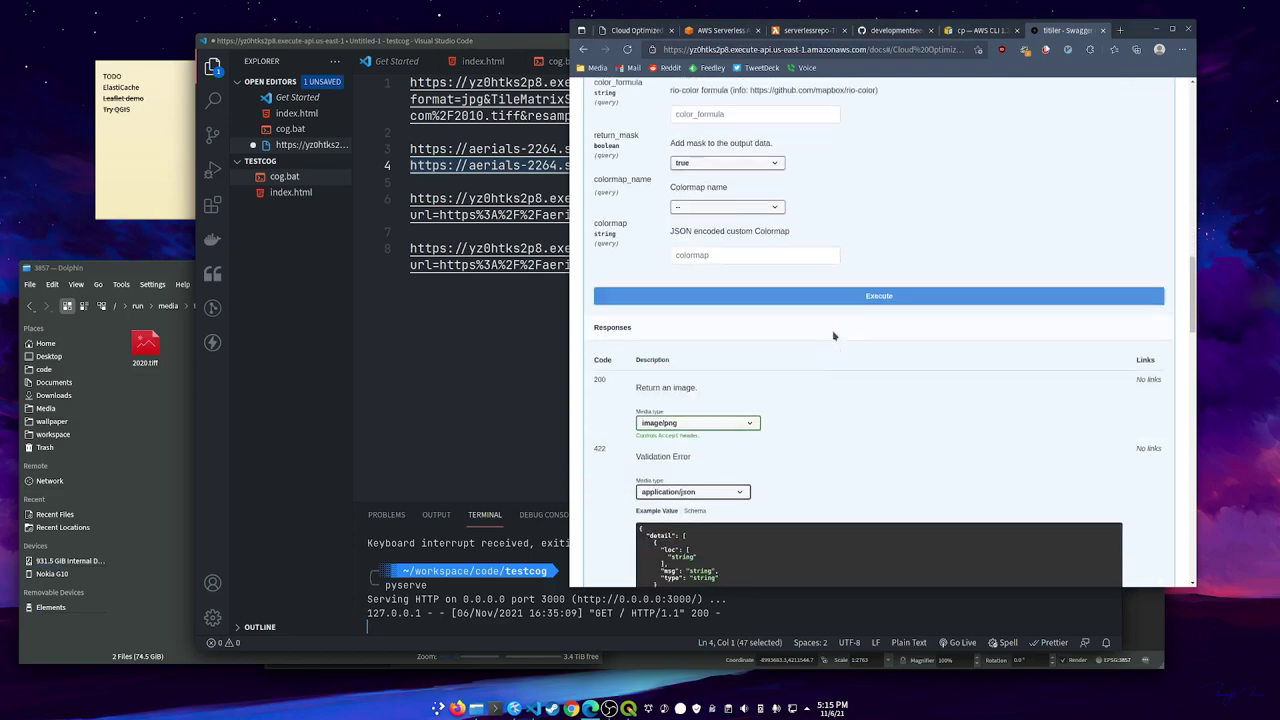
scroll(822, 385, down, 1)
Execute the tile request as image/webp and select the returned Request URL
click(693, 345)
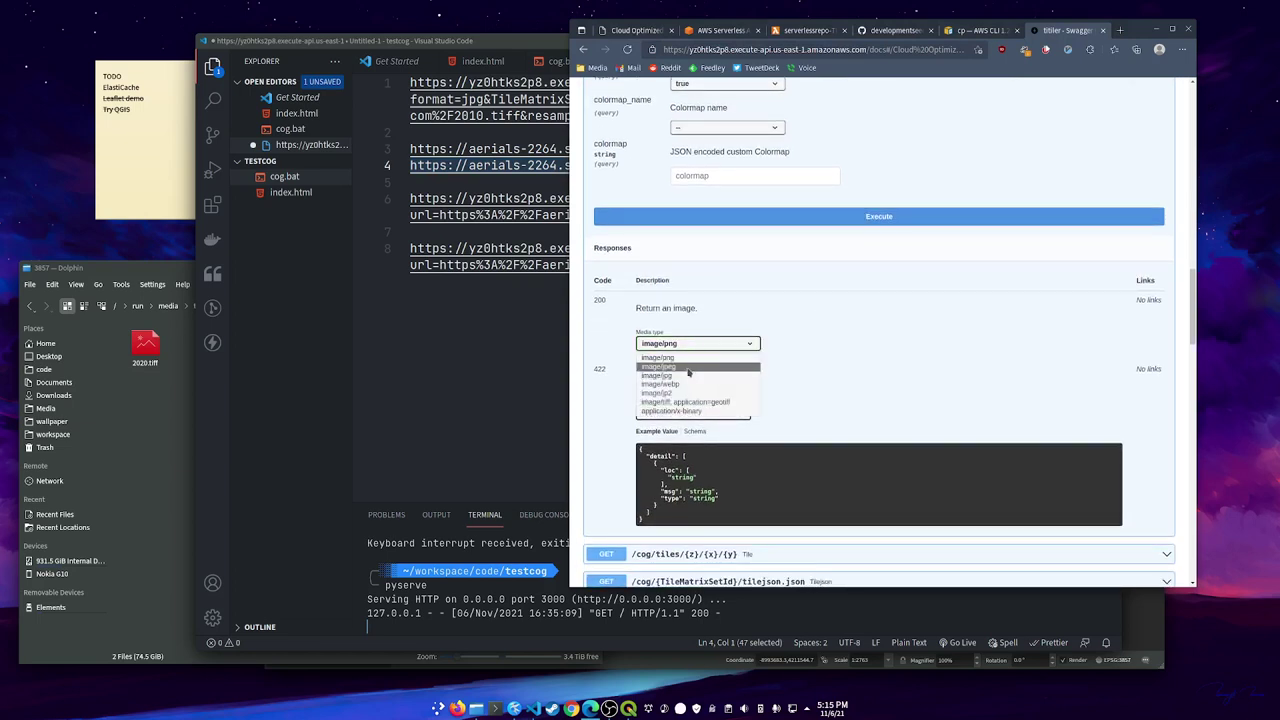
click(691, 384)
click(874, 216)
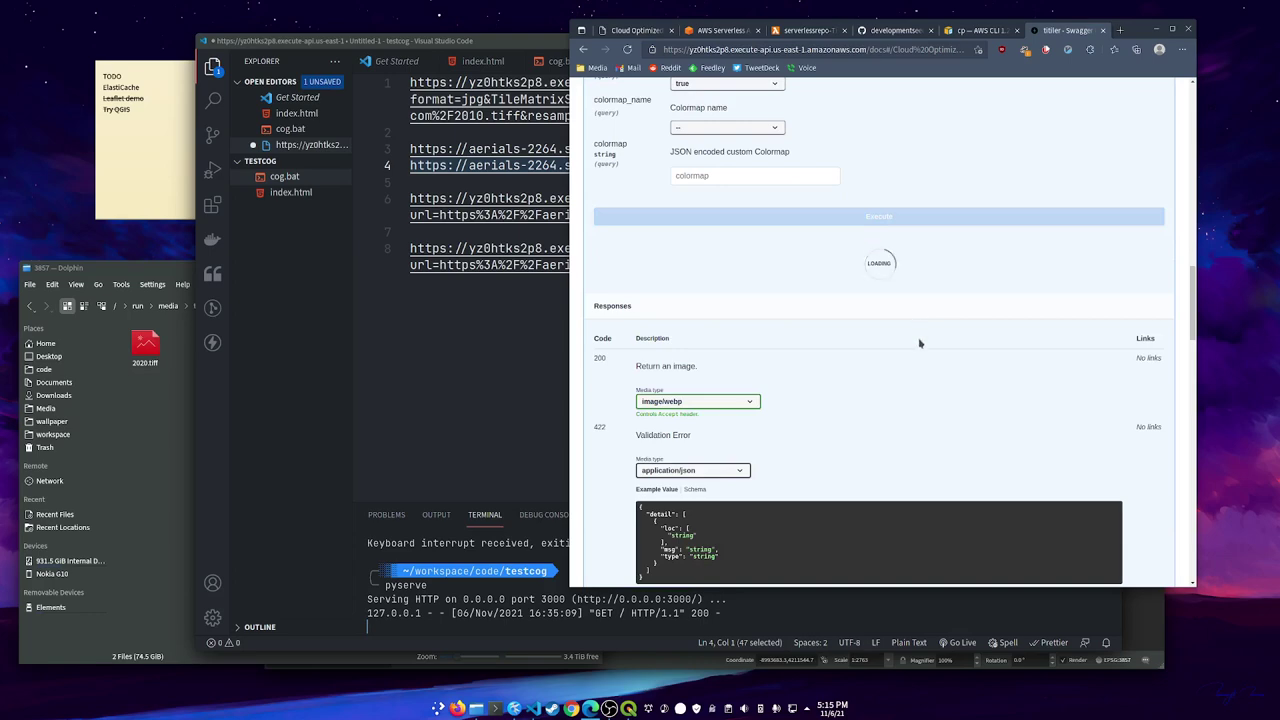
scroll(826, 458, down, 1)
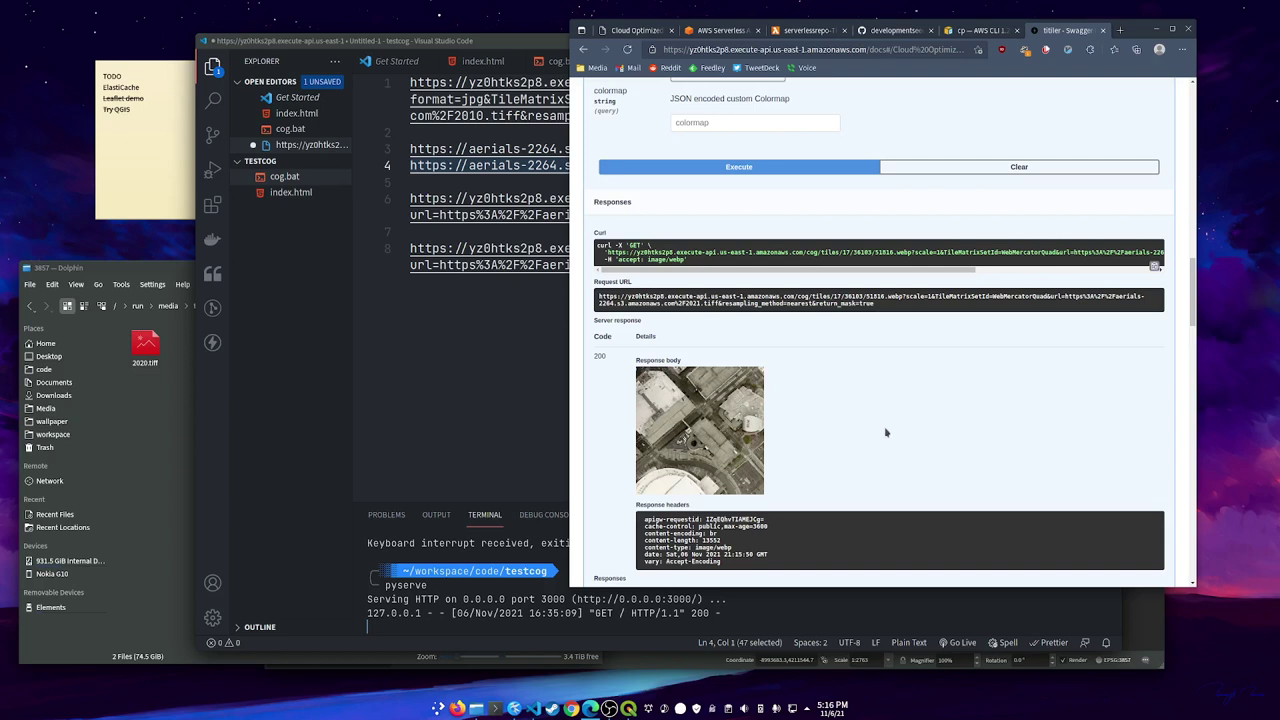
scroll(943, 431, down, 3)
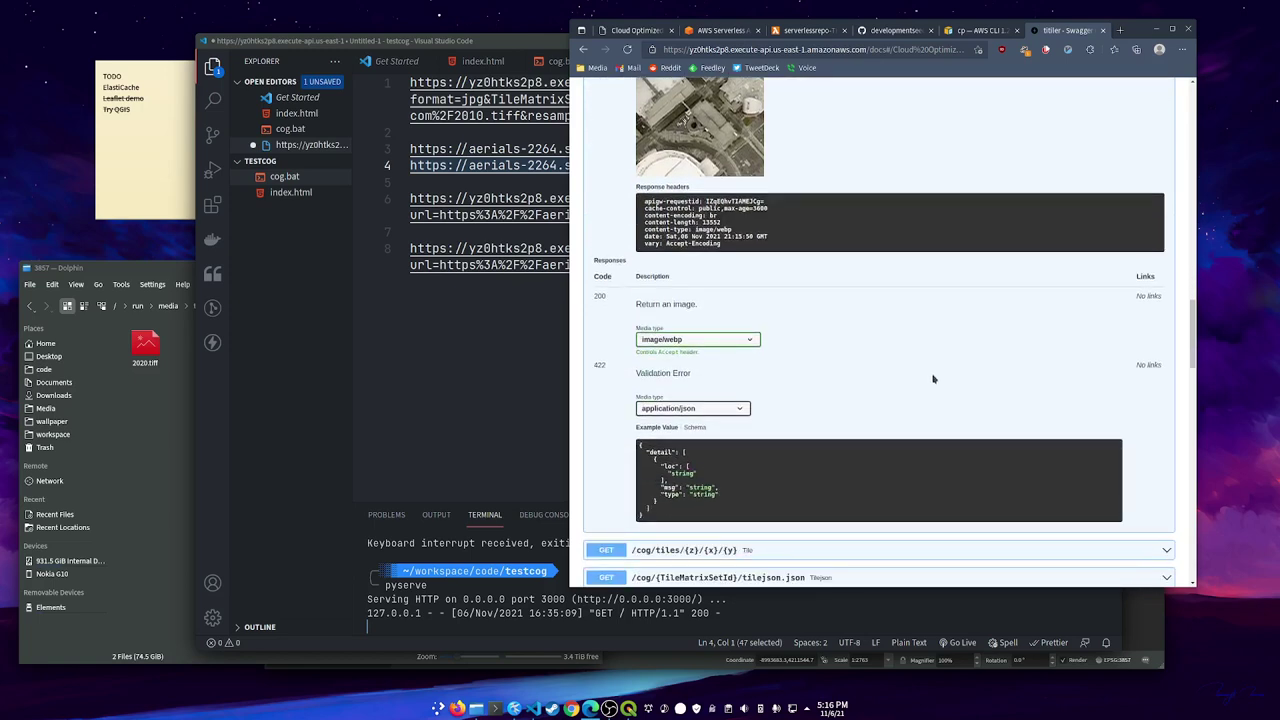
scroll(925, 385, down, 2)
scroll(900, 390, up, 6)
scroll(876, 394, up, 1)
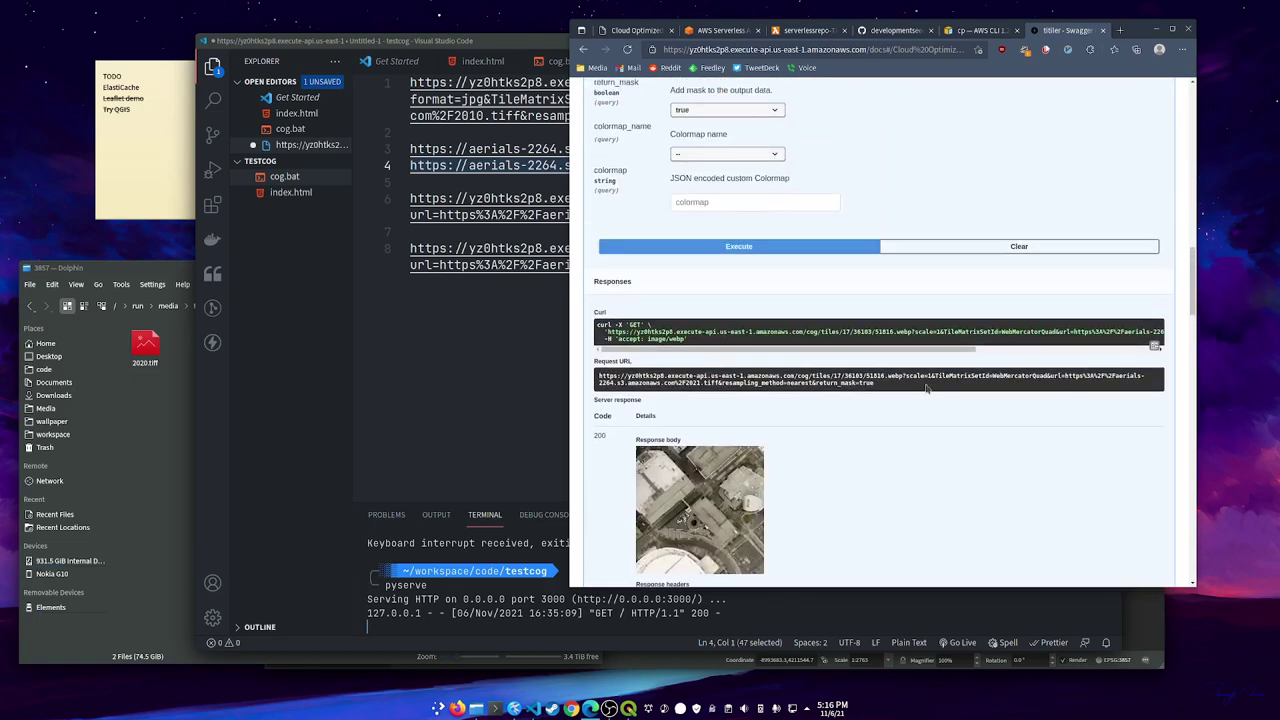
drag(873, 383, 600, 378)
click(908, 419)
In index.html, comment out the CloudFront tileLayer block and uncomment the execute-api block
click(408, 44)
click(389, 67)
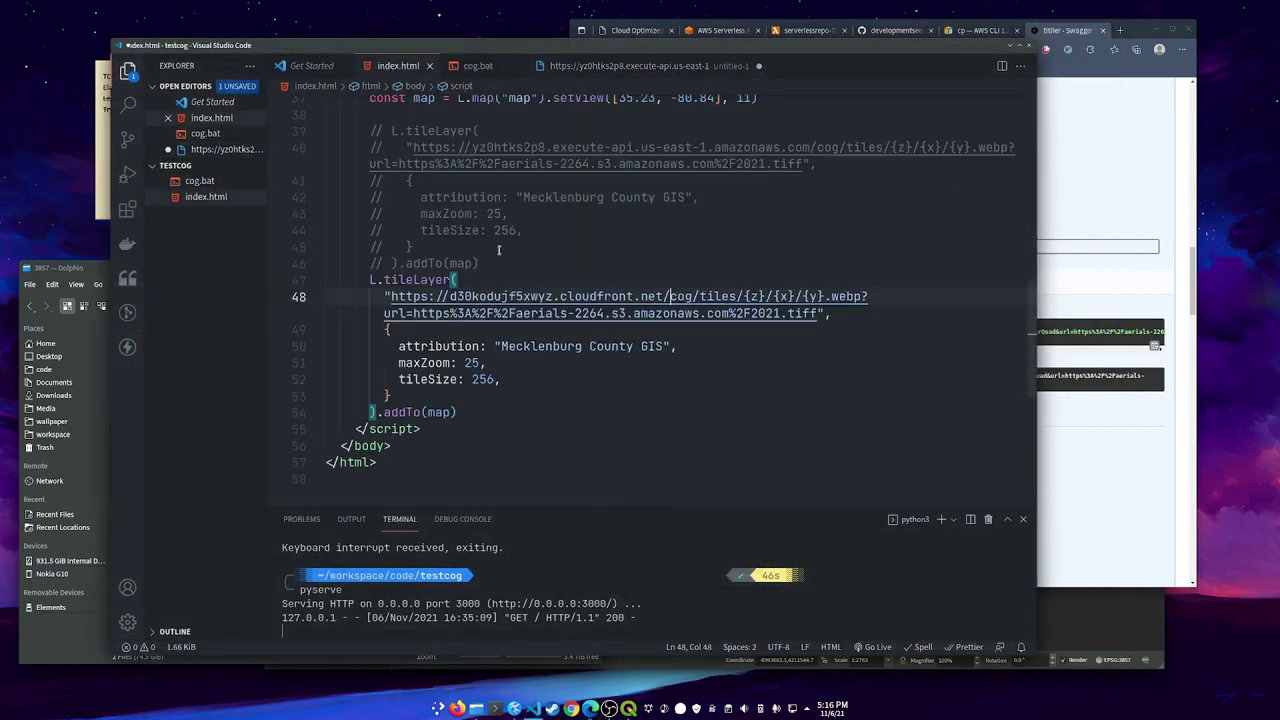
click(655, 386)
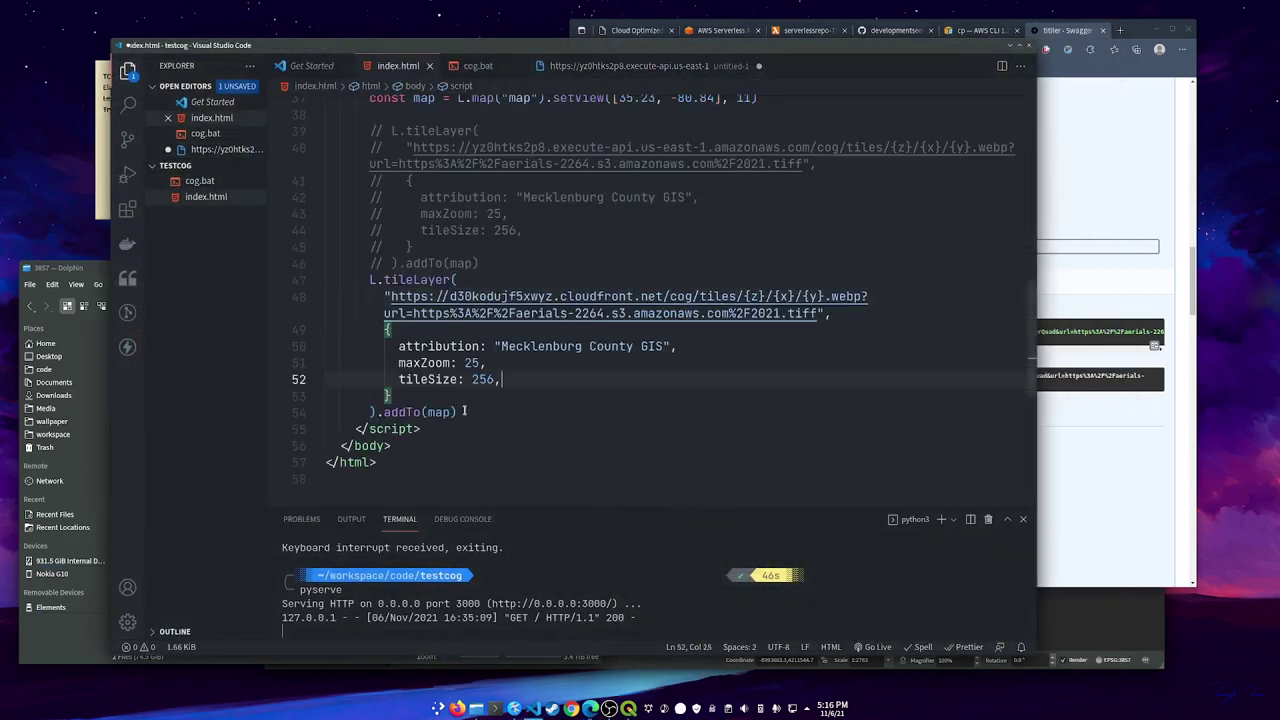
drag(458, 413, 370, 284)
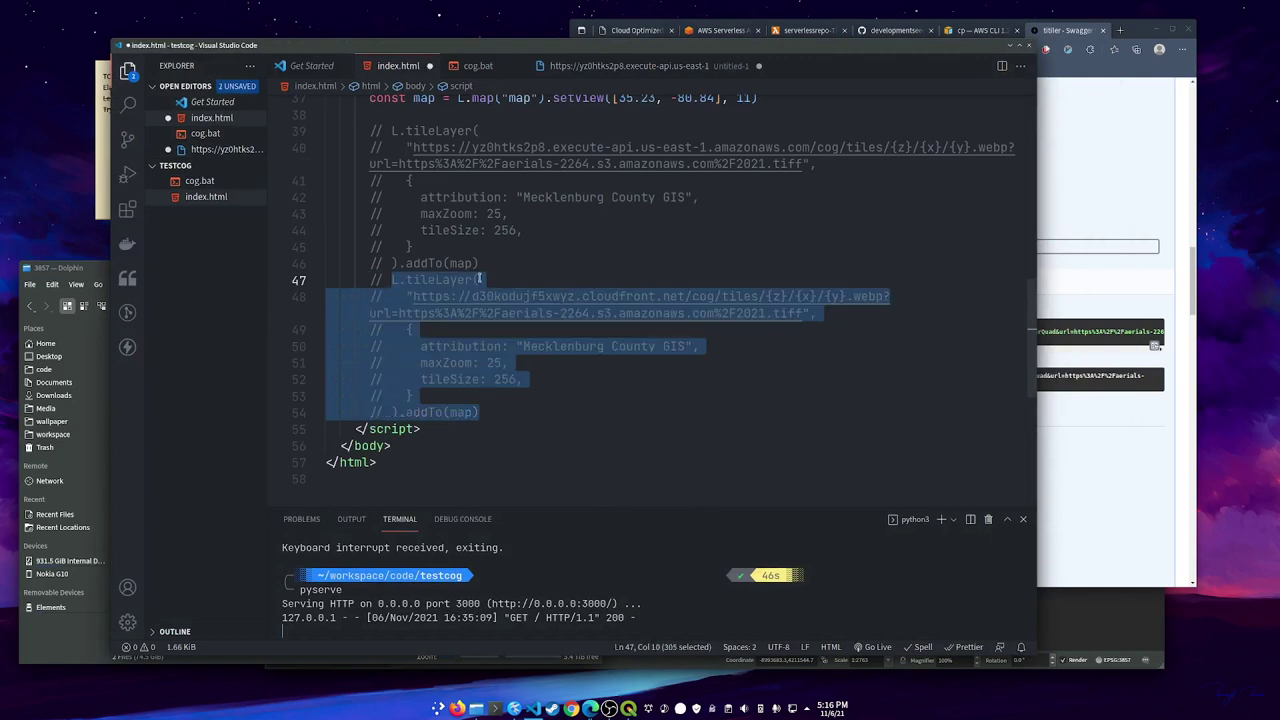
key(ctrl+slash)
click(483, 264)
shift+click(390, 131)
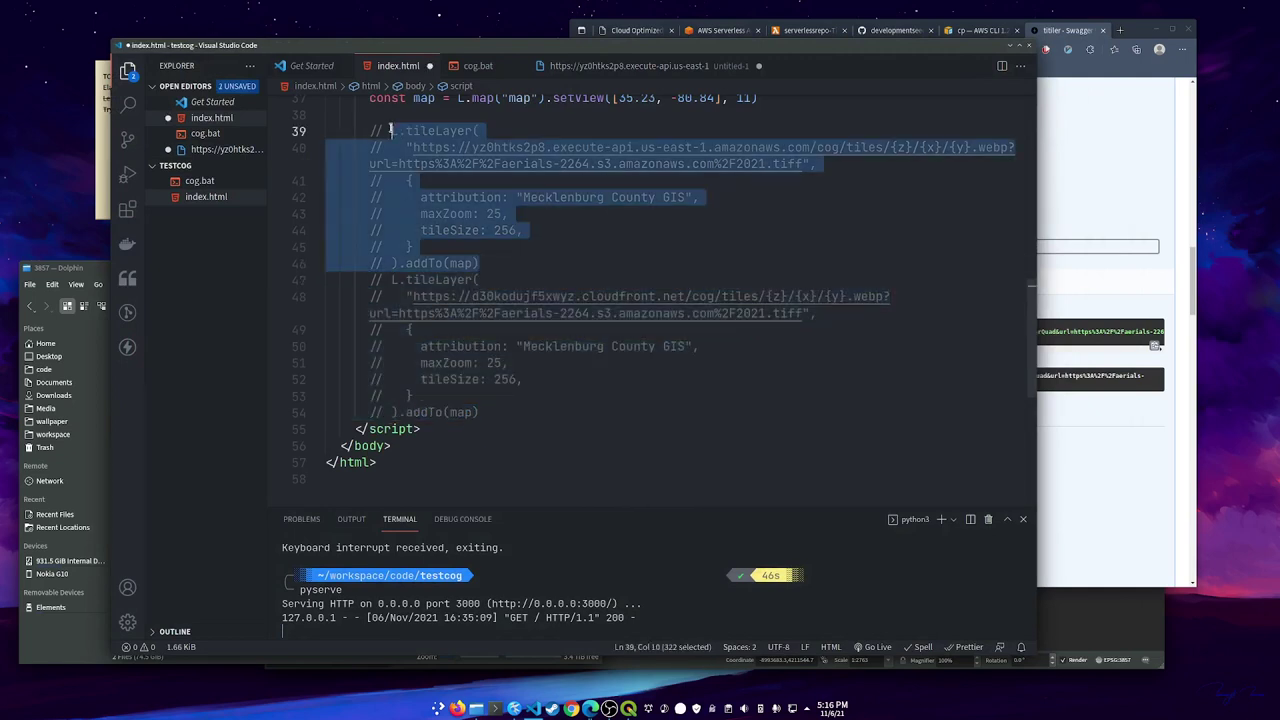
key(ctrl+slash)
click(763, 183)
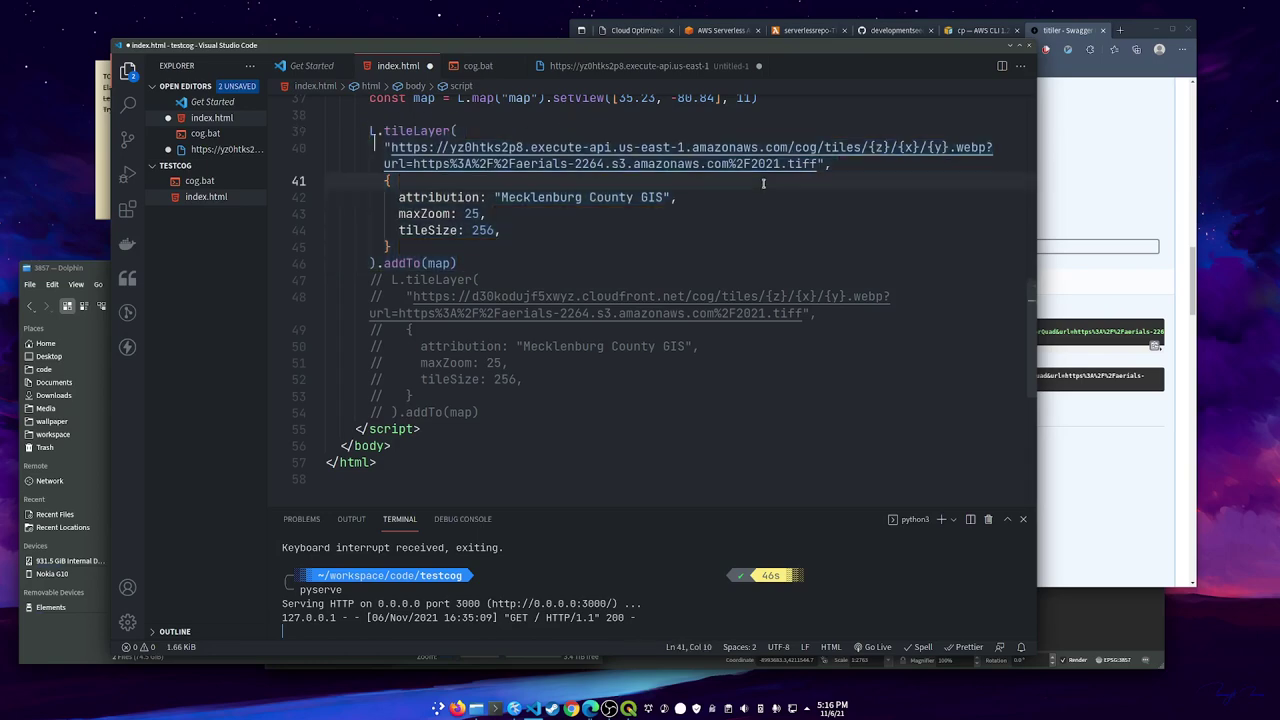
Check the execute-api tile URL, save index.html, and open a new InPrivate Edge window
key(alt+Tab)
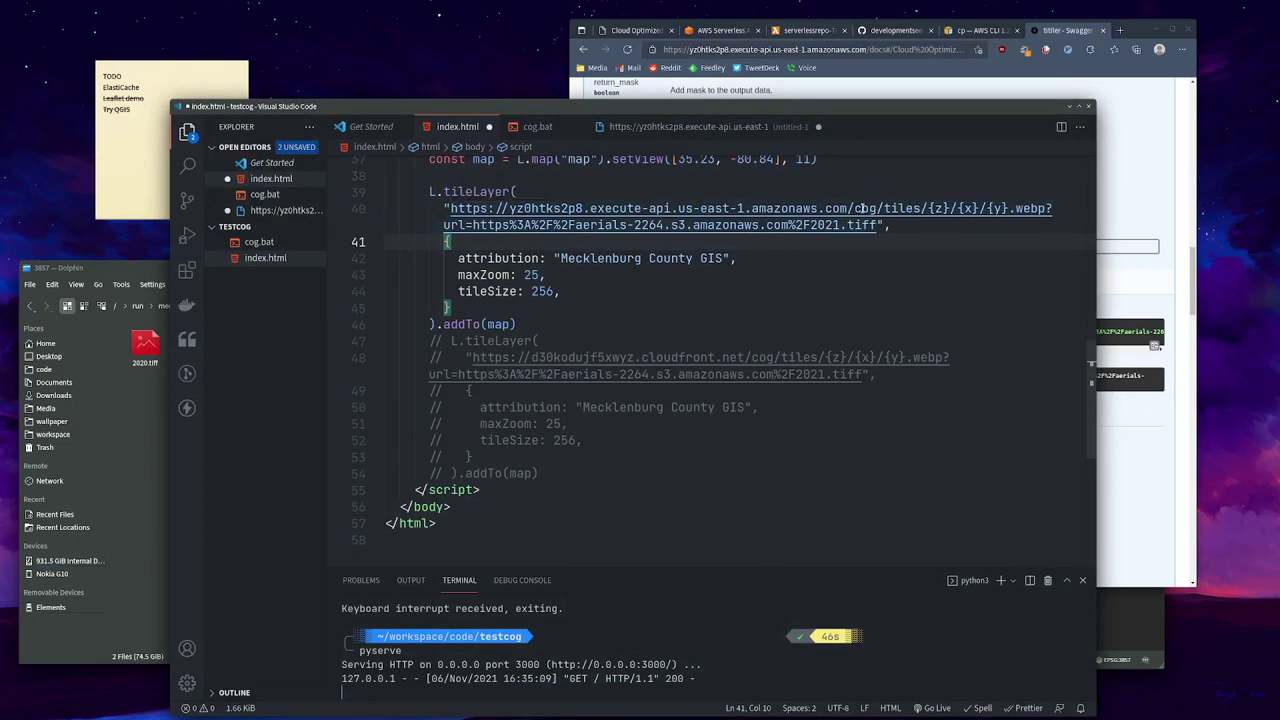
click(908, 208)
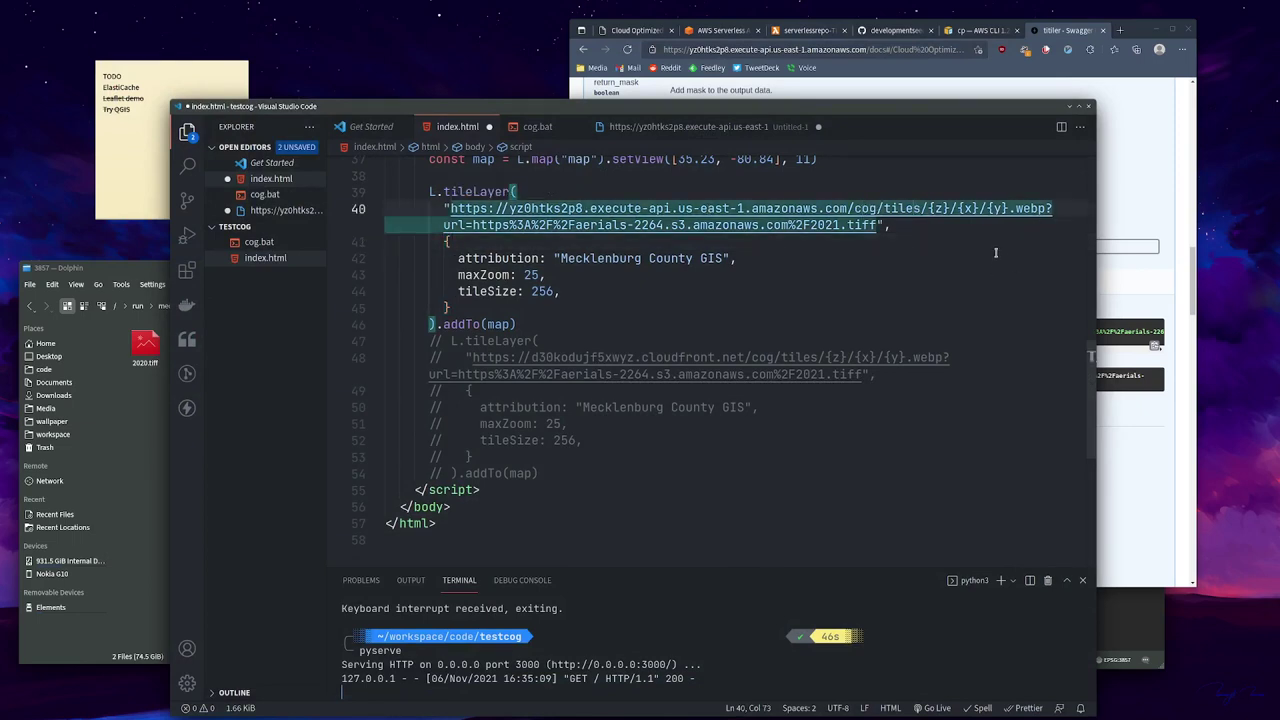
click(761, 274)
key(ctrl+s)
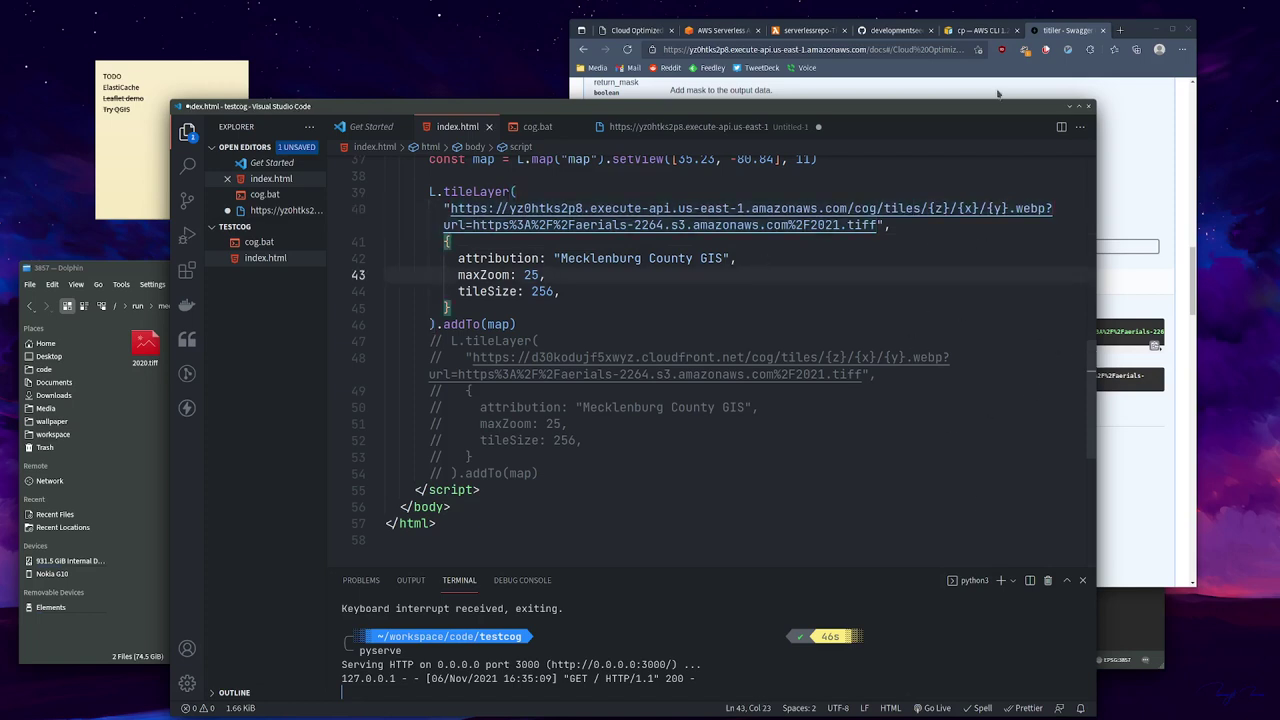
click(1045, 70)
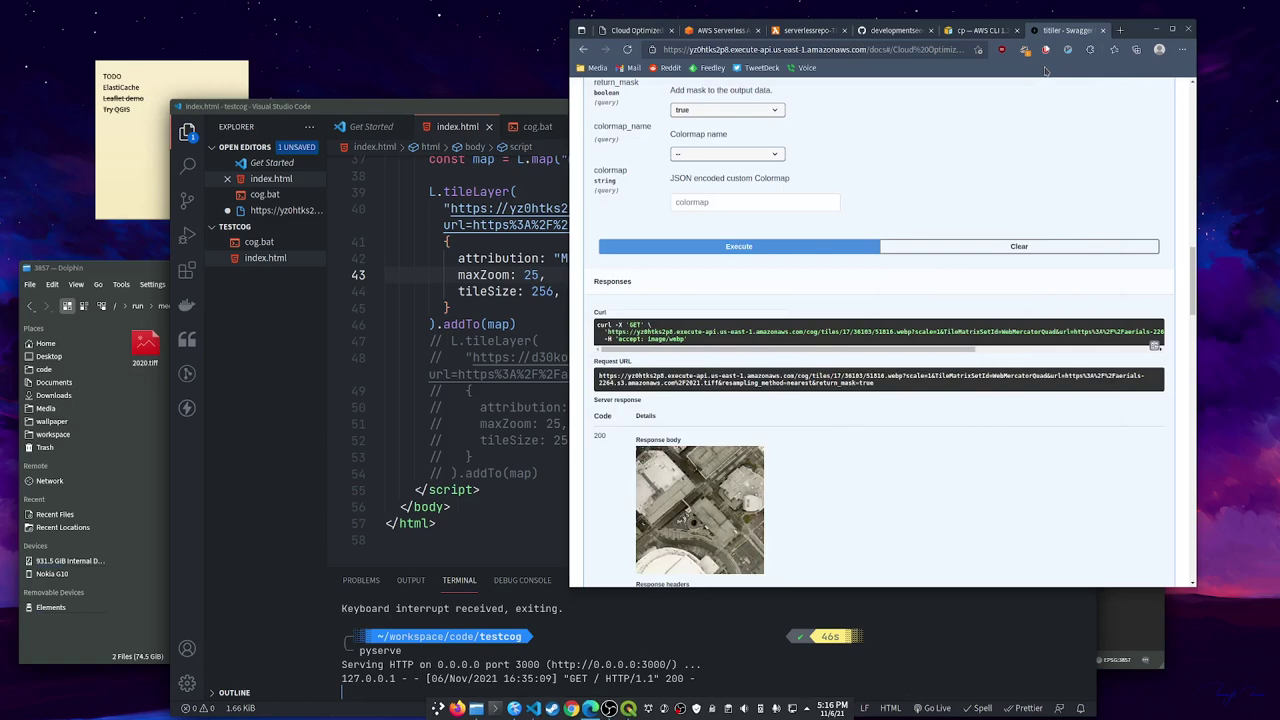
key(ctrl+shift+n)
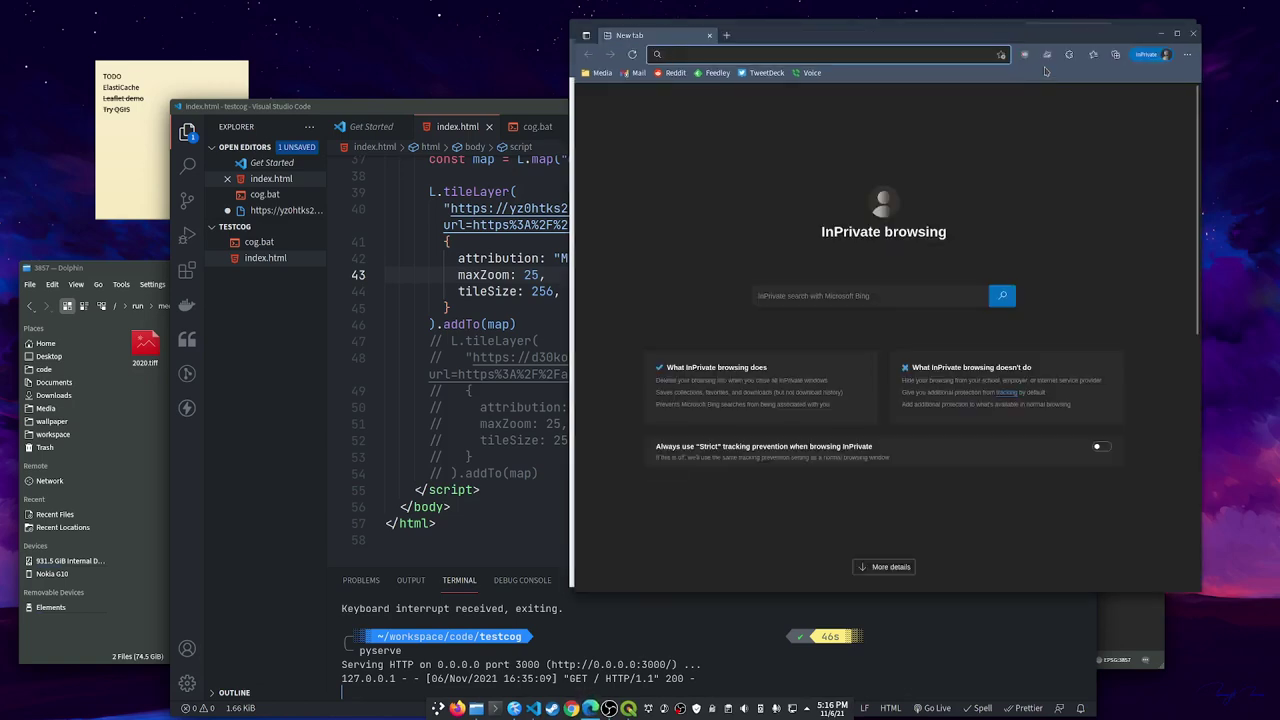
Move the InPrivate window aside and load localhost:3000 in it
drag(931, 36, 971, 58)
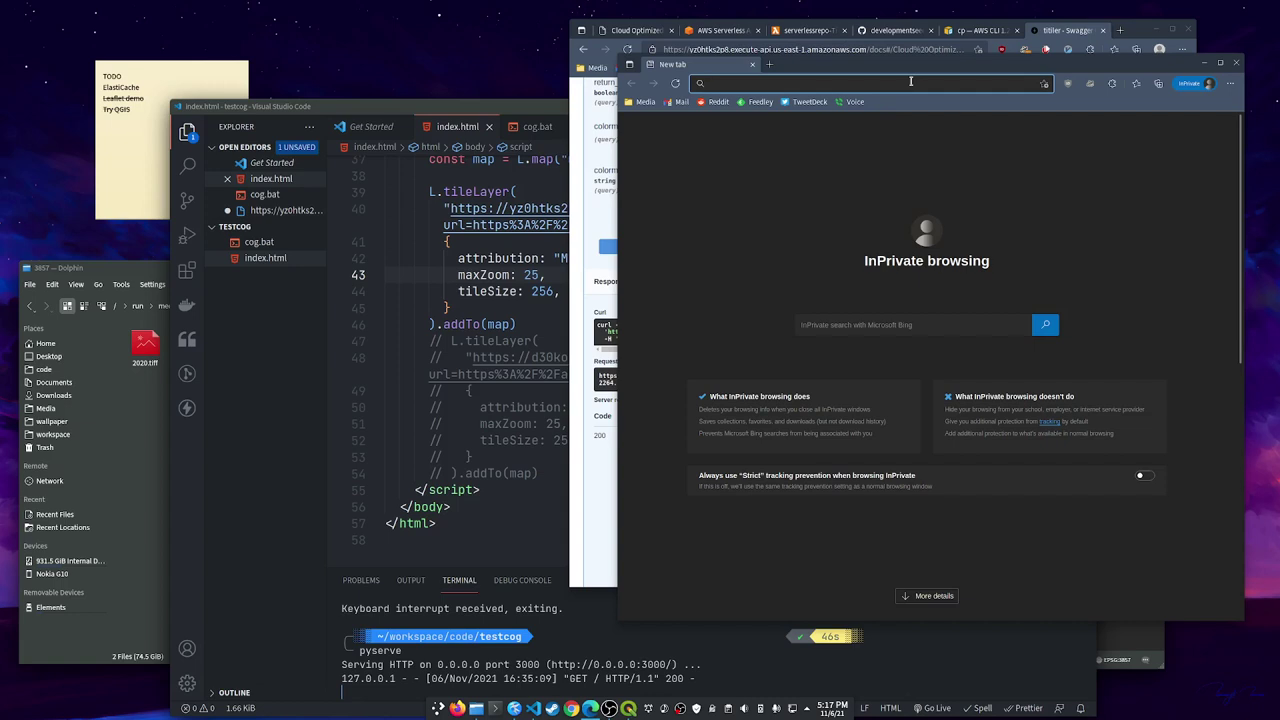
text(localhost:3000)
key(Return)
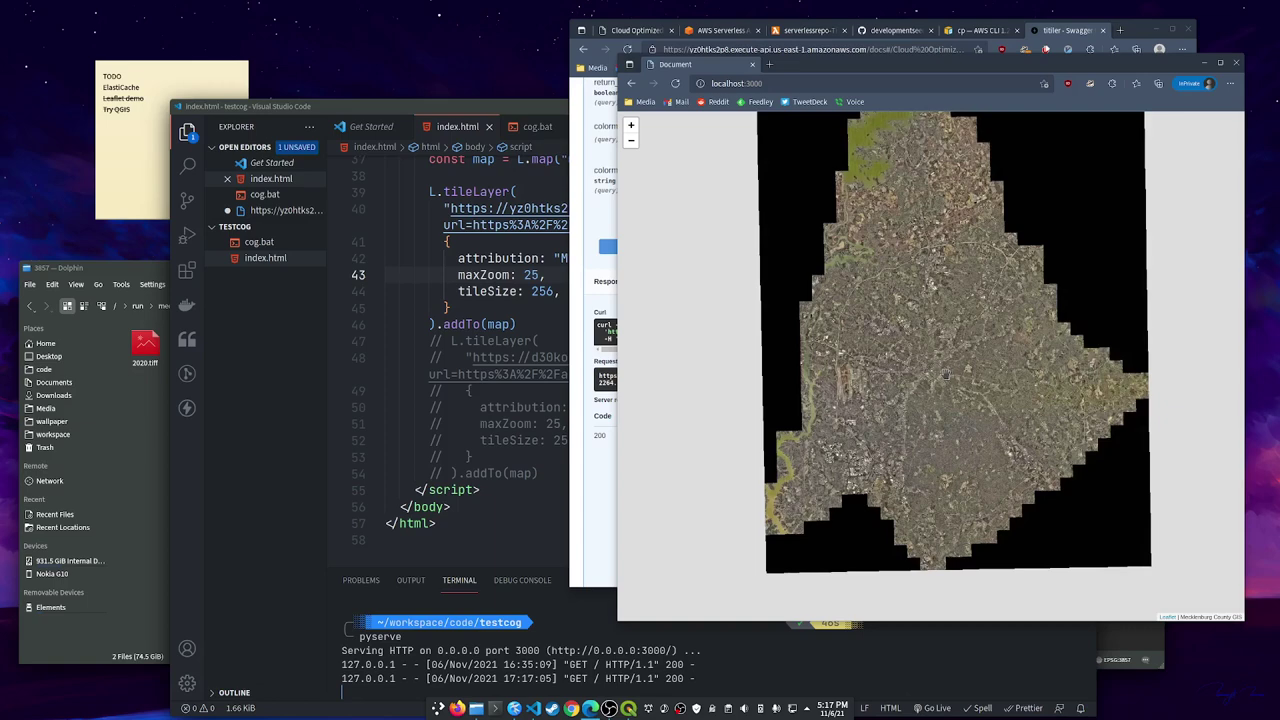
Zoom the map into downtown, then onto the football stadium and ballpark
drag(908, 351, 955, 392)
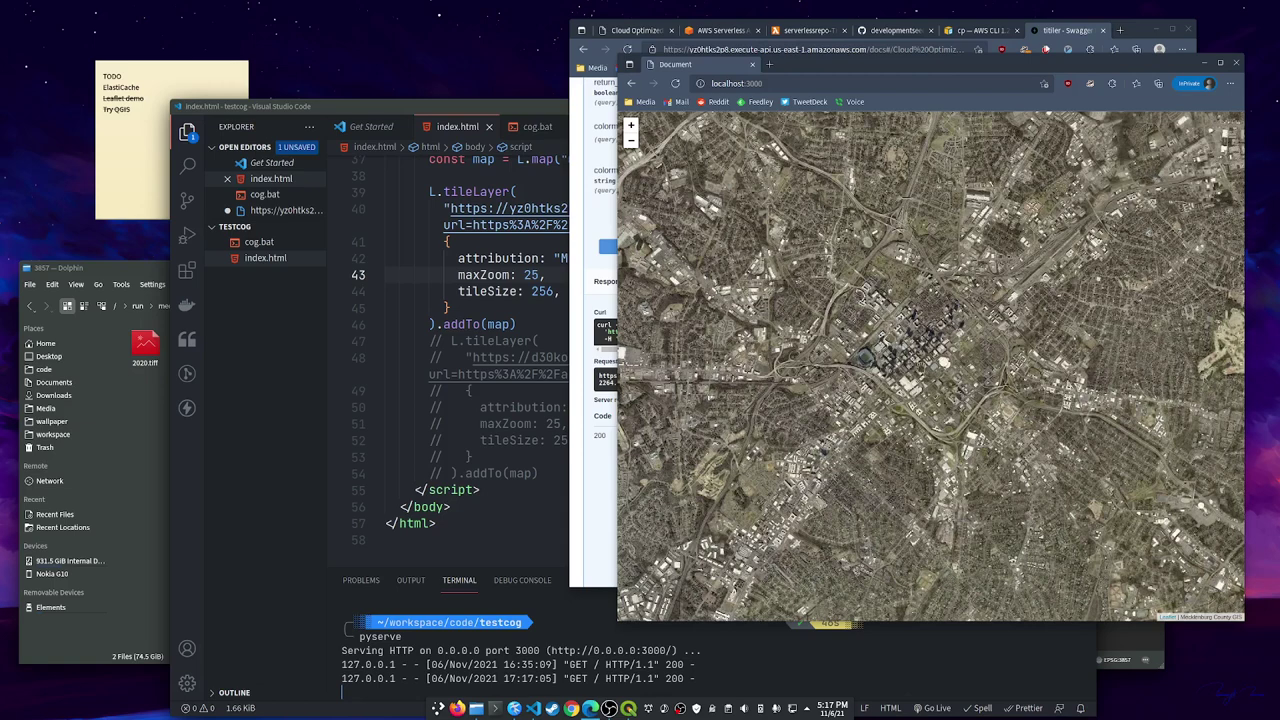
drag(850, 338, 908, 378)
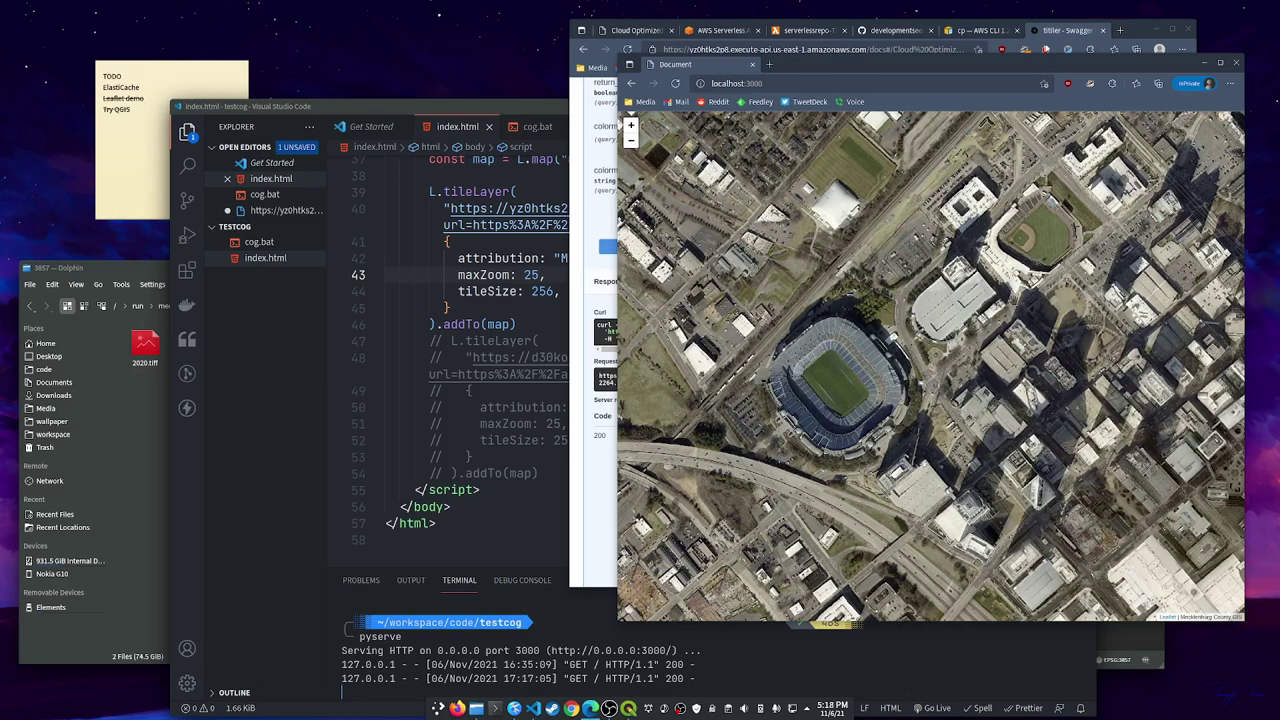
Zoom in close beside the ballpark using a zoom box and the scroll wheel
drag(966, 232, 1048, 298)
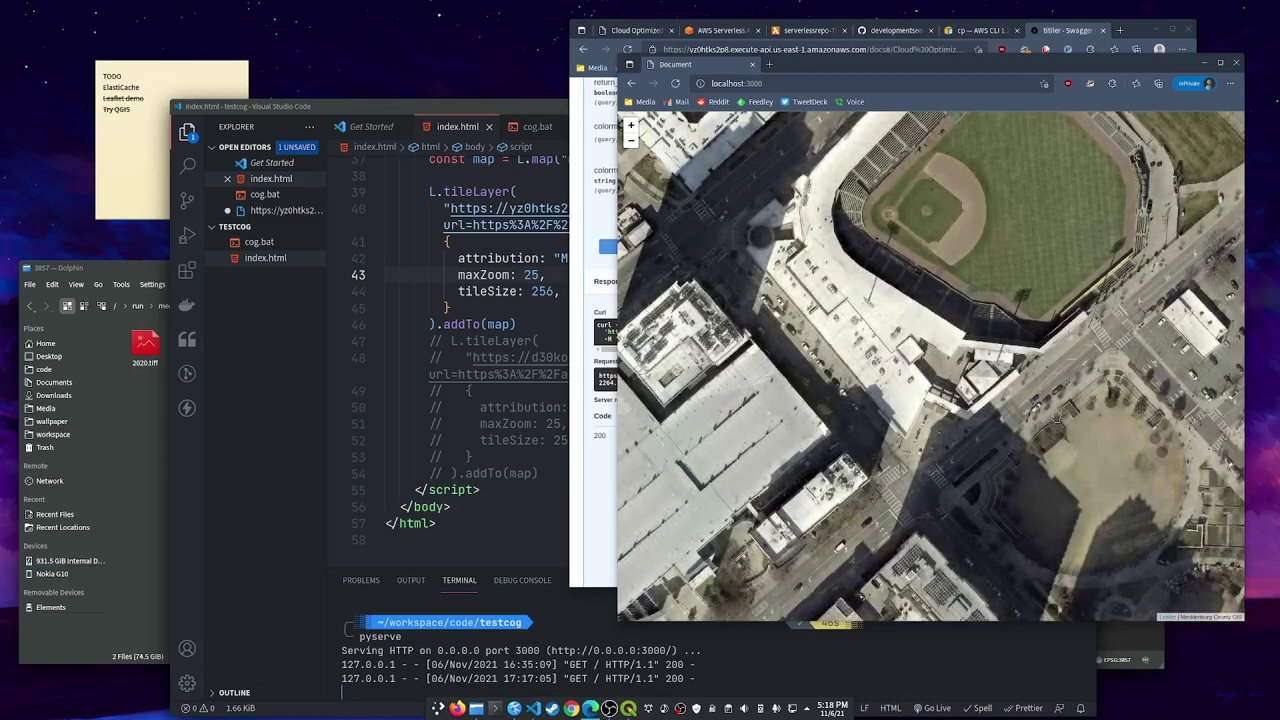
scroll(1050, 415, up, 1)
scroll(1056, 417, up, 1)
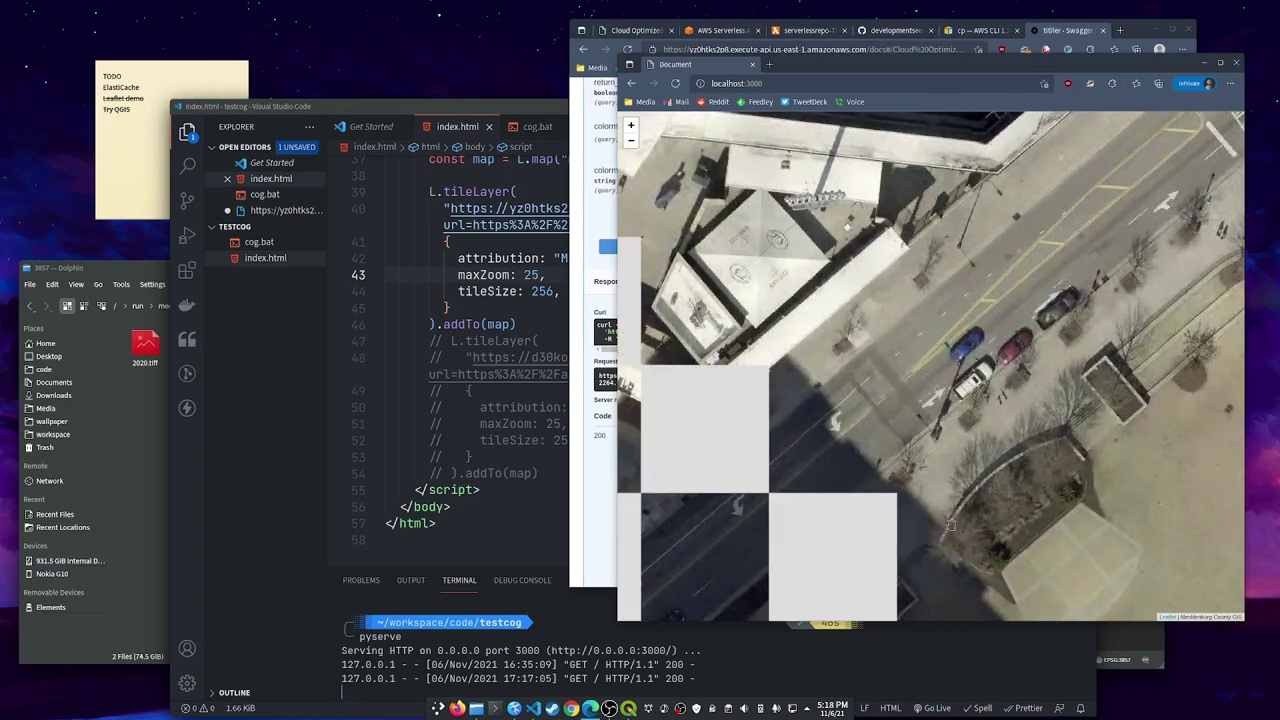
scroll(884, 401, down, 1)
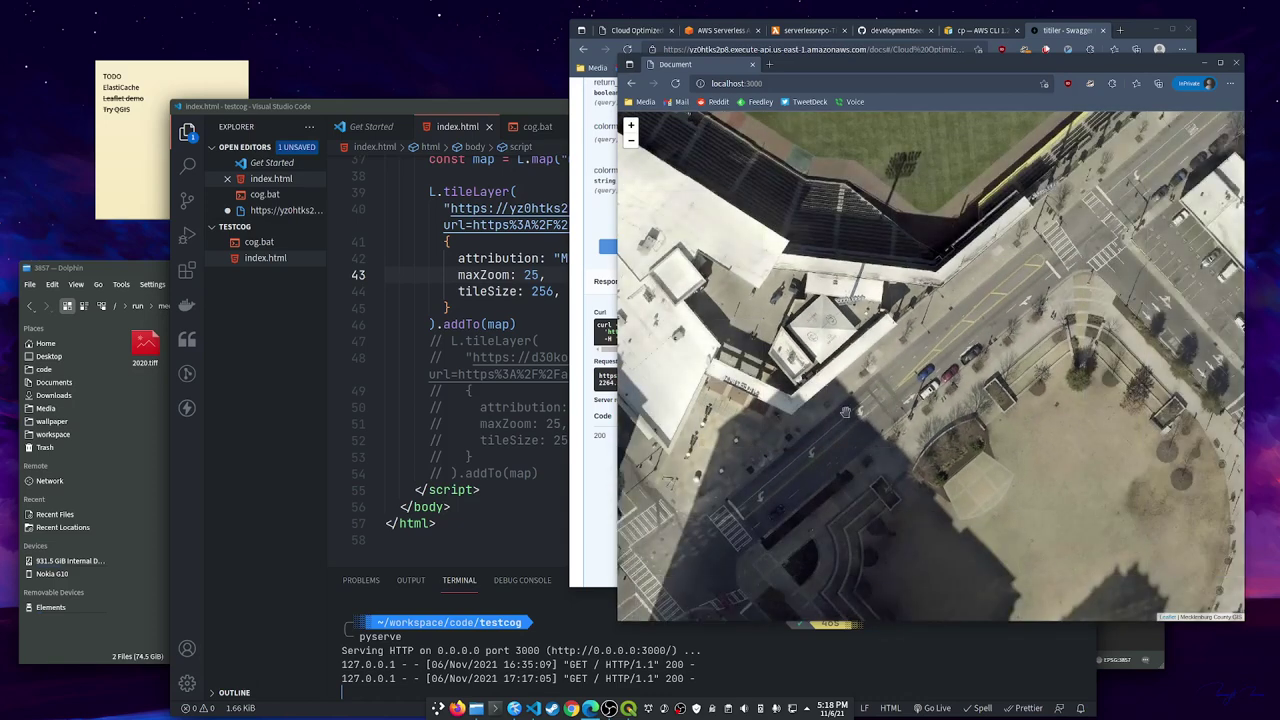
scroll(853, 412, up, 1)
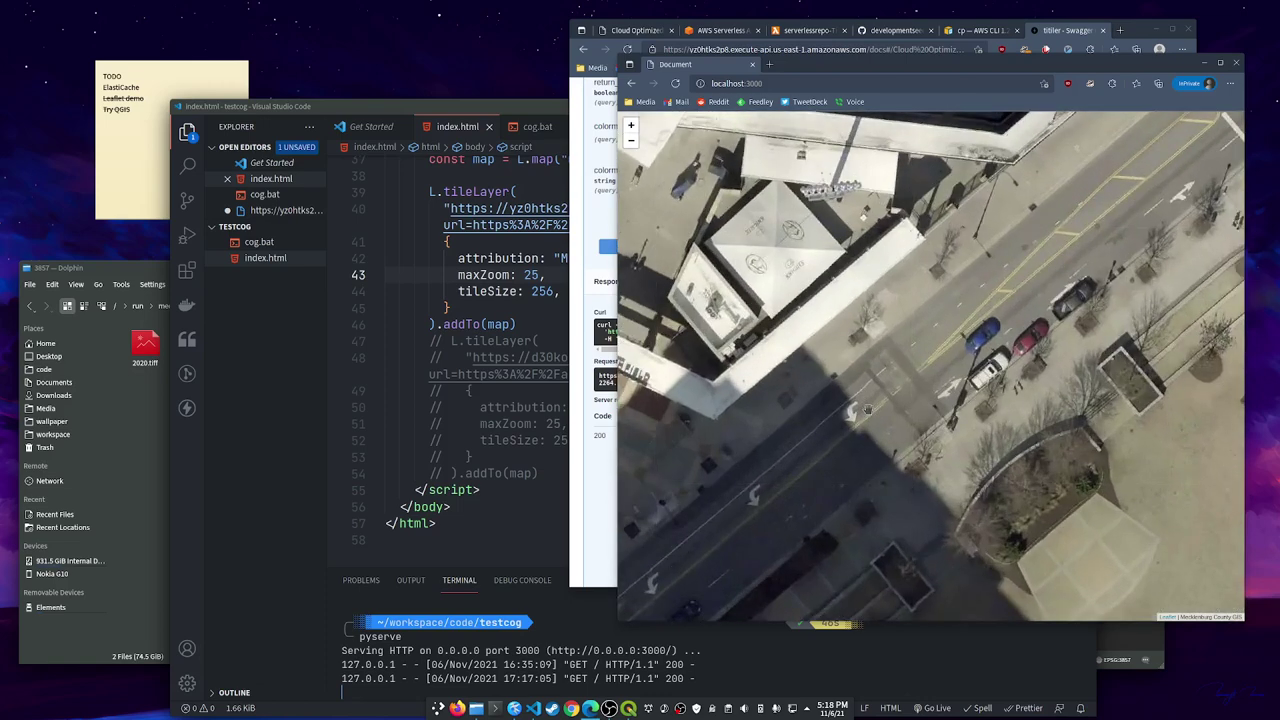
Pan the map around the street, the stadium and the plaza below
drag(1043, 379, 937, 386)
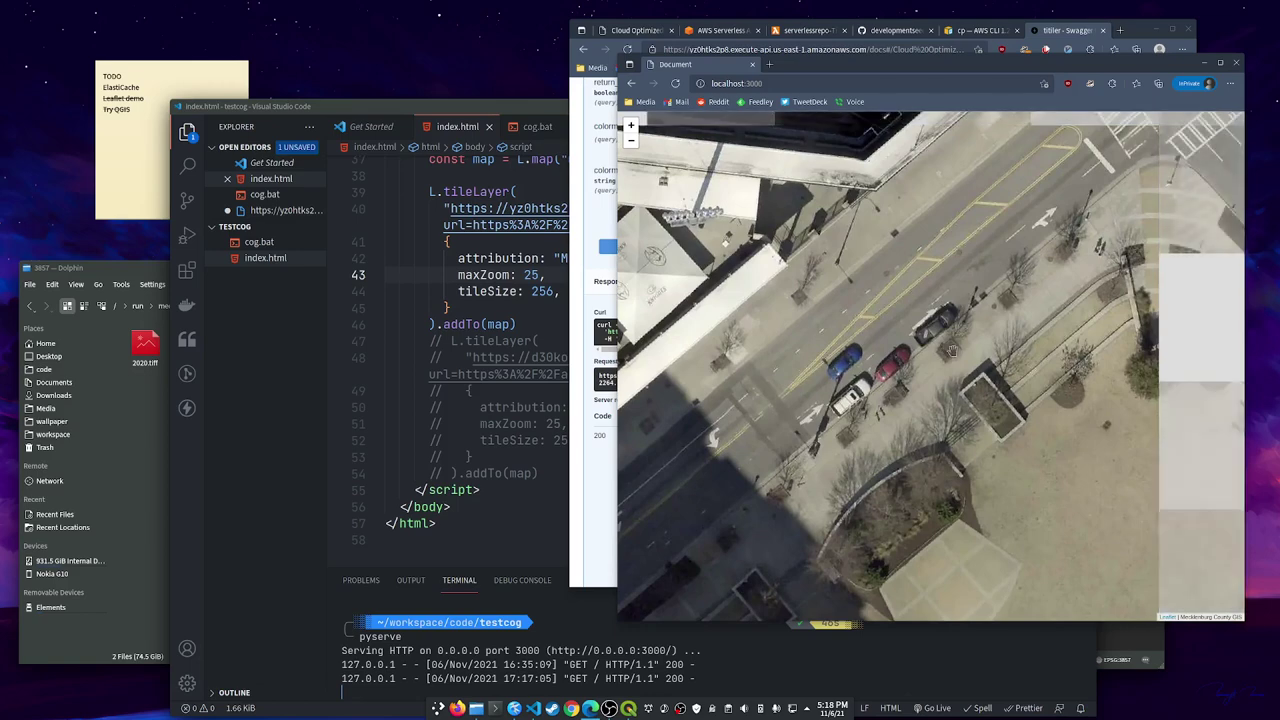
drag(966, 353, 941, 480)
drag(870, 309, 849, 253)
drag(912, 420, 1088, 308)
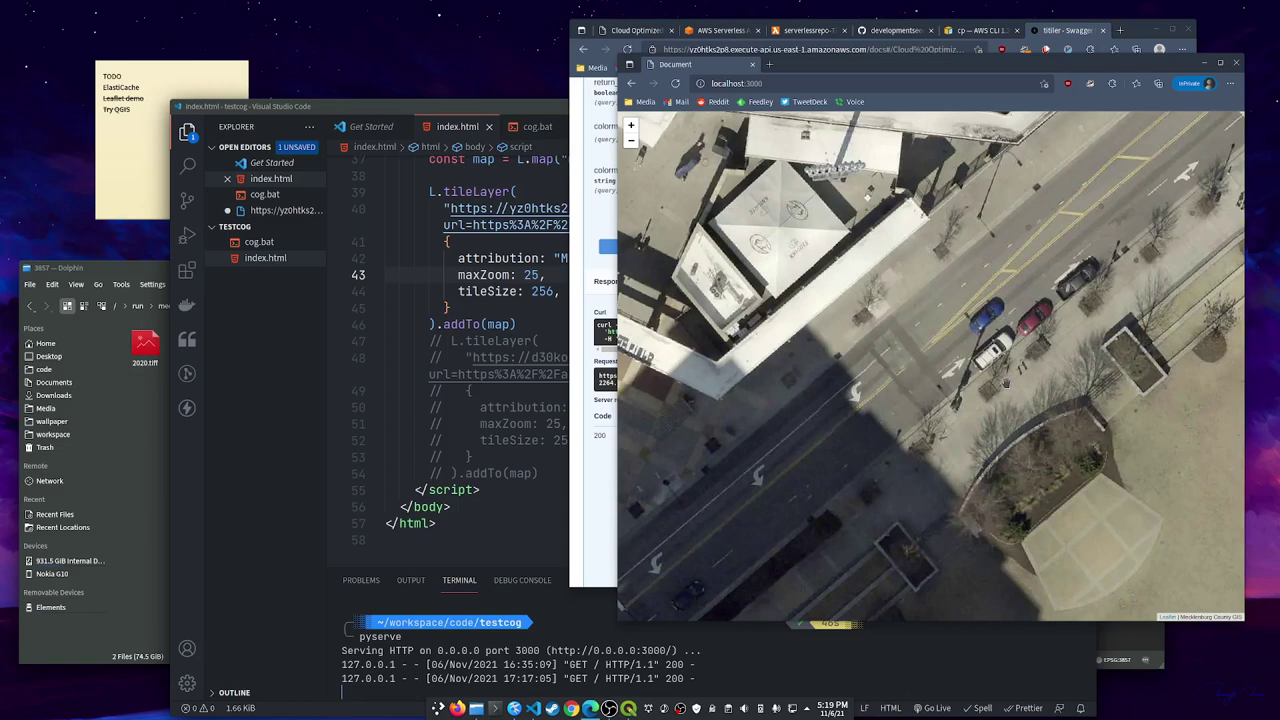
Close the InPrivate map window and go to the AWS console home from the Serverless Application Repository tab
click(1236, 62)
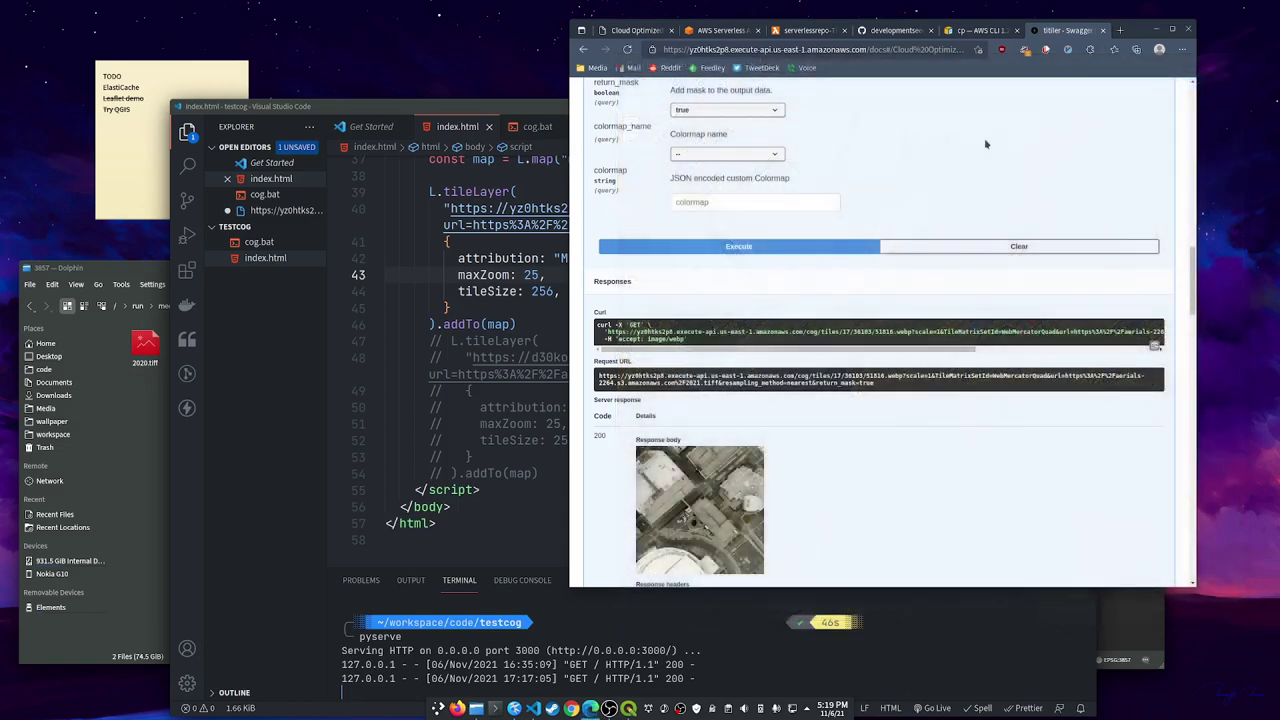
scroll(974, 168, up, 5)
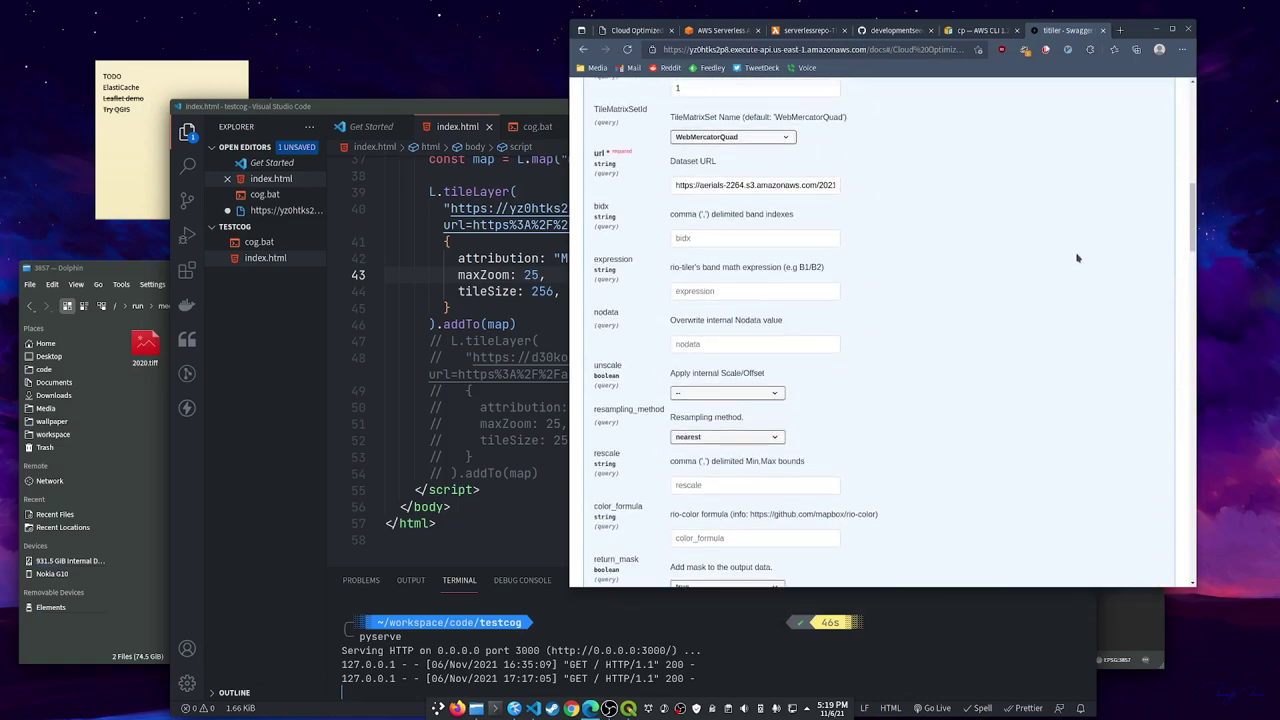
scroll(1079, 256, up, 5)
scroll(1196, 148, up, 3)
scroll(1196, 148, up, 3)
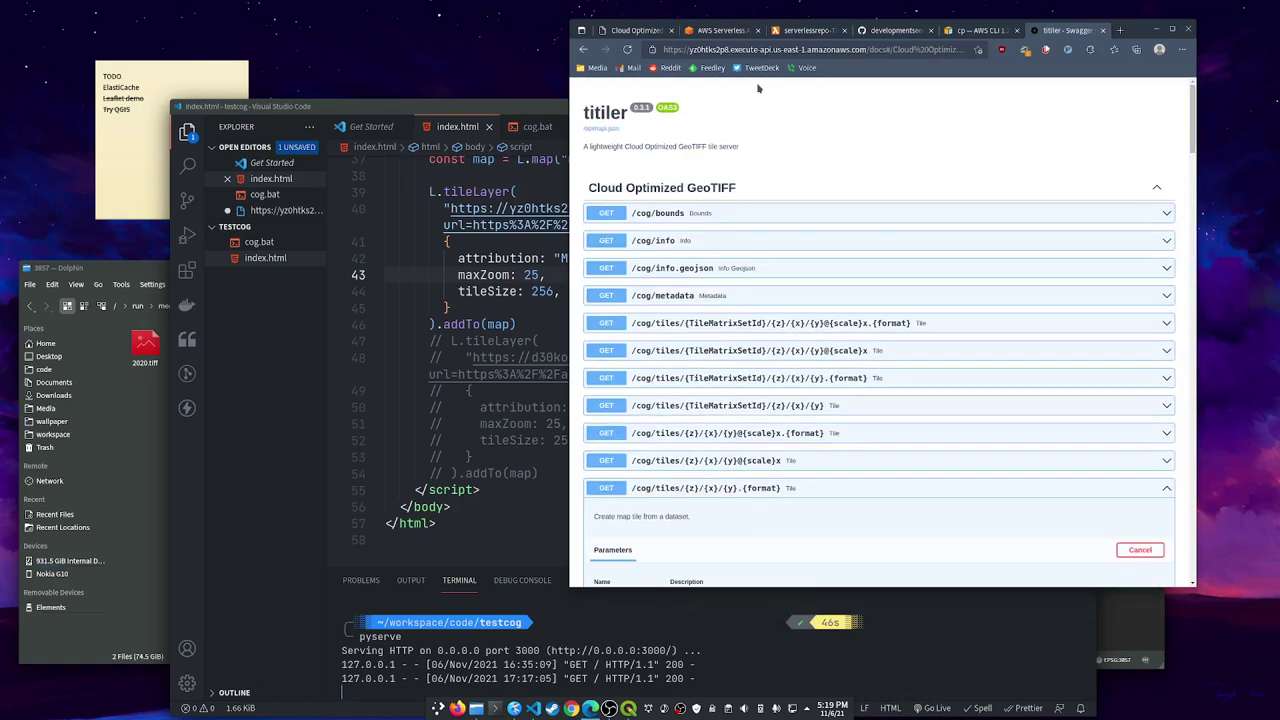
click(712, 34)
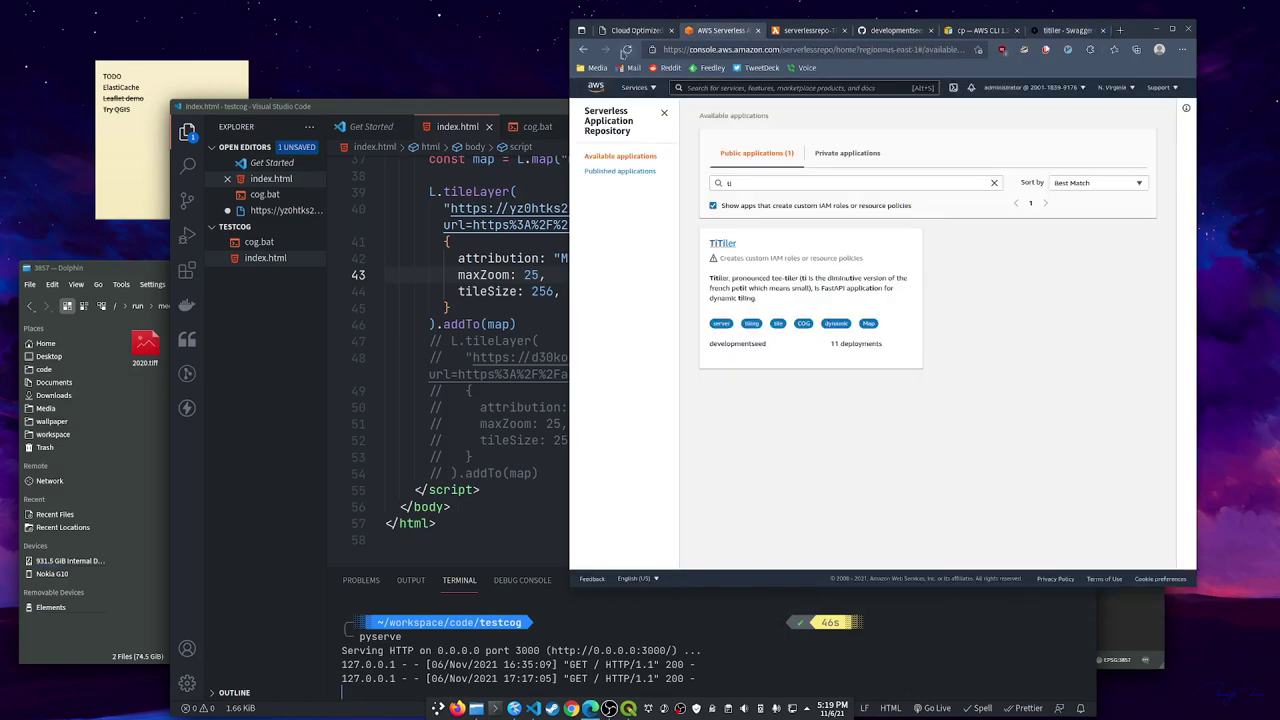
click(596, 88)
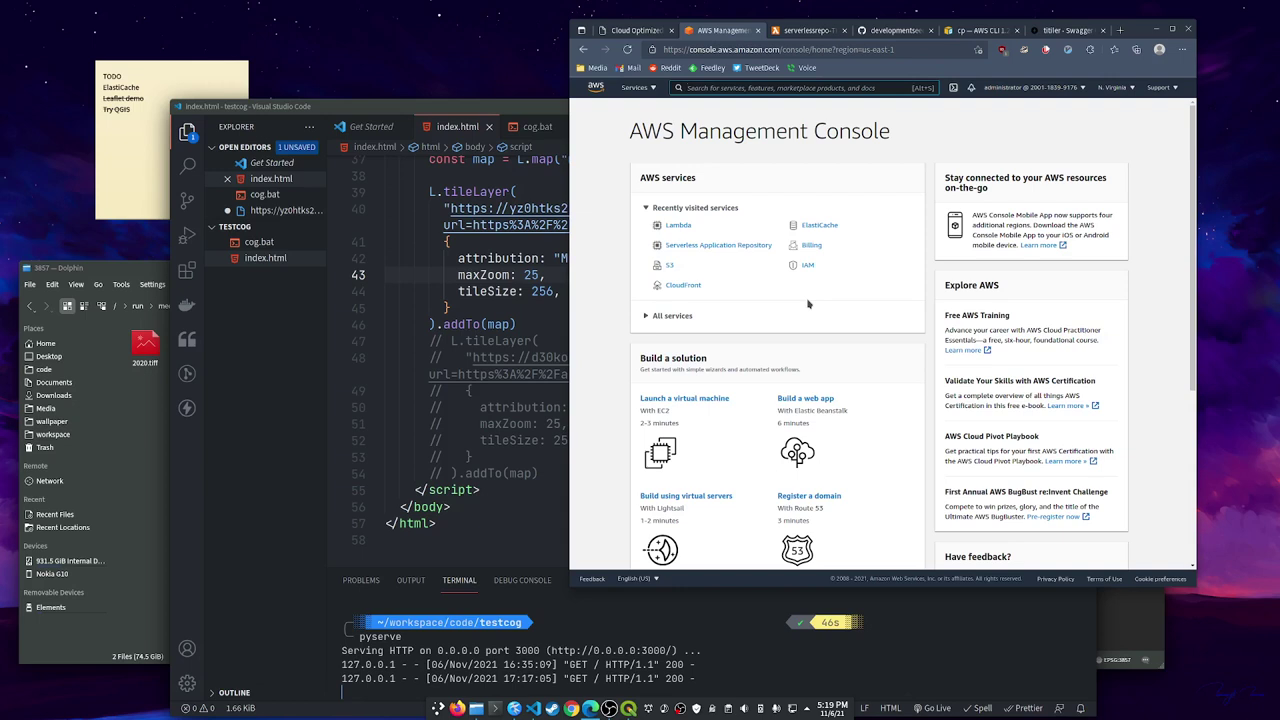
Open the CloudFront console, start a new distribution, and look at the origin domain choices
click(684, 285)
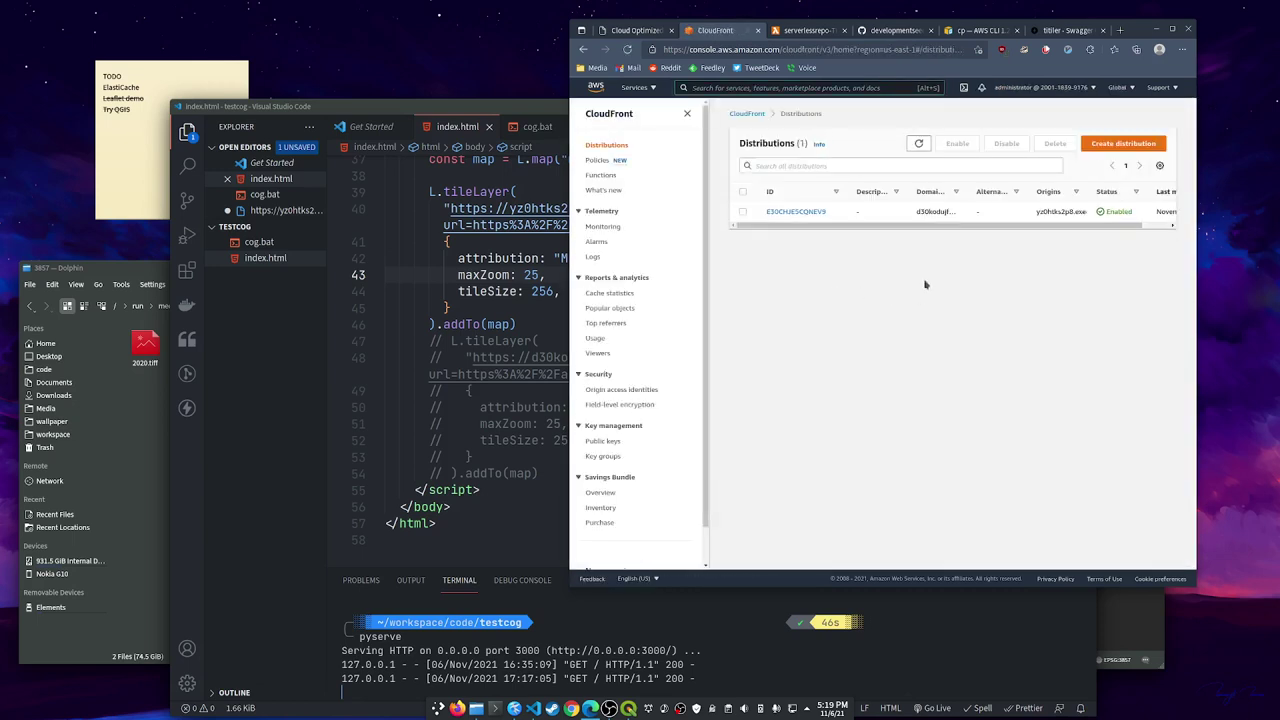
drag(1140, 228, 1168, 230)
click(1120, 143)
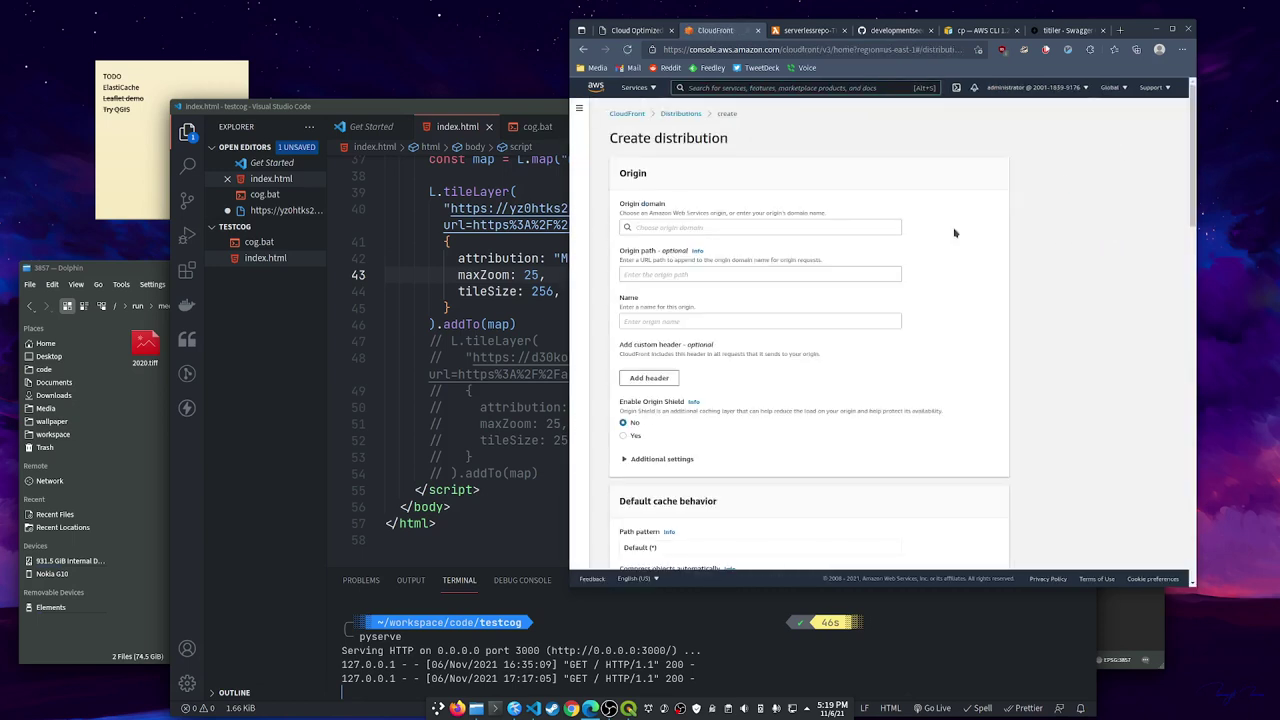
click(706, 228)
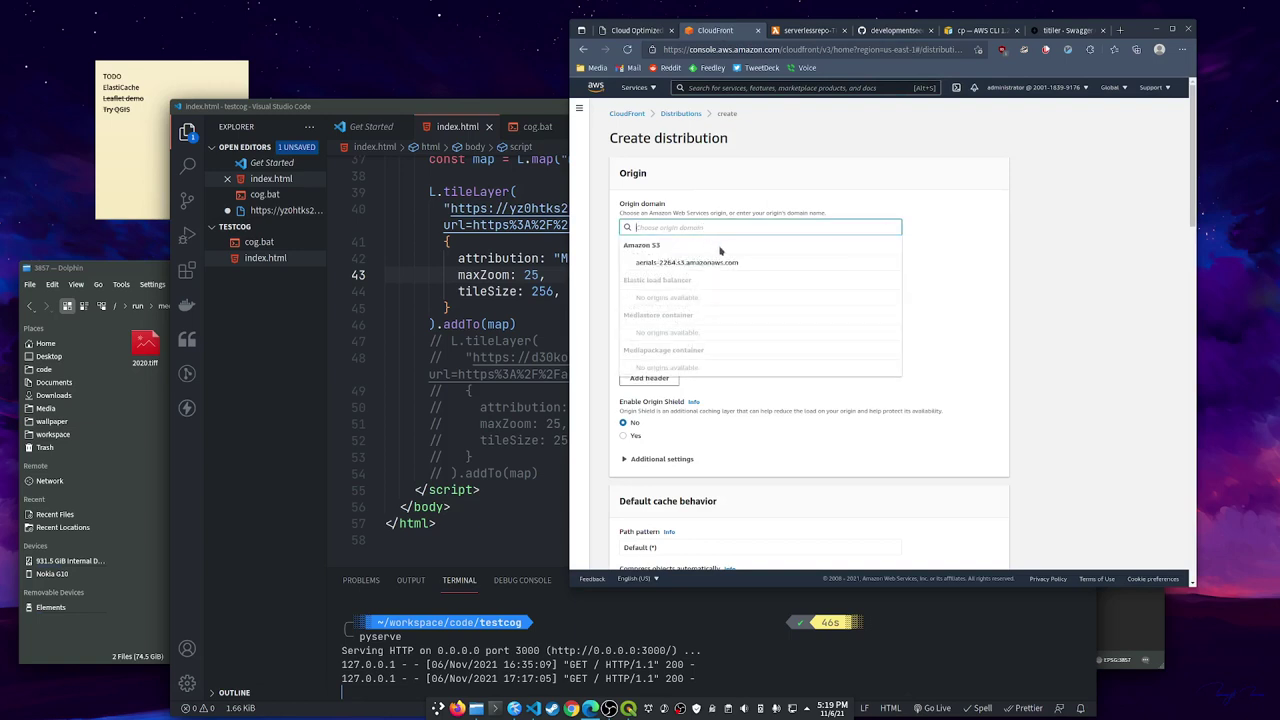
click(985, 255)
click(723, 276)
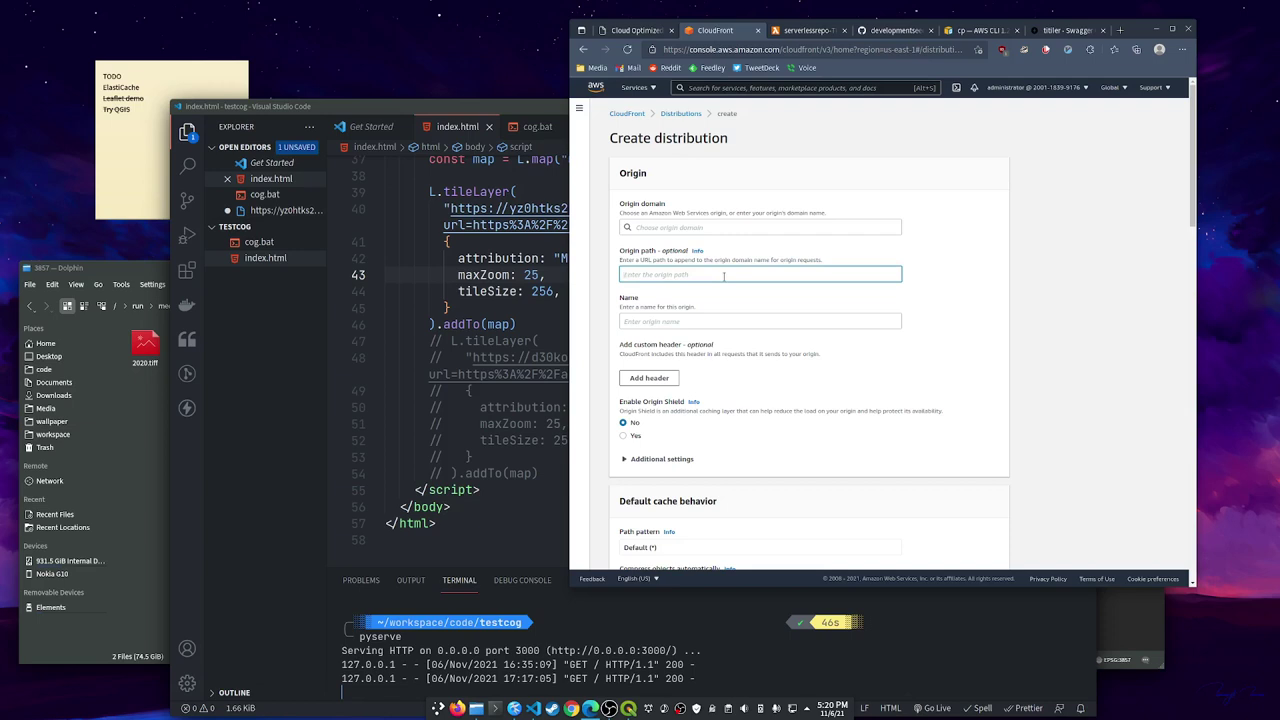
Scroll to Cache key and origin requests and start a new cache policy
scroll(900, 295, down, 5)
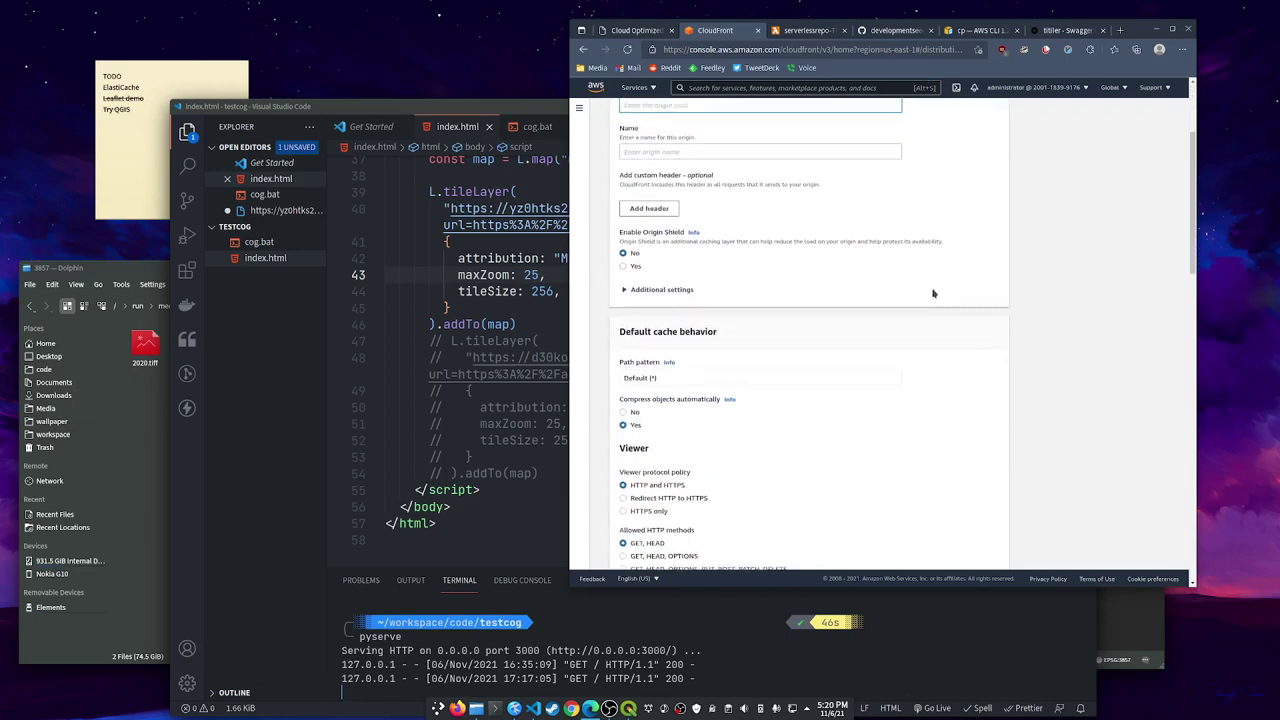
scroll(838, 350, down, 2)
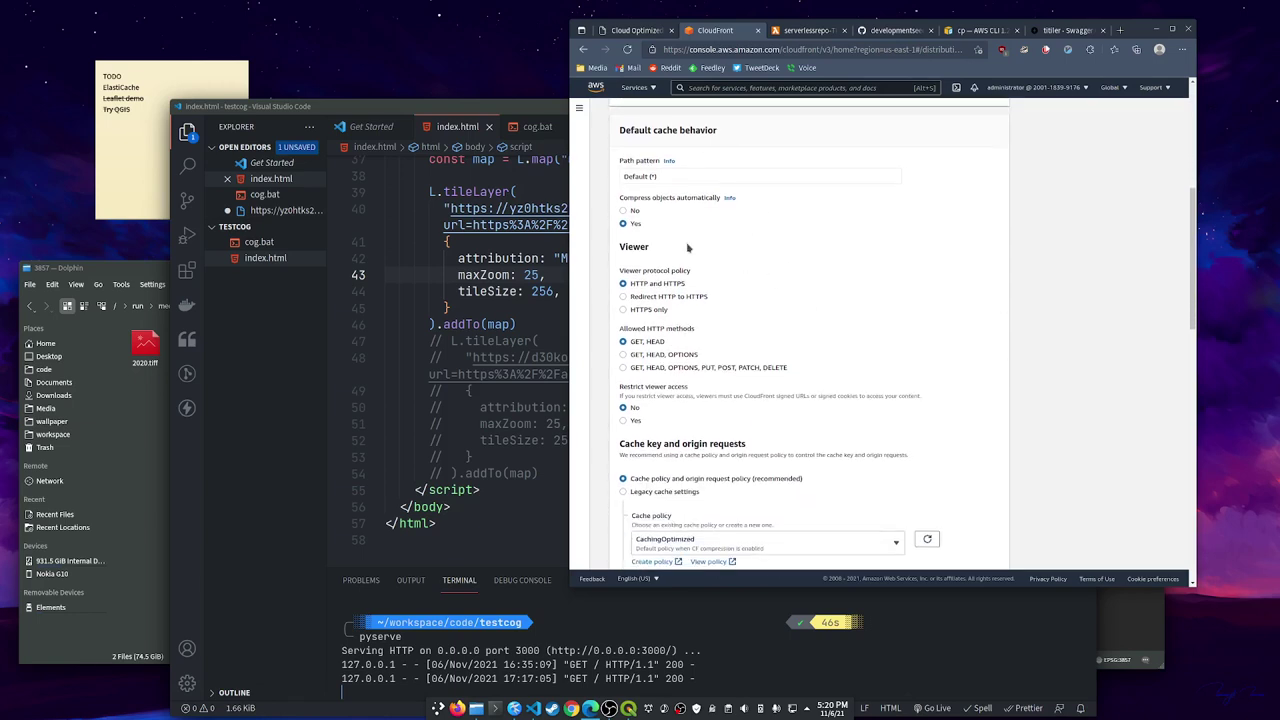
scroll(742, 311, down, 1)
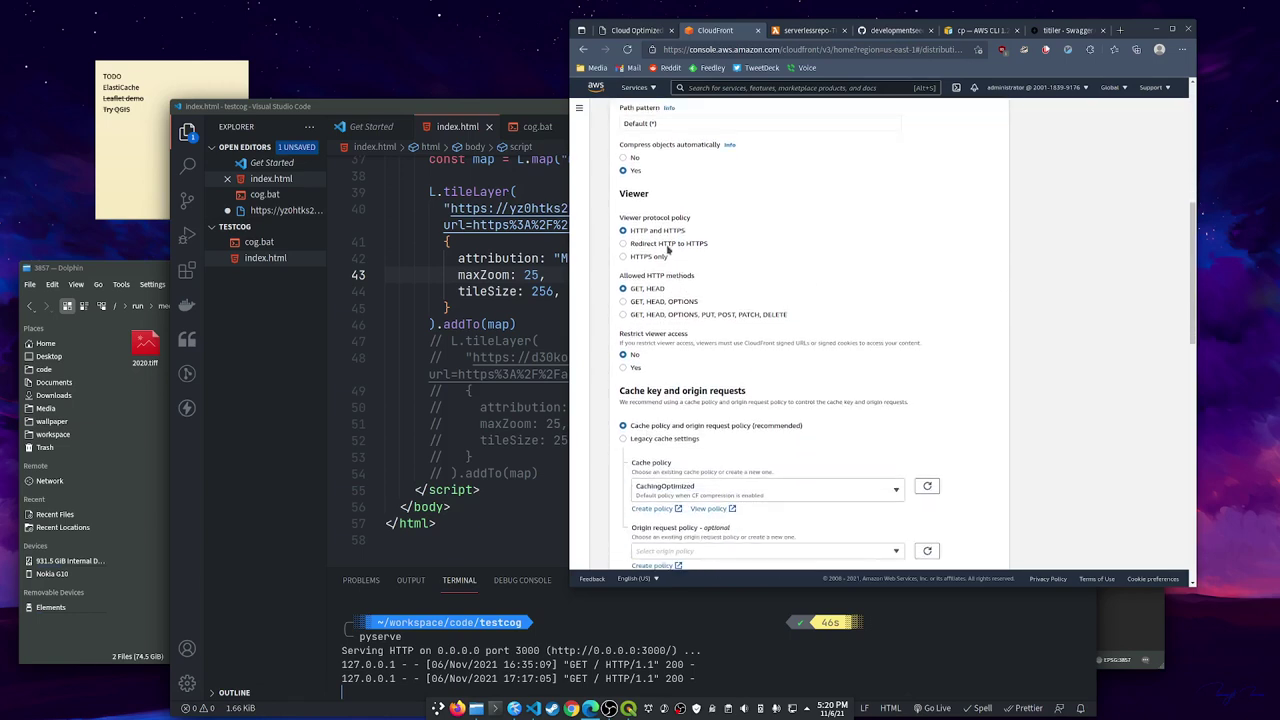
scroll(727, 289, down, 2)
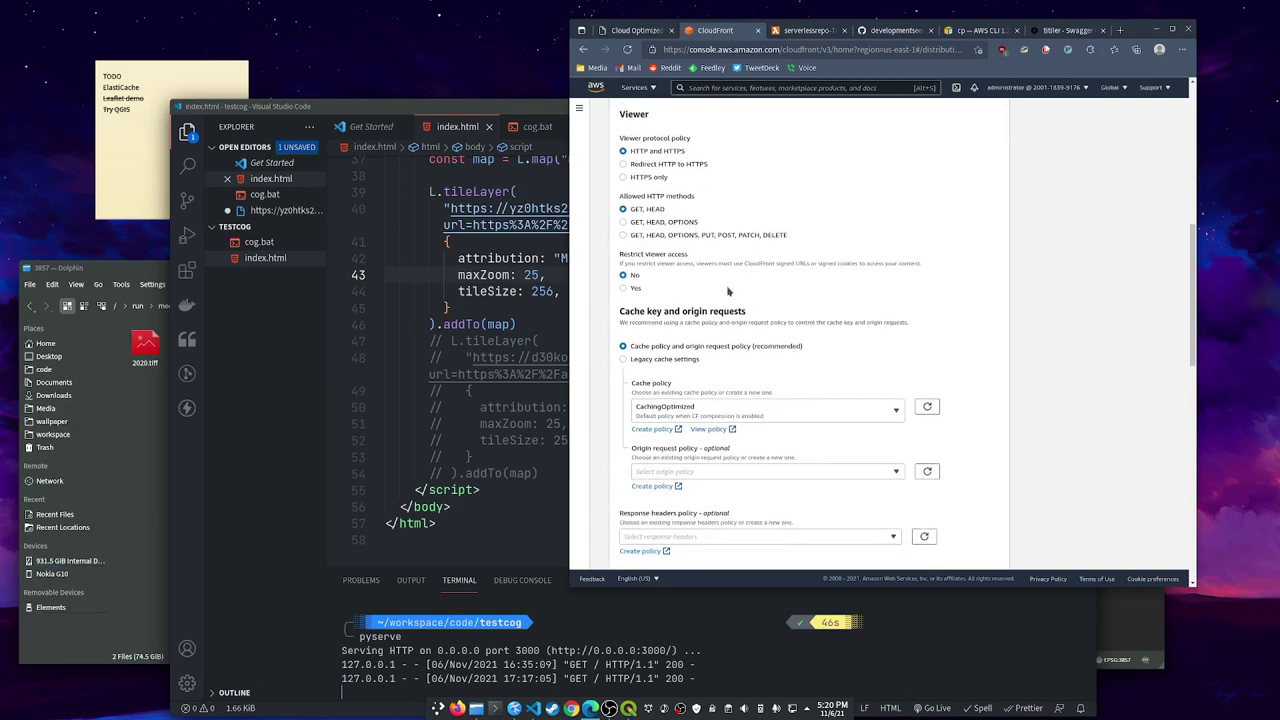
scroll(882, 318, down, 1)
scroll(882, 318, down, 1)
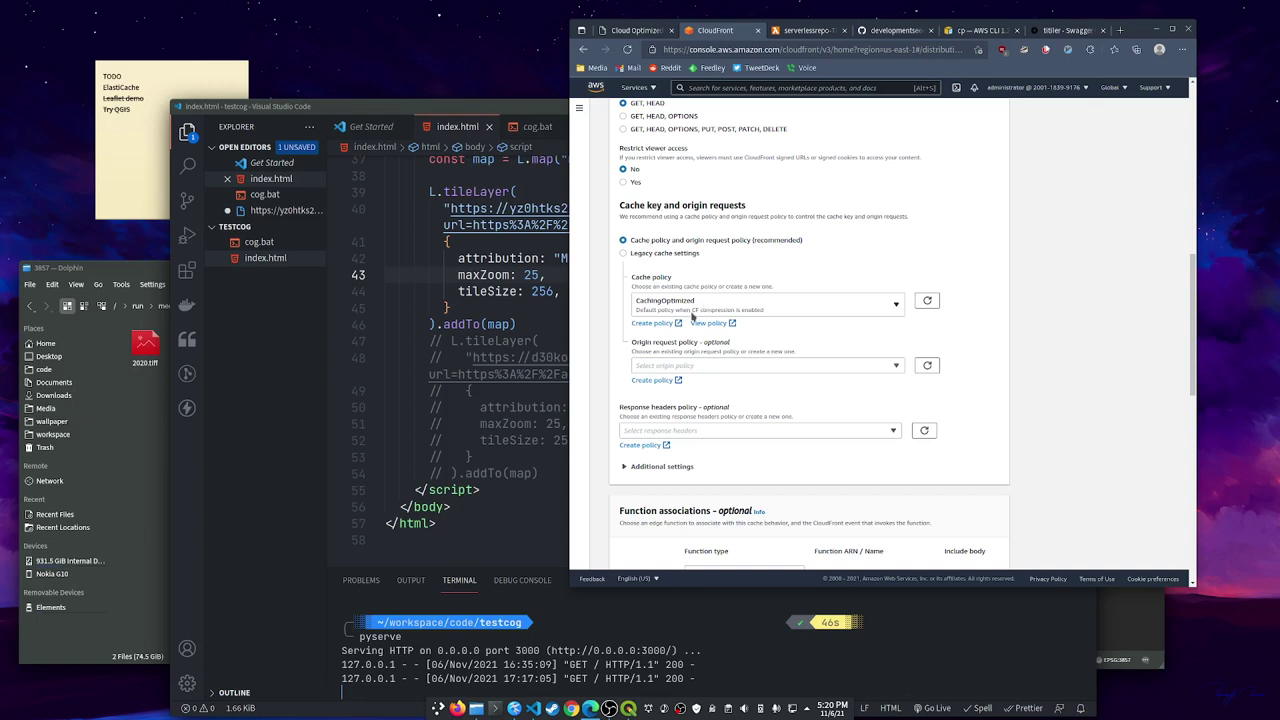
click(658, 324)
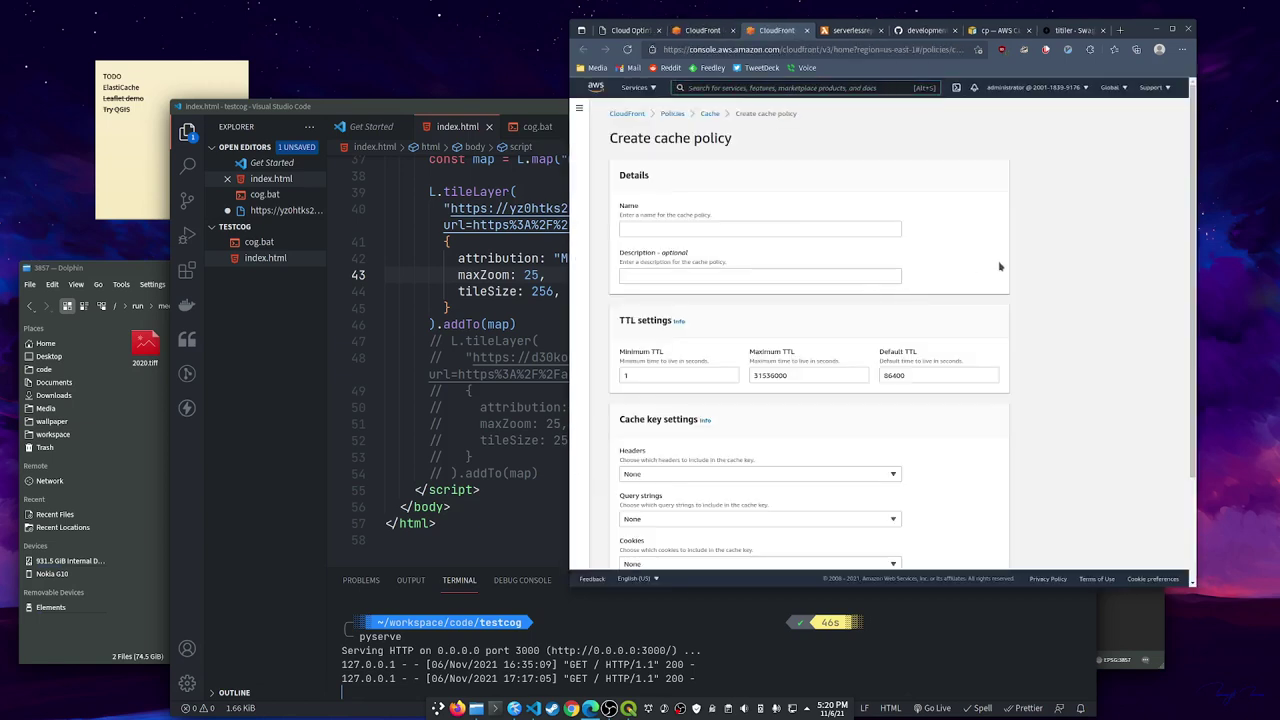
Review the cache policy TTLs: Minimum 1, Maximum 31536000, Default 86400 seconds
click(916, 347)
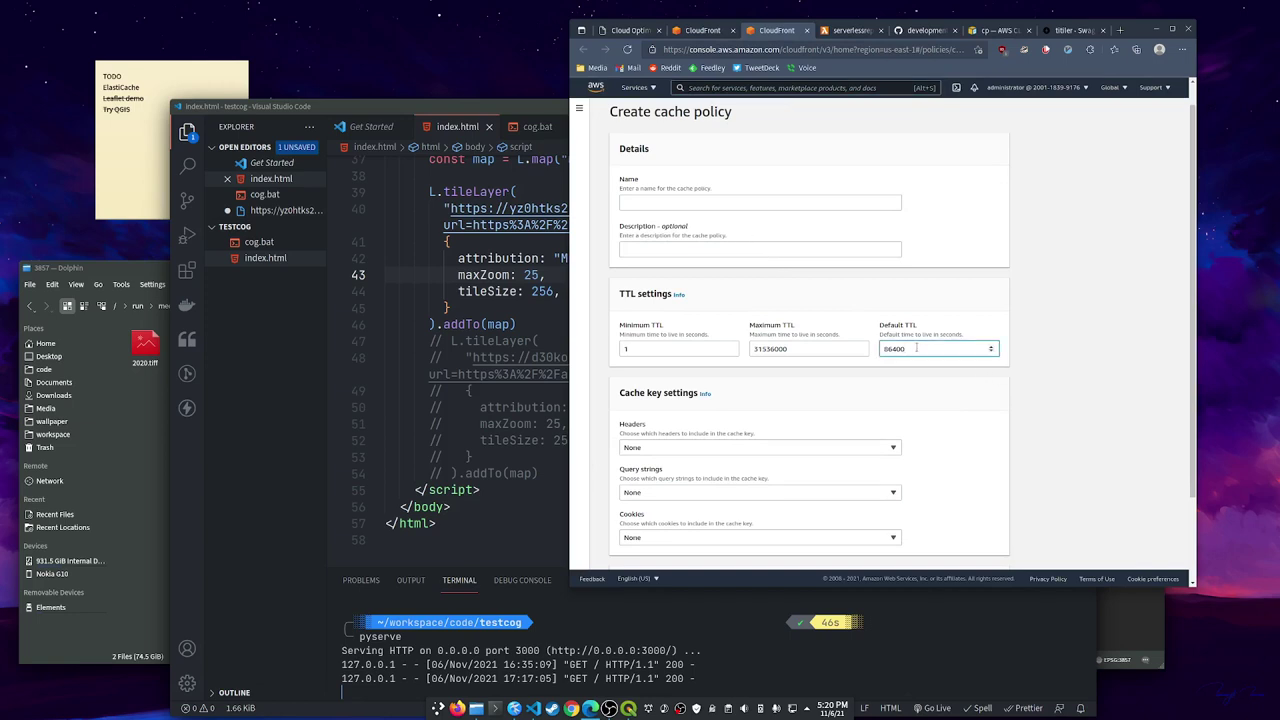
click(1105, 277)
scroll(1050, 298, down, 2)
scroll(1030, 283, up, 2)
scroll(1034, 278, up, 1)
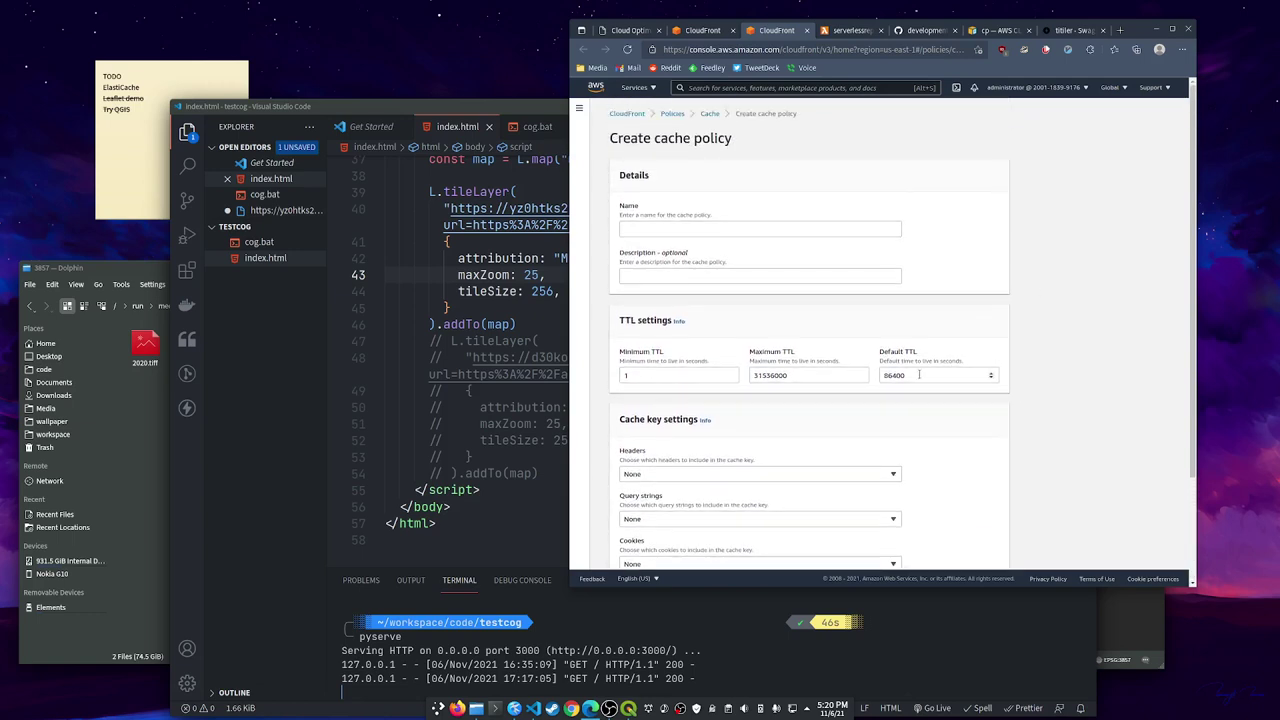
click(903, 374)
click(788, 376)
double_click(793, 374)
click(793, 374)
double_click(793, 374)
click(926, 374)
click(1075, 220)
Close the unsaved Create cache policy tab and scroll back to the top of Create distribution
scroll(1072, 235, down, 5)
scroll(1072, 235, up, 5)
scroll(1060, 477, down, 3)
scroll(1040, 395, up, 3)
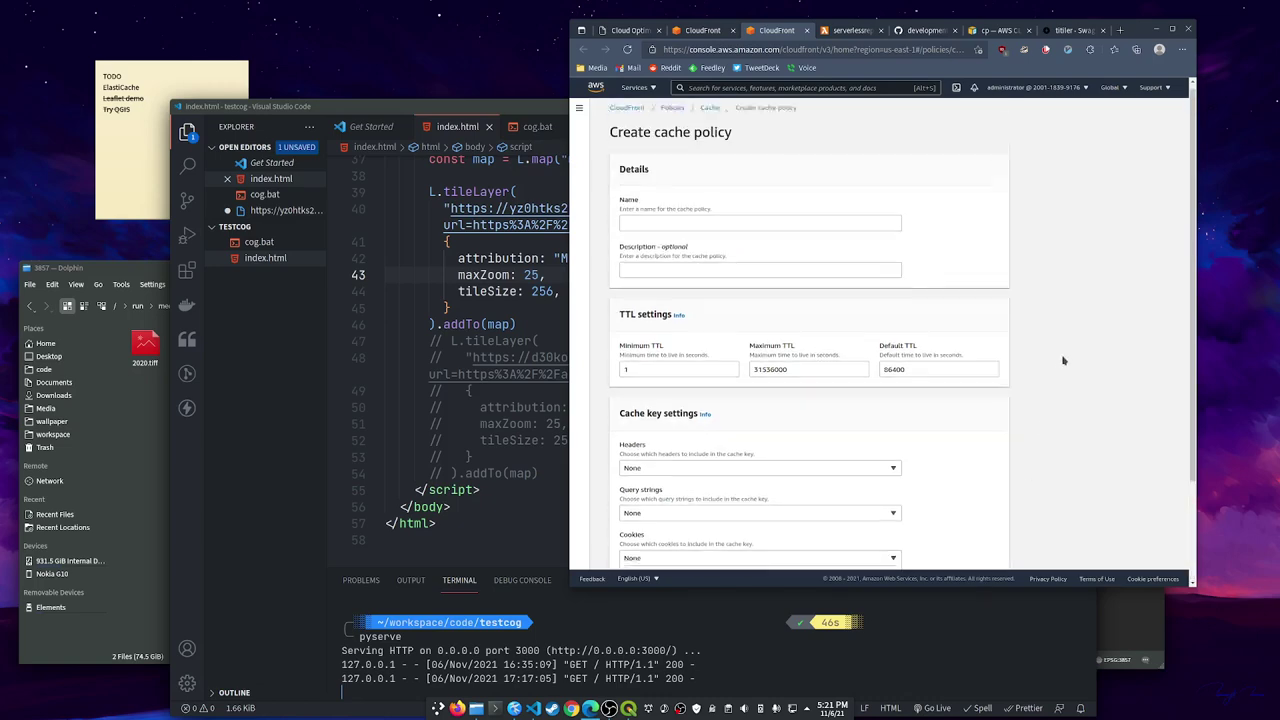
middle_click(768, 36)
scroll(1110, 320, up, 5)
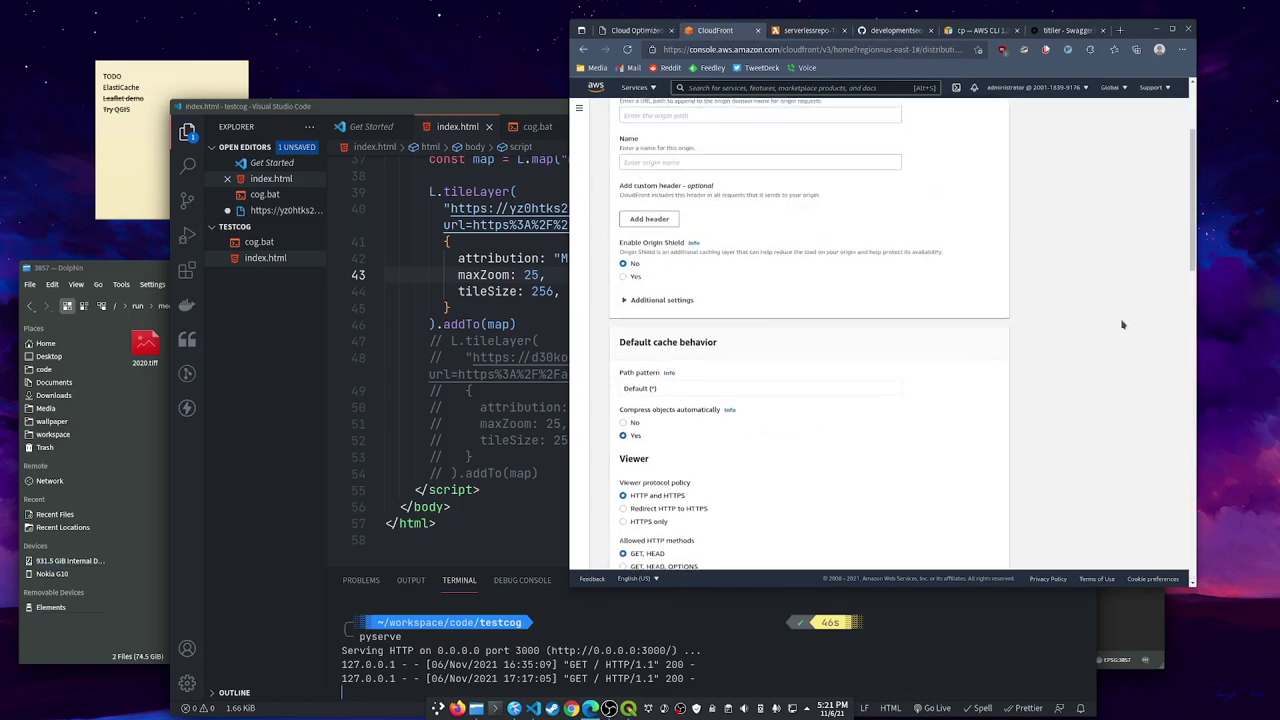
scroll(1120, 324, up, 2)
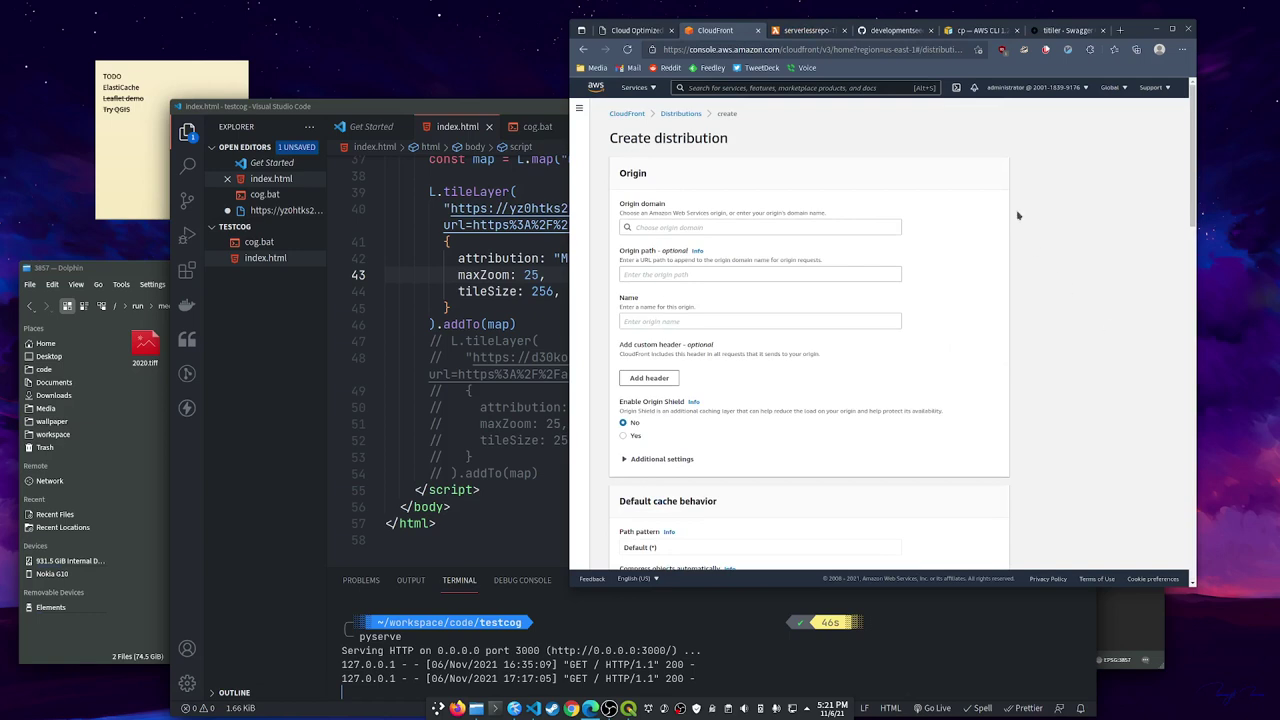
Open distribution E30CHJE5CQNEV9's Origins tab and widen the Origin domain column
click(680, 114)
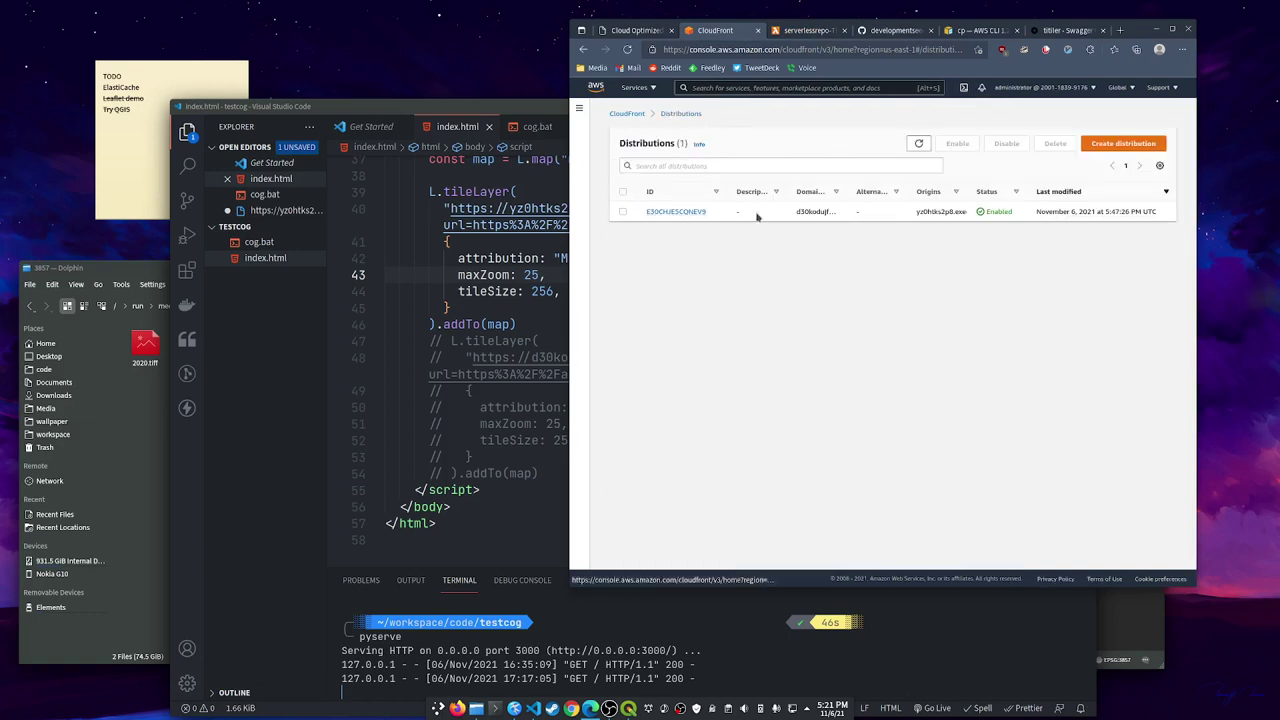
click(681, 212)
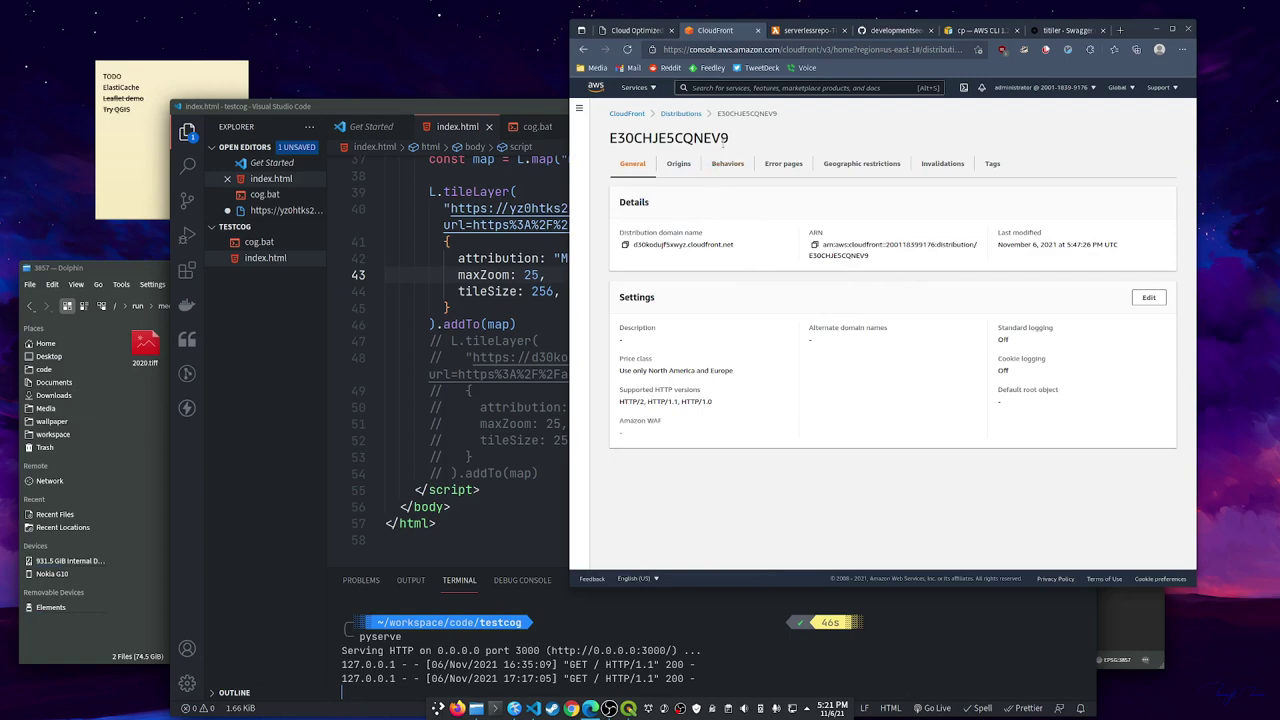
click(686, 167)
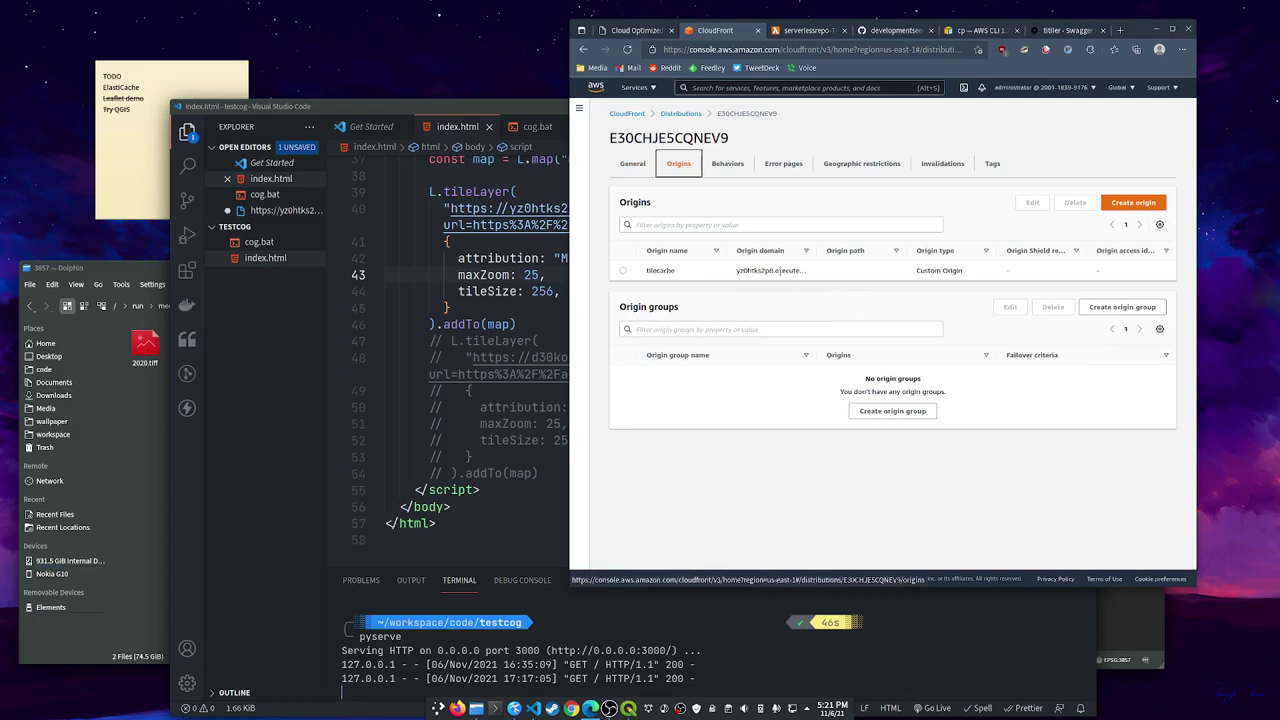
drag(822, 250, 938, 255)
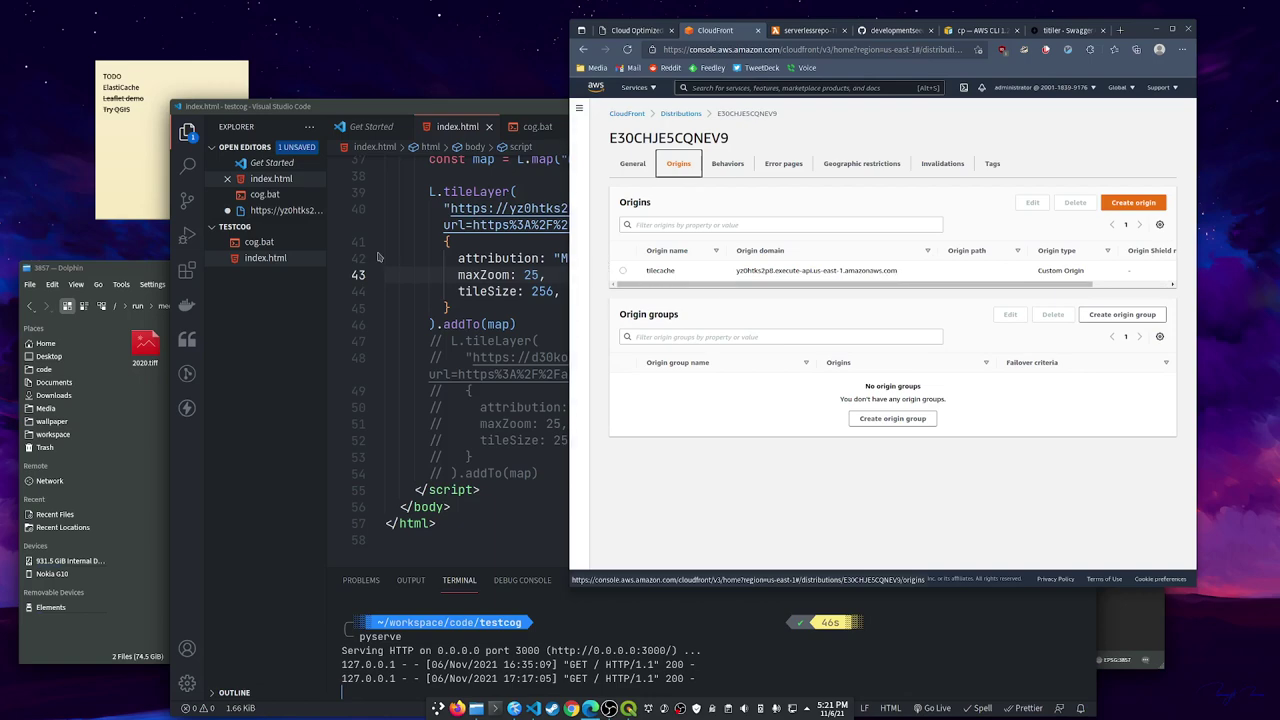
Review the scratch file of tile URLs and the commented CloudFront layer in index.html
click(463, 318)
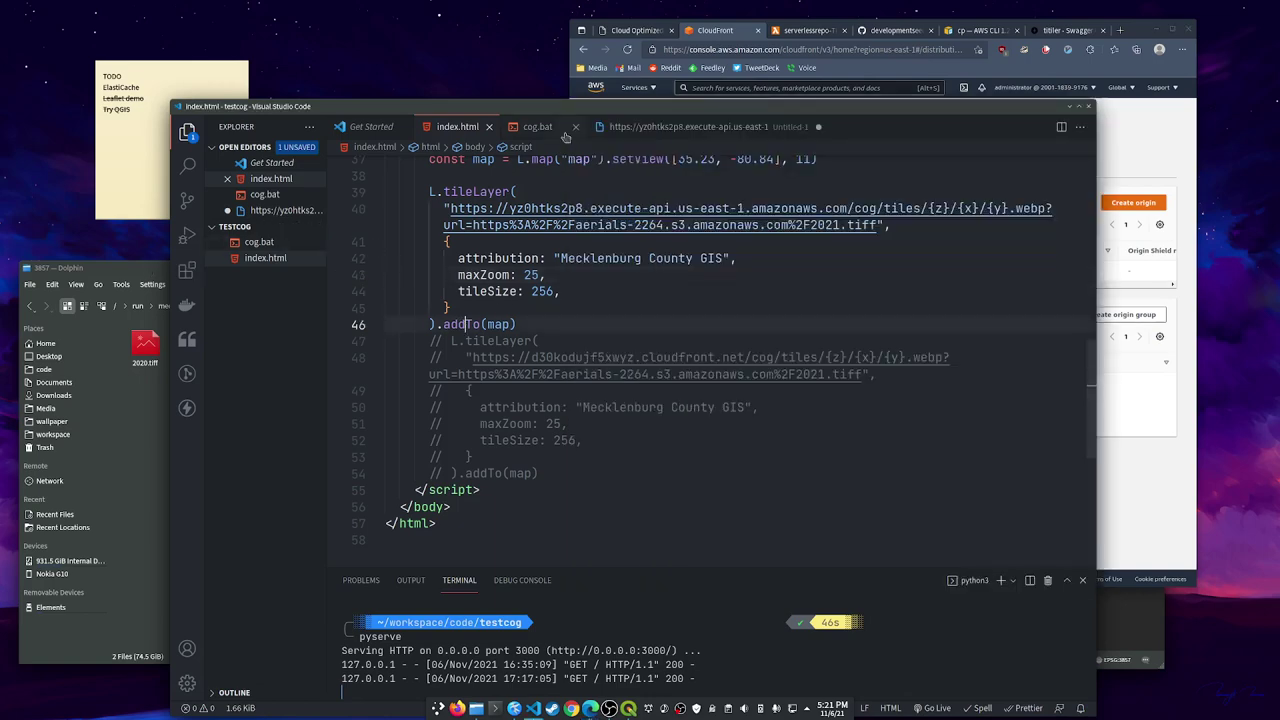
click(643, 127)
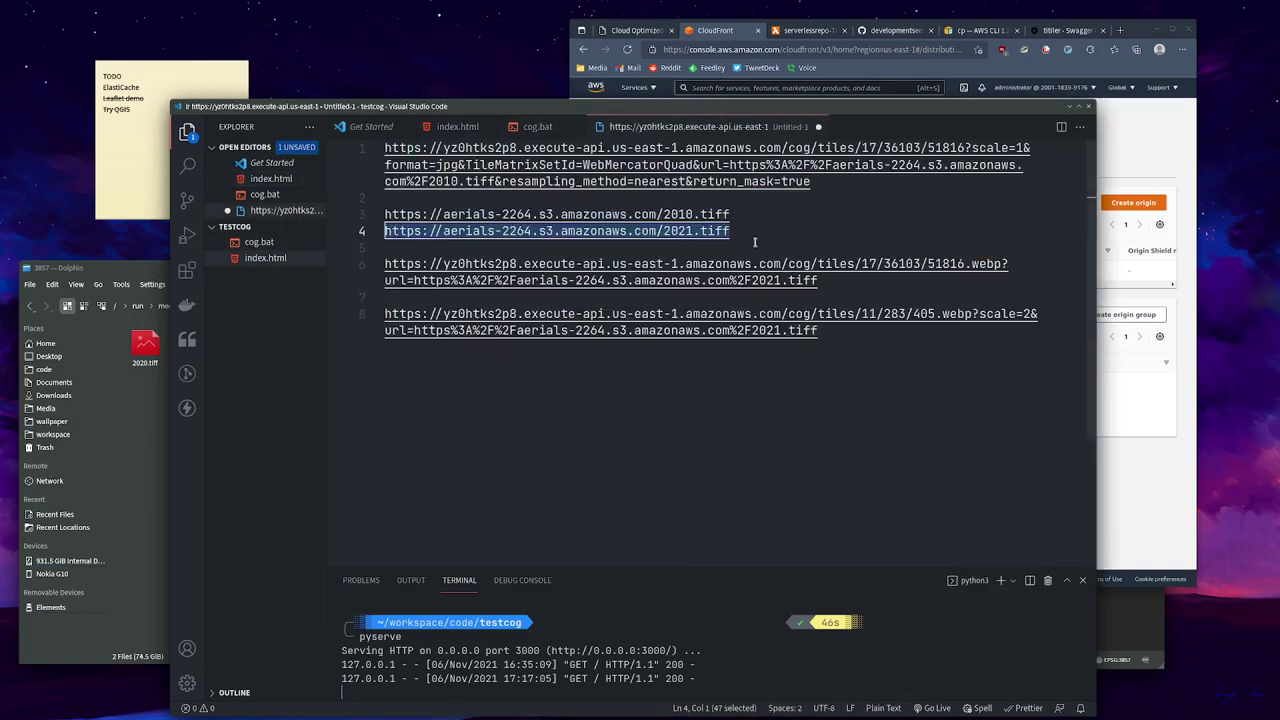
key(Down)
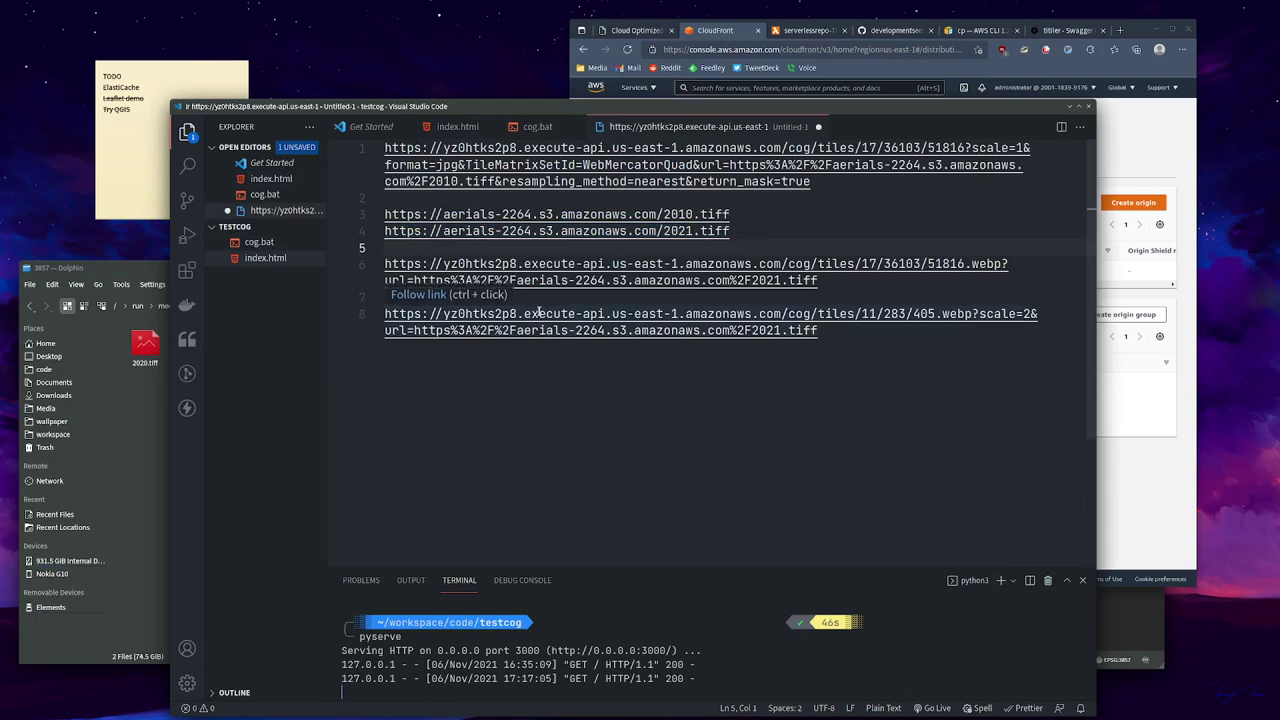
click(860, 336)
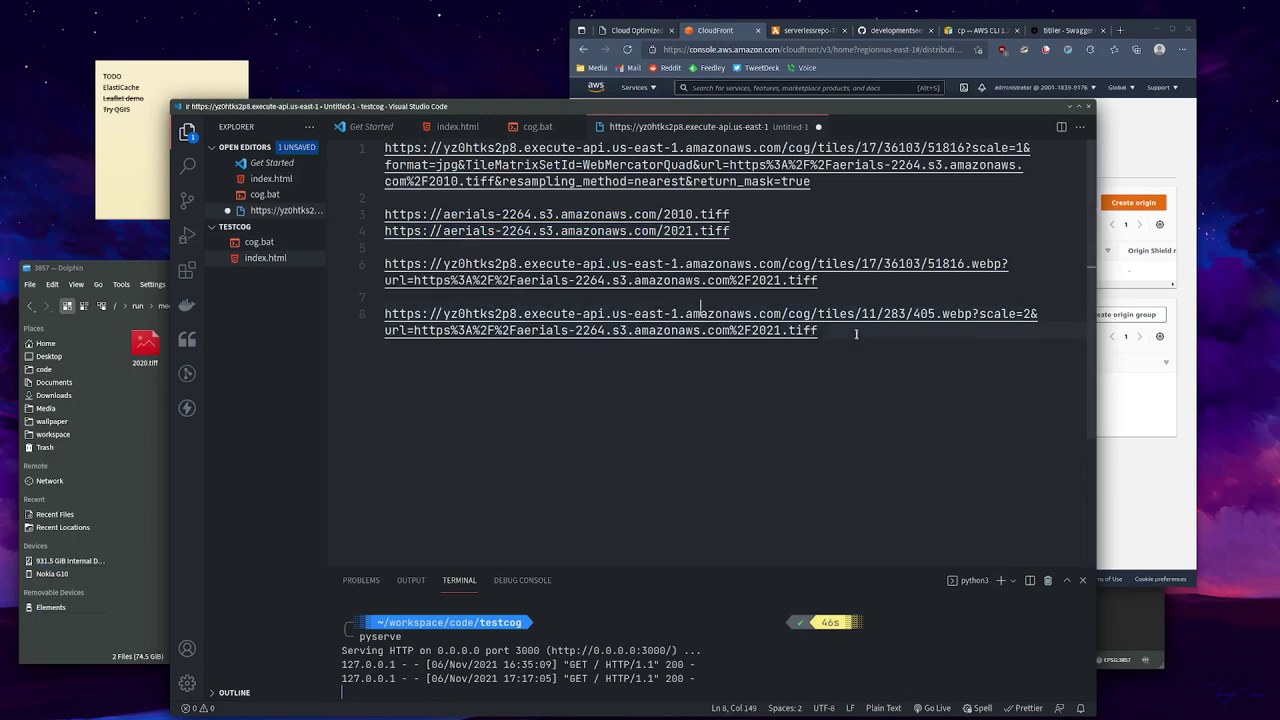
click(465, 127)
key(Down)
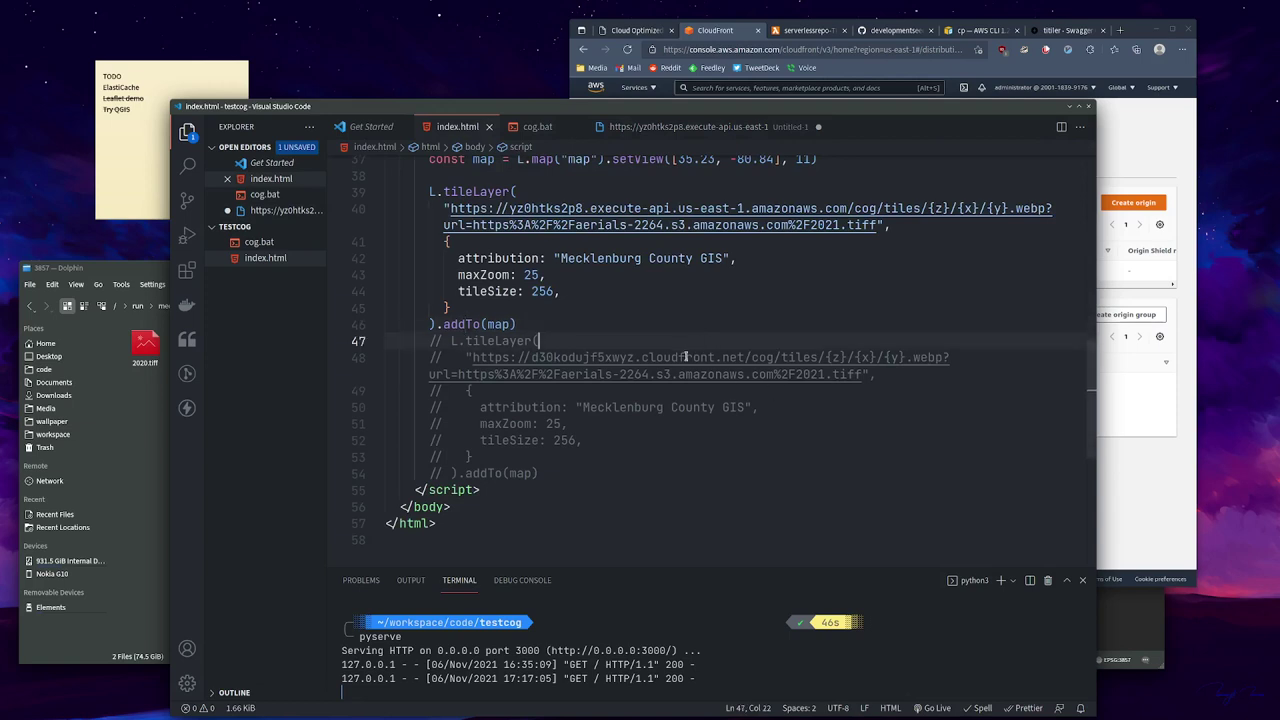
Recheck the CloudFront origins and return to the distributions list before going back to index.html
click(1068, 98)
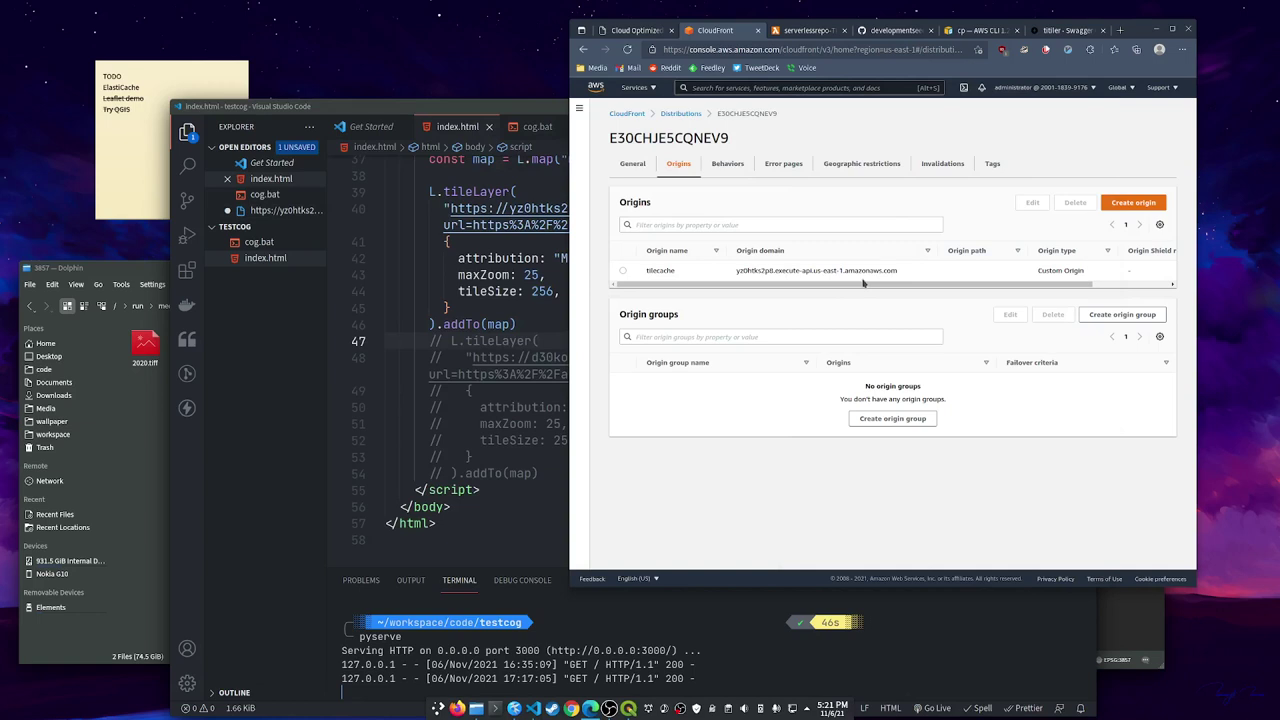
mouse_move(863, 283)
mouse_down()
mouse_move(940, 284)
mouse_move(845, 272)
mouse_up()
click(684, 114)
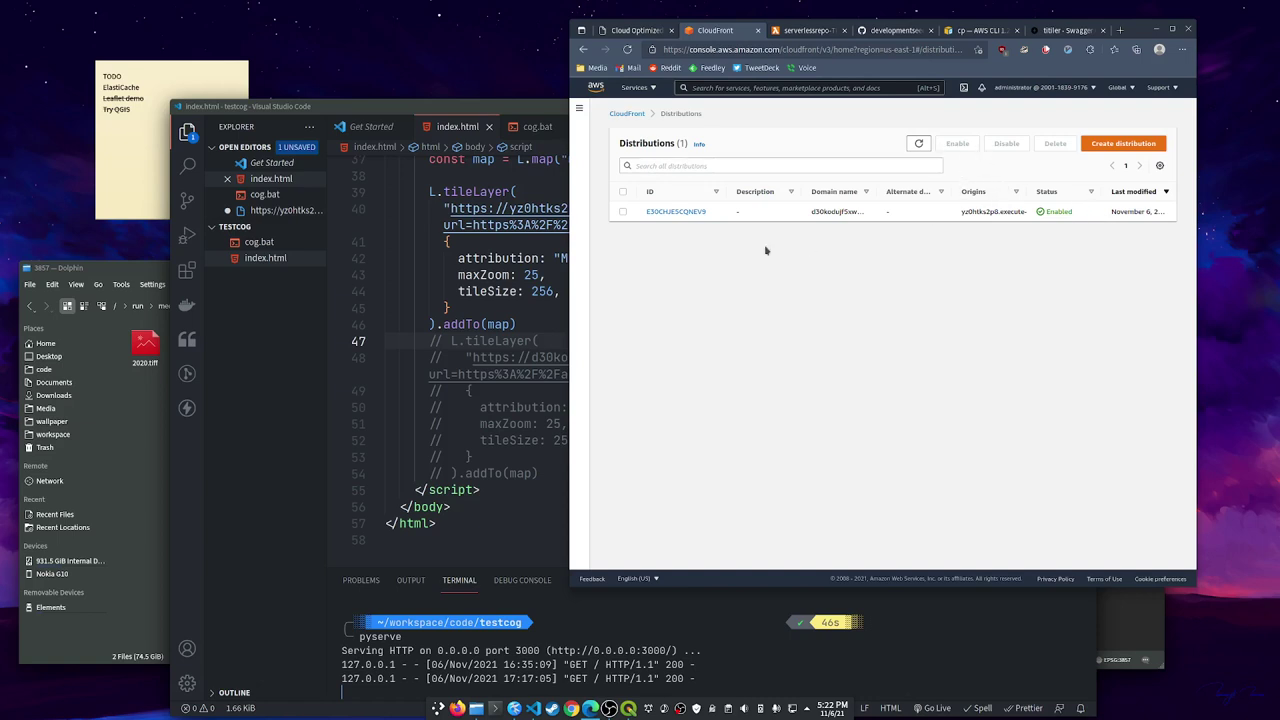
click(550, 291)
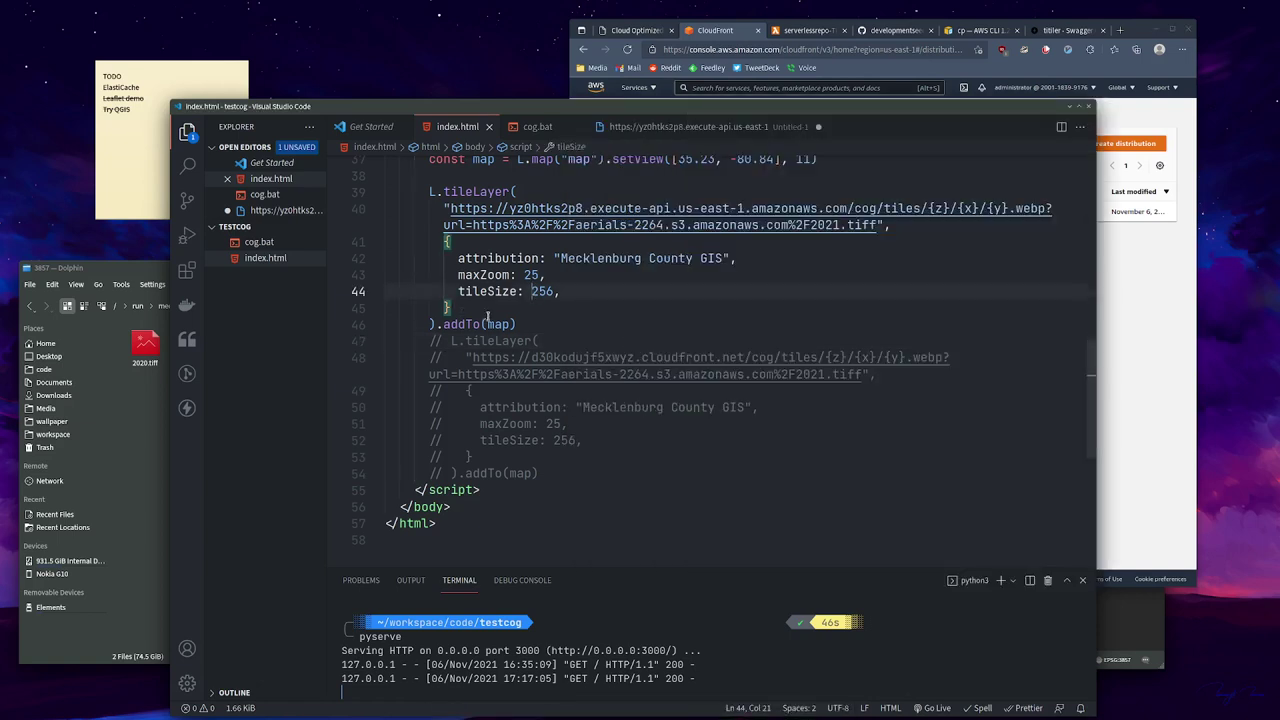
Comment out the execute-api tile layer (lines 39–46) and uncomment the CloudFront one (lines 47–54)
drag(516, 324, 432, 191)
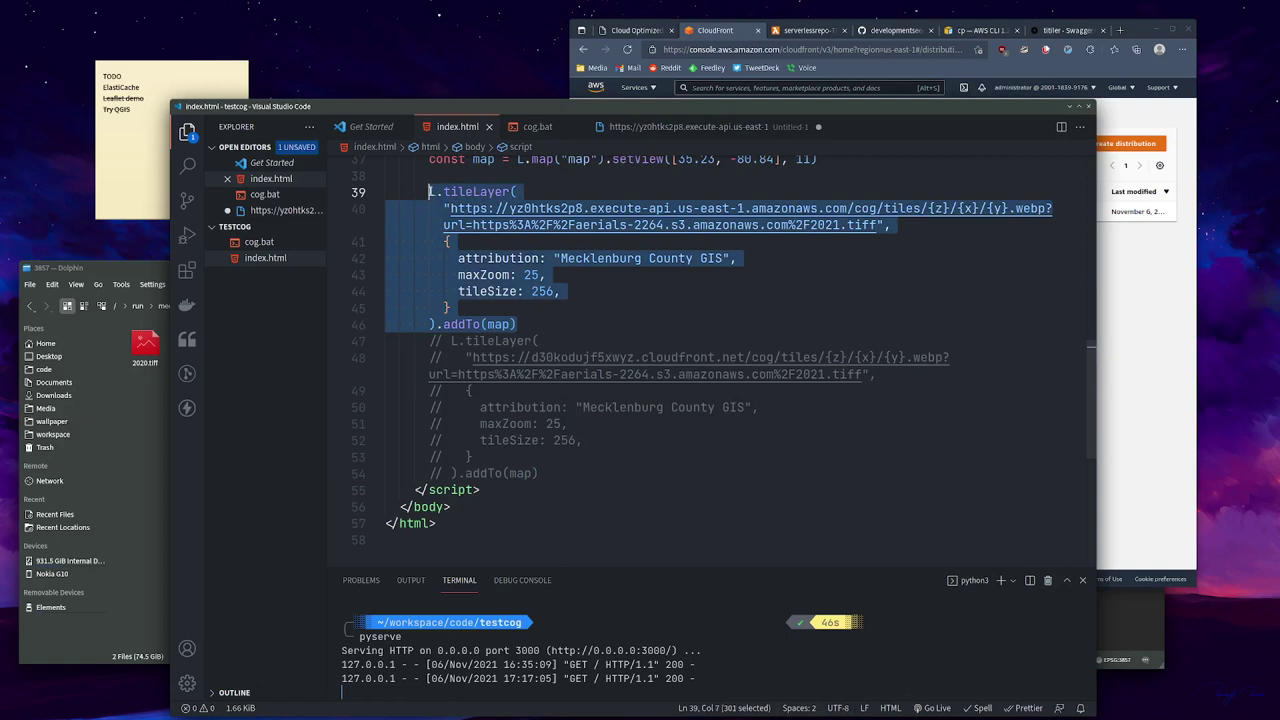
key(ctrl+slash)
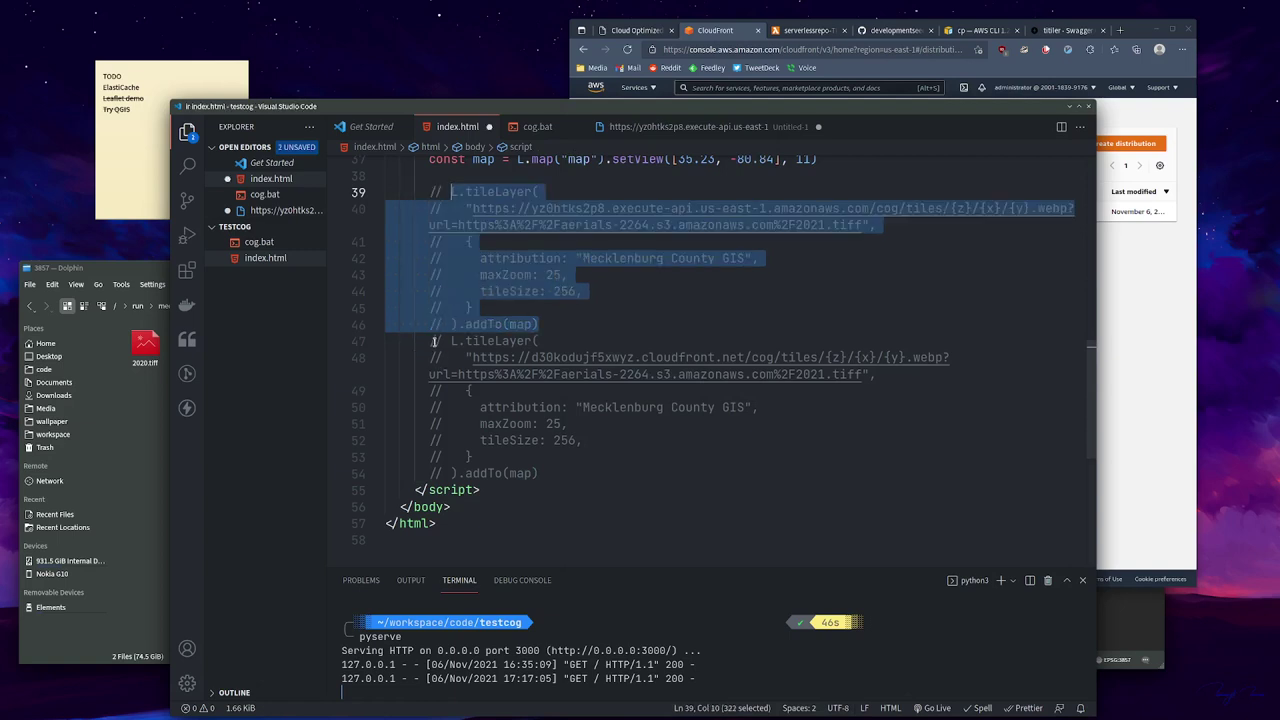
drag(432, 341, 551, 471)
key(ctrl+slash)
Select the CloudFront base URL on line 48
click(545, 412)
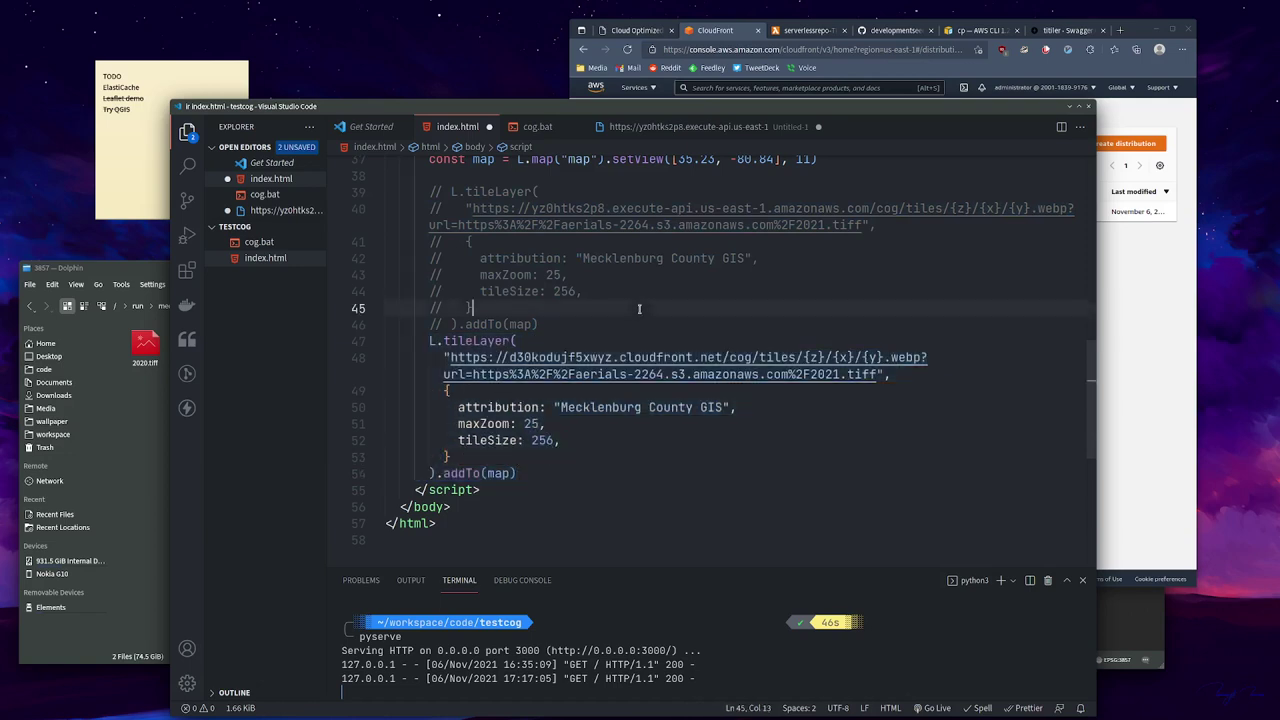
double_click(668, 357)
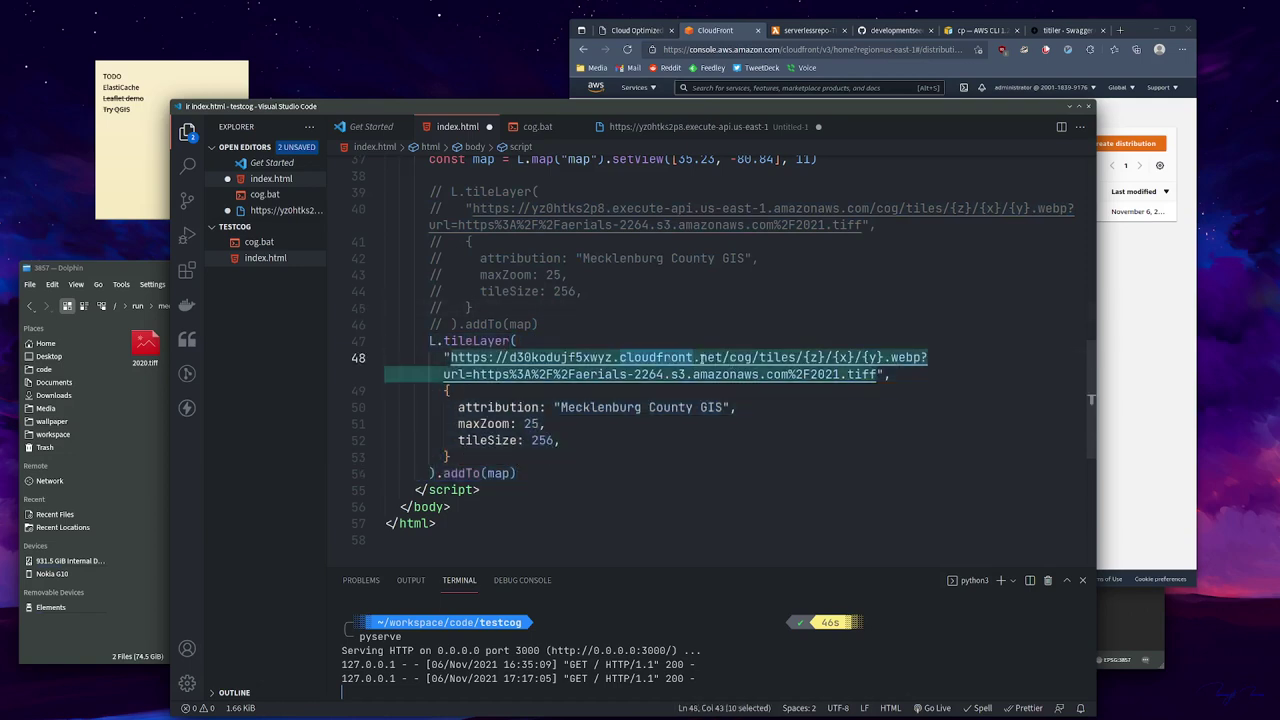
click(600, 330)
drag(452, 357, 724, 358)
key(ctrl+c)
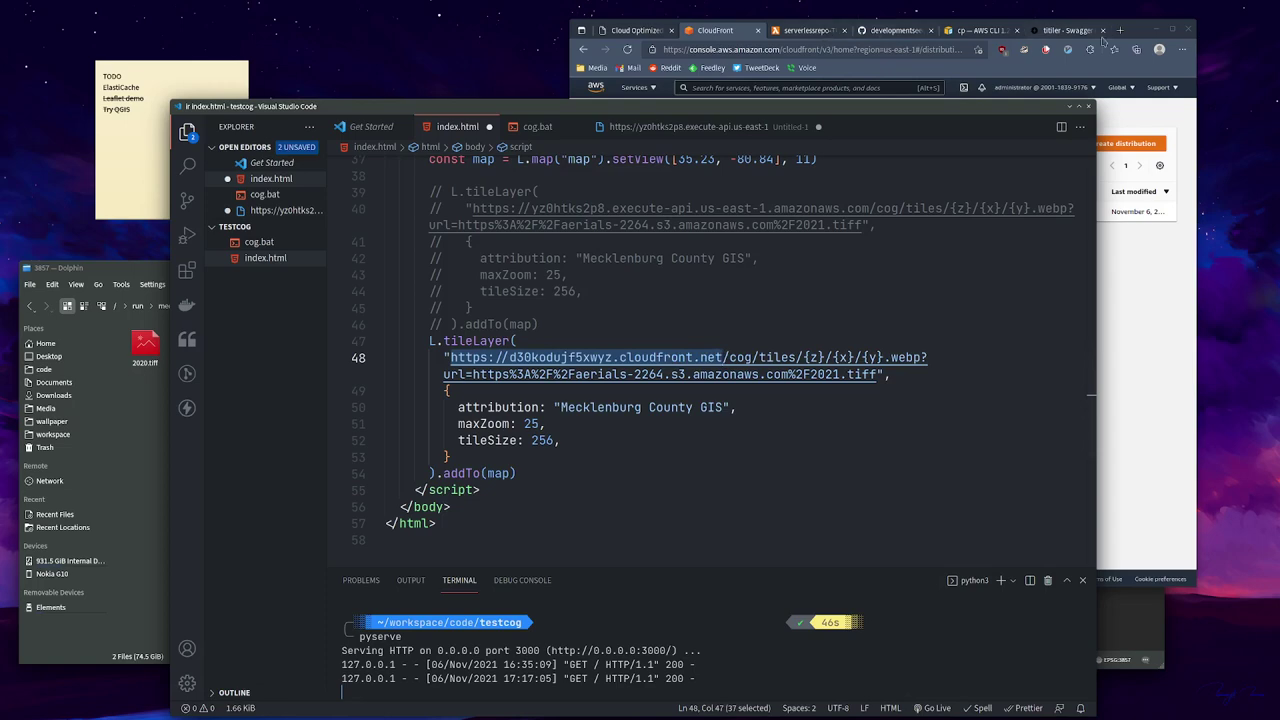
Load the TiTiler docs at the CloudFront base URL plus /docs and expand /cog/metadata
click(1120, 30)
key(ctrl+v)
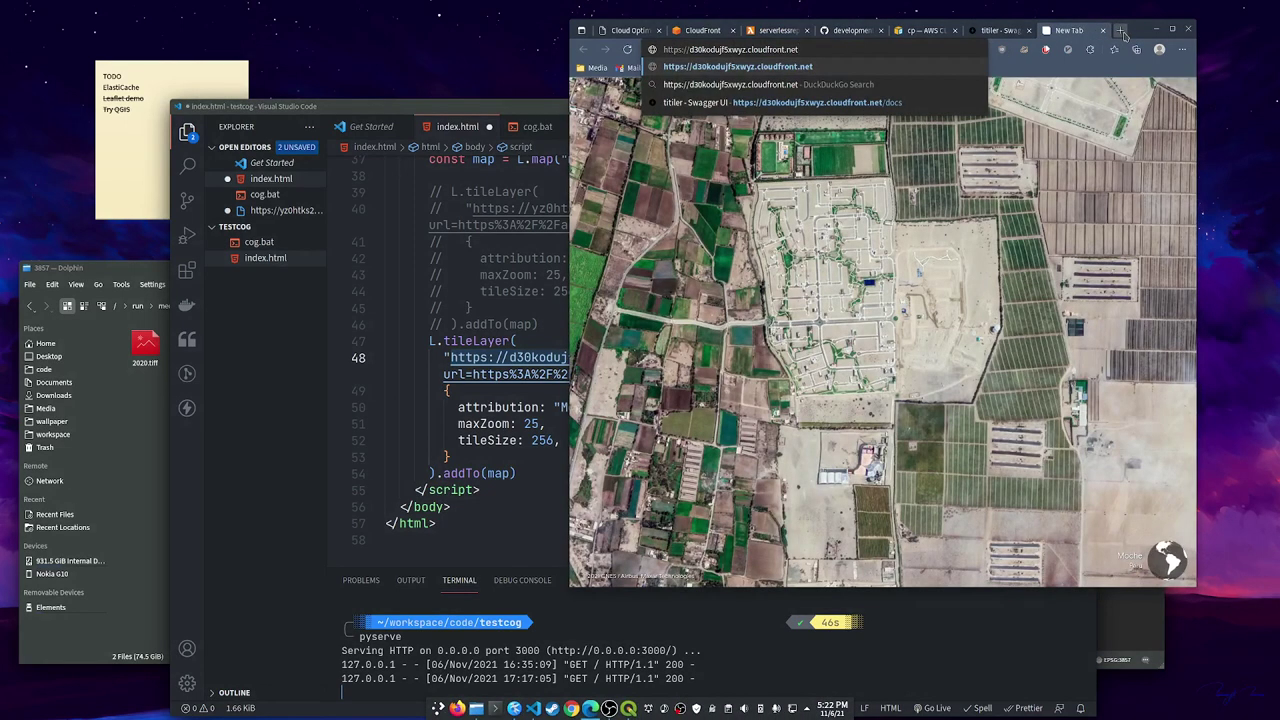
text(/docs)
key(Return)
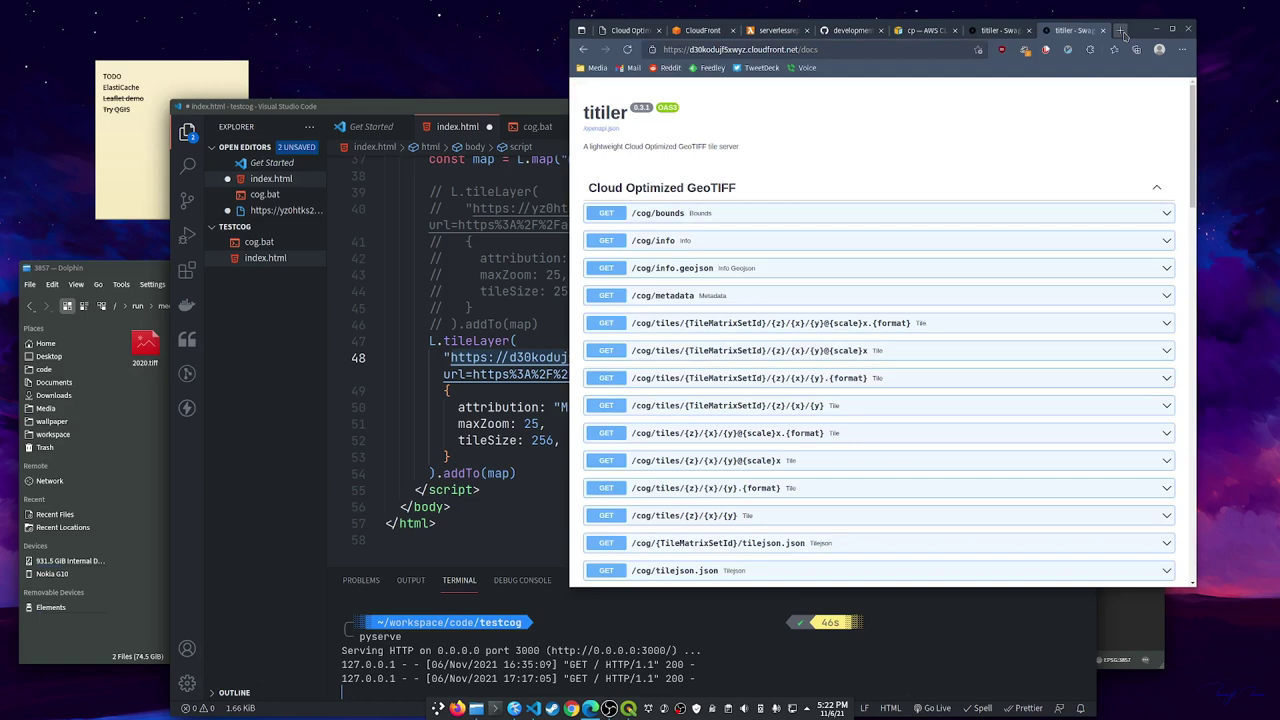
click(609, 296)
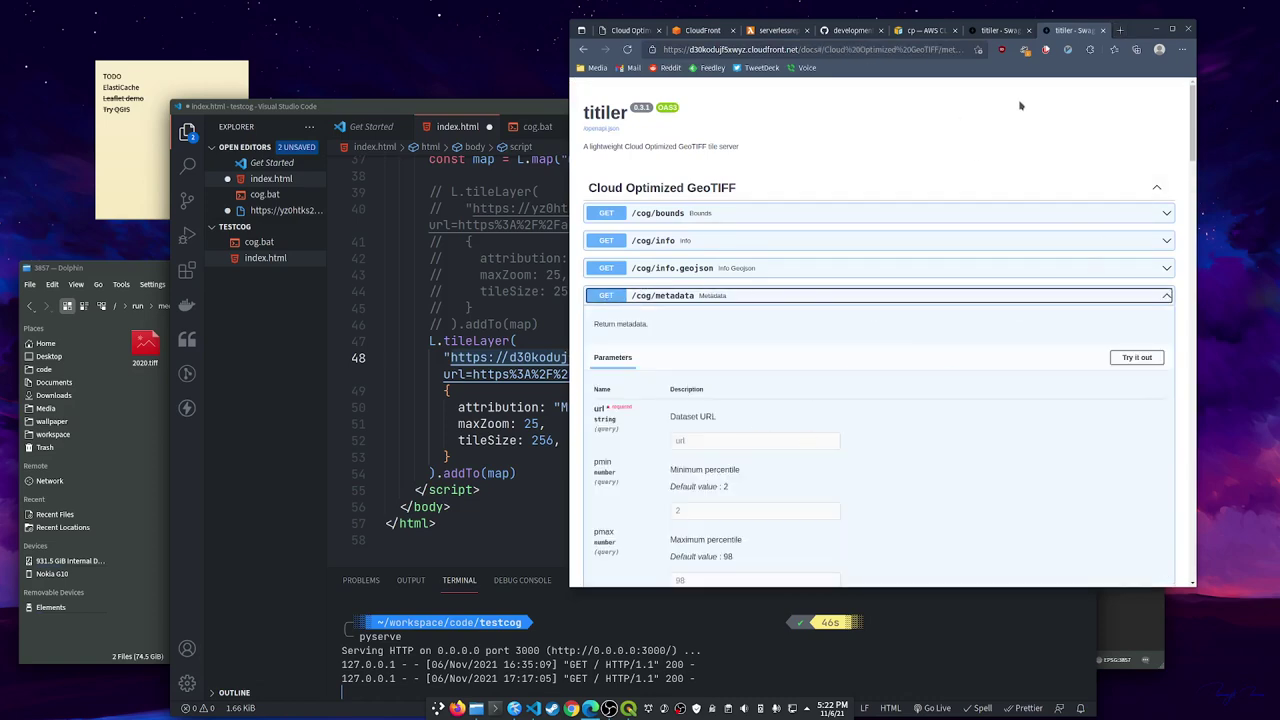
Save index.html with the CloudFront tile layer active
click(522, 254)
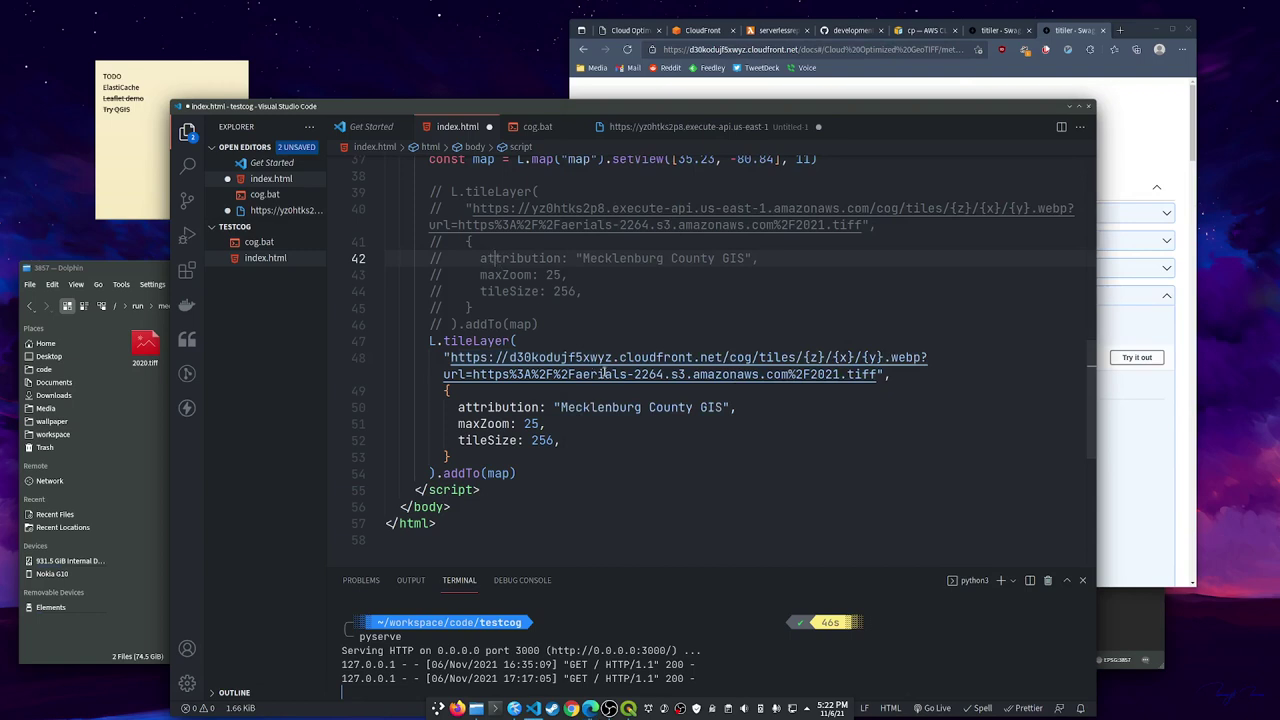
click(564, 407)
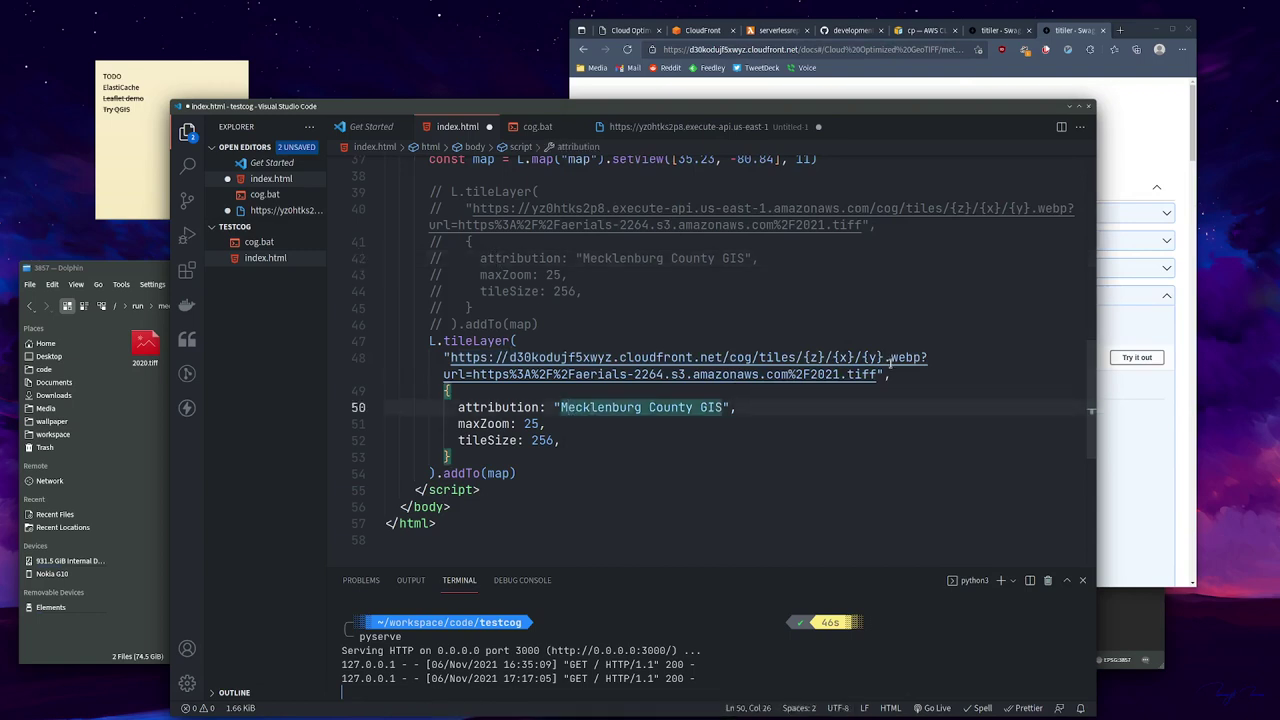
key(Up)
key(Up)
key(Up)
key(Up)
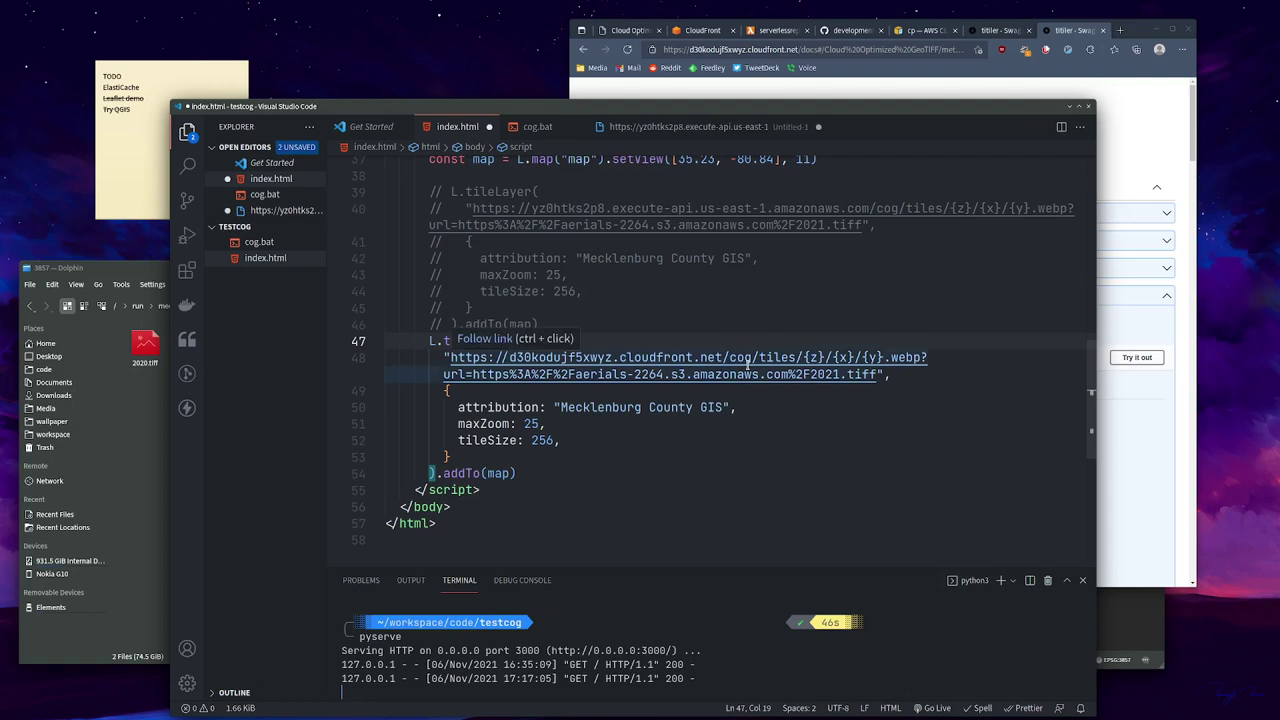
click(744, 276)
key(ctrl+s)
click(1001, 70)
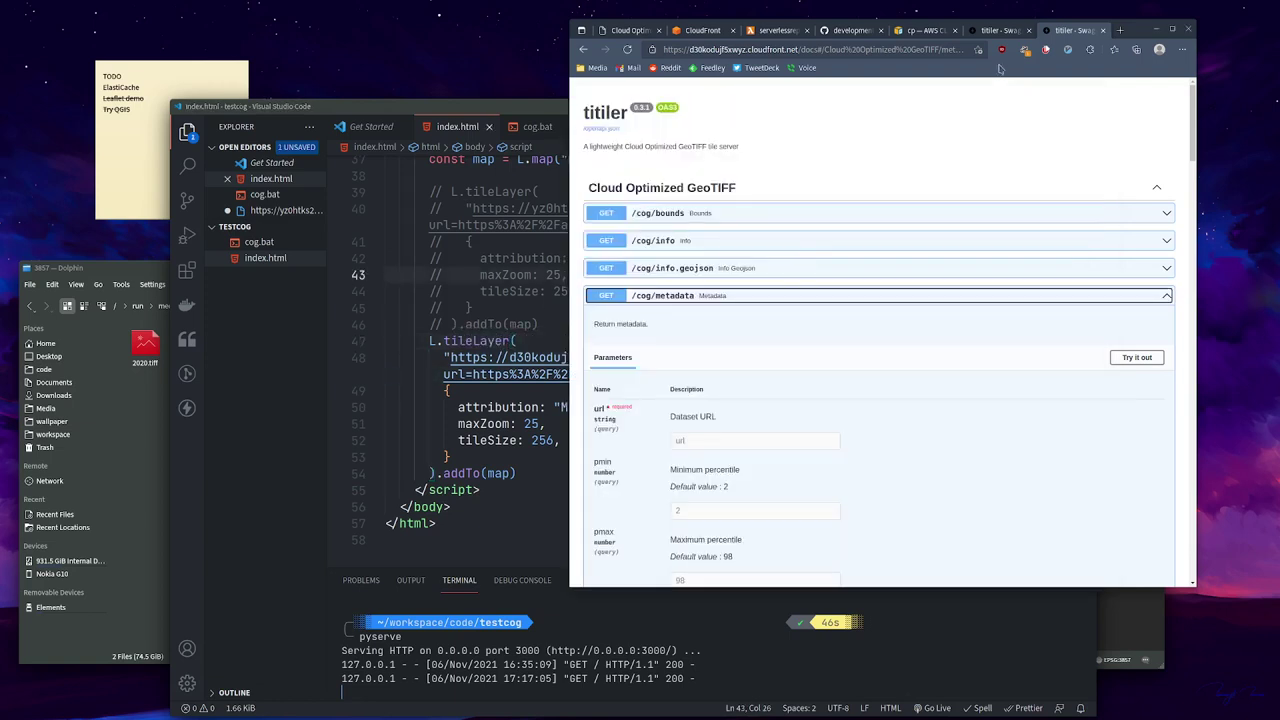
Load the Leaflet map at localhost:3000 in a new private browsing window
key(ctrl+shift+n)
text(loc)
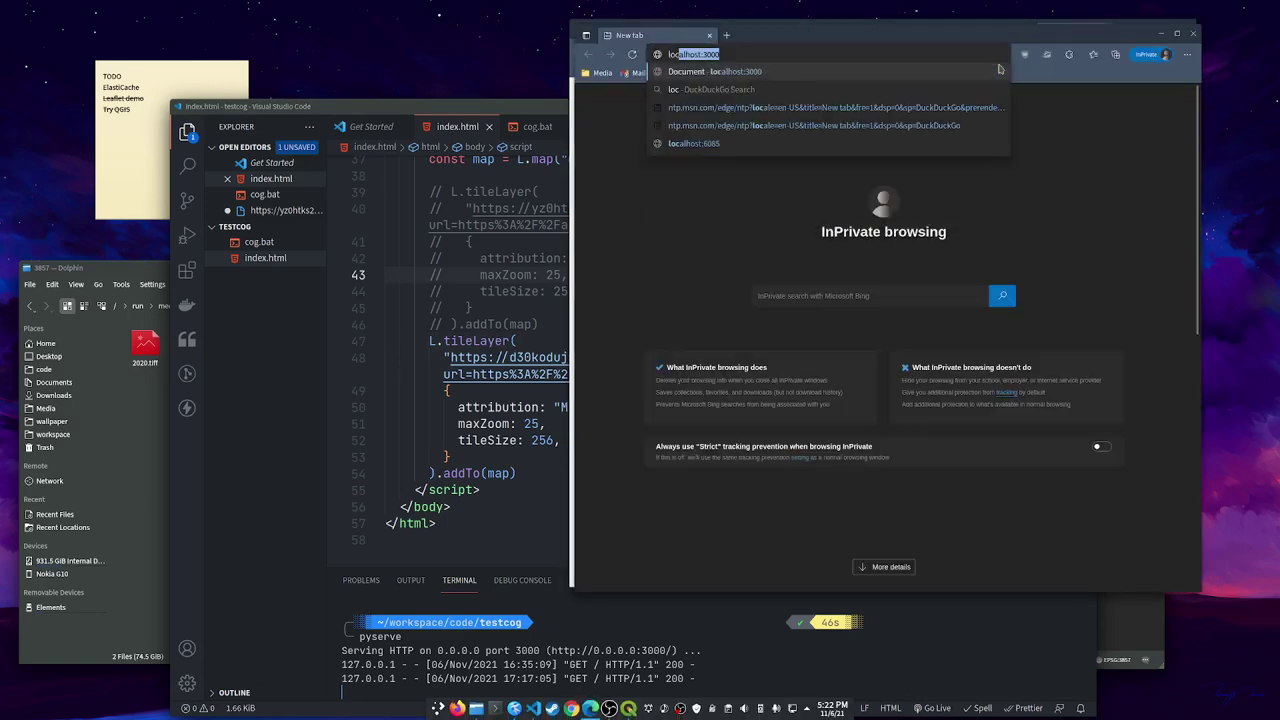
key(Return)
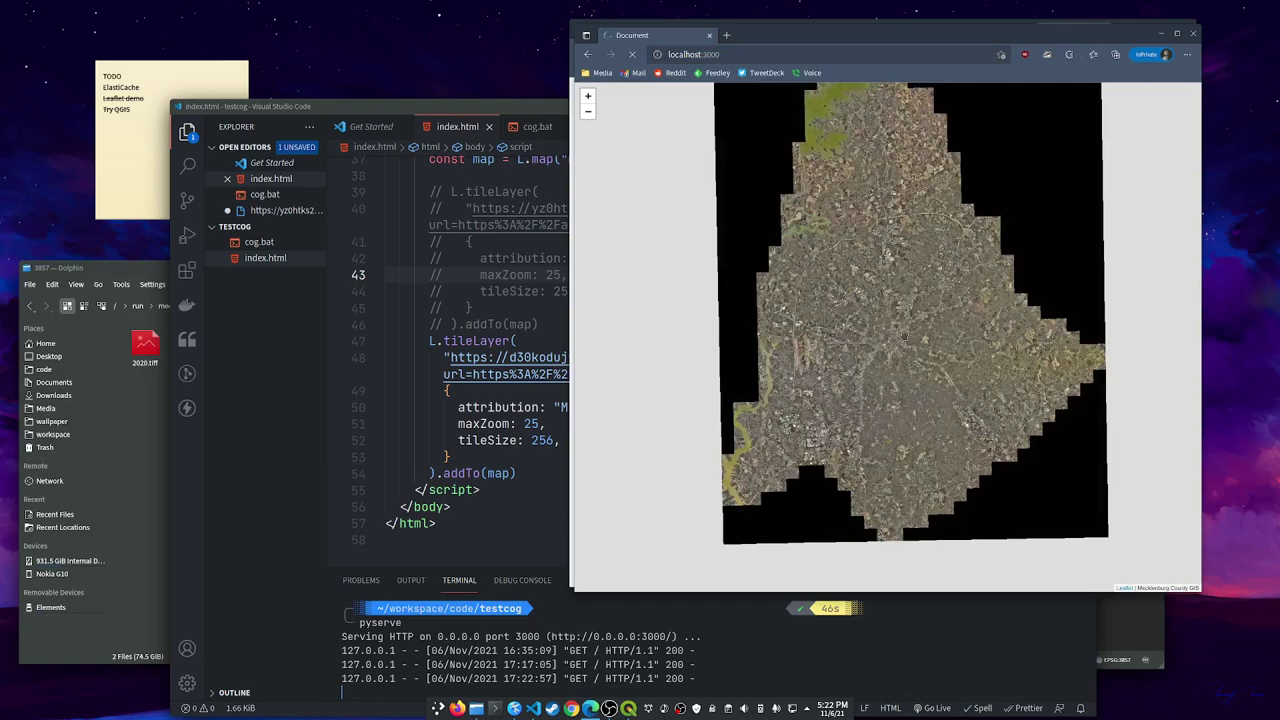
Zoom in from the whole-county aerial view toward downtown
scroll(885, 343, up, 1)
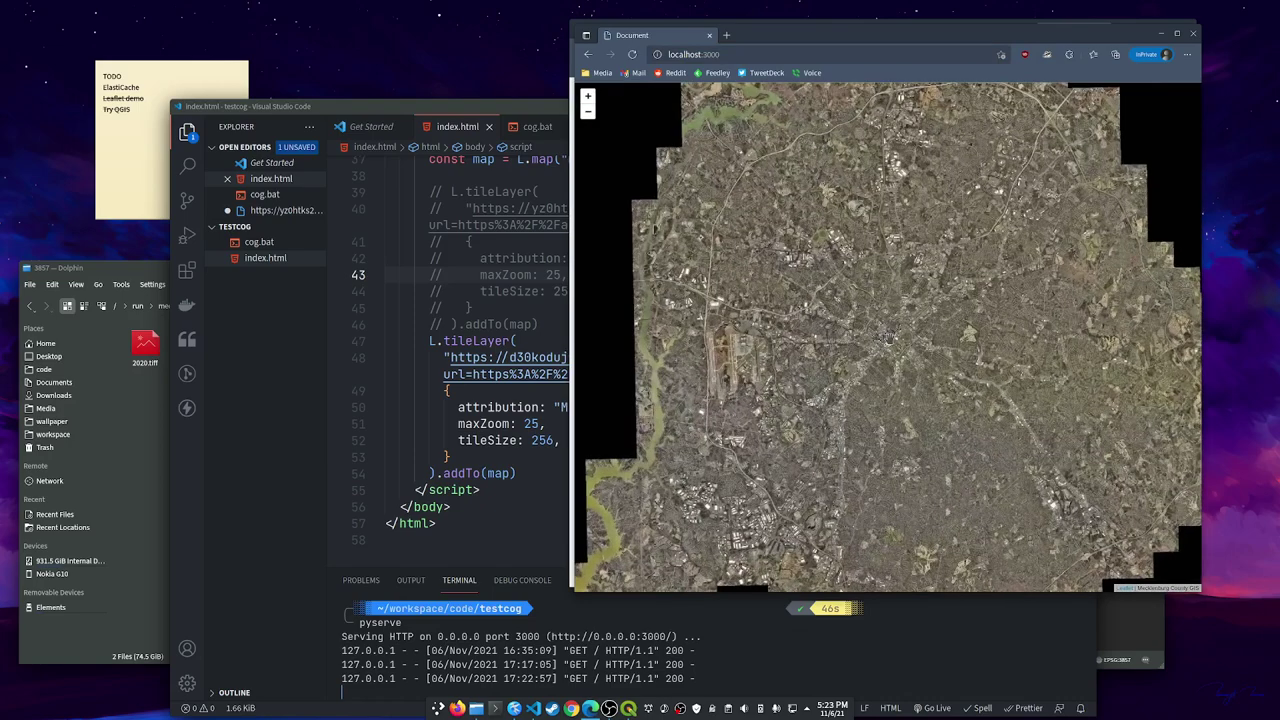
scroll(885, 342, up, 2)
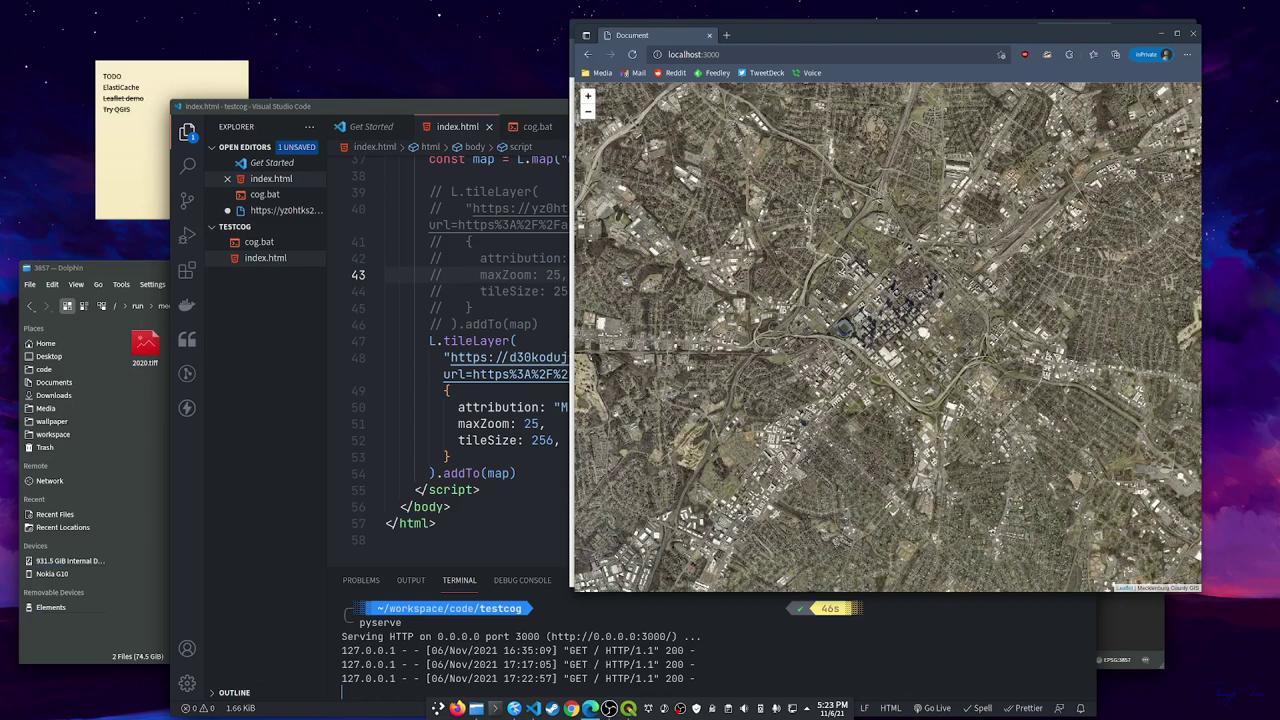
scroll(710, 348, up, 1)
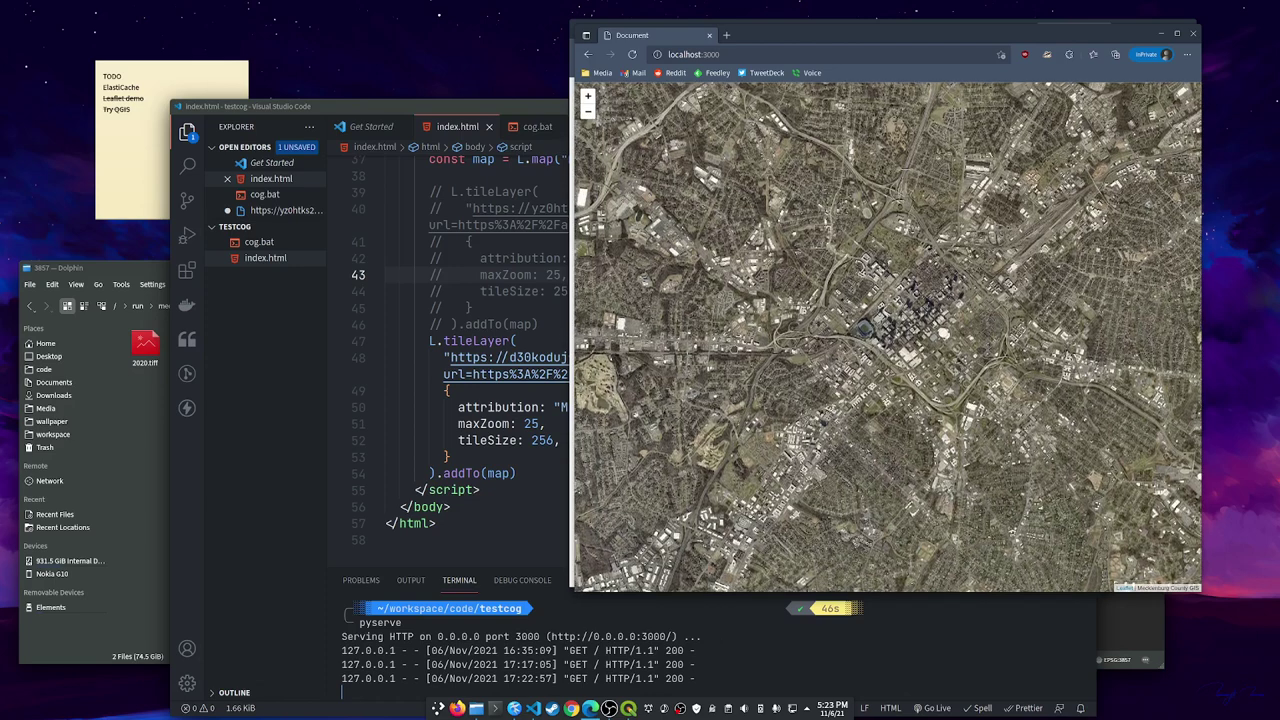
drag(782, 33, 847, 52)
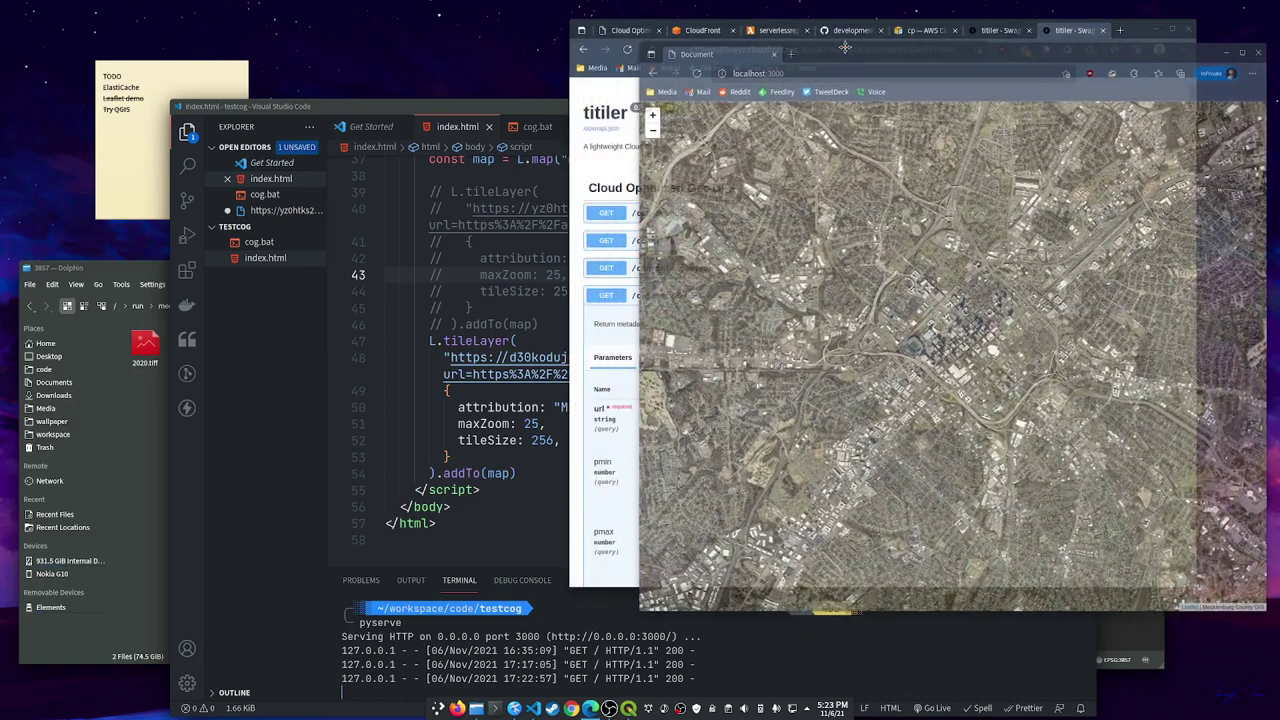
scroll(912, 348, up, 4)
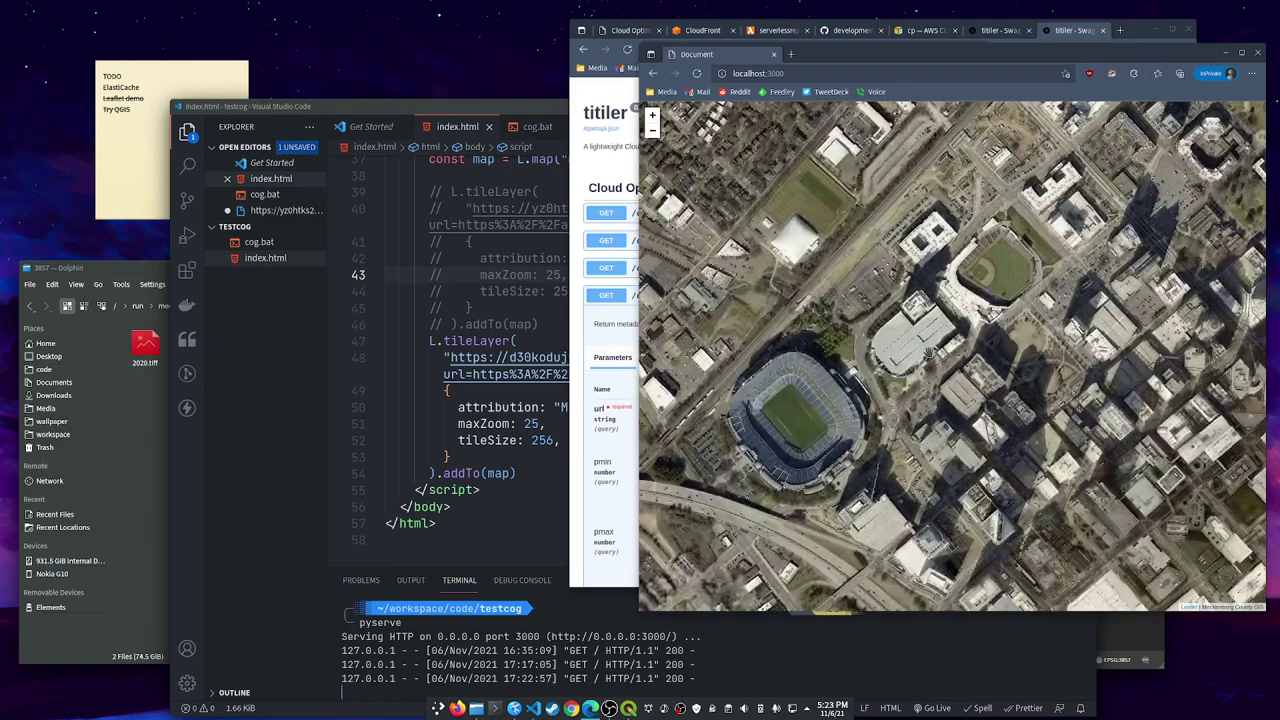
scroll(948, 370, up, 1)
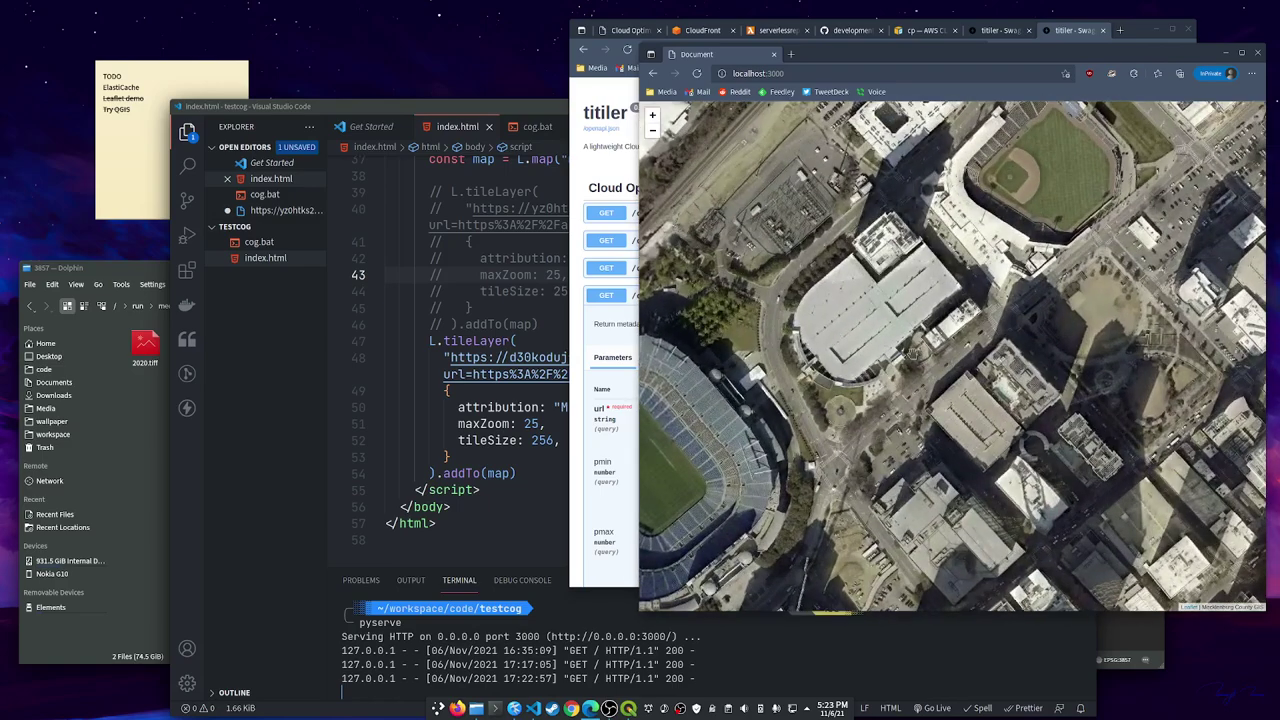
Pan around the baseball stadium close-up, then reposition the browser window
mouse_move(917, 354)
mouse_down()
mouse_move(985, 406)
mouse_move(942, 356)
mouse_up()
scroll(1094, 300, up, 4)
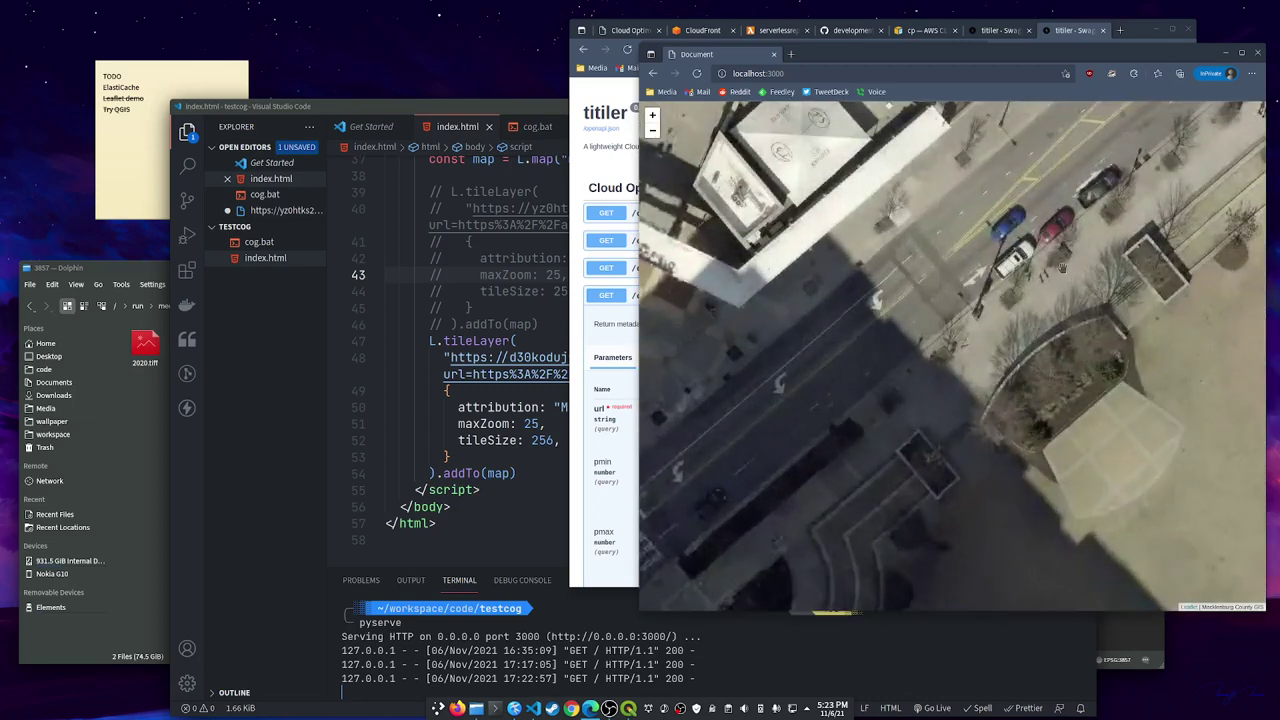
scroll(1094, 300, up, 1)
drag(1060, 262, 1007, 348)
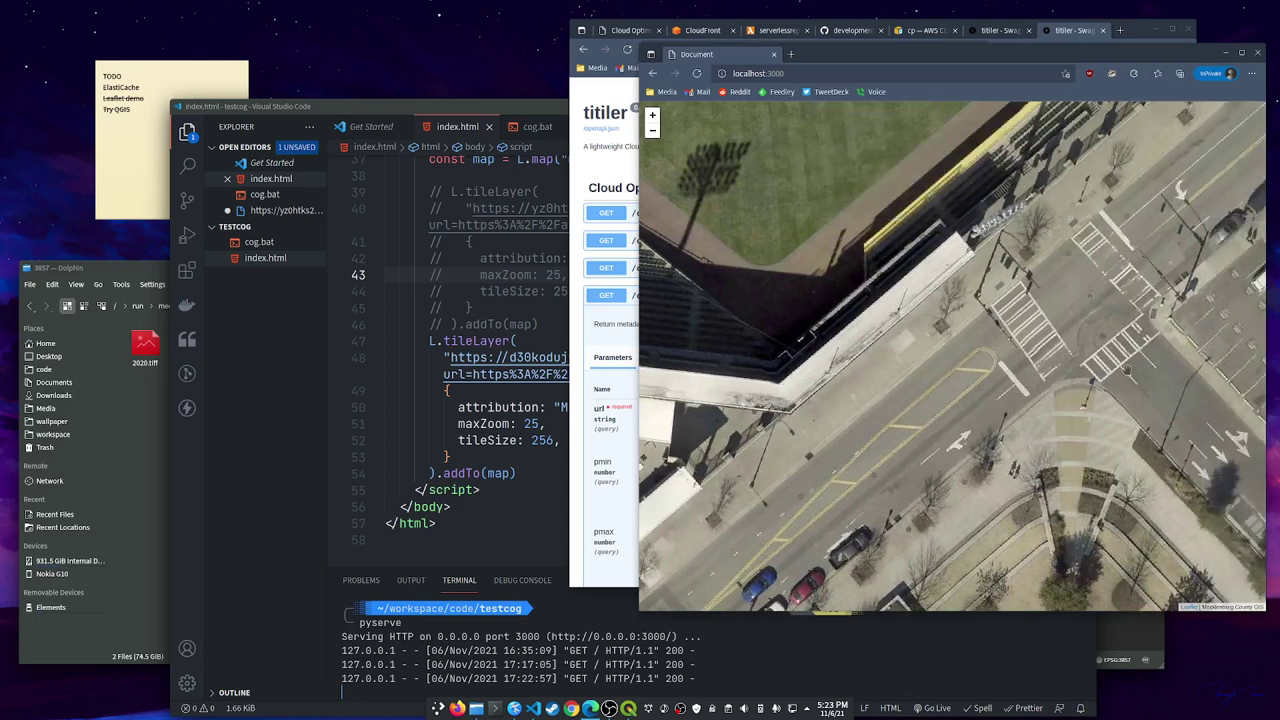
scroll(1030, 340, down, 1)
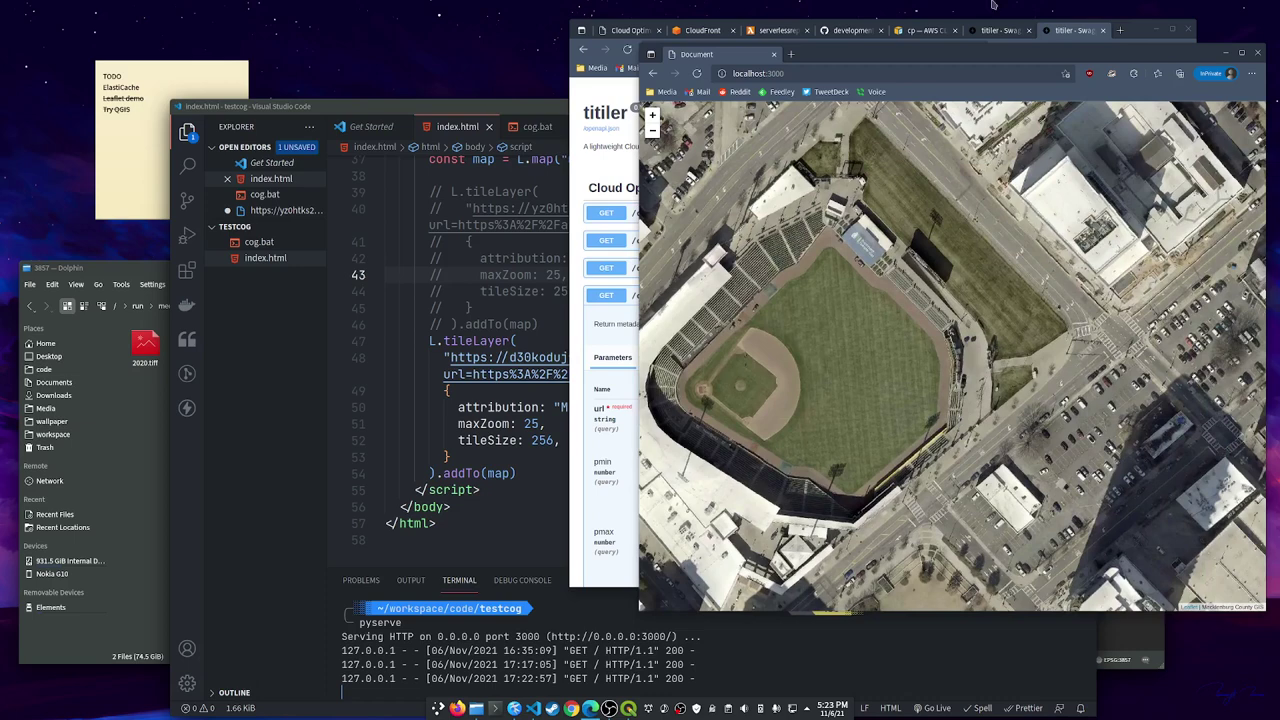
drag(1030, 55, 778, 89)
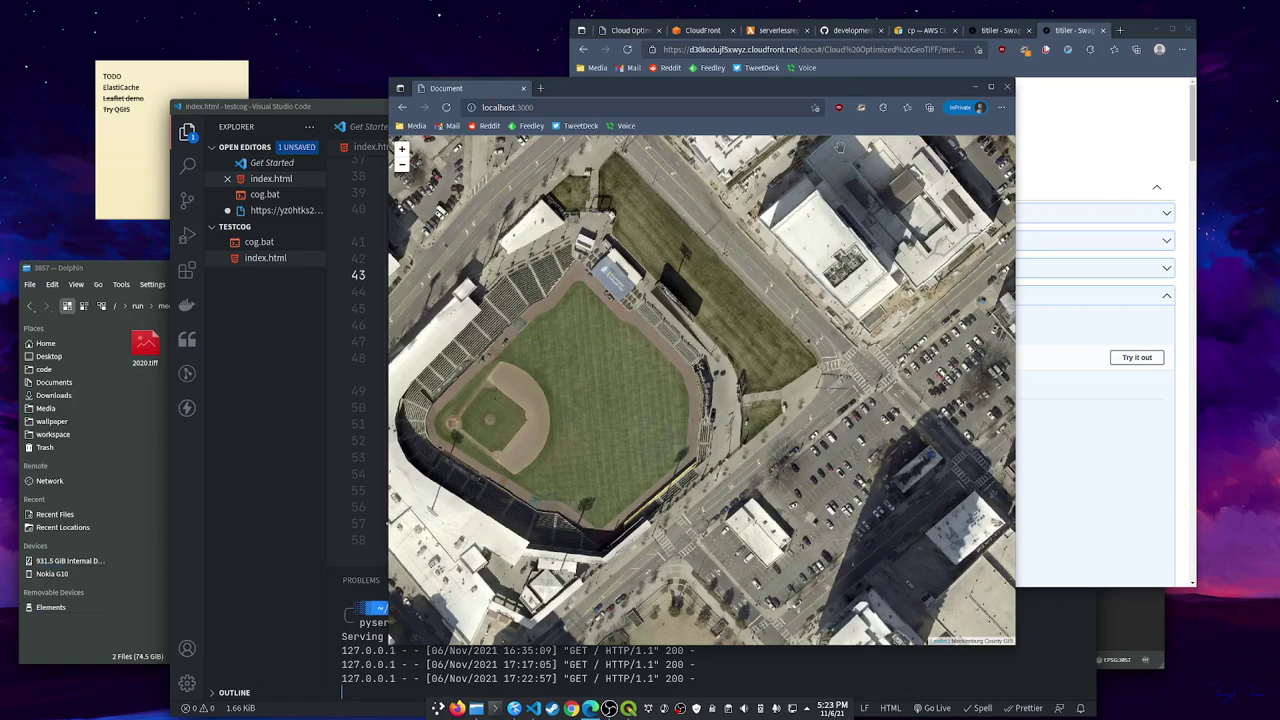
drag(766, 90, 989, 101)
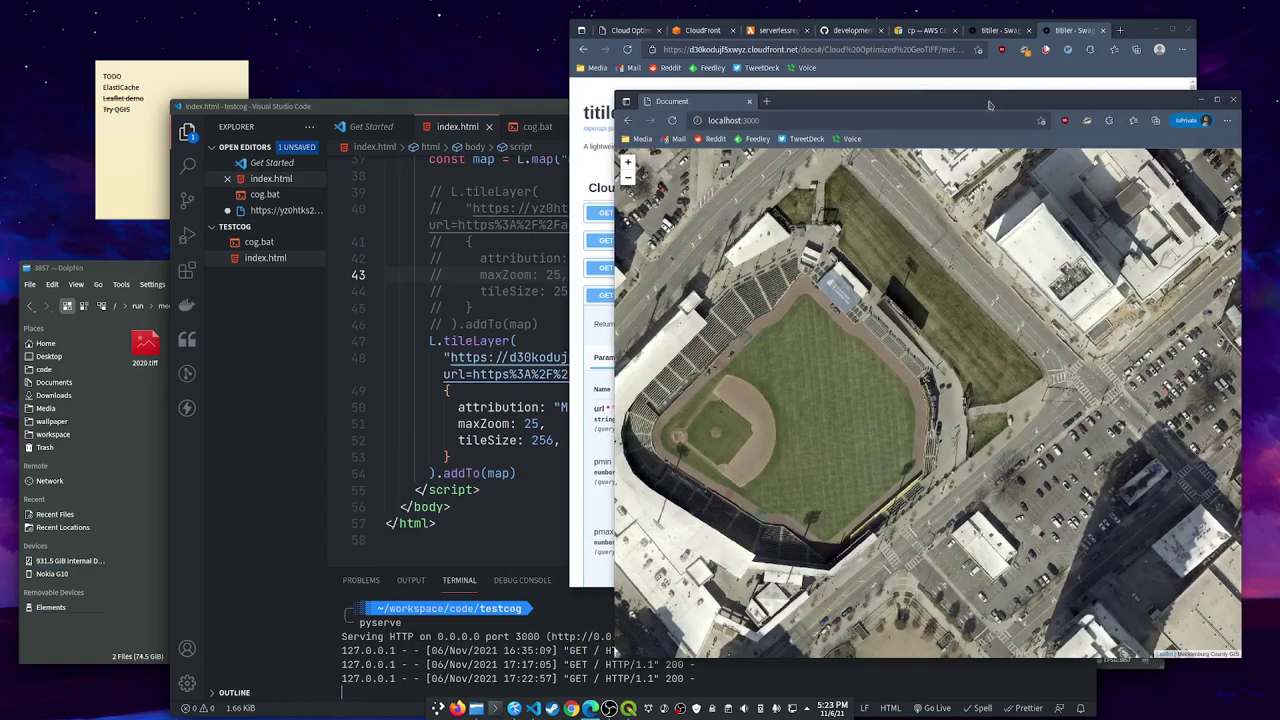
drag(936, 100, 1036, 112)
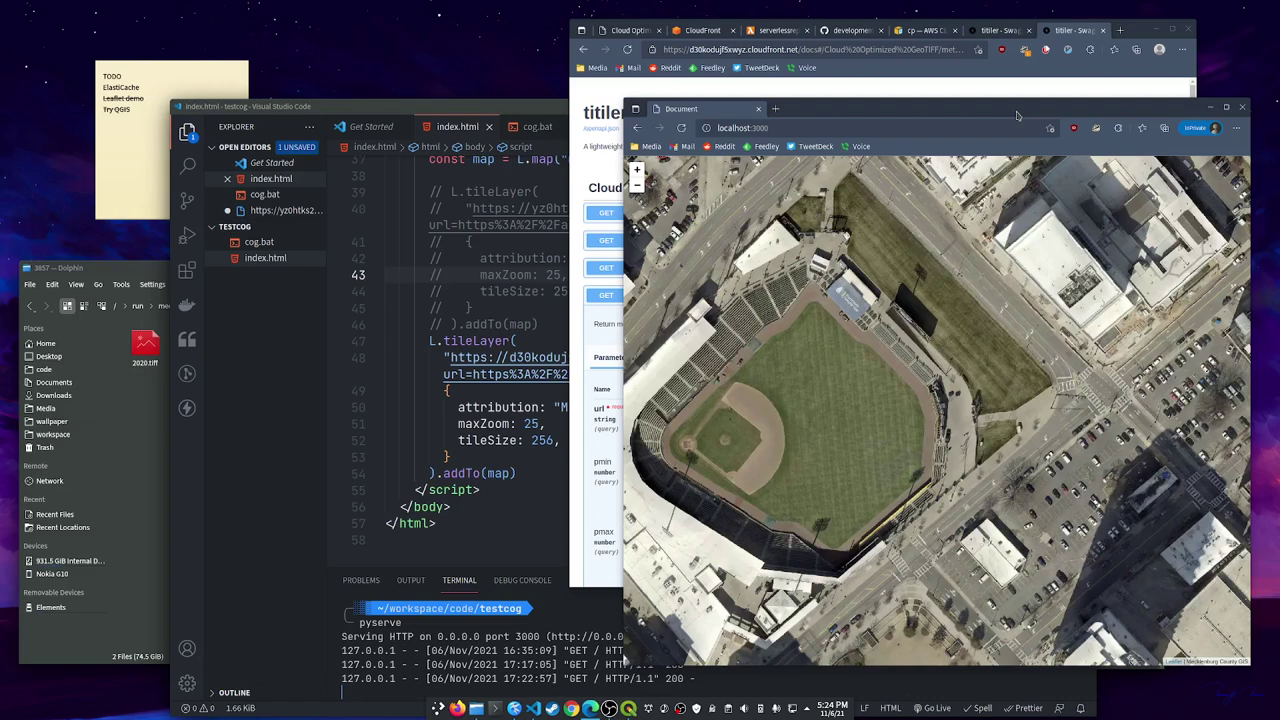
mouse_move(977, 114)
mouse_down()
mouse_move(611, 88)
mouse_move(370, 112)
mouse_move(720, 95)
mouse_move(968, 111)
mouse_up()
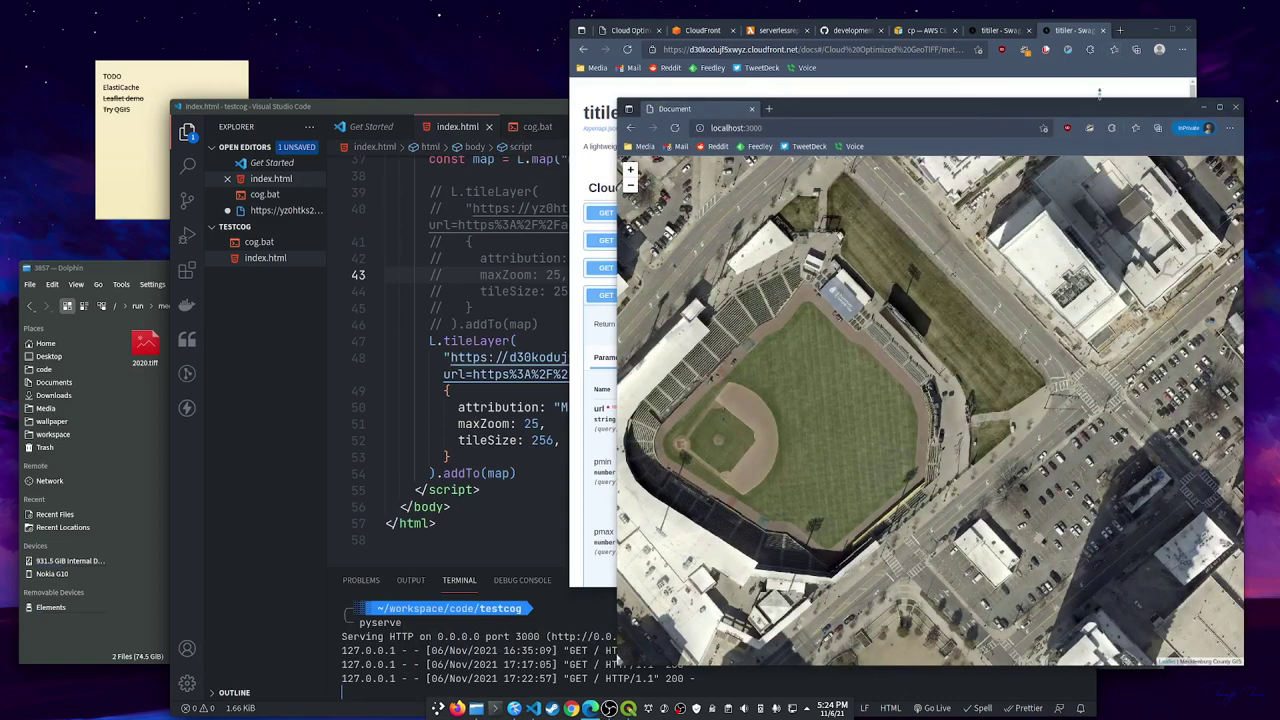
drag(1086, 114, 1081, 121)
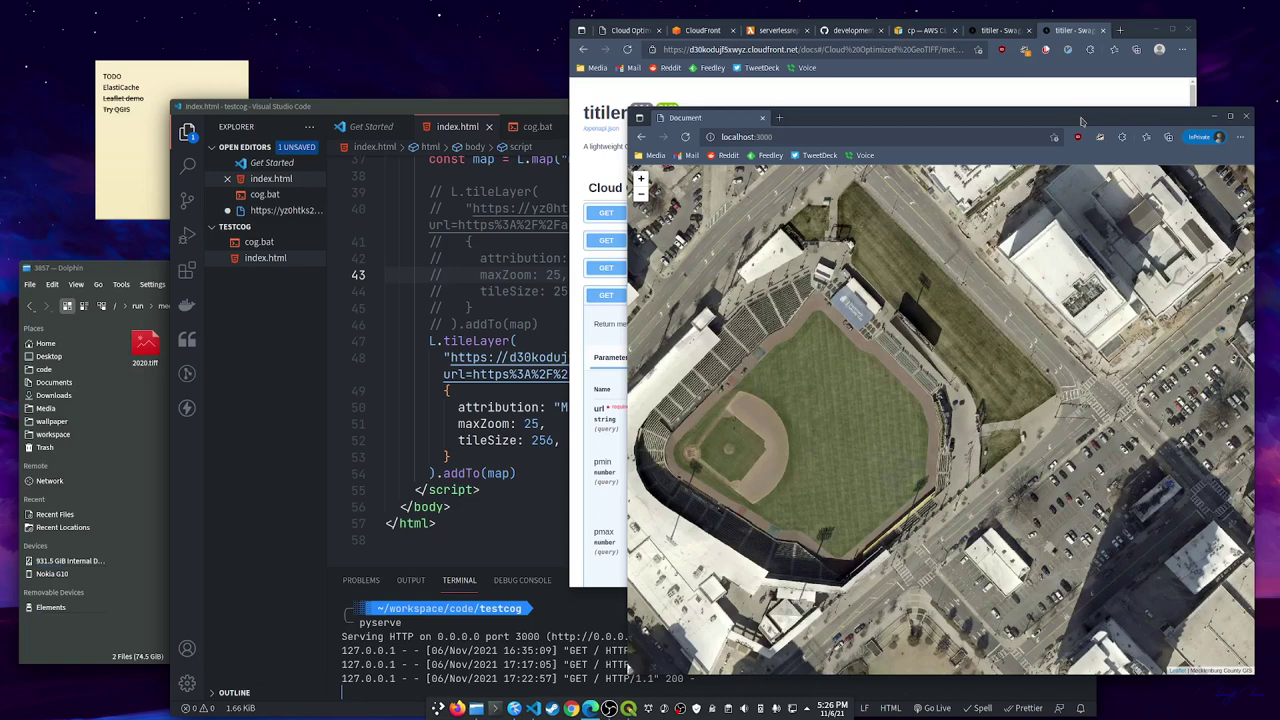
View the TiTiler Lambda function's API Gateway trigger, then switch to the cogeo.org page
click(922, 70)
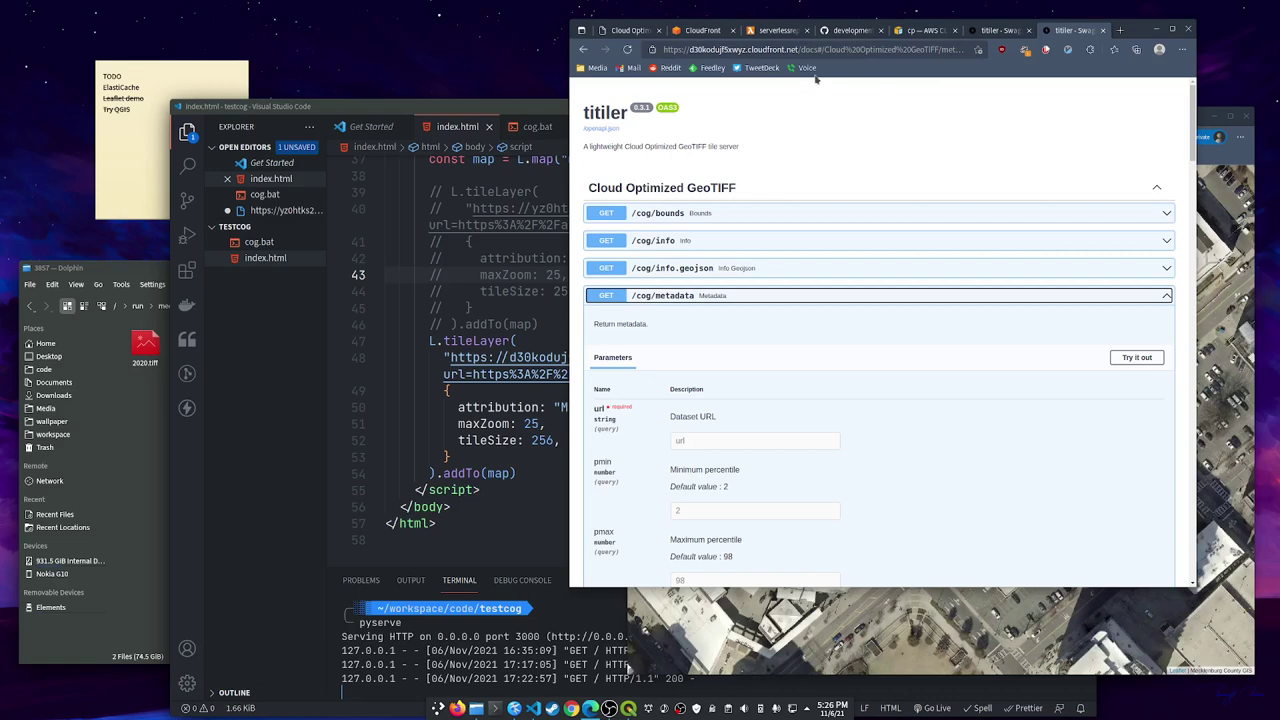
click(777, 33)
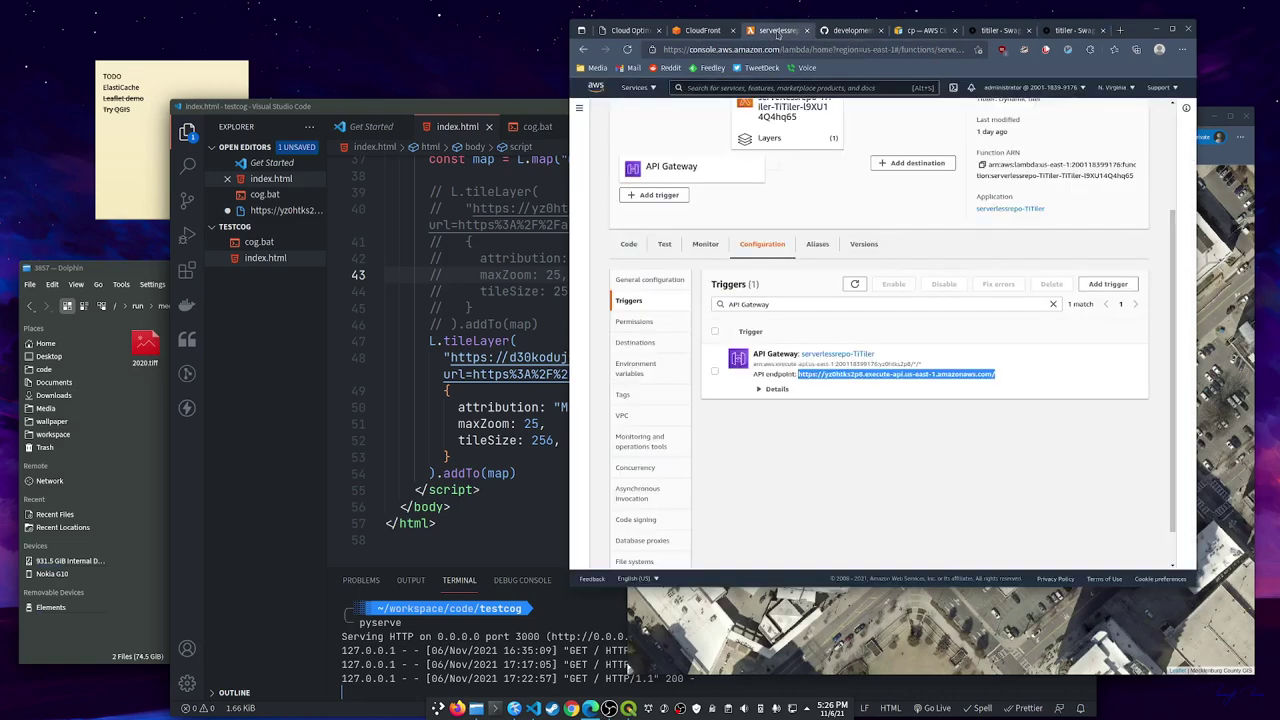
scroll(1162, 228, up, 2)
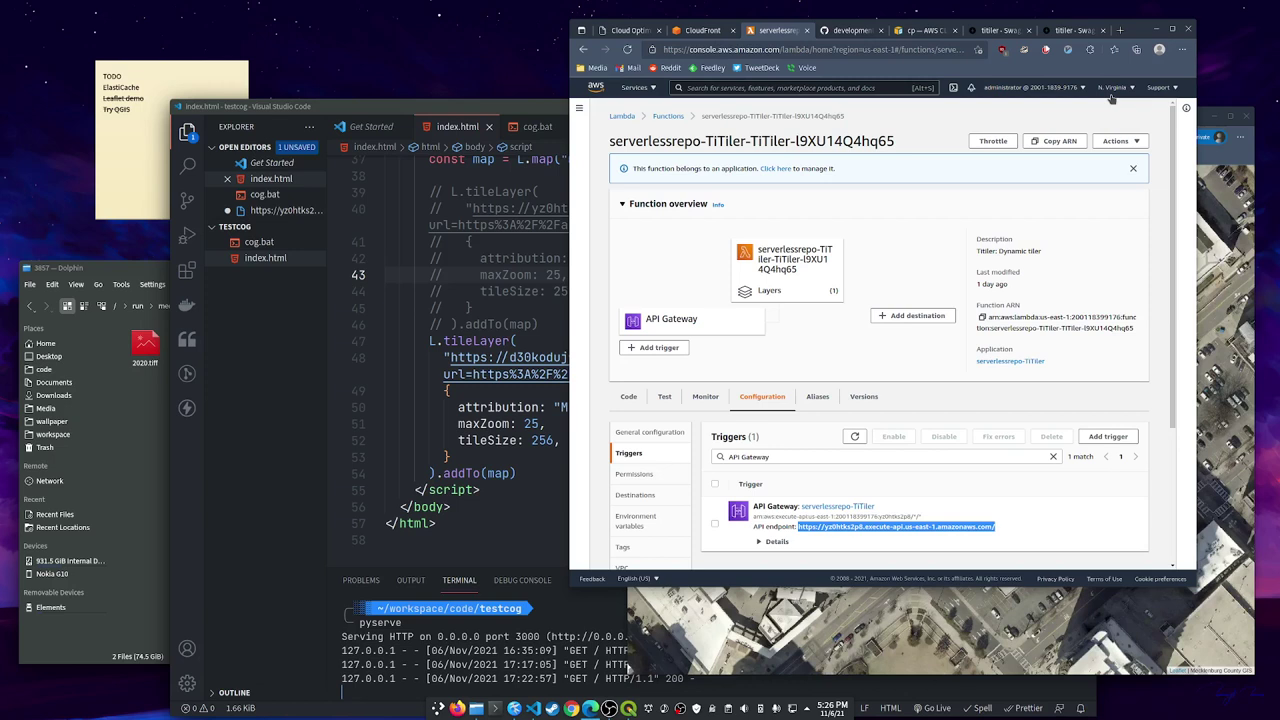
click(632, 30)
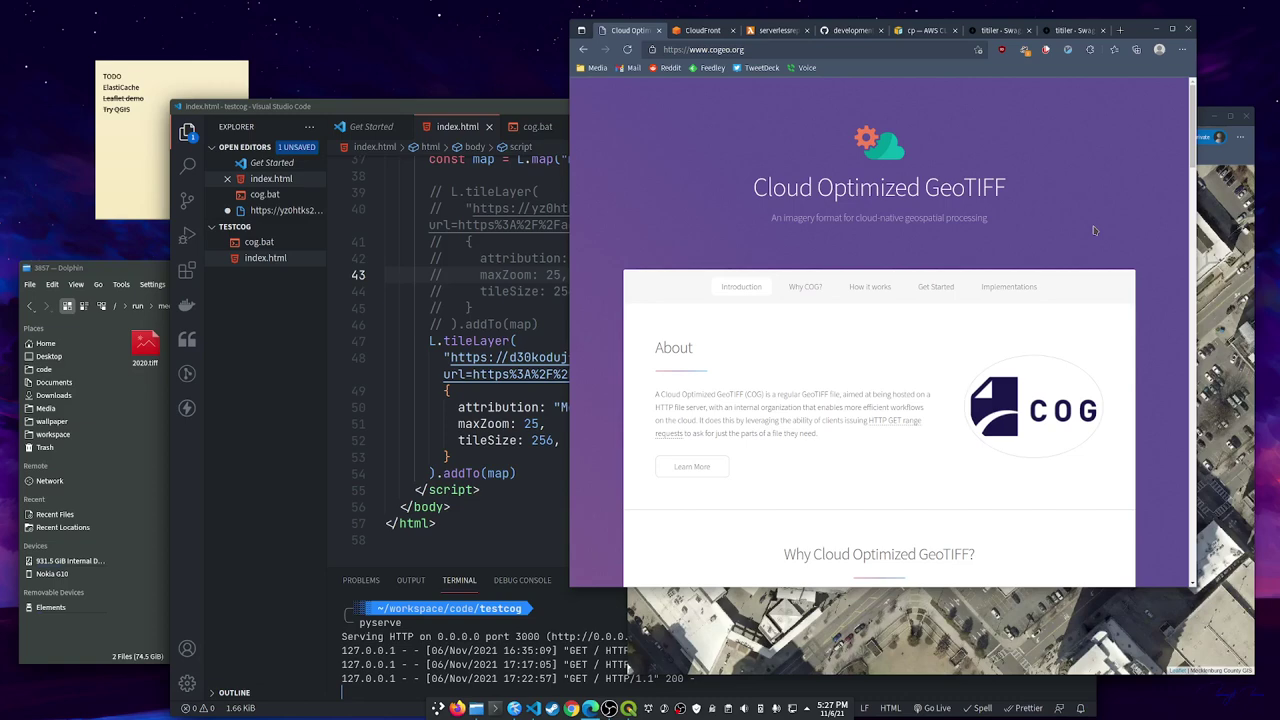
Switch to the developmentseed/titiler GitHub repository page
click(849, 31)
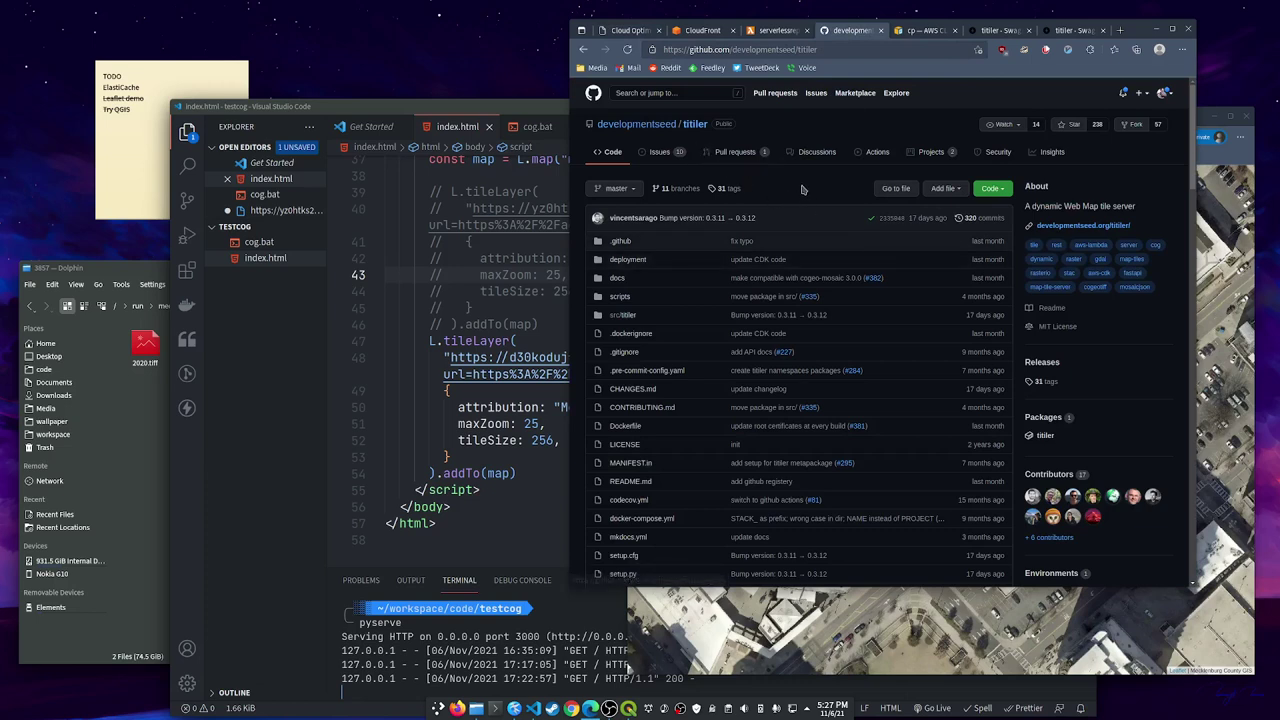